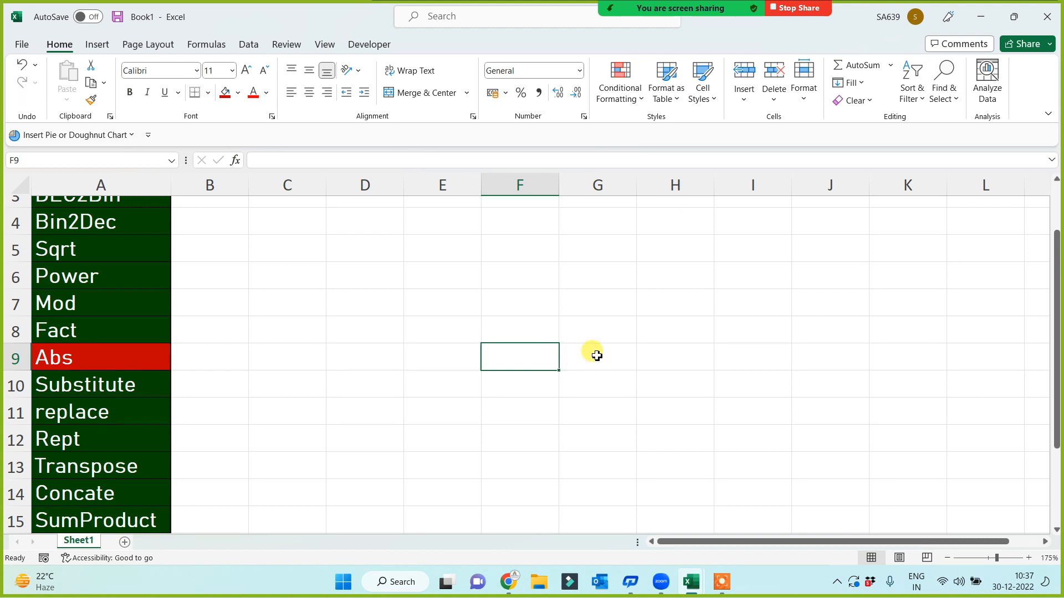
# Enter -5456 in G9
pyautogui.scroll(-1, 591, 352)
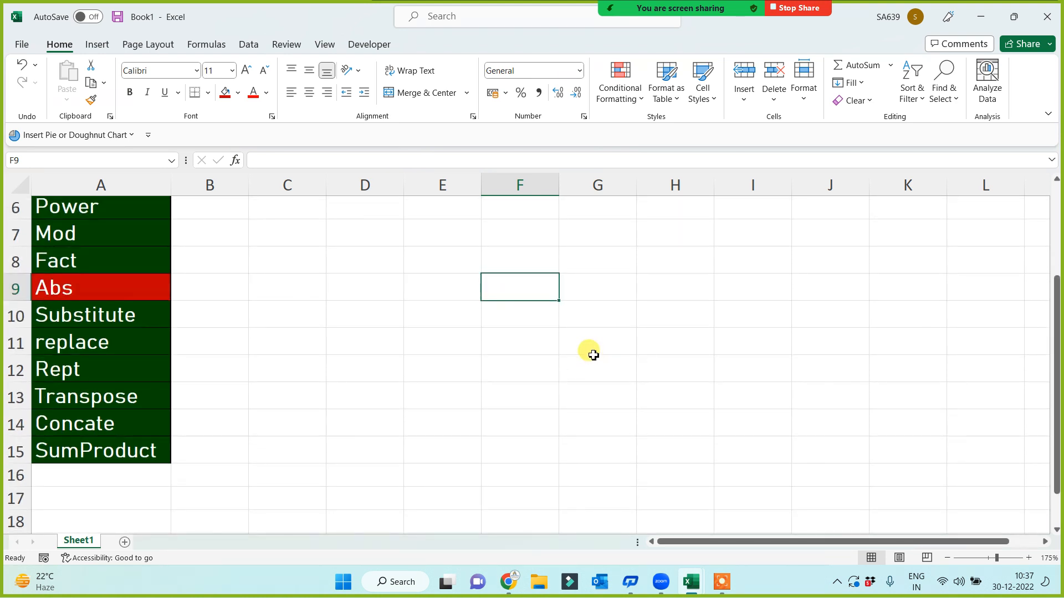
pyautogui.click(590, 287)
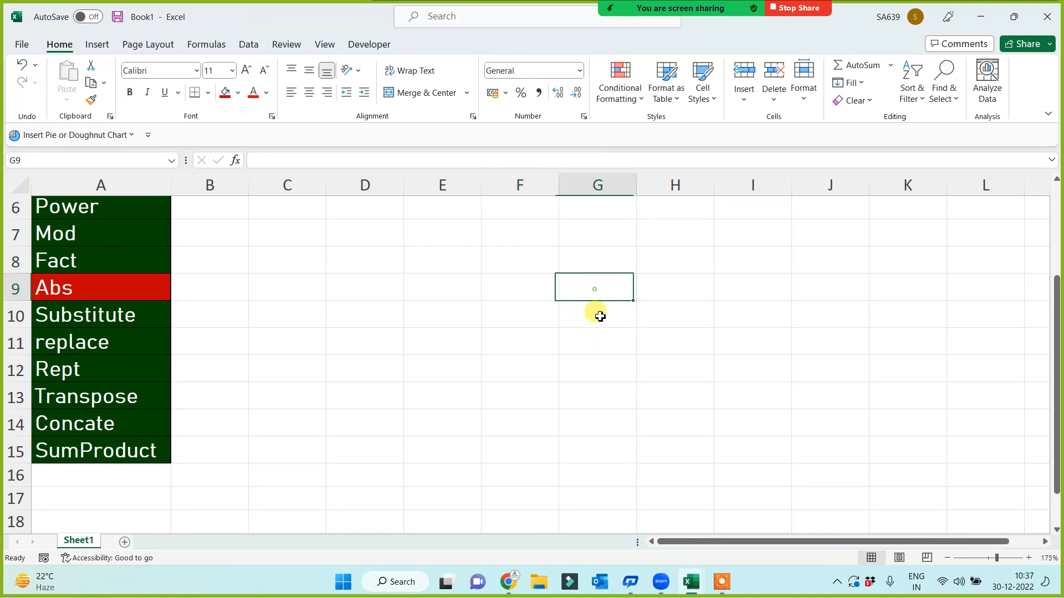
pyautogui.write('-5456')
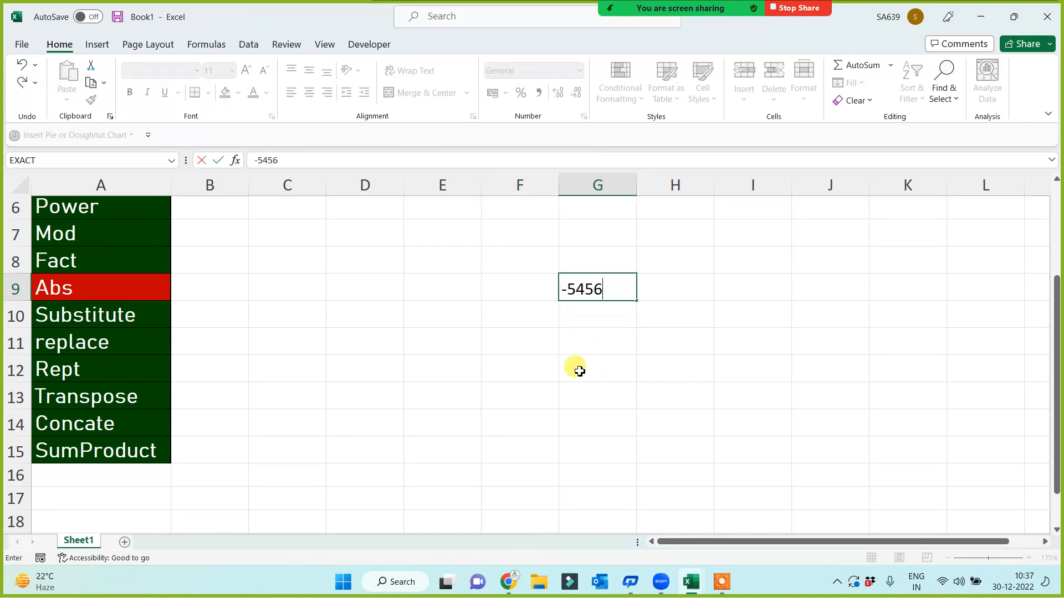
pyautogui.click(575, 368)
pyautogui.click(594, 287)
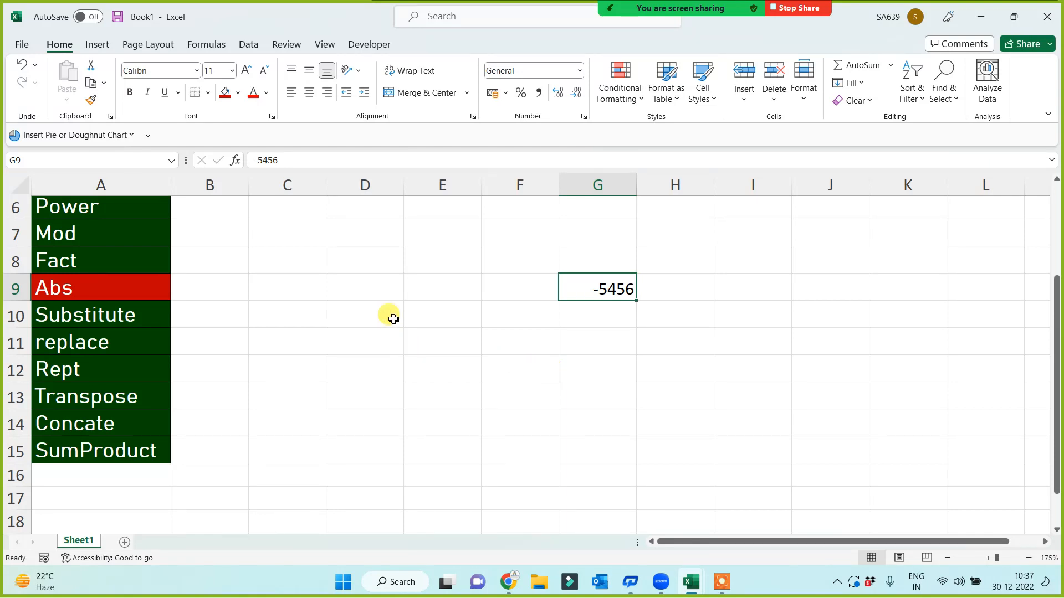
# Enter =ABS(G9) in D9 so it returns 5456
pyautogui.click(362, 285)
pyautogui.write('=abs(')
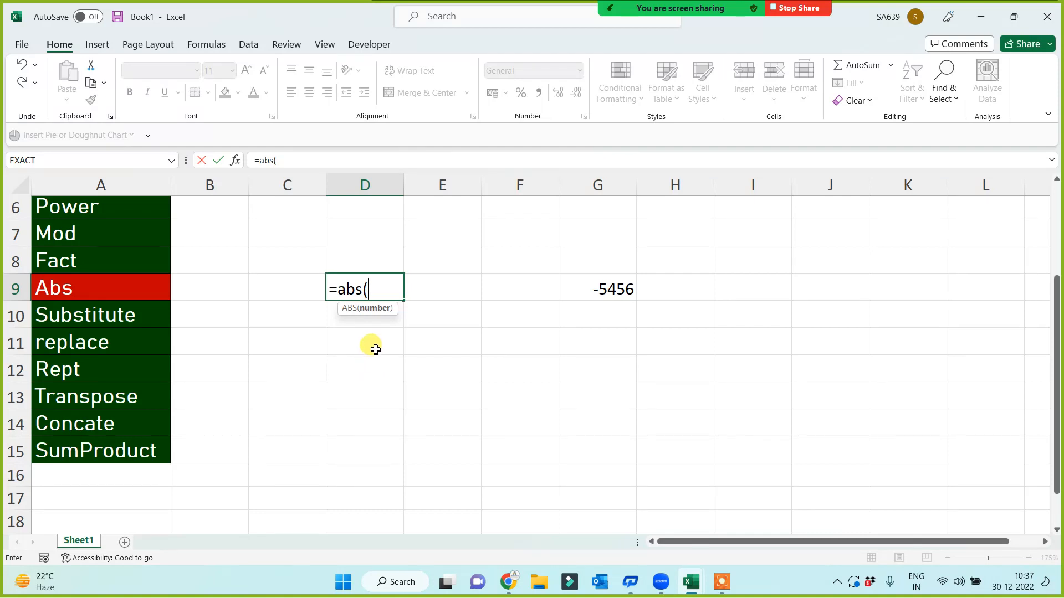
pyautogui.click(614, 285)
pyautogui.write(')')
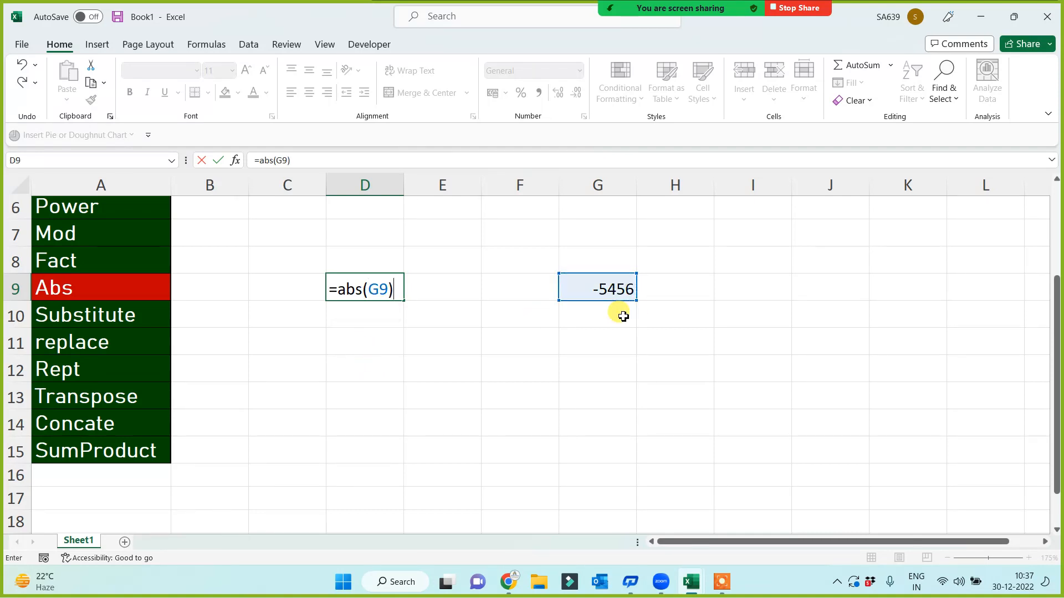
pyautogui.press('Return')
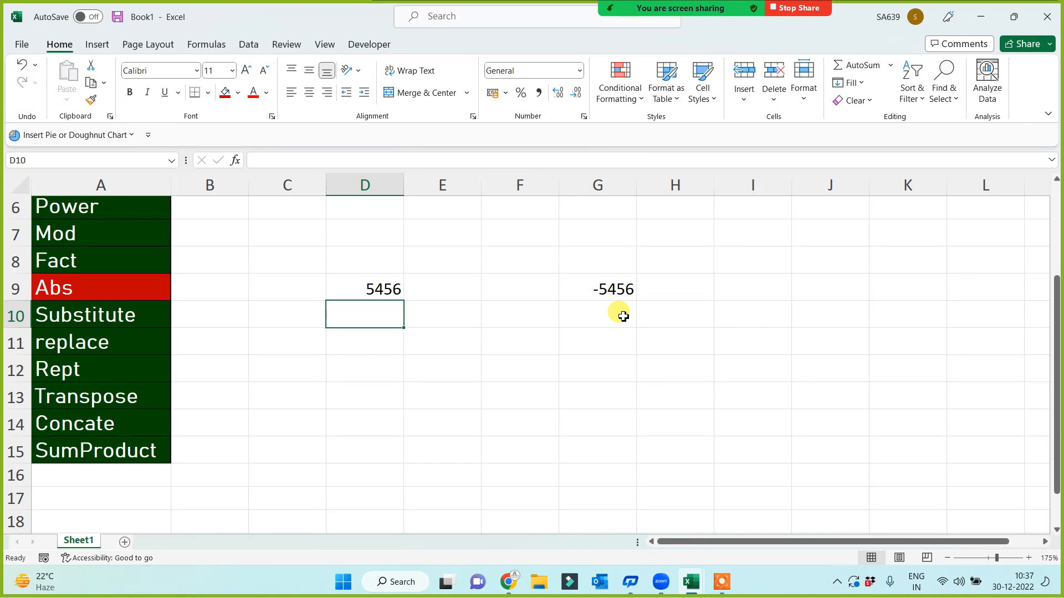
pyautogui.click(100, 261)
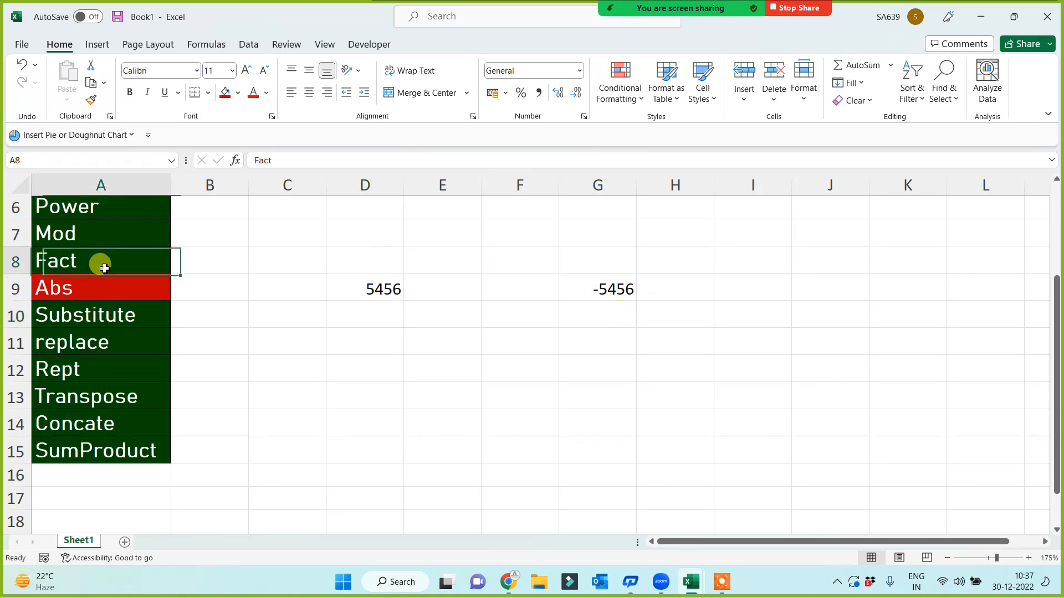
# Fill the Fact label red and enter =FACT(5) in D8, returning 120
pyautogui.click(225, 93)
pyautogui.click(367, 262)
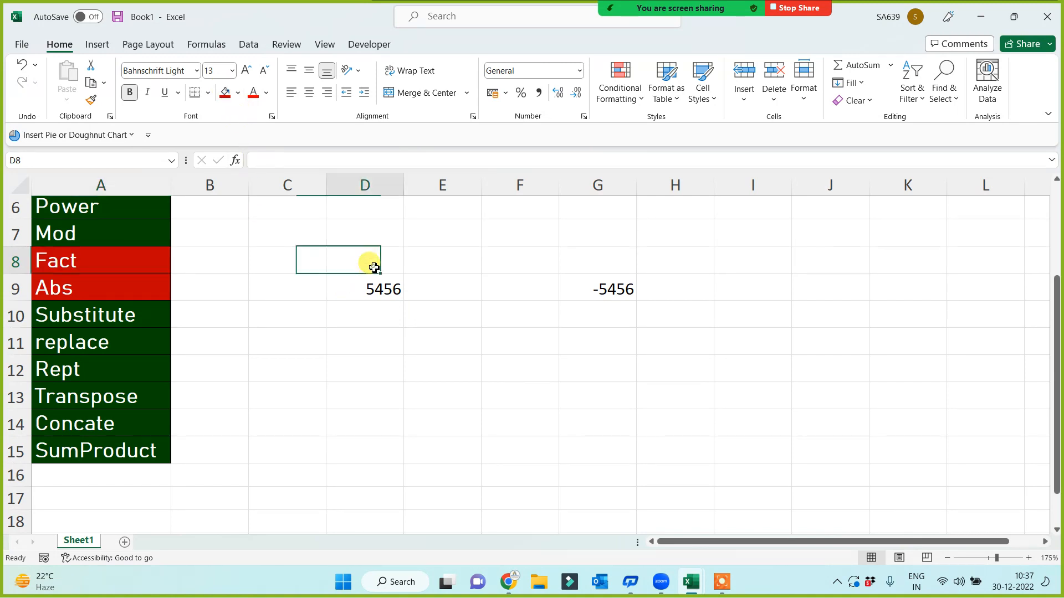
pyautogui.write('=fact(')
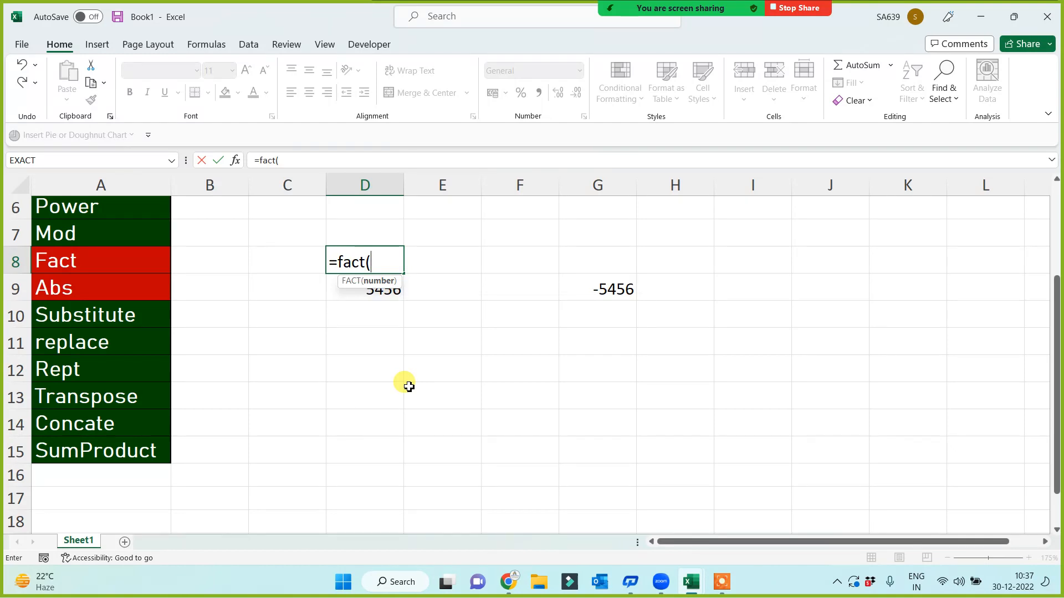
pyautogui.write('5)')
pyautogui.press('Return')
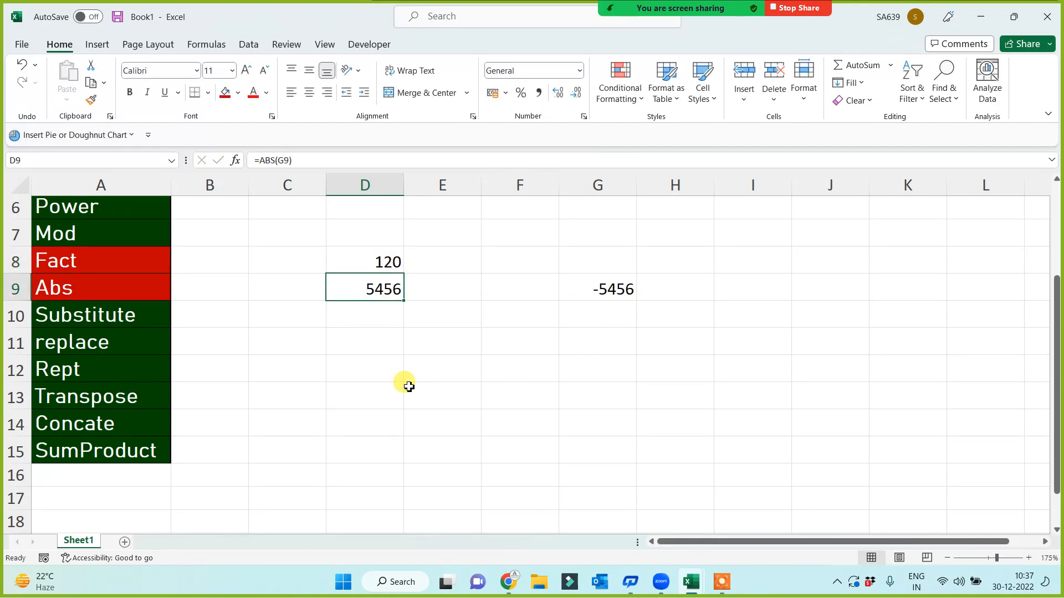
pyautogui.click(367, 265)
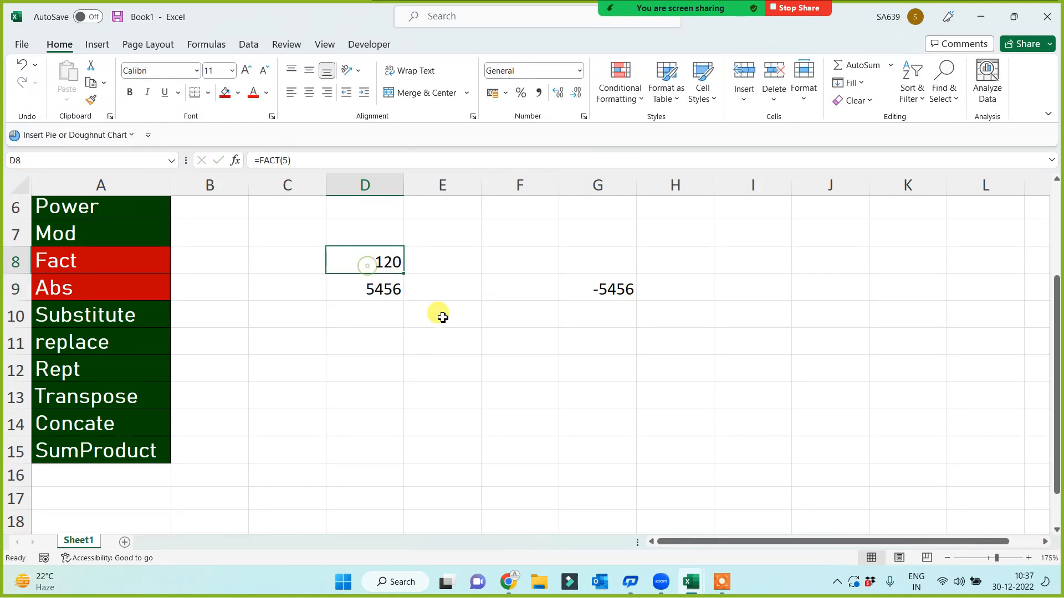
# Enter =5*4*3*2*1 in F8 to get 120, matching D8's FACT result
pyautogui.click(498, 252)
pyautogui.write('=5')
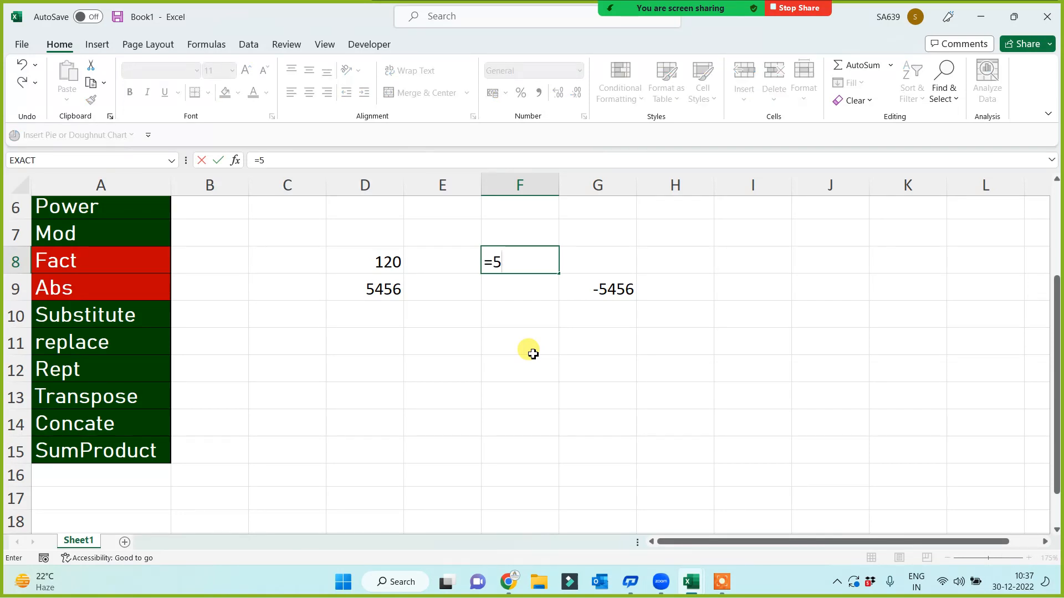
pyautogui.write('*4*3*2*1')
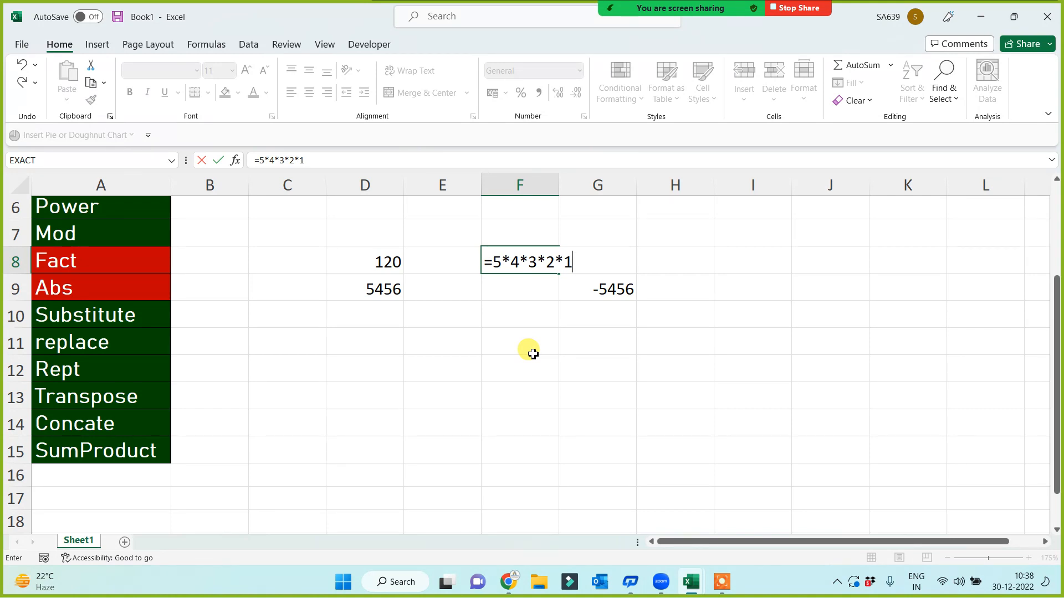
pyautogui.press('Return')
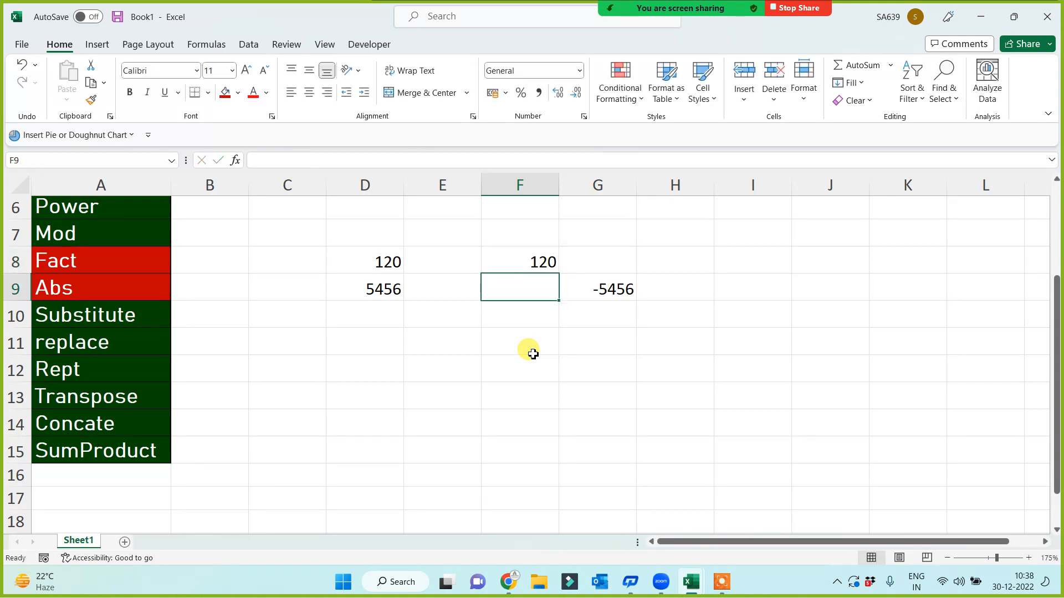
pyautogui.click(390, 265)
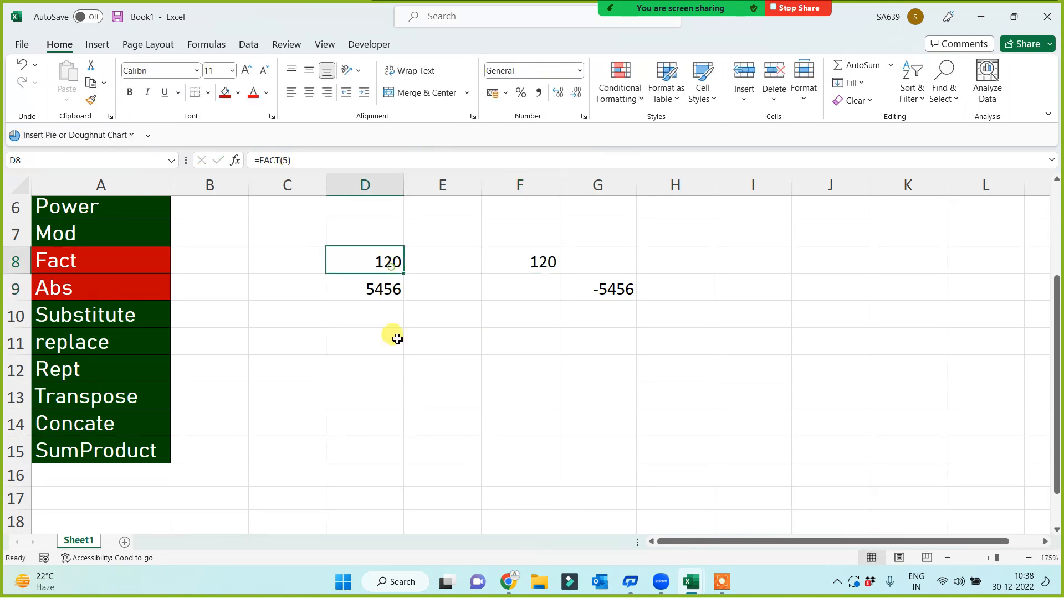
pyautogui.click(99, 234)
# Fill the Mod label red and enter =MOD(15,5) in D7, returning 0
pyautogui.click(224, 92)
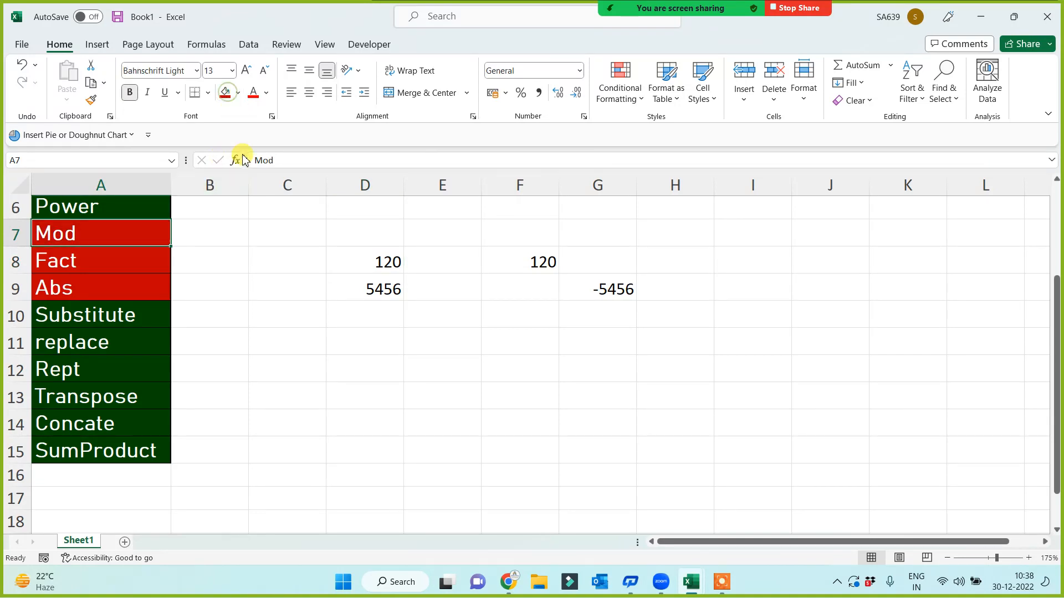
pyautogui.click(340, 387)
pyautogui.scroll(1, 413, 430)
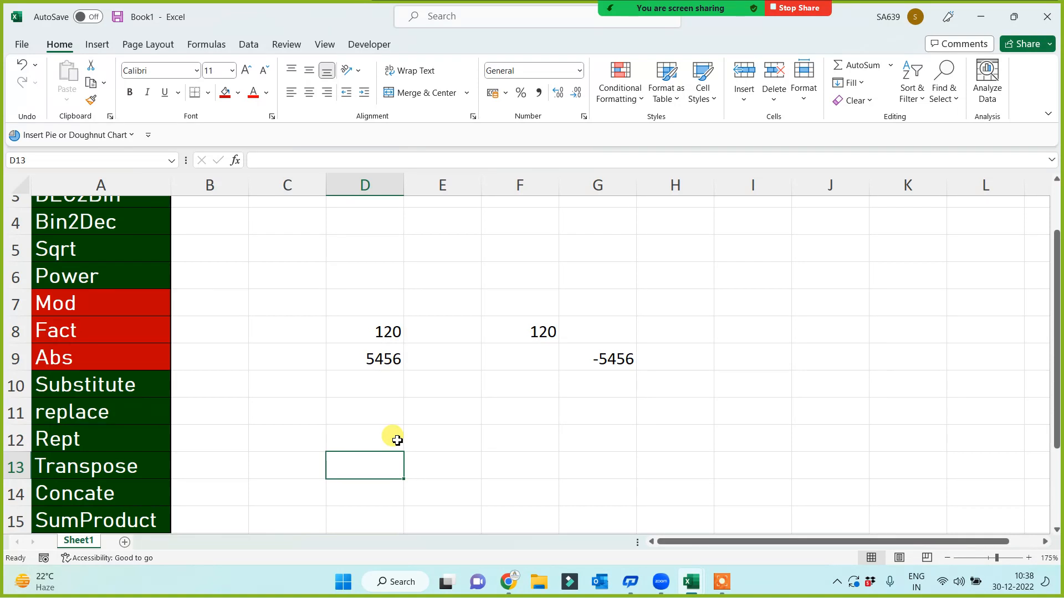
pyautogui.click(356, 294)
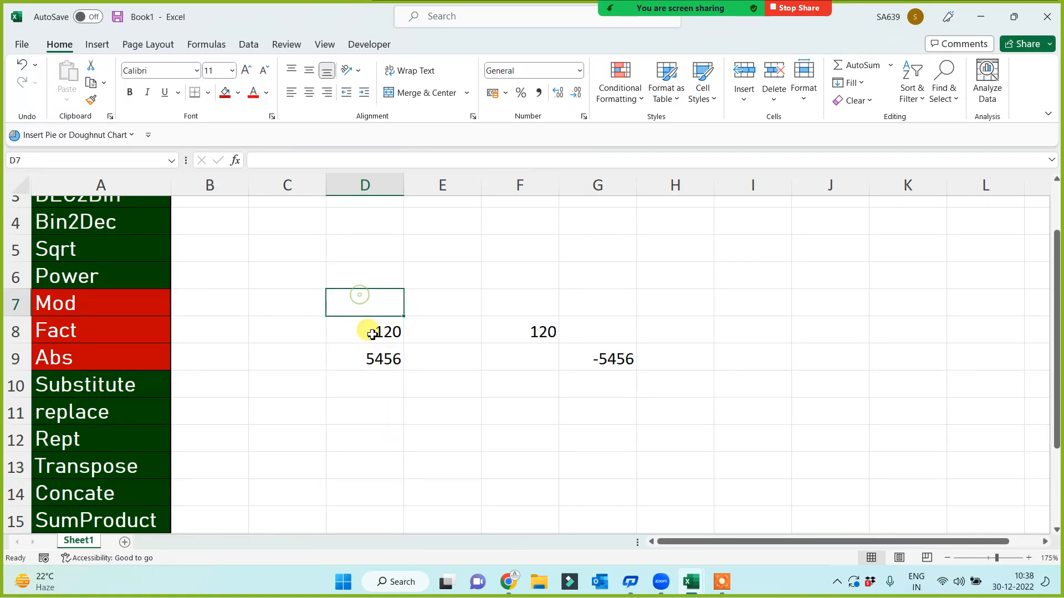
pyautogui.write('=mod')
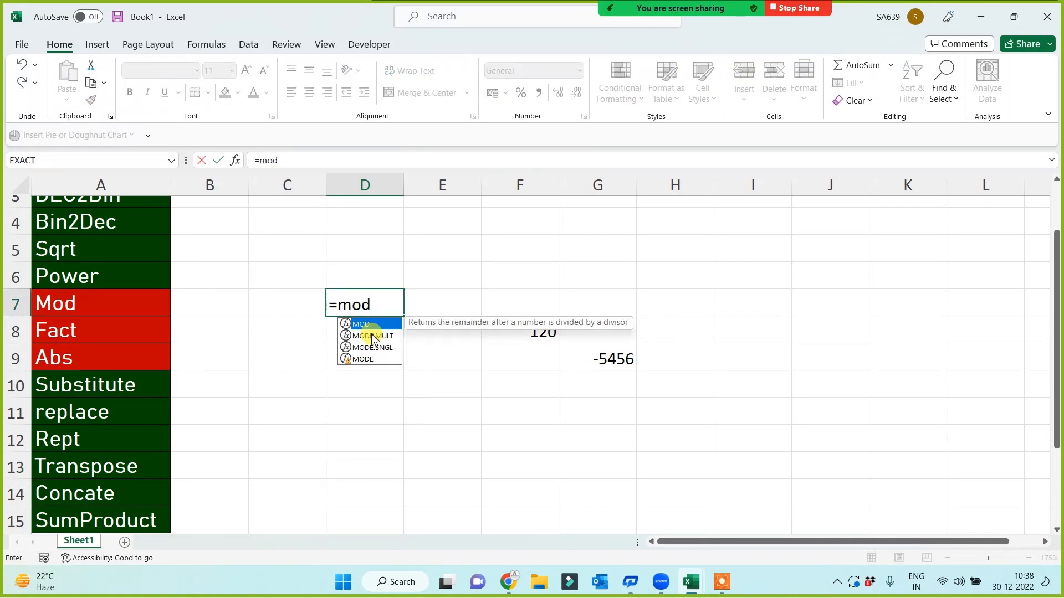
pyautogui.write('(15,')
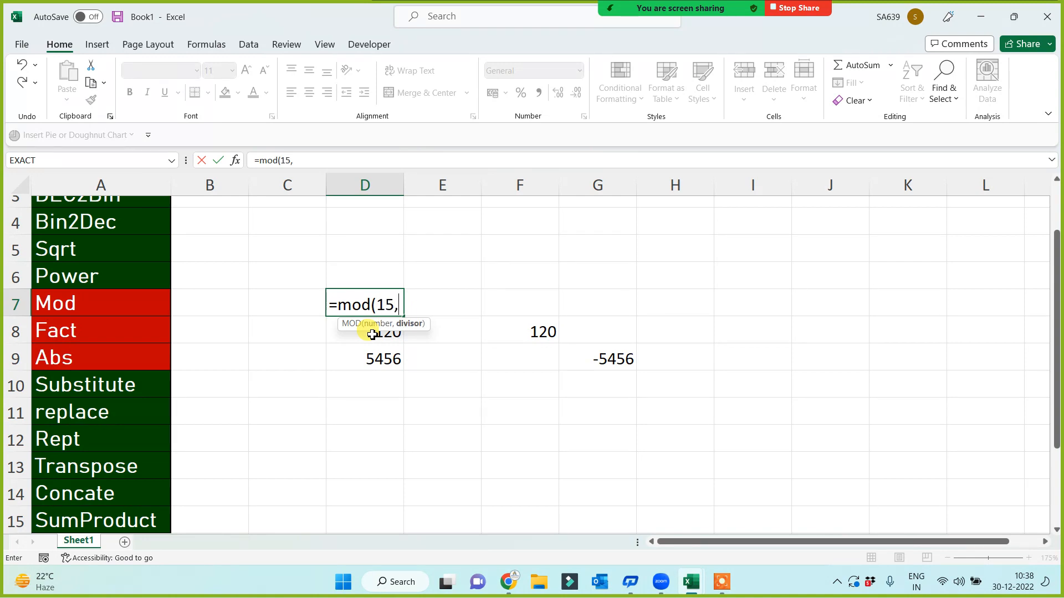
pyautogui.write('5)')
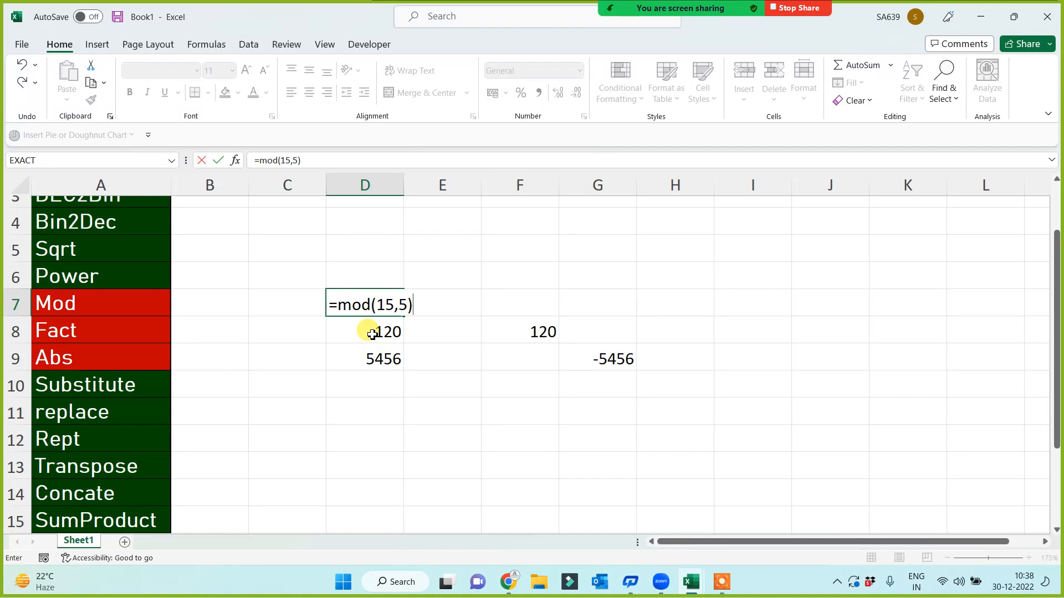
pyautogui.press('Return')
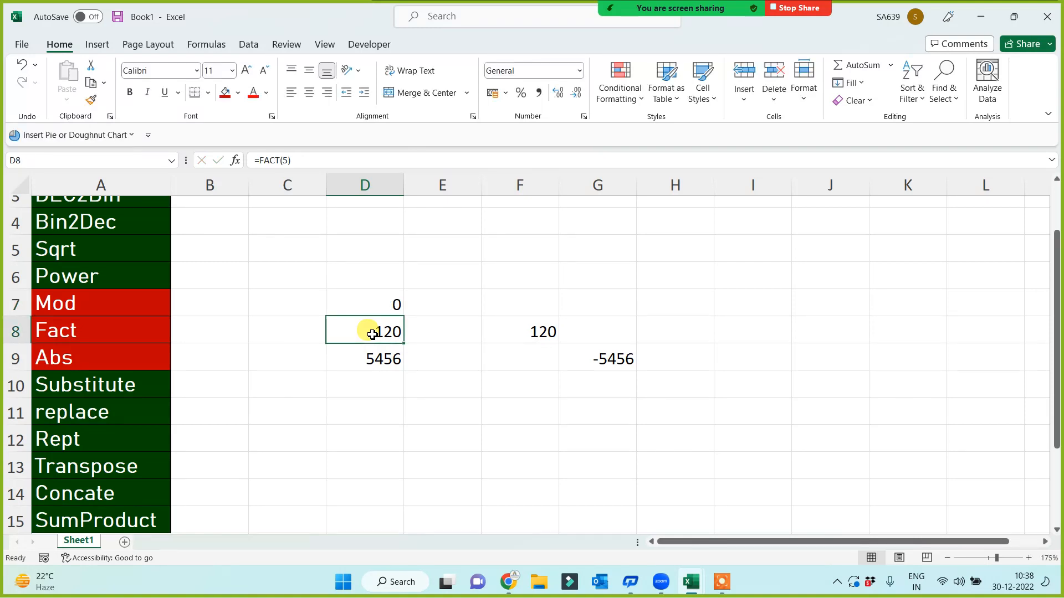
# Change the MOD divisor in D7 to 7, giving 1
pyautogui.press('Up')
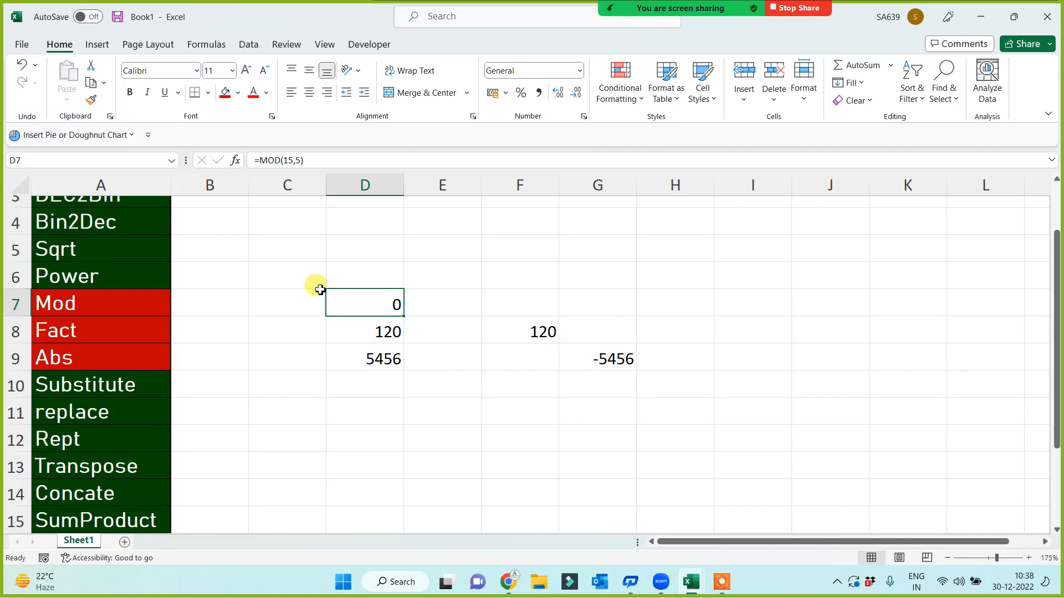
pyautogui.click(301, 160)
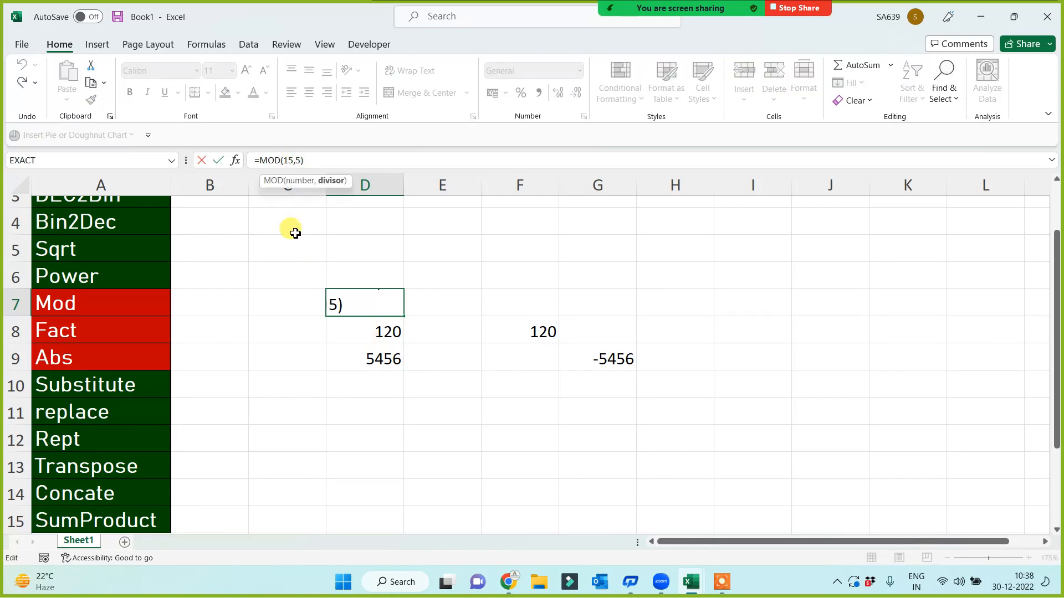
pyautogui.press('BackSpace')
pyautogui.write('7')
pyautogui.press('Return')
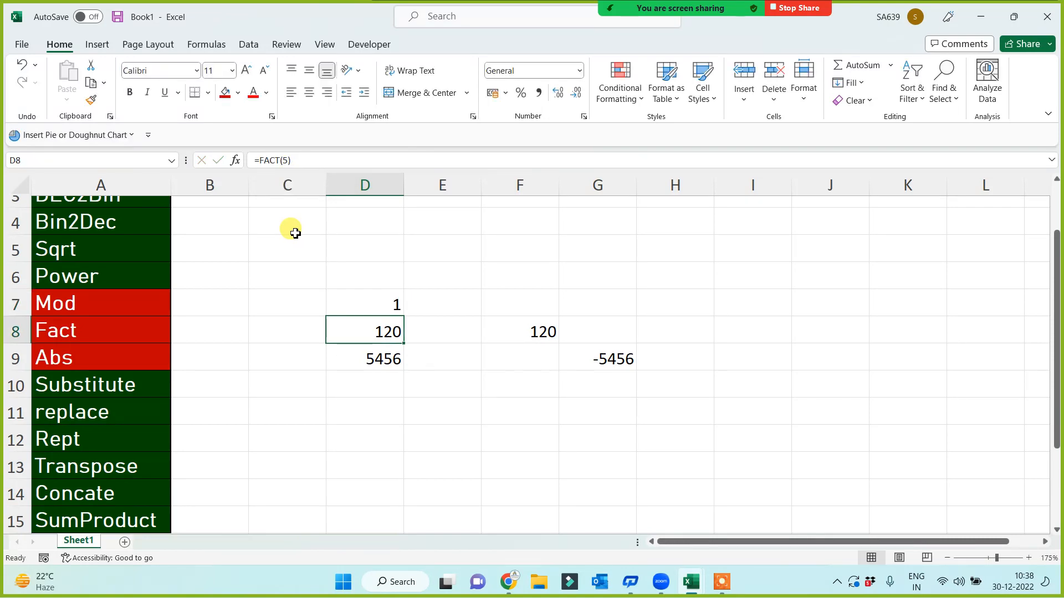
# Change the MOD divisor to 13 so D7 shows 2
pyautogui.press('Up')
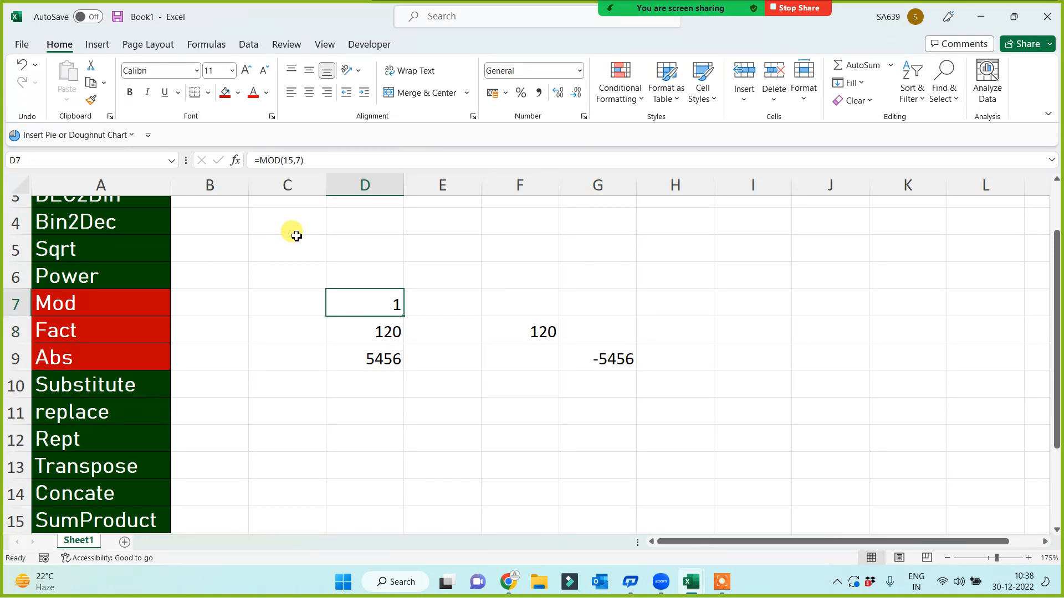
pyautogui.click(295, 160)
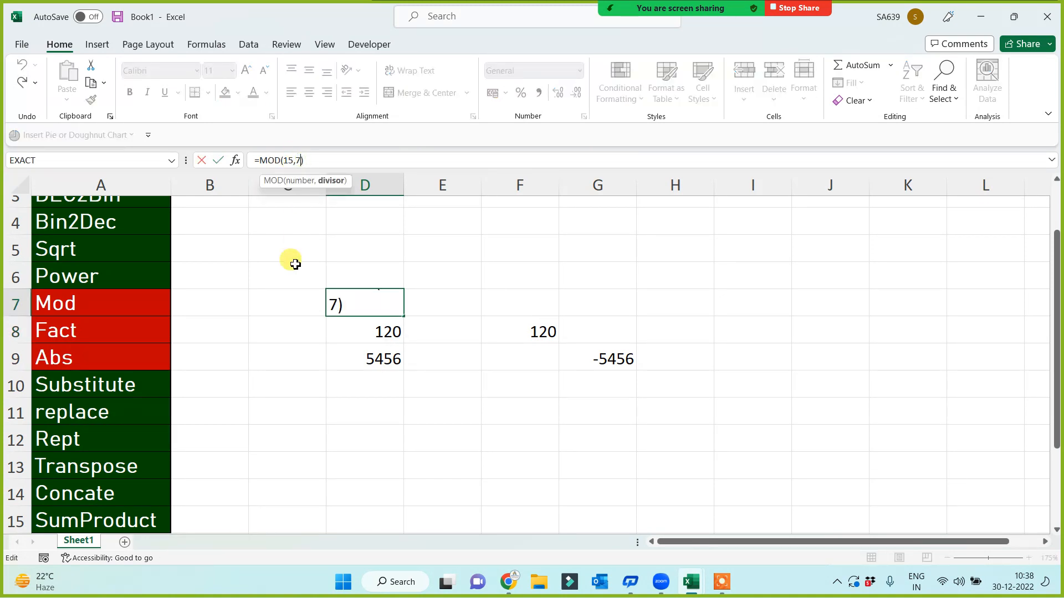
pyautogui.press('BackSpace')
pyautogui.write('13')
pyautogui.press('Return')
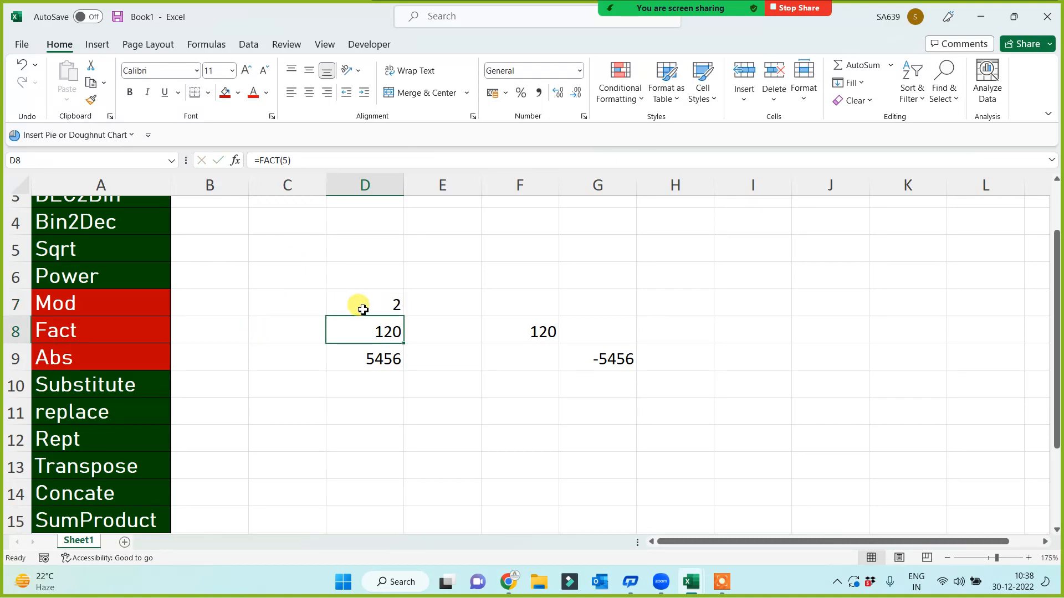
pyautogui.click(362, 308)
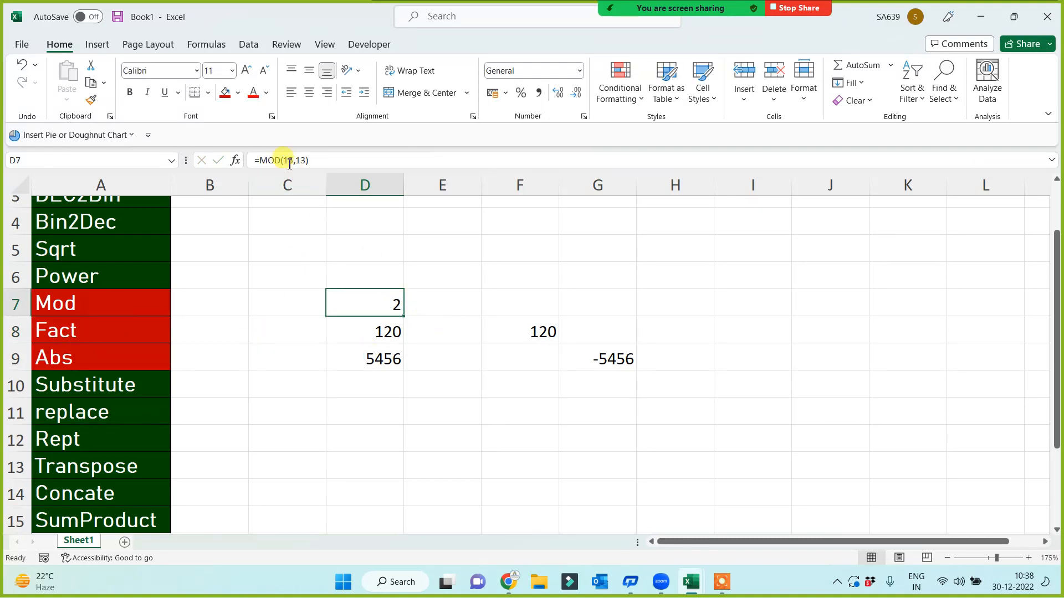
pyautogui.moveTo(253, 160); pyautogui.dragTo(382, 292)
pyautogui.press('Return')
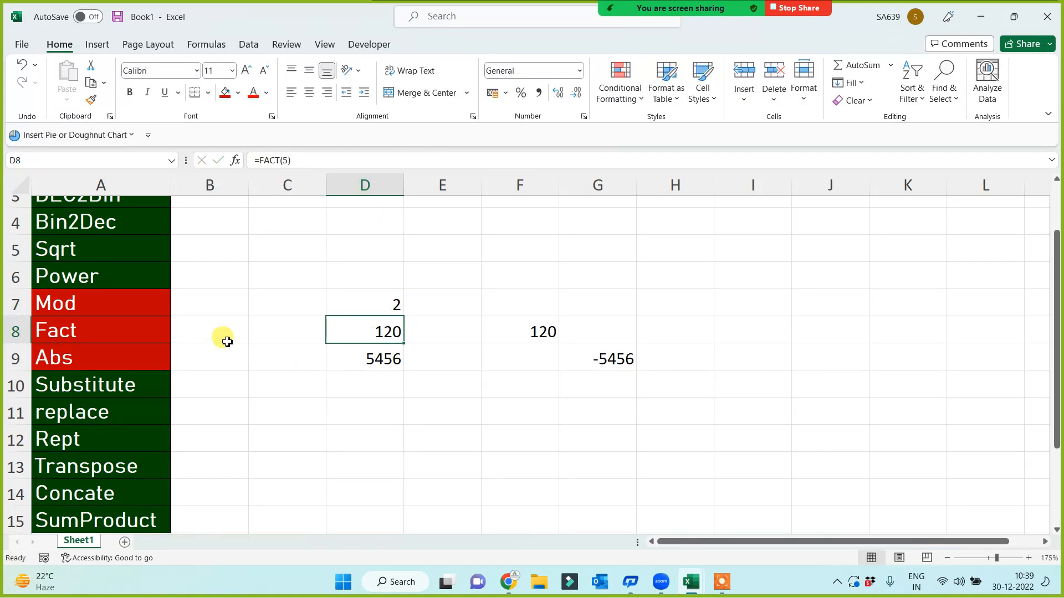
pyautogui.click(113, 272)
# Fill the Power label red and enter =POWER(2,4) in D6, showing 16
pyautogui.click(225, 93)
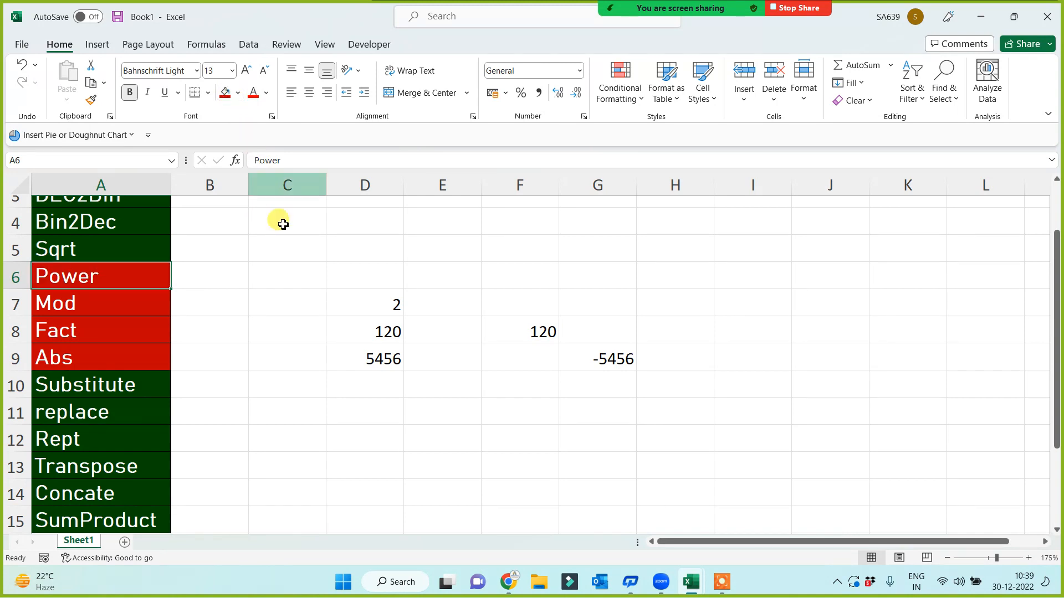
pyautogui.click(375, 275)
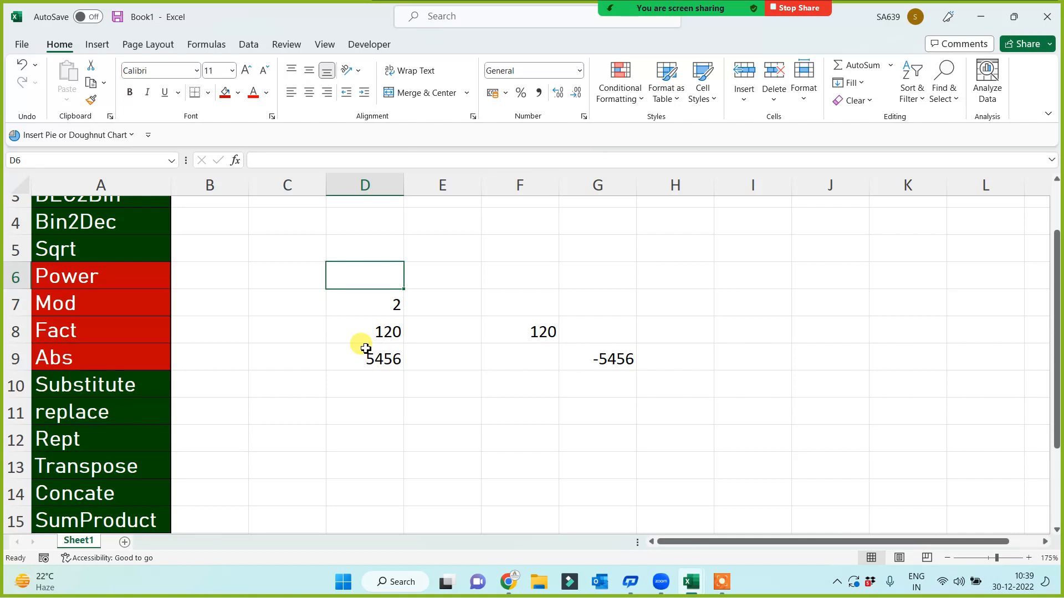
pyautogui.write('=')
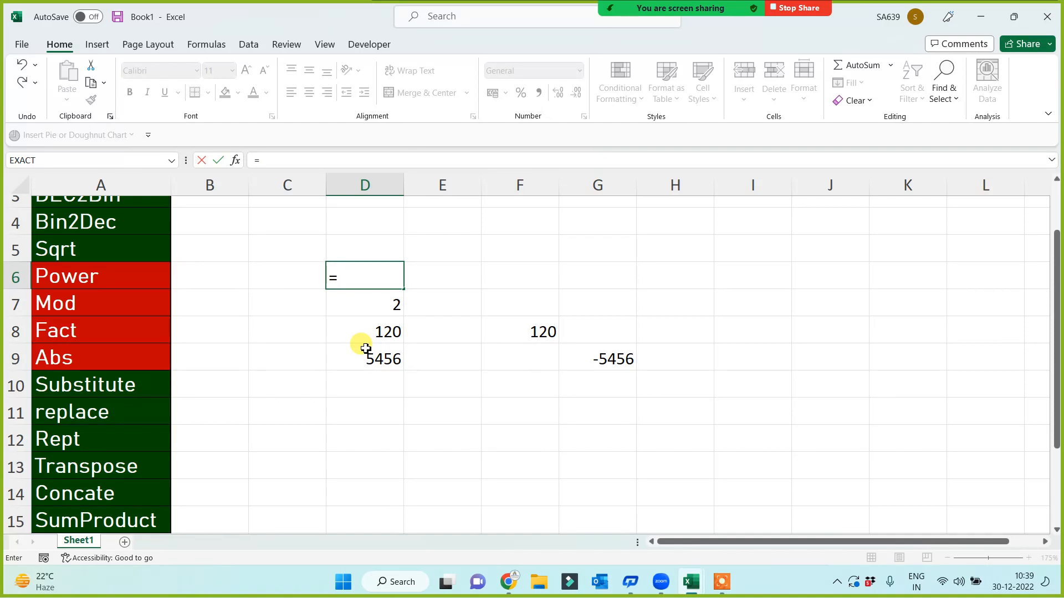
pyautogui.write('powe')
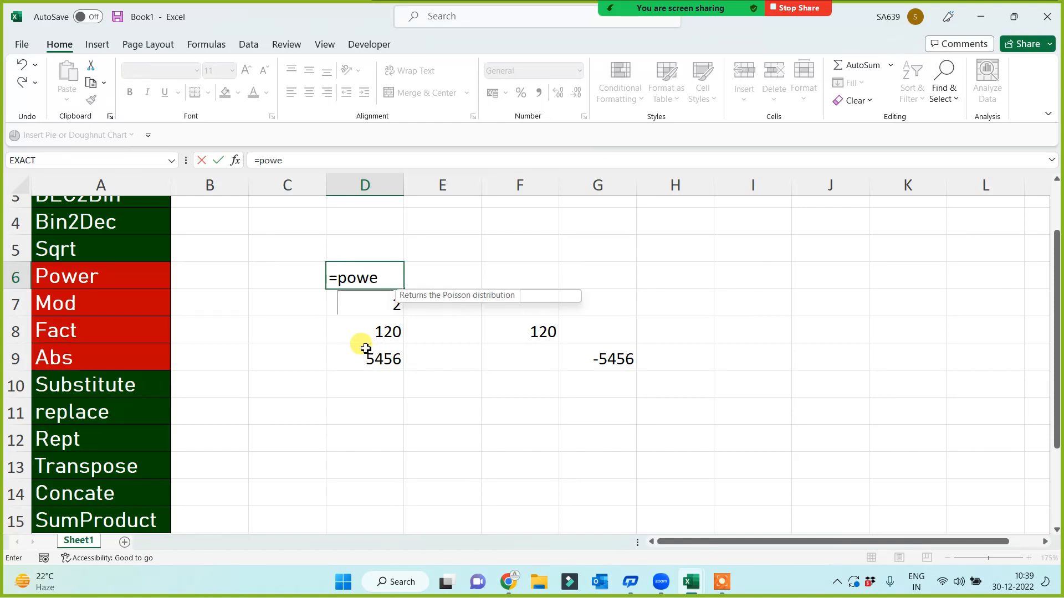
pyautogui.write('r(2')
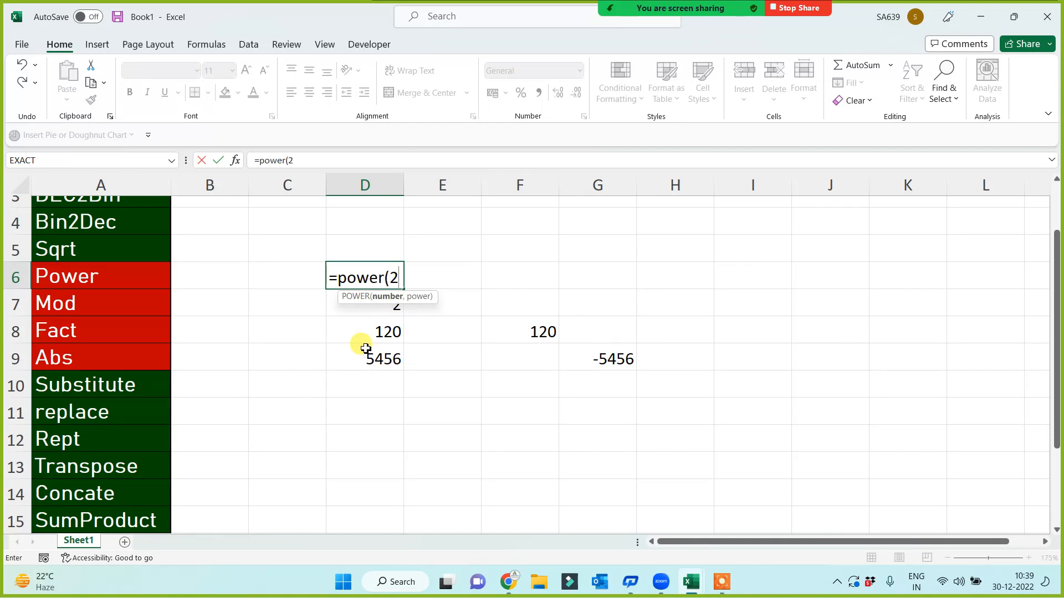
pyautogui.write(',4)')
pyautogui.press('Return')
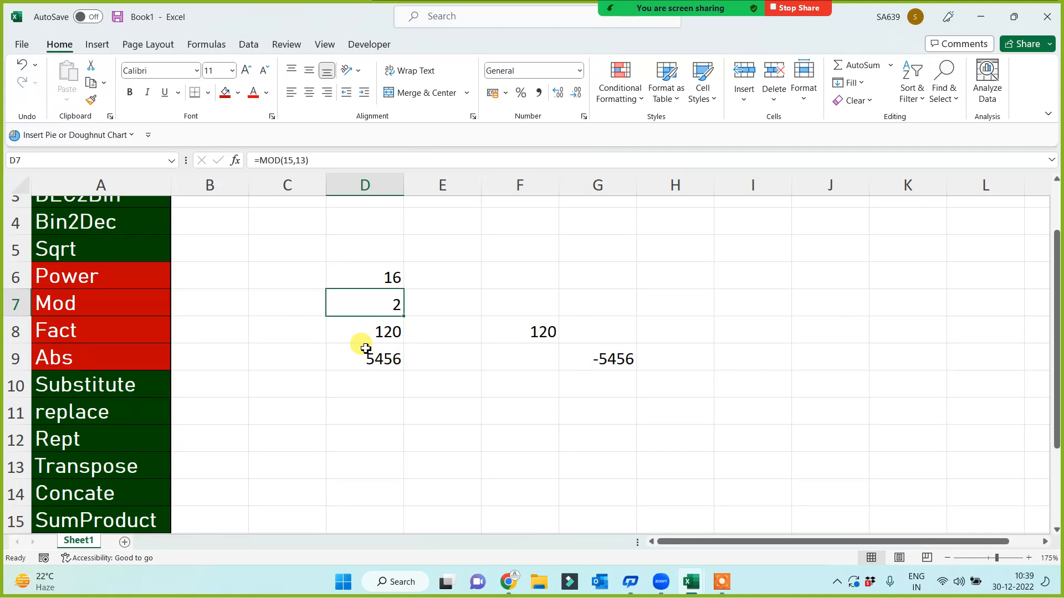
pyautogui.click(97, 255)
# Fill the Sqrt label red and enter =SQRT(16) in D5
pyautogui.click(225, 92)
pyautogui.click(366, 249)
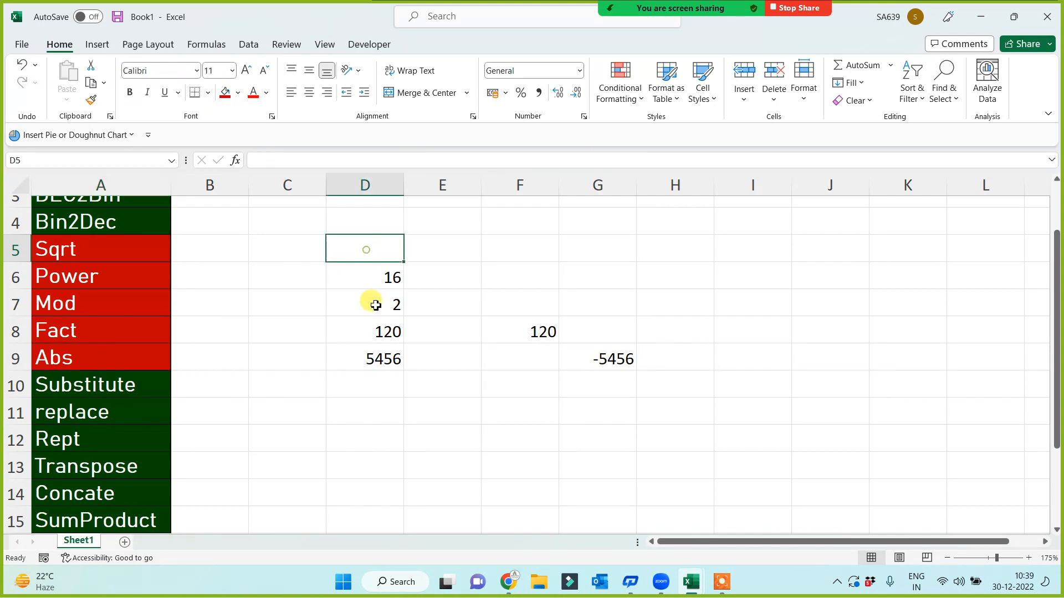
pyautogui.write('=sq')
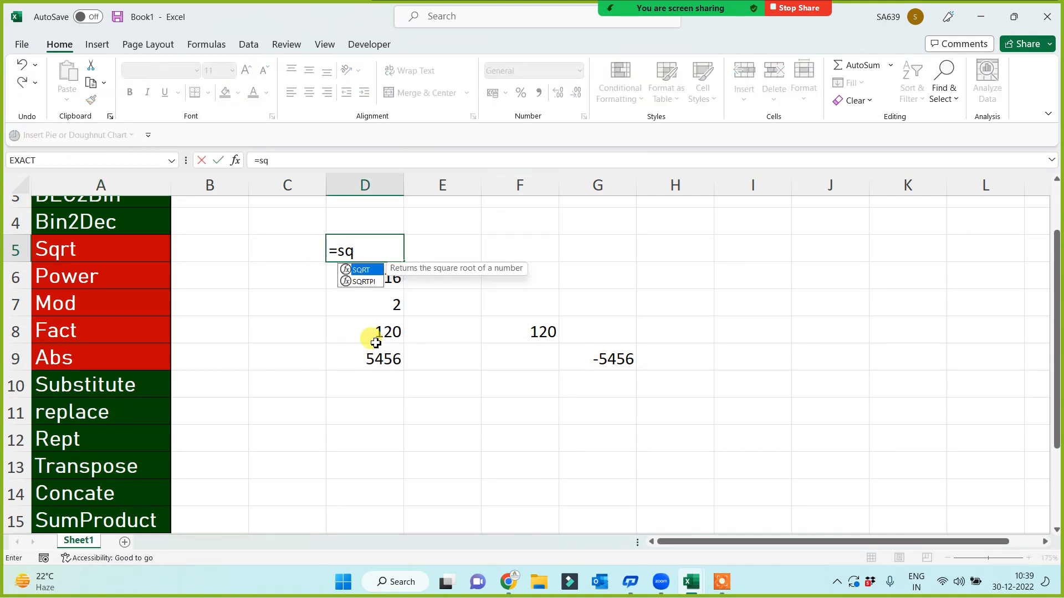
pyautogui.write('rt(16)')
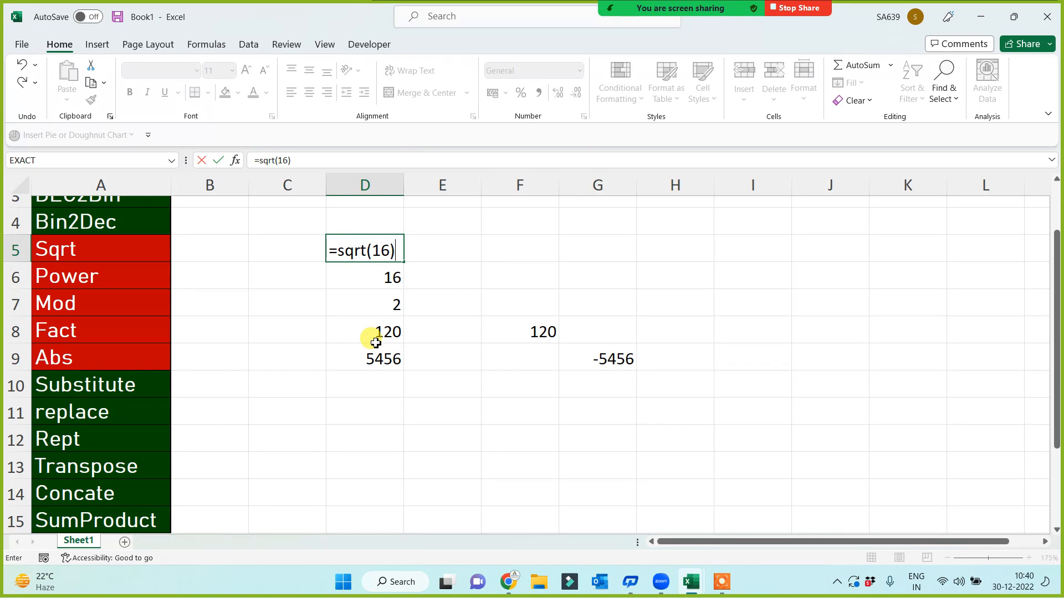
pyautogui.press('Return')
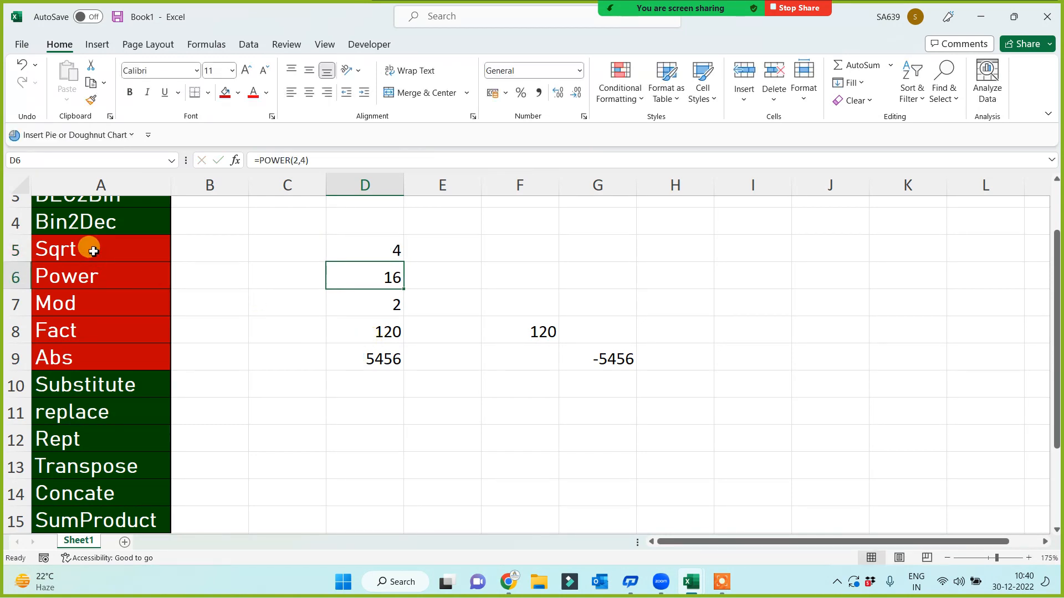
# Change the SQRT argument in D5 to 99, giving 9.949874
pyautogui.click(88, 247)
pyautogui.click(333, 251)
pyautogui.doubleClick(295, 161)
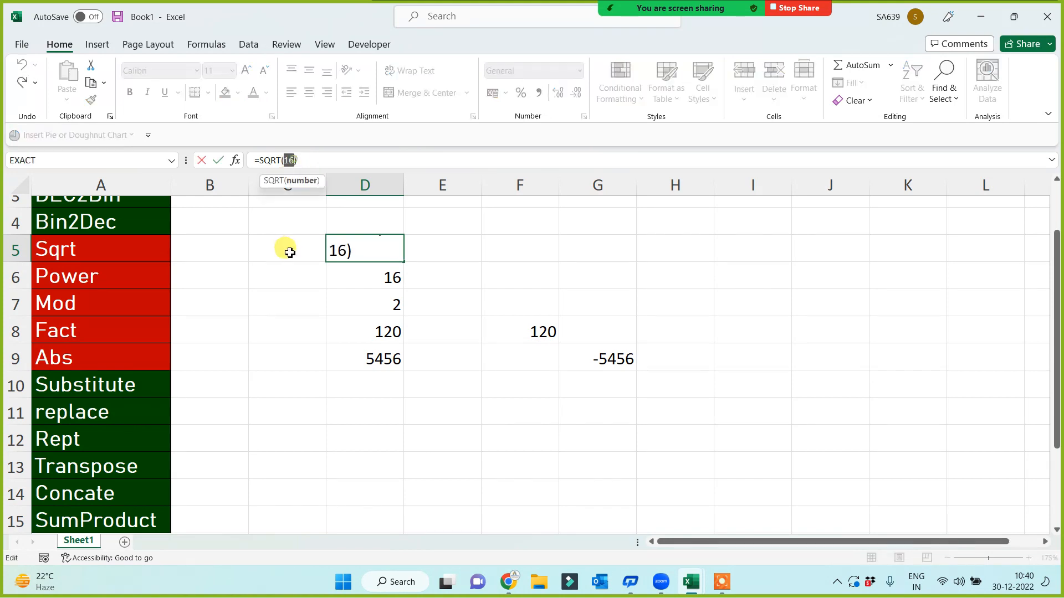
pyautogui.write('99')
pyautogui.press('Return')
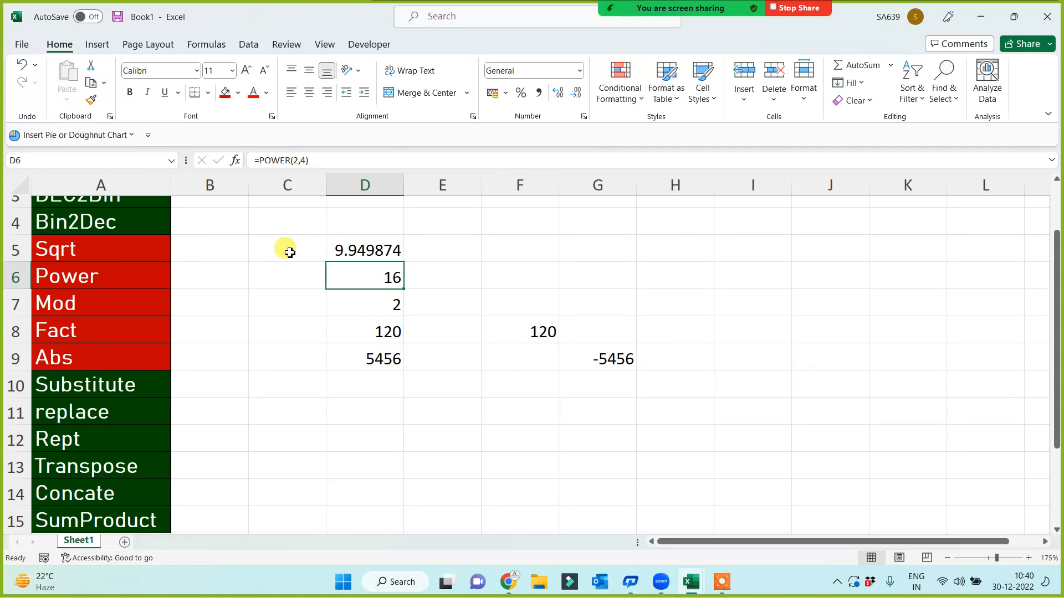
pyautogui.press('Up')
pyautogui.press('Up')
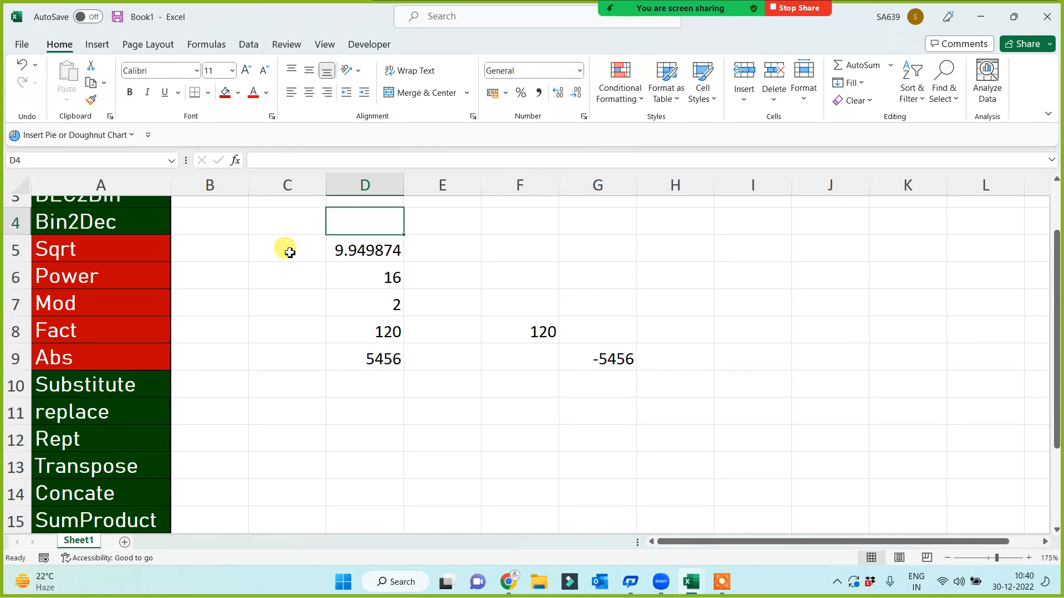
pyautogui.press('Down')
pyautogui.press('Down')
pyautogui.press('Up')
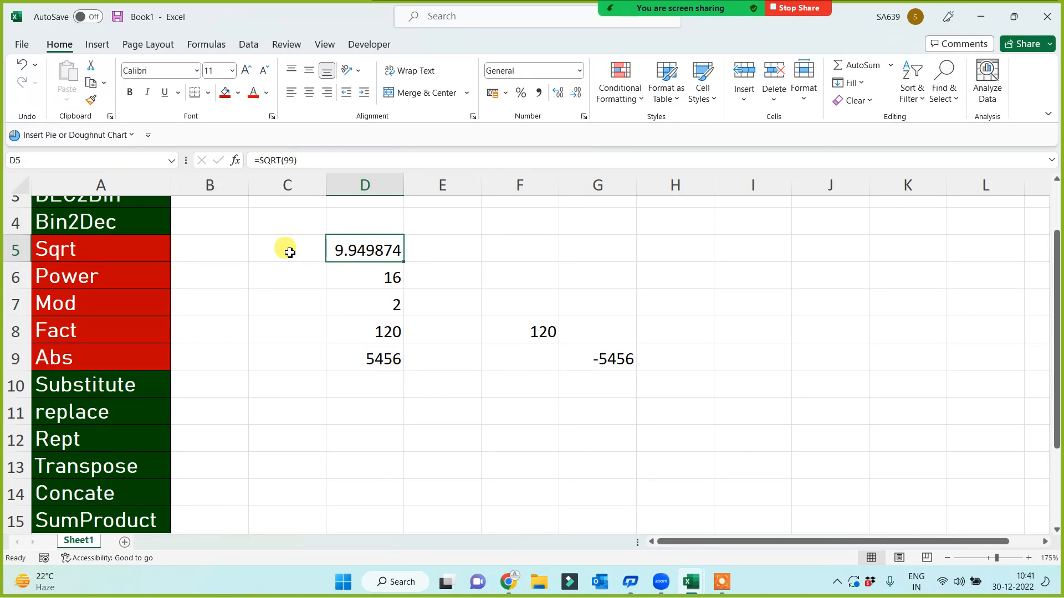
pyautogui.click(132, 245)
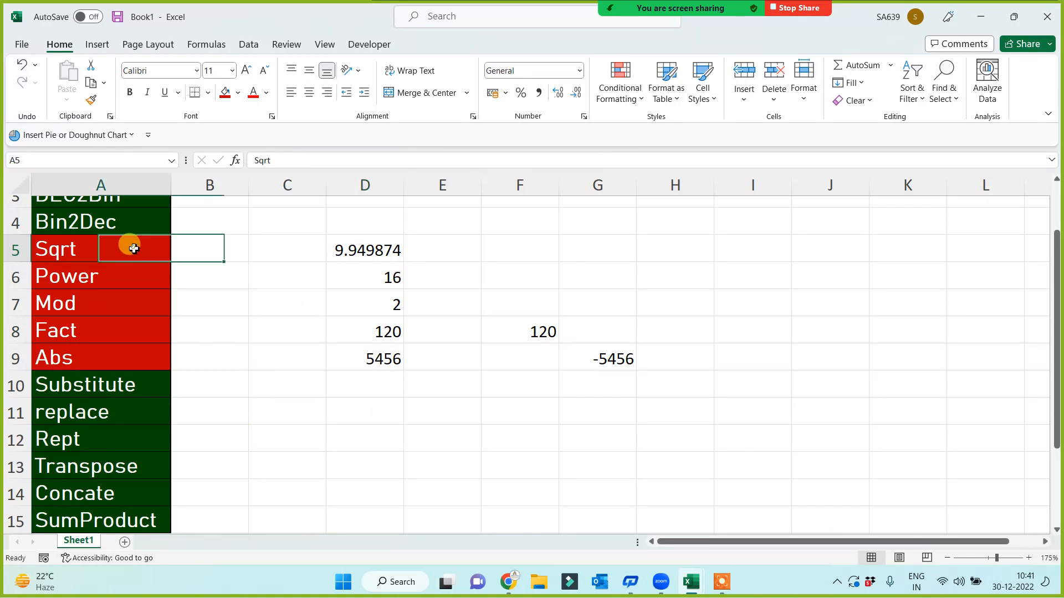
pyautogui.scroll(1, 311, 479)
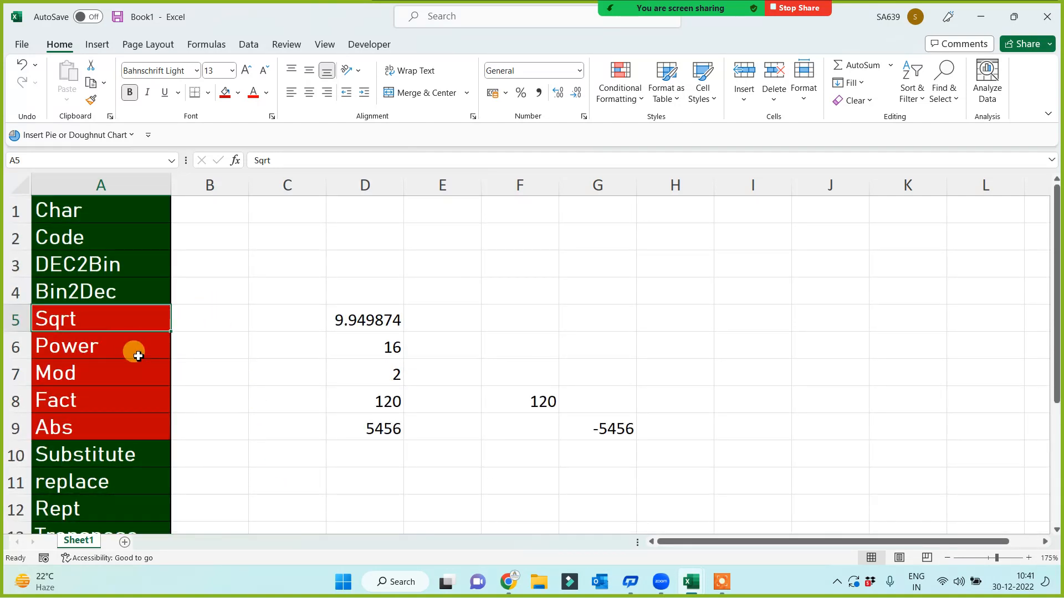
pyautogui.moveTo(111, 318); pyautogui.dragTo(90, 428)
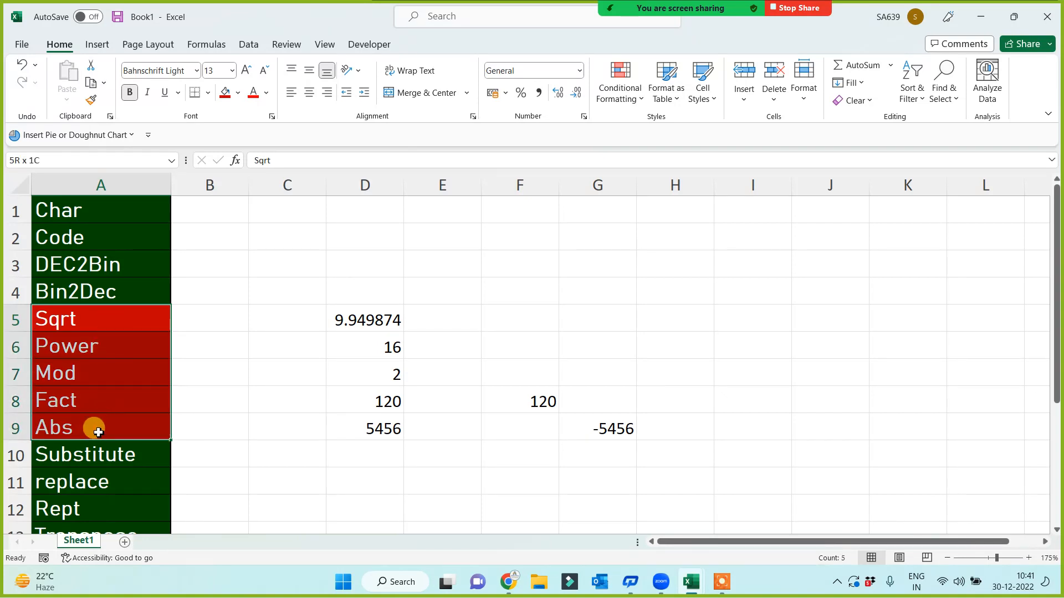
pyautogui.scroll(-3, 255, 410)
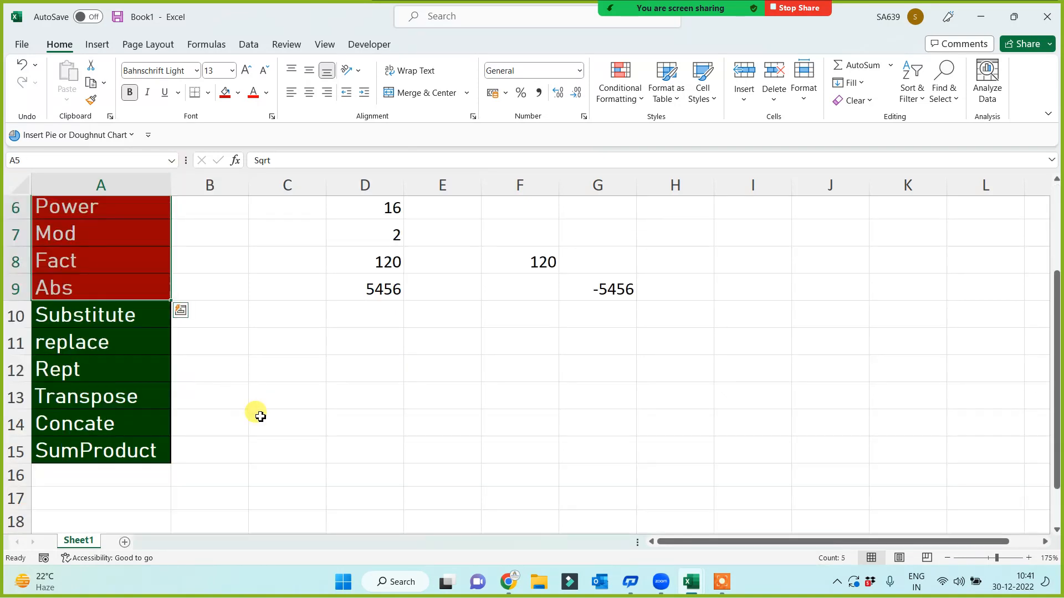
pyautogui.scroll(3, 260, 413)
pyautogui.scroll(-3, 259, 412)
# Fill the Concate label in A14 red
pyautogui.click(105, 351)
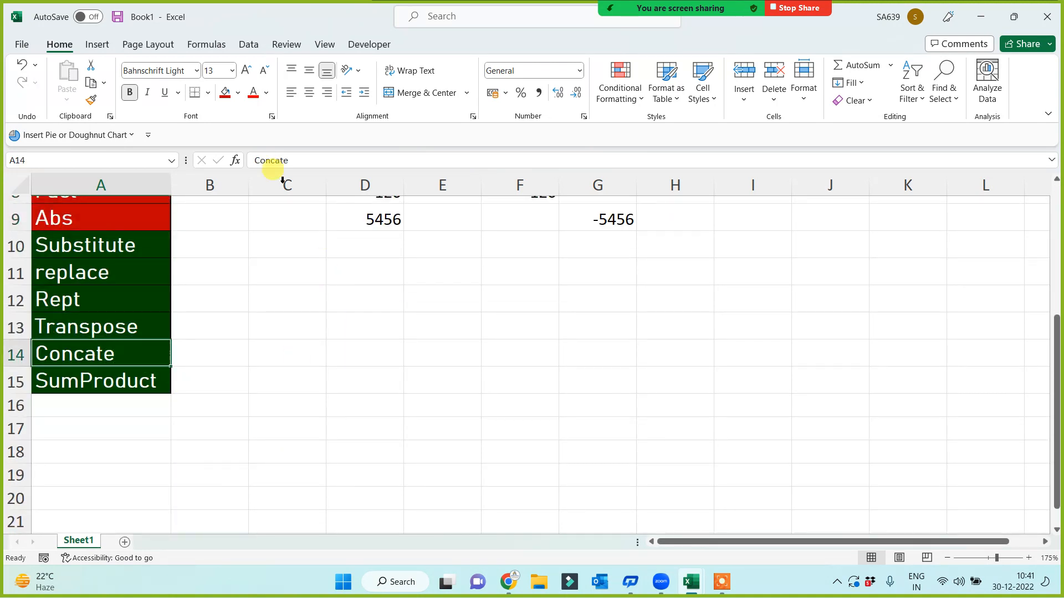
pyautogui.click(225, 92)
pyautogui.click(401, 395)
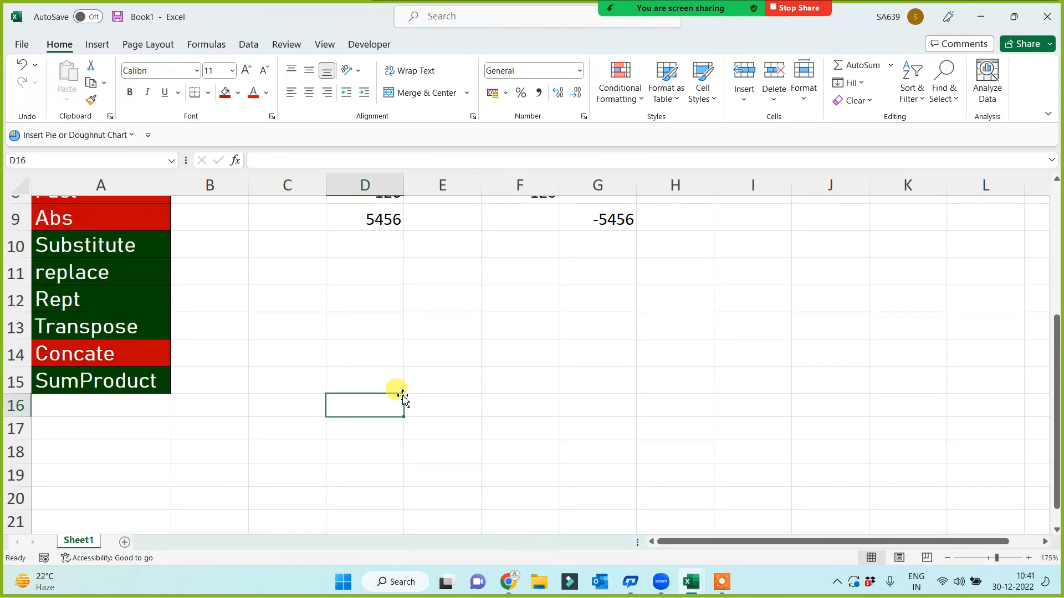
# Enter the address pieces in F13:I13: two name parts, @ and gamil.com
pyautogui.click(525, 328)
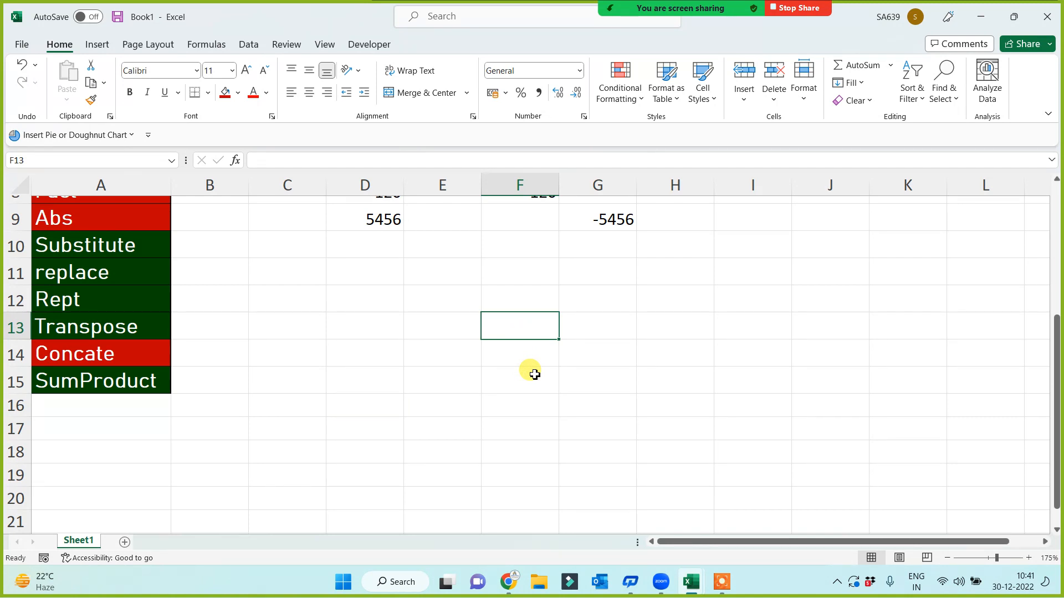
pyautogui.press('Tab')
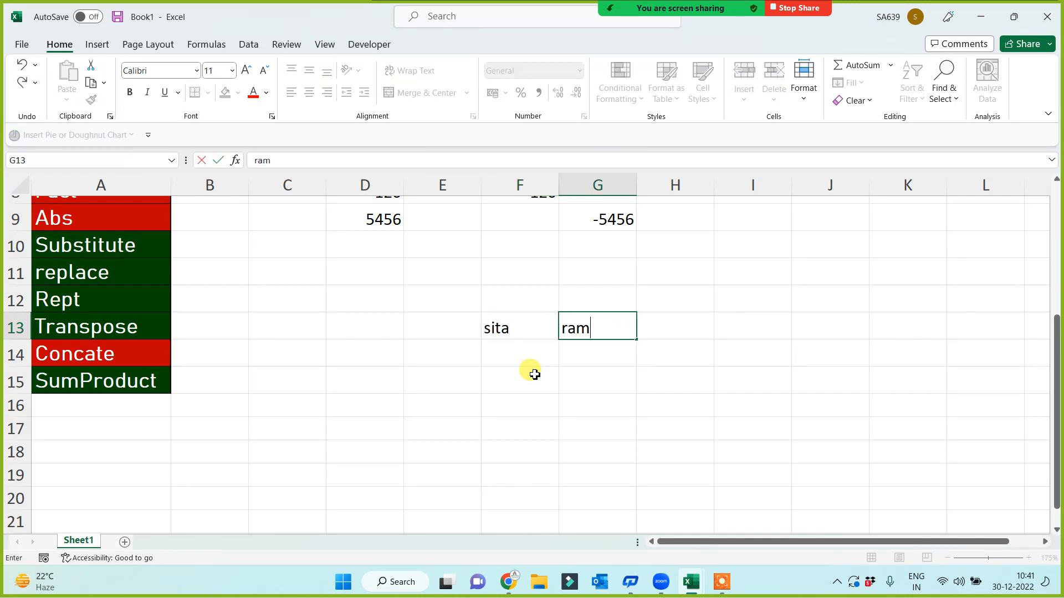
pyautogui.press('Tab')
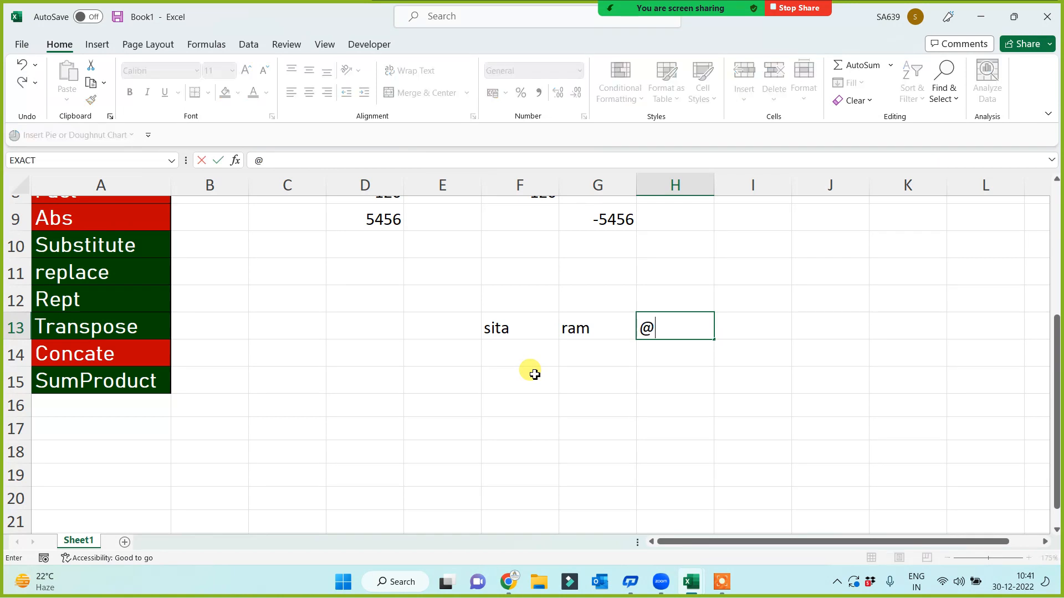
pyautogui.press('Return')
pyautogui.click(764, 326)
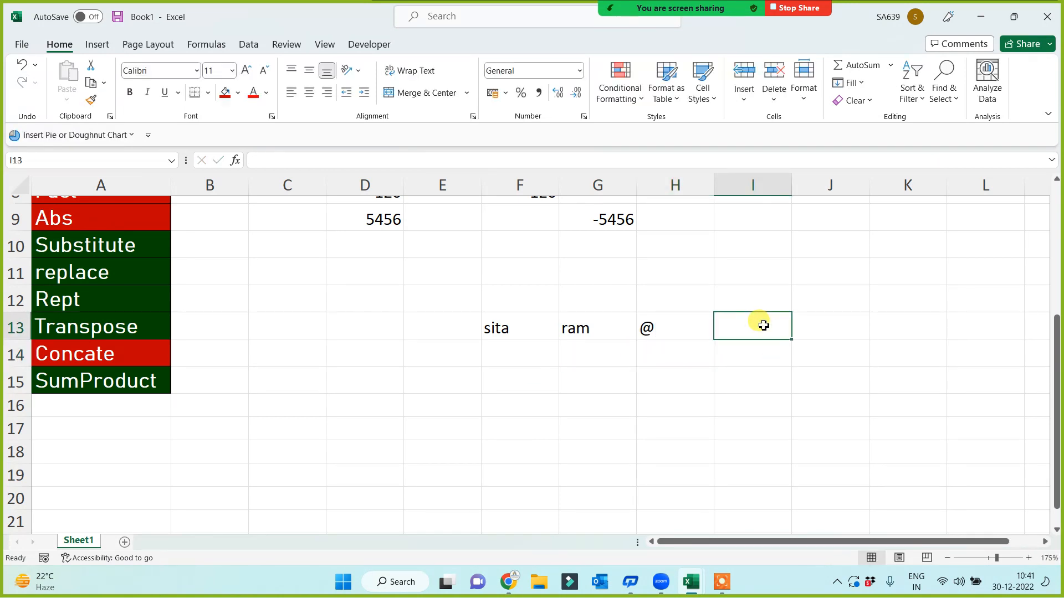
pyautogui.write('gamil.com')
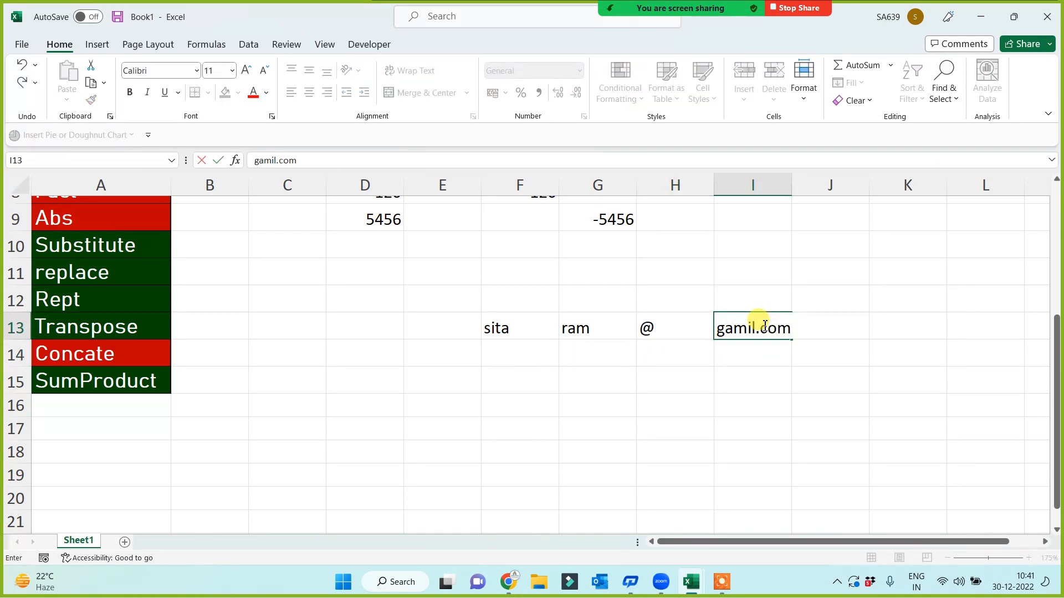
pyautogui.click(730, 396)
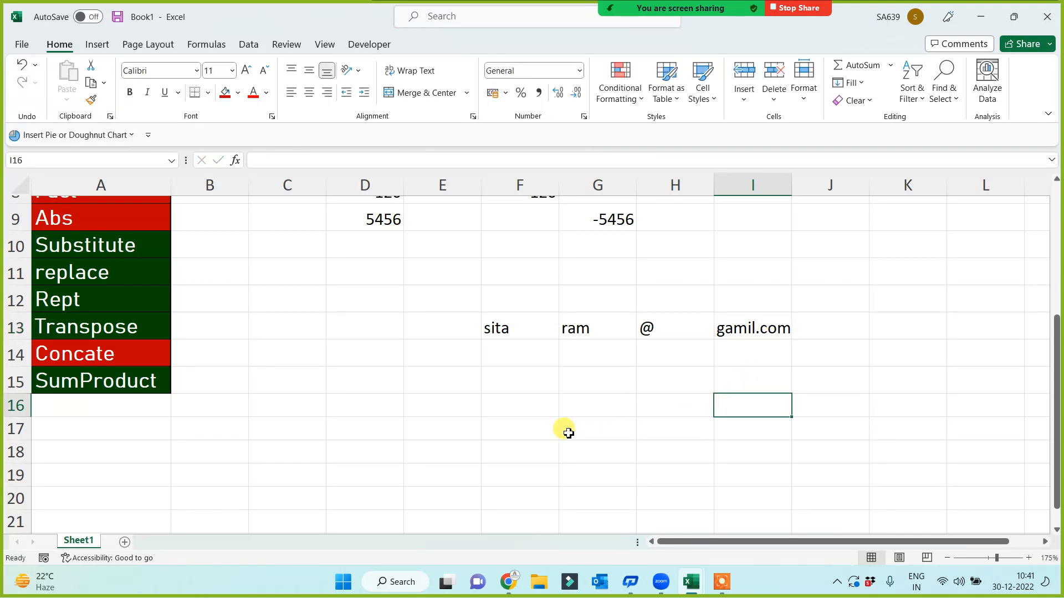
pyautogui.click(497, 389)
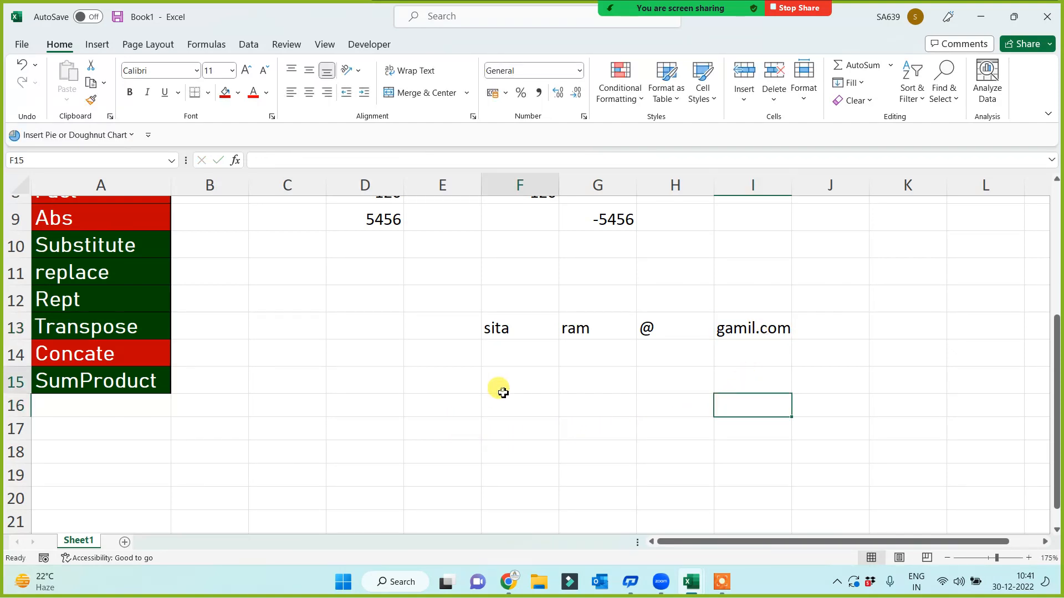
# Enter =CONCATENATE(F13,G13,H13,I13) in F16 to join the address
pyautogui.click(507, 400)
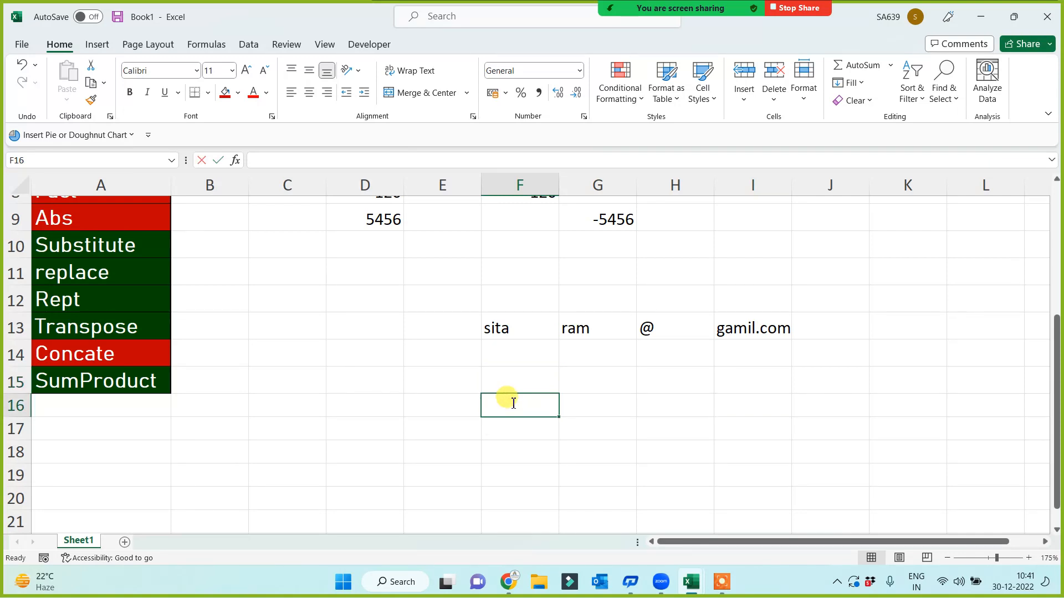
pyautogui.write('=concate')
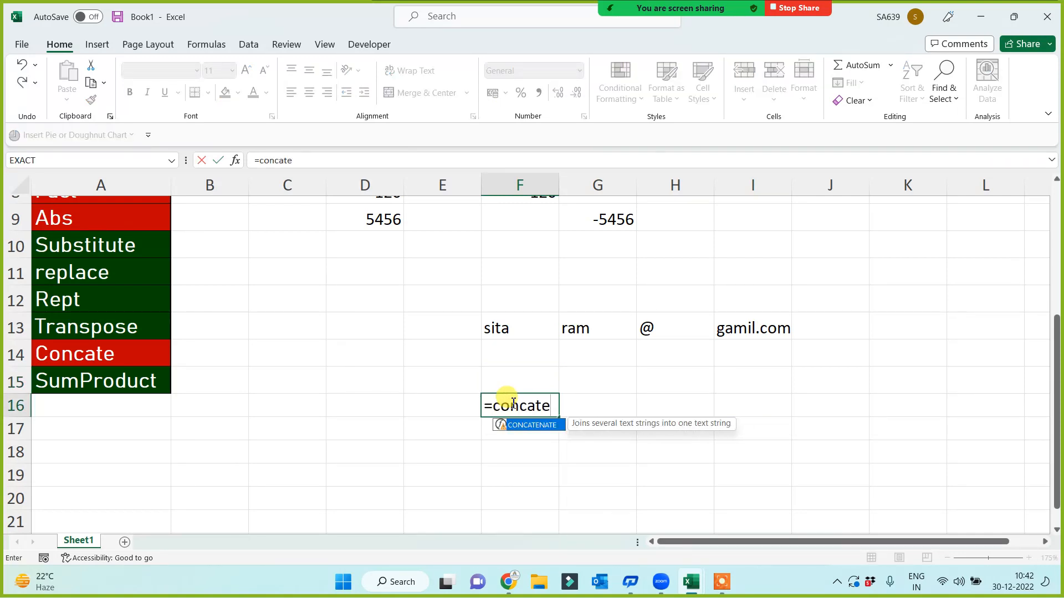
pyautogui.press('Tab')
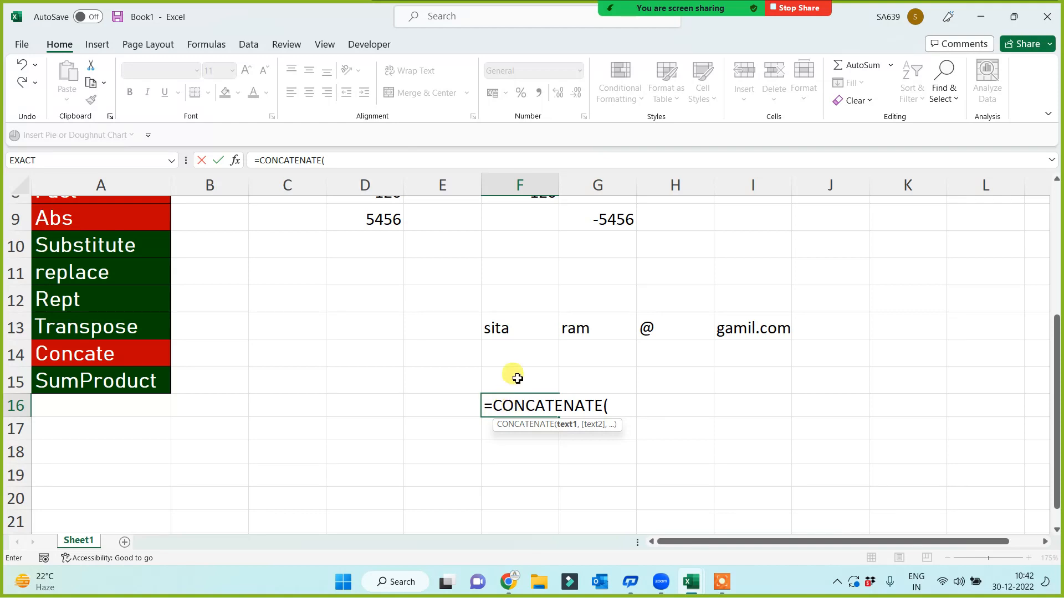
pyautogui.click(519, 334)
pyautogui.write(',')
pyautogui.click(561, 329)
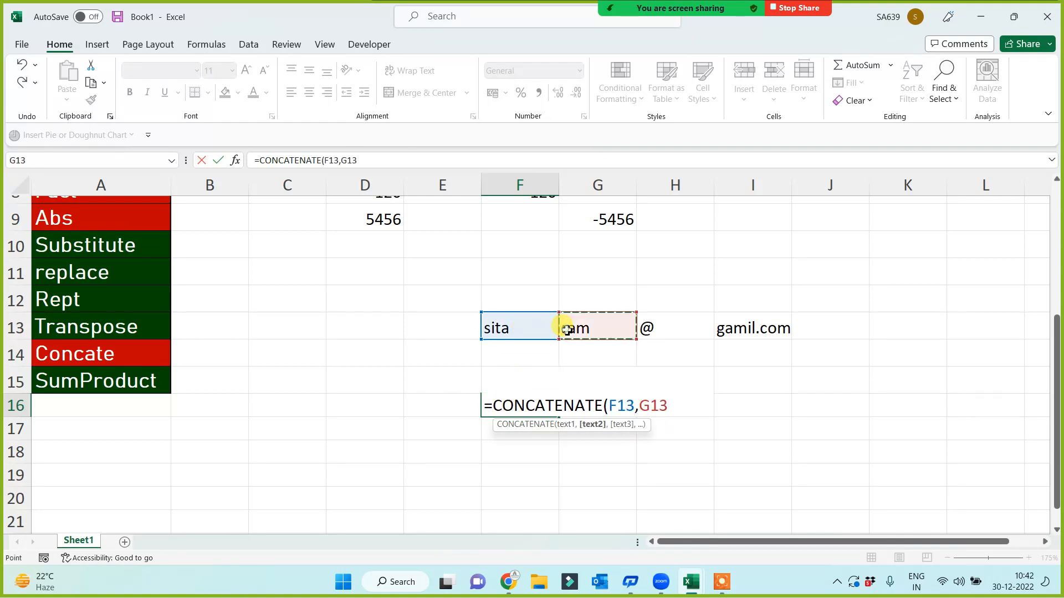
pyautogui.write(',')
pyautogui.click(650, 329)
pyautogui.write(',')
pyautogui.click(734, 330)
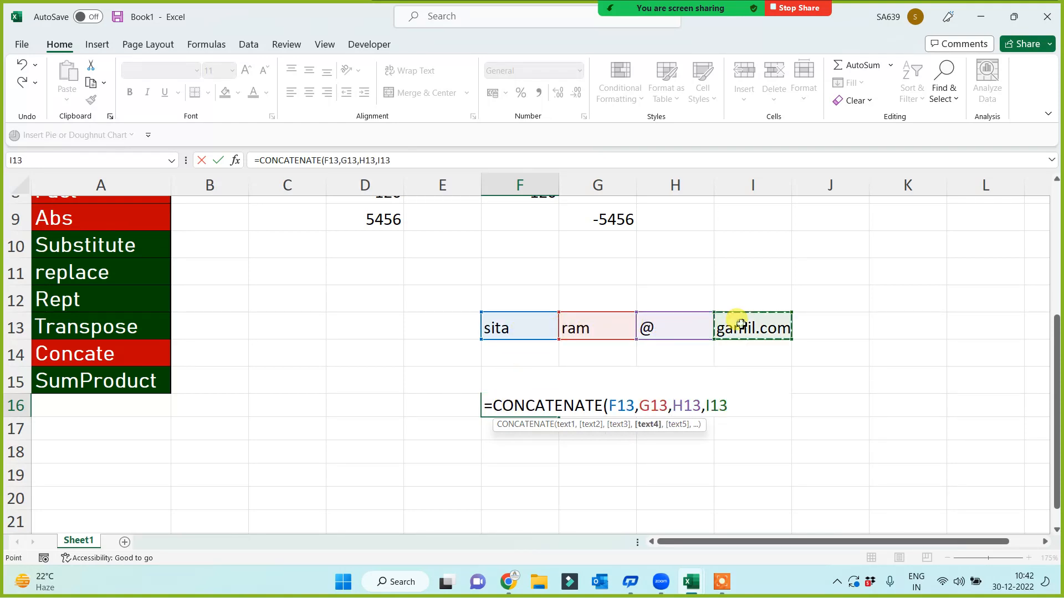
pyautogui.write(')')
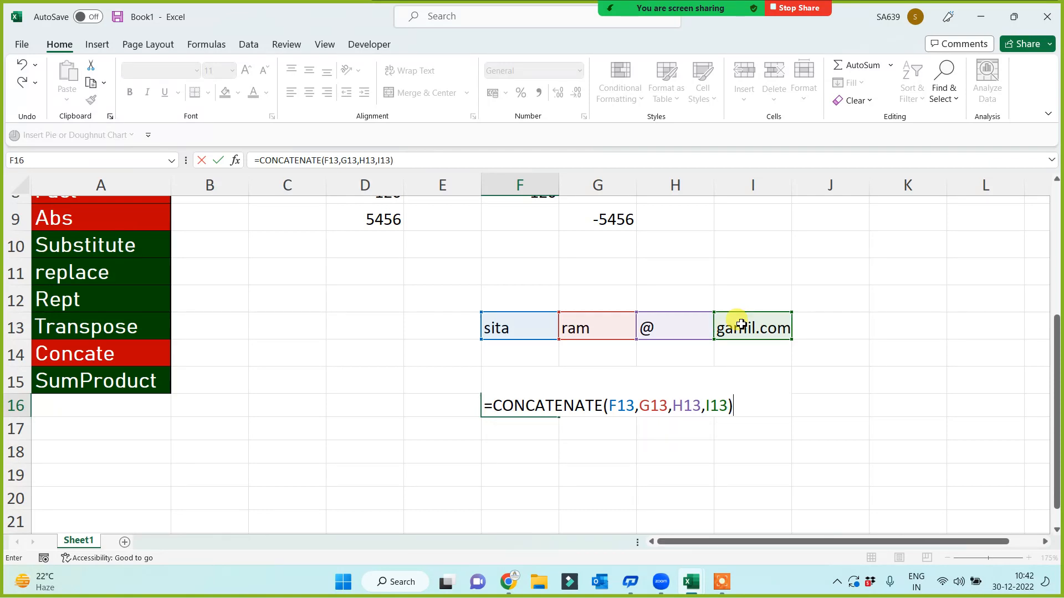
pyautogui.press('Return')
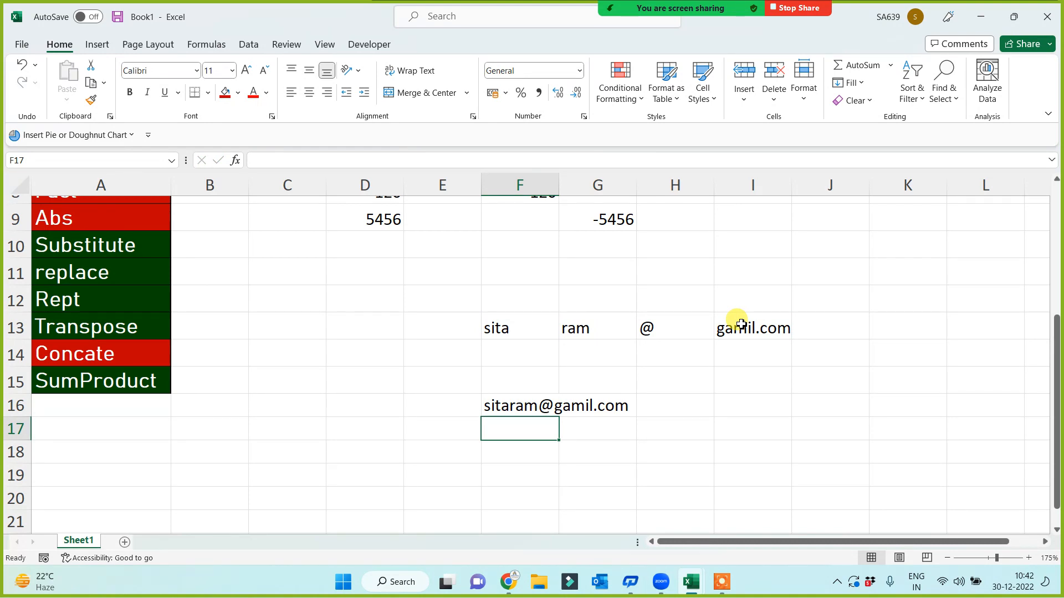
# Enter =CONCATENATE(F13:I13) in F18, which spills the pieces unjoined
pyautogui.press('Return')
pyautogui.write('=con')
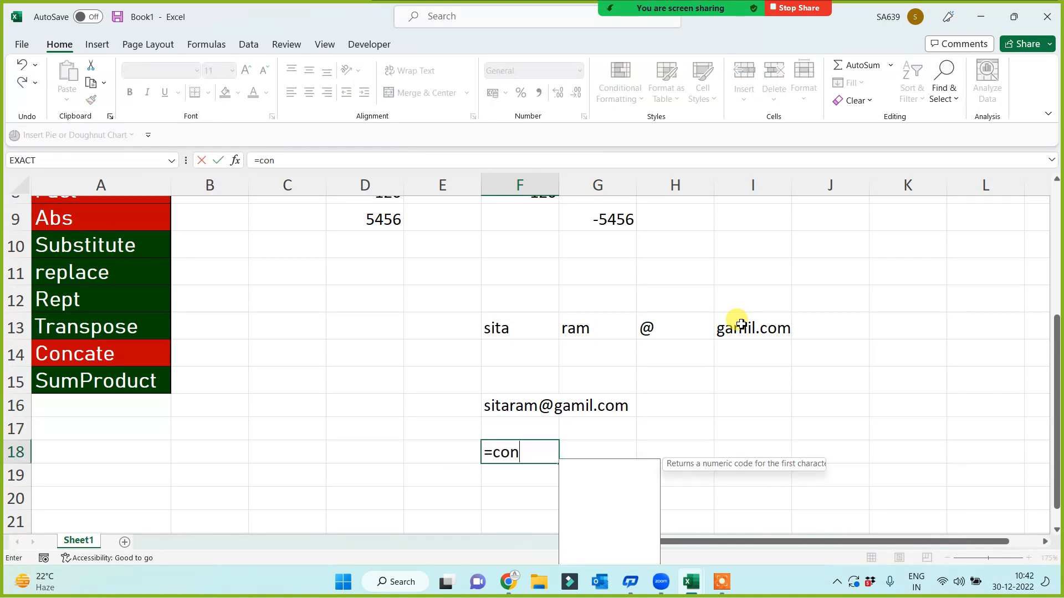
pyautogui.write('ca')
pyautogui.press('Down')
pyautogui.press('Tab')
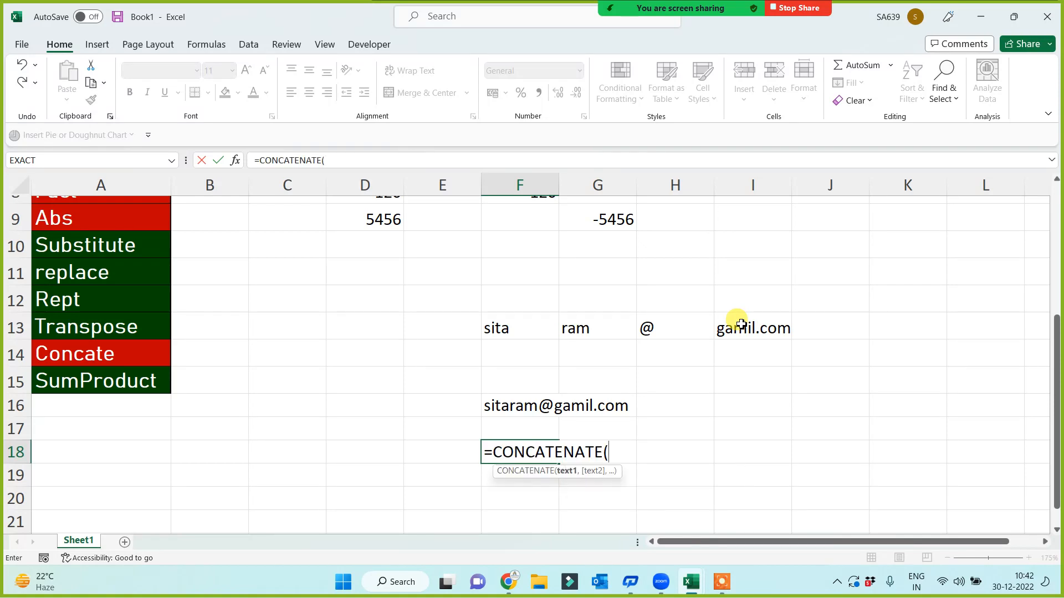
pyautogui.moveTo(503, 329); pyautogui.dragTo(778, 330)
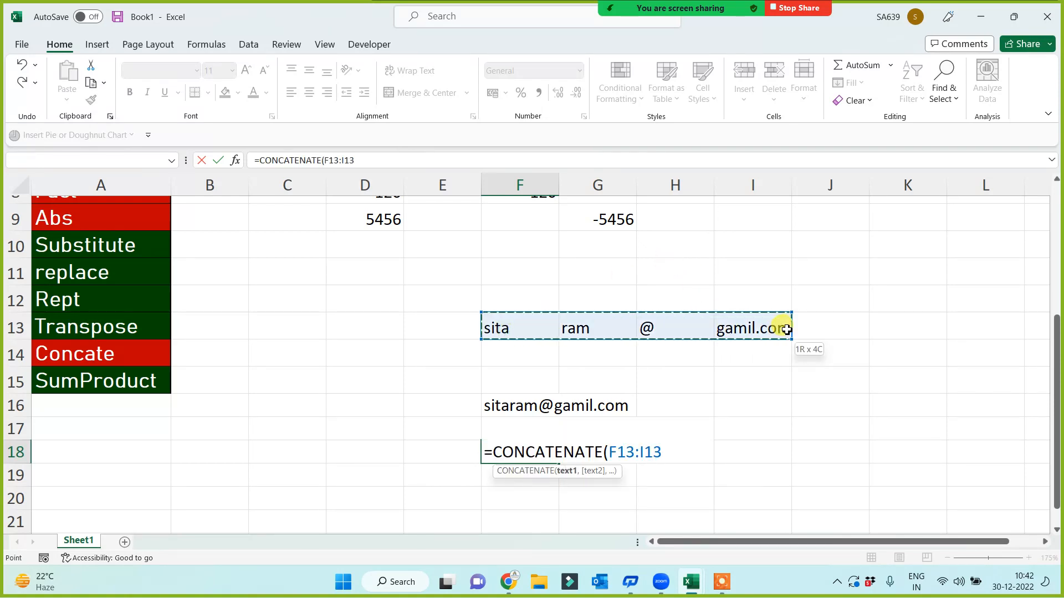
pyautogui.write(')')
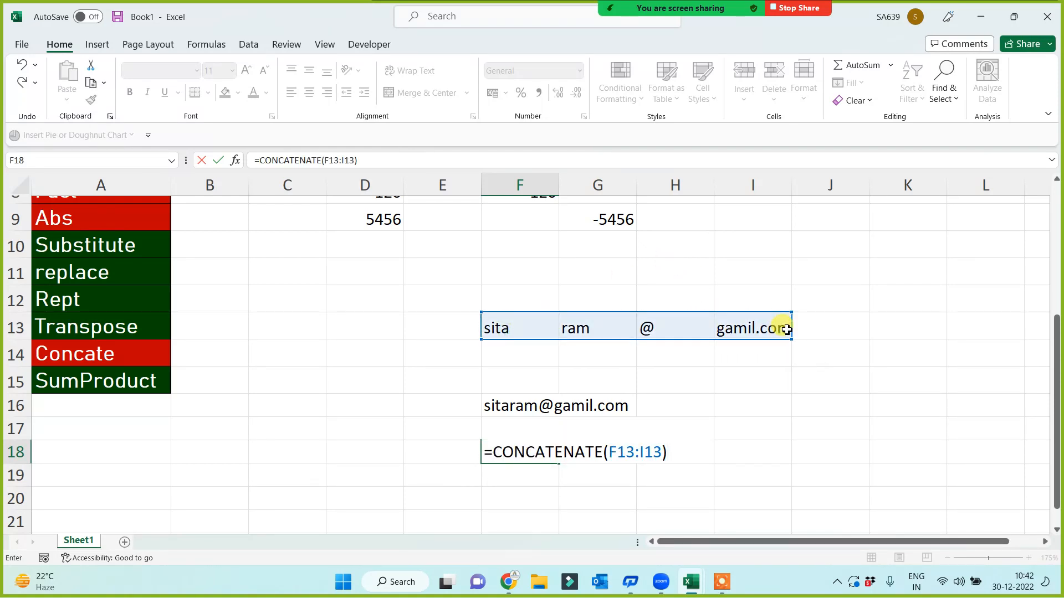
pyautogui.press('Return')
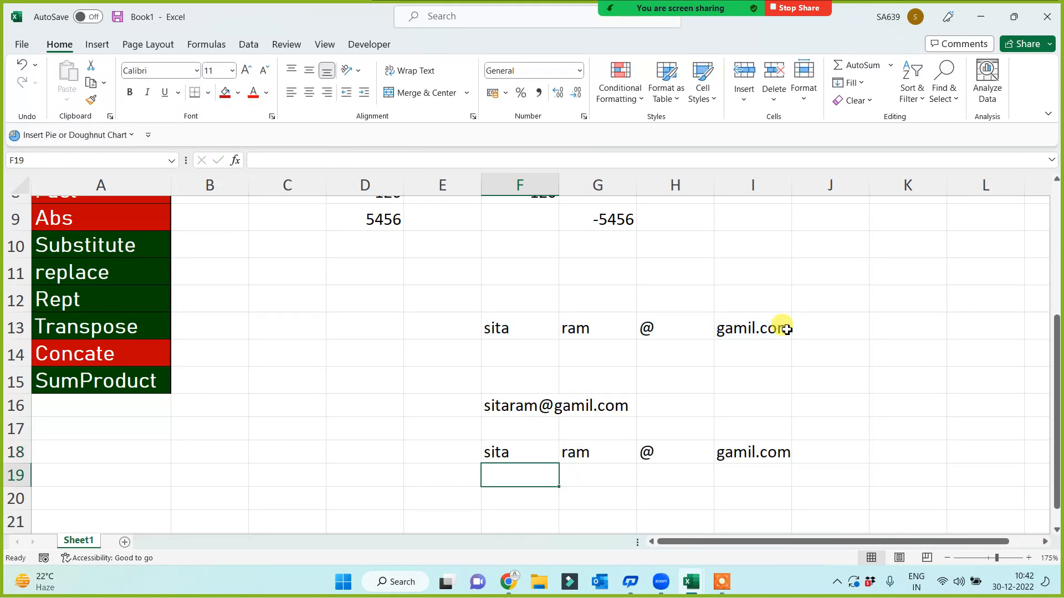
# Clear the spilled CONCATENATE results from row 18
pyautogui.click(551, 332)
pyautogui.click(620, 332)
pyautogui.click(670, 325)
pyautogui.click(768, 332)
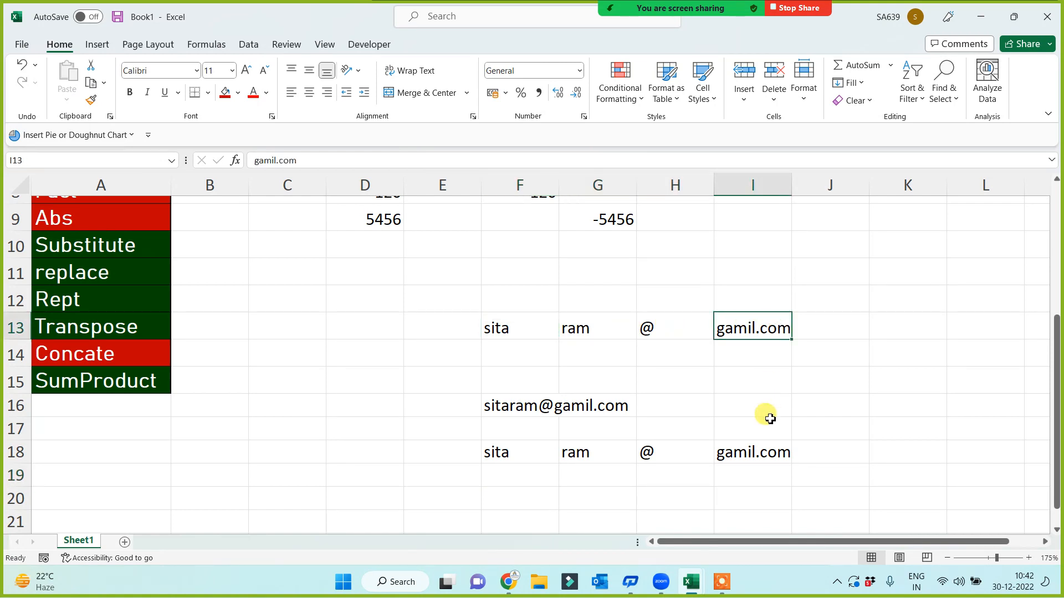
pyautogui.click(511, 455)
pyautogui.moveTo(511, 455); pyautogui.dragTo(792, 450)
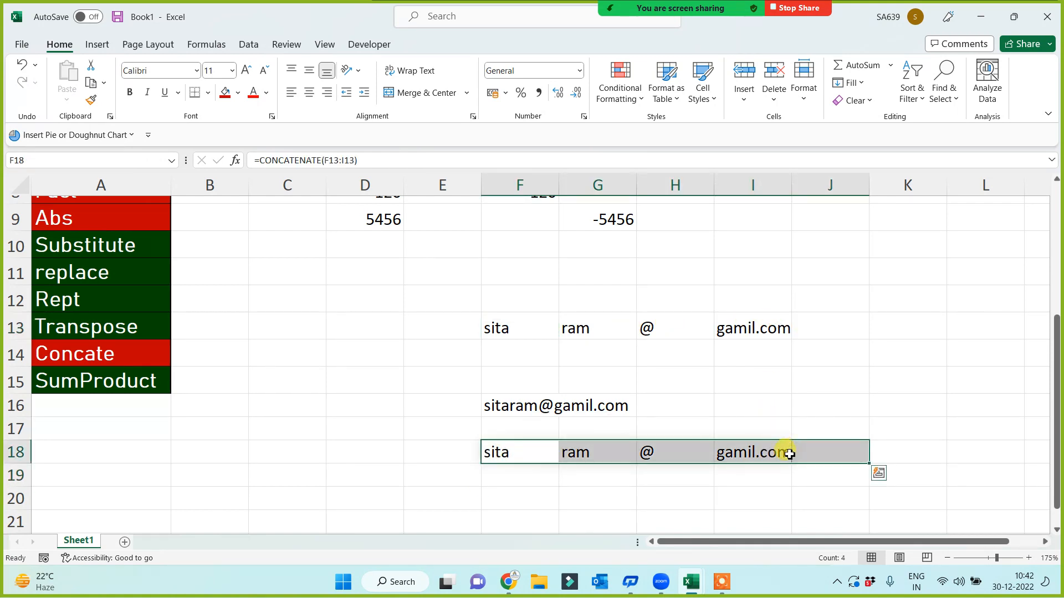
pyautogui.press('Delete')
# Enter =CONCAT(F13:I13) in F18 to join the address
pyautogui.click(58, 361)
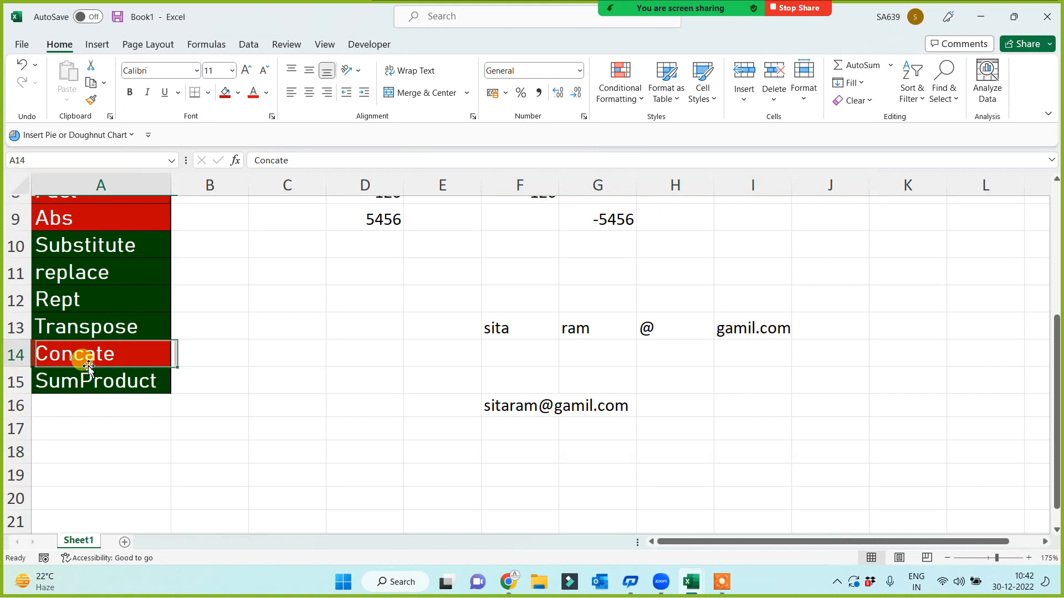
pyautogui.click(506, 457)
pyautogui.write('=')
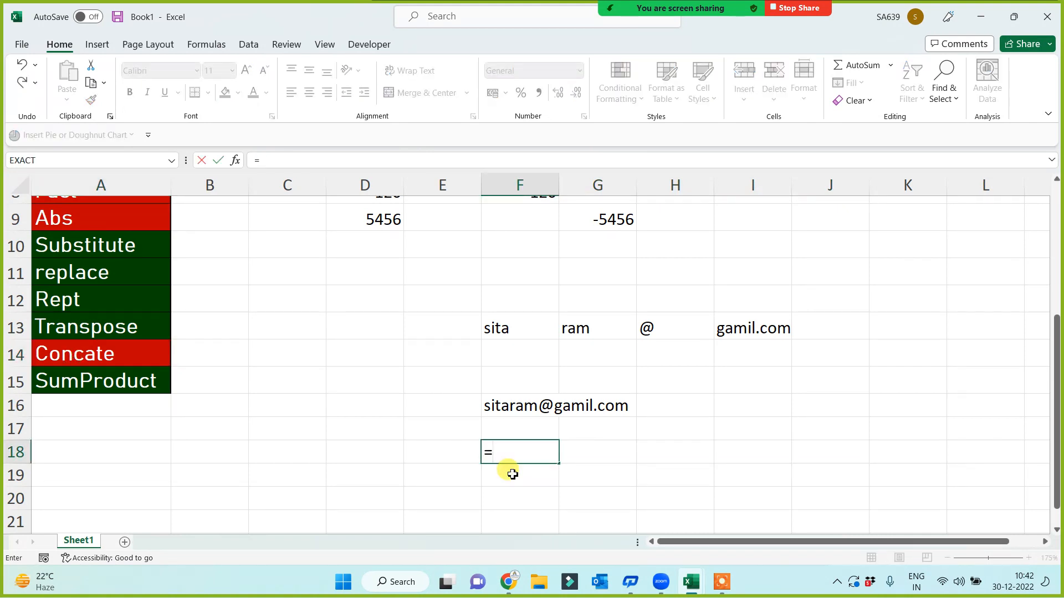
pyautogui.write('conca')
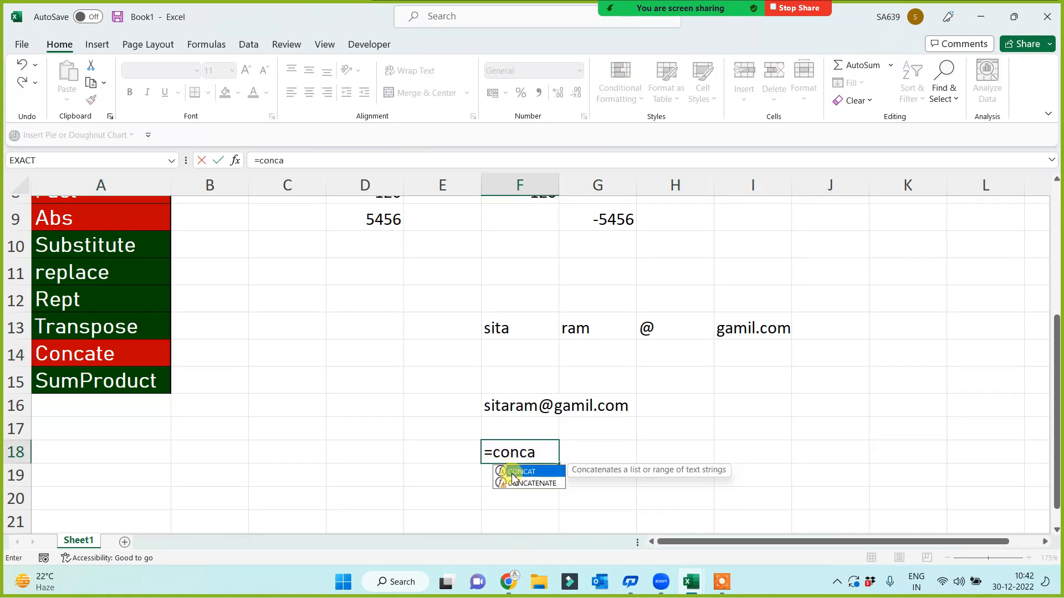
pyautogui.doubleClick(513, 474)
pyautogui.moveTo(497, 330); pyautogui.dragTo(773, 331)
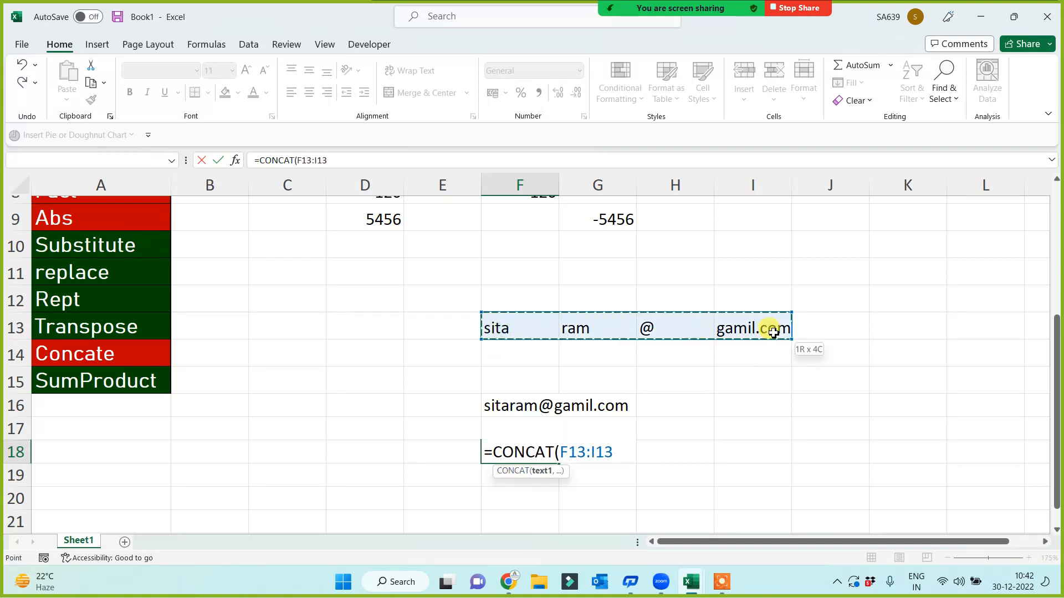
pyautogui.write(')')
pyautogui.press('Return')
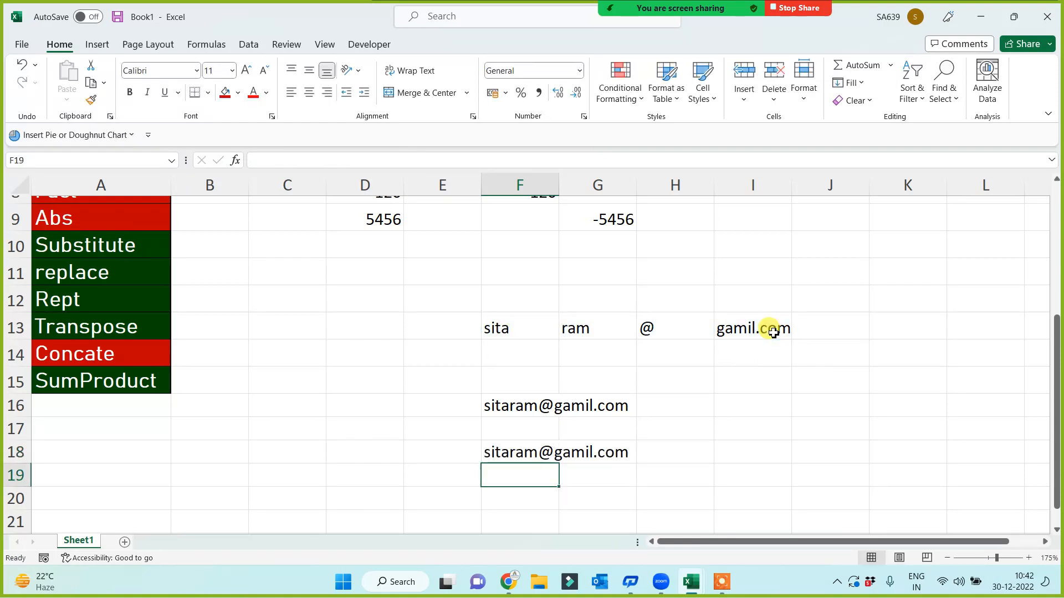
# Enter =CONCAT(F13,G13,H13,I13) in F19 for the same joined result
pyautogui.write('=con')
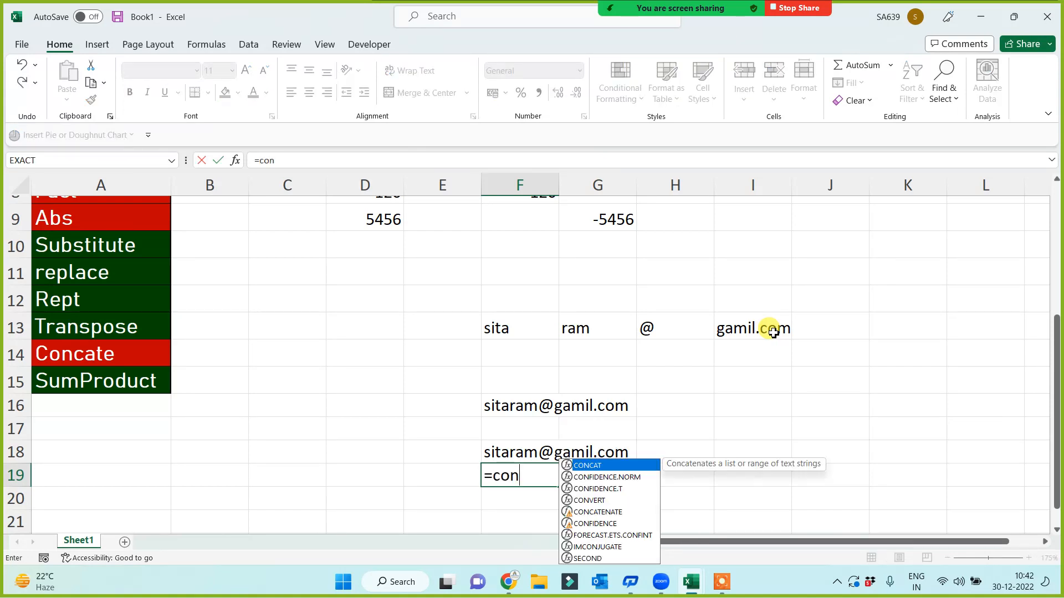
pyautogui.write('c')
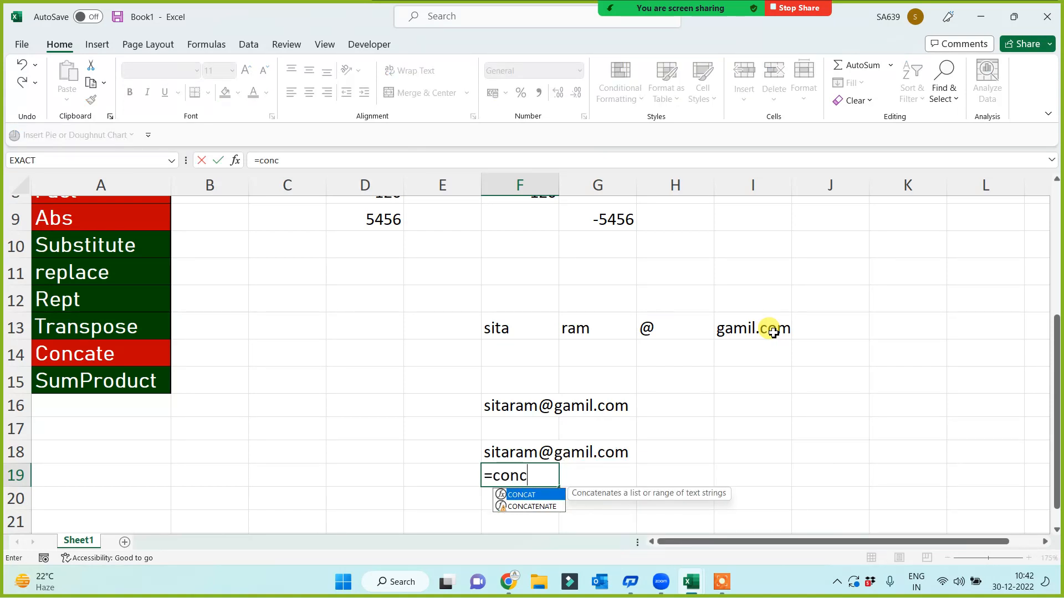
pyautogui.press('Tab')
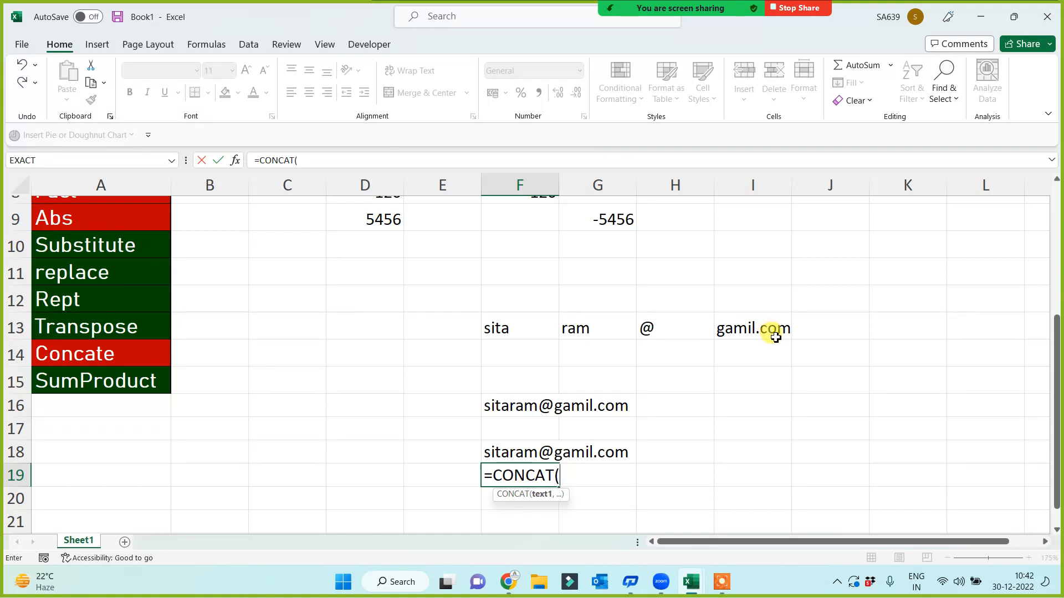
pyautogui.click(530, 331)
pyautogui.write(',')
pyautogui.click(588, 328)
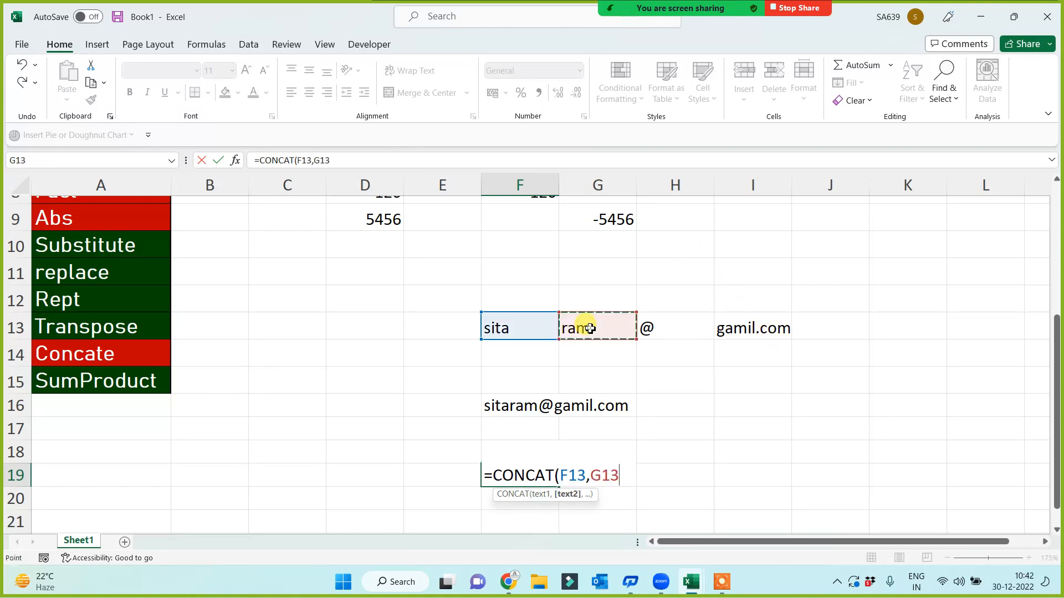
pyautogui.write(',')
pyautogui.click(676, 330)
pyautogui.write(',')
pyautogui.click(762, 334)
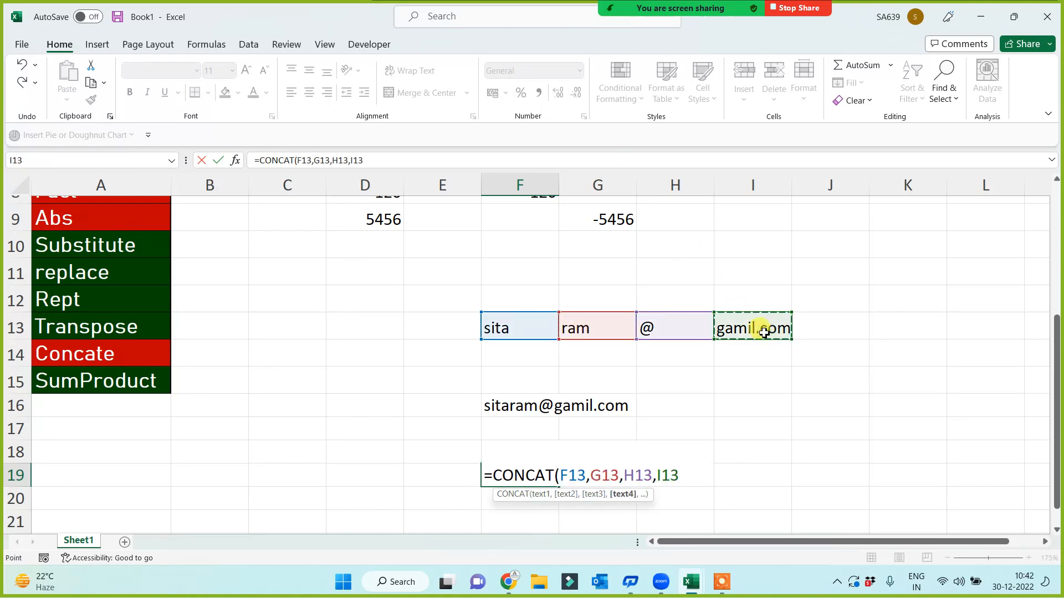
pyautogui.write(')')
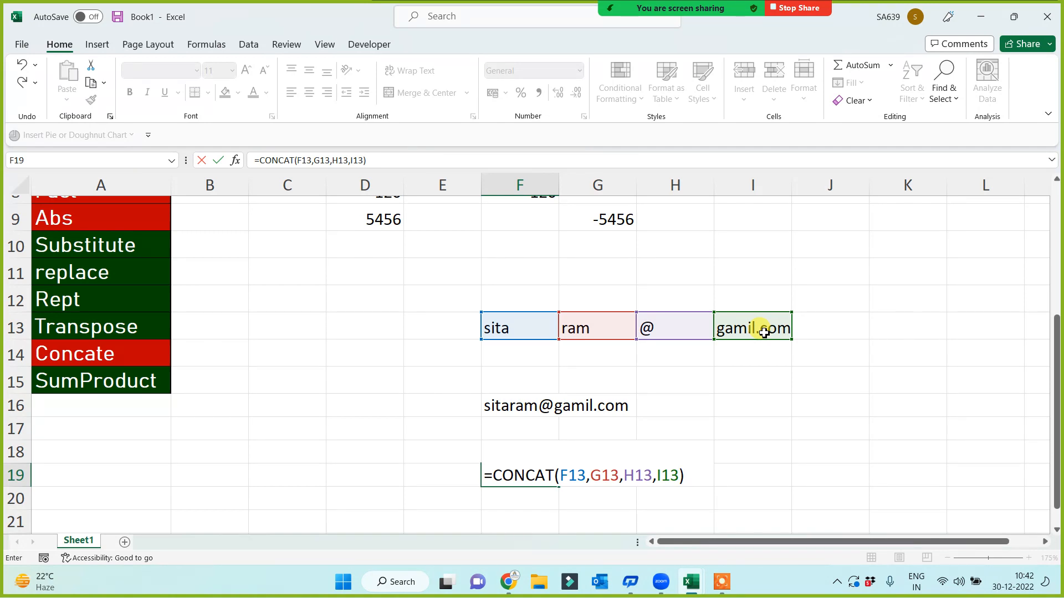
pyautogui.press('Up')
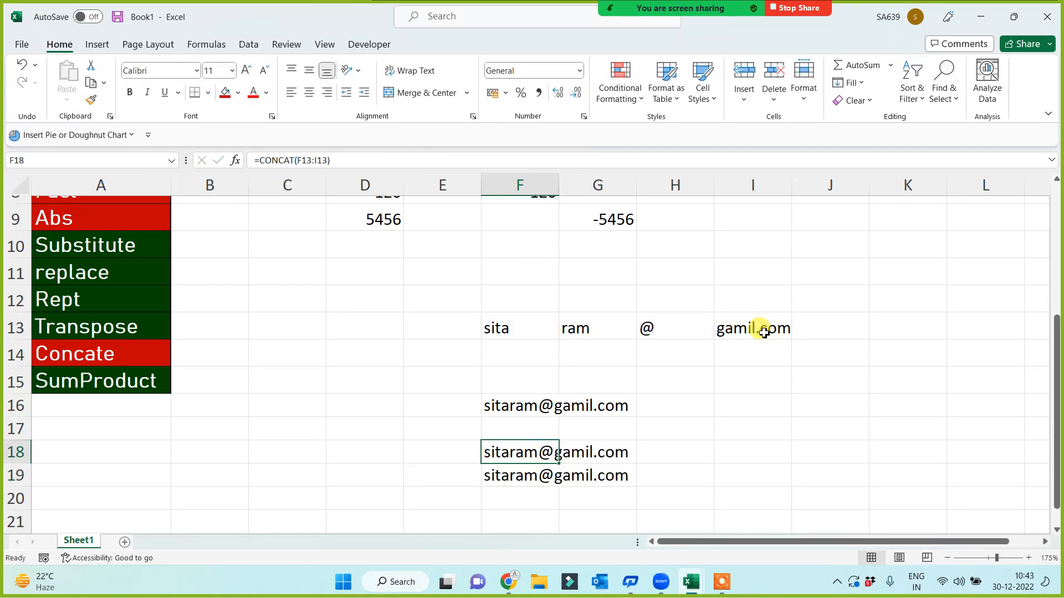
# Fill the Rept label in A12 red
pyautogui.click(71, 348)
pyautogui.click(230, 475)
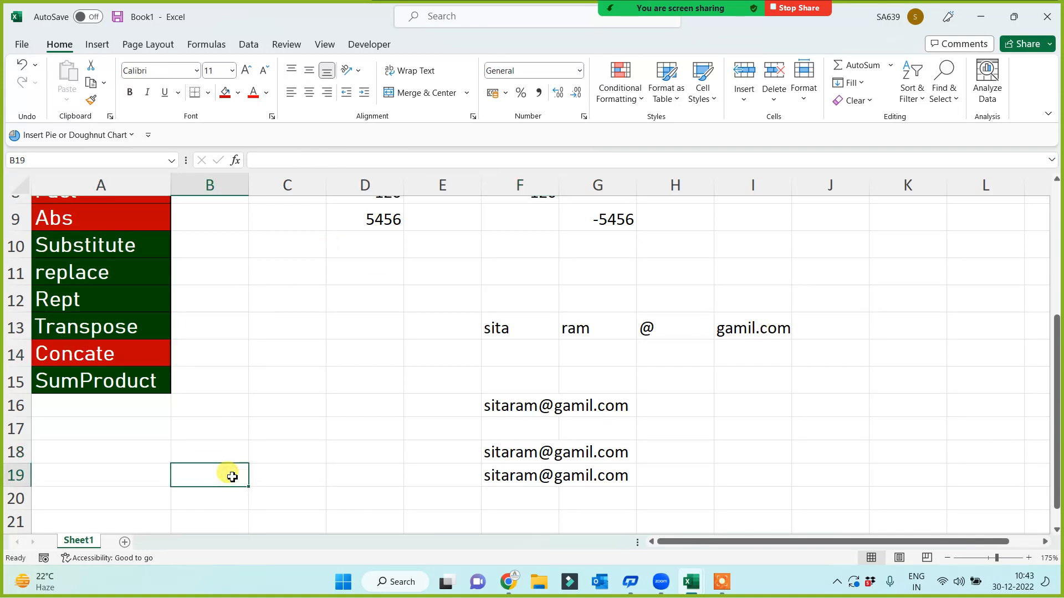
pyautogui.click(74, 301)
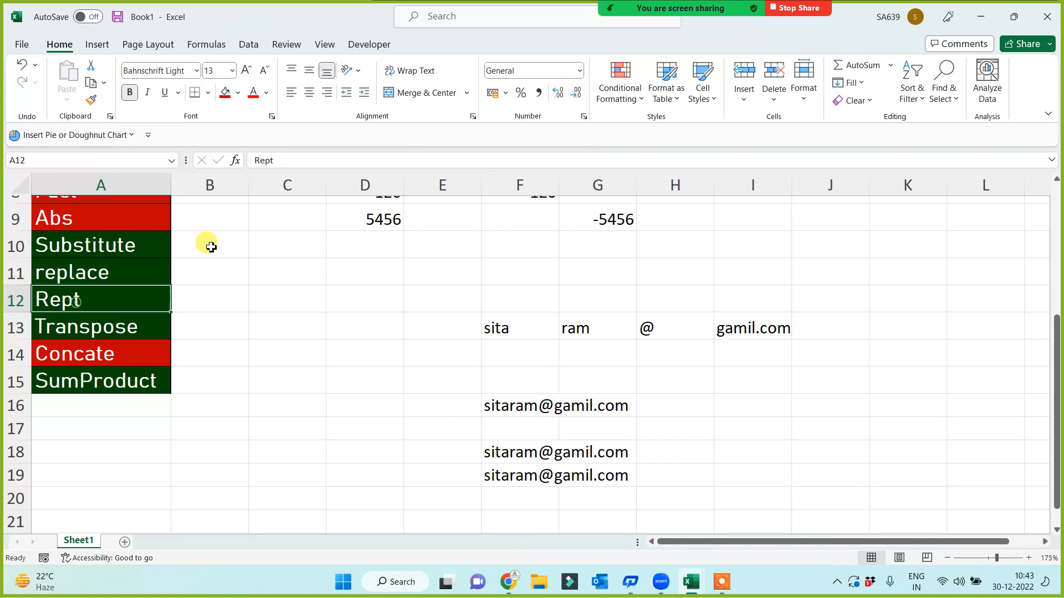
pyautogui.click(224, 93)
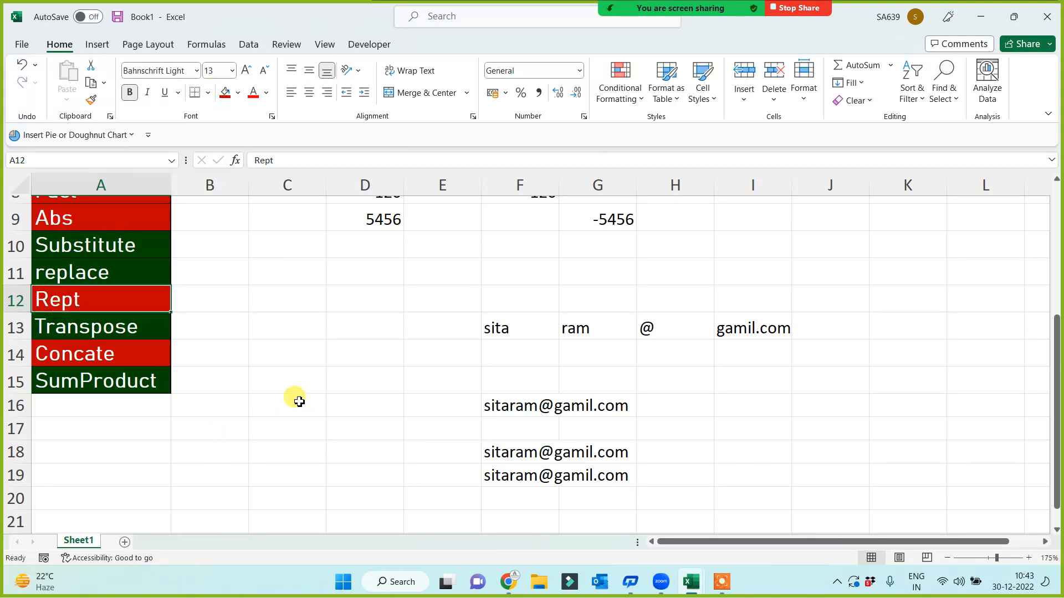
# Enter =REPT("@",10) in C12 and =REPT("Ram ",101) in C13
pyautogui.click(305, 265)
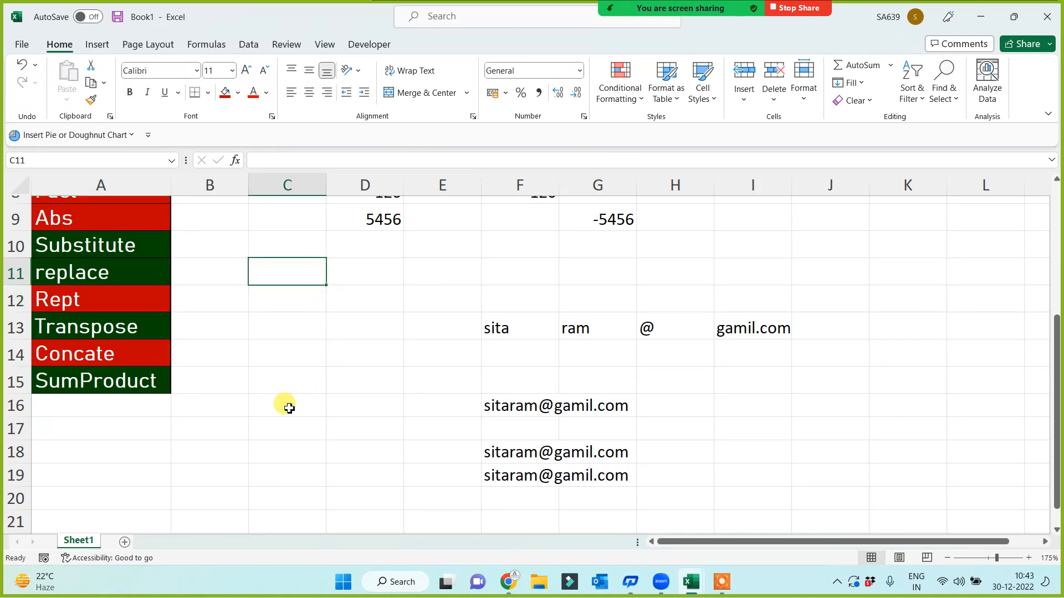
pyautogui.write('=')
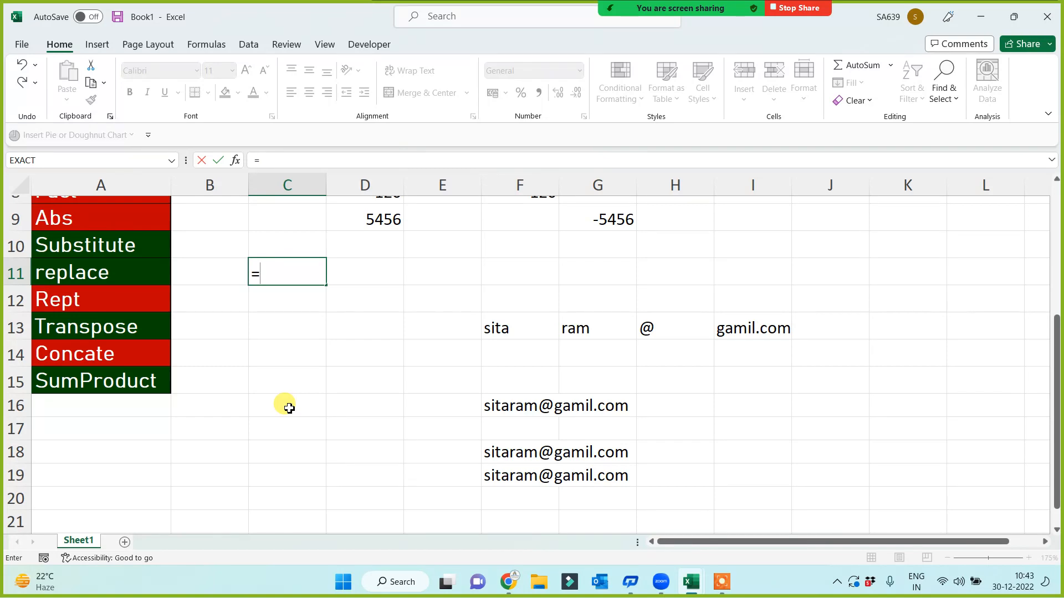
pyautogui.press('Escape')
pyautogui.press('Return')
pyautogui.write('=rept(')
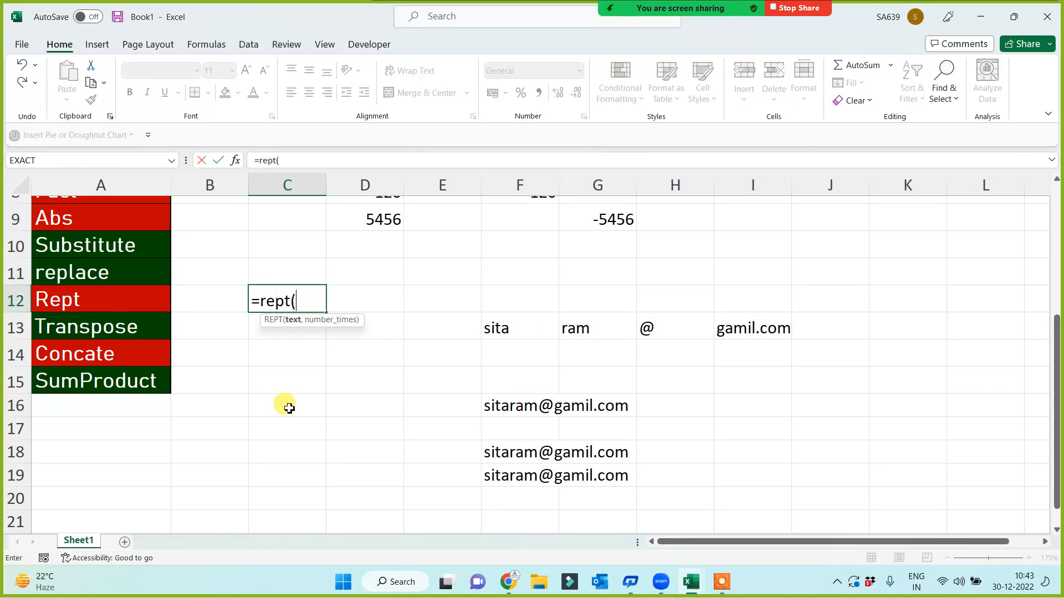
pyautogui.write('"@",')
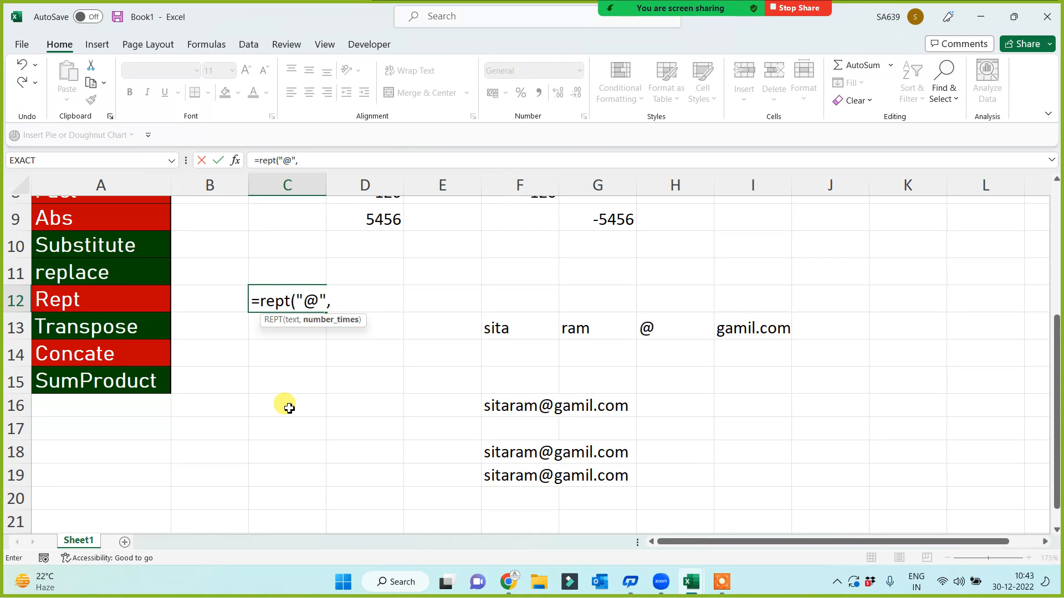
pyautogui.write('10)')
pyautogui.press('Return')
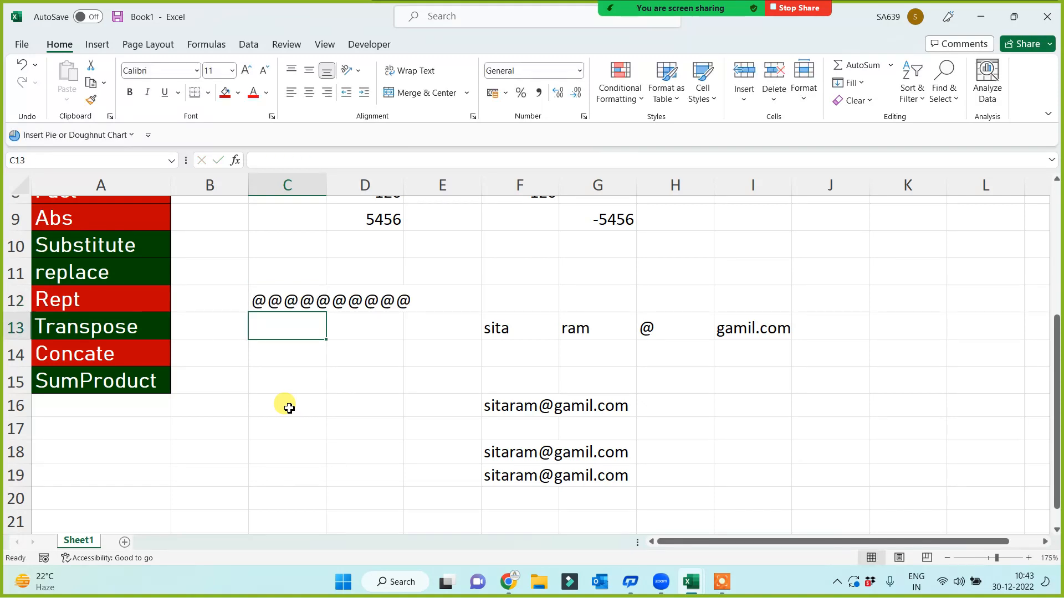
pyautogui.write('=rept')
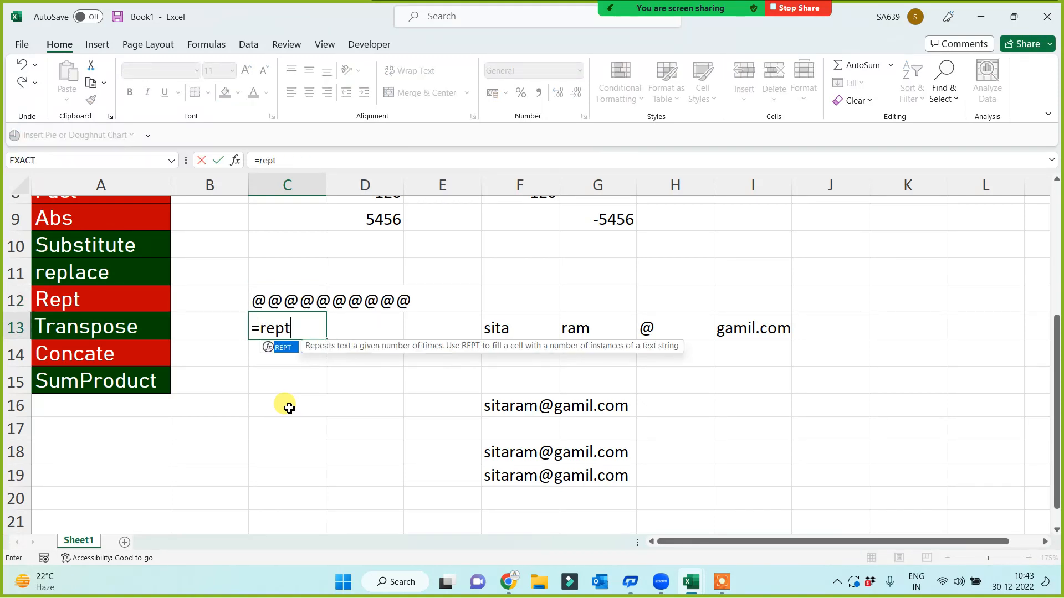
pyautogui.write('("R')
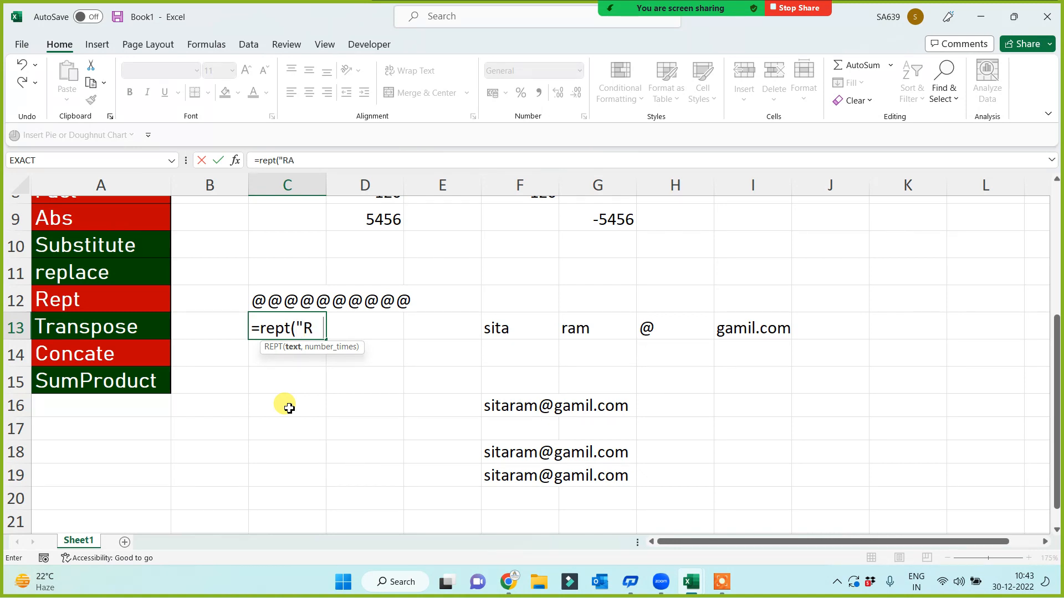
pyautogui.write('am ",101')
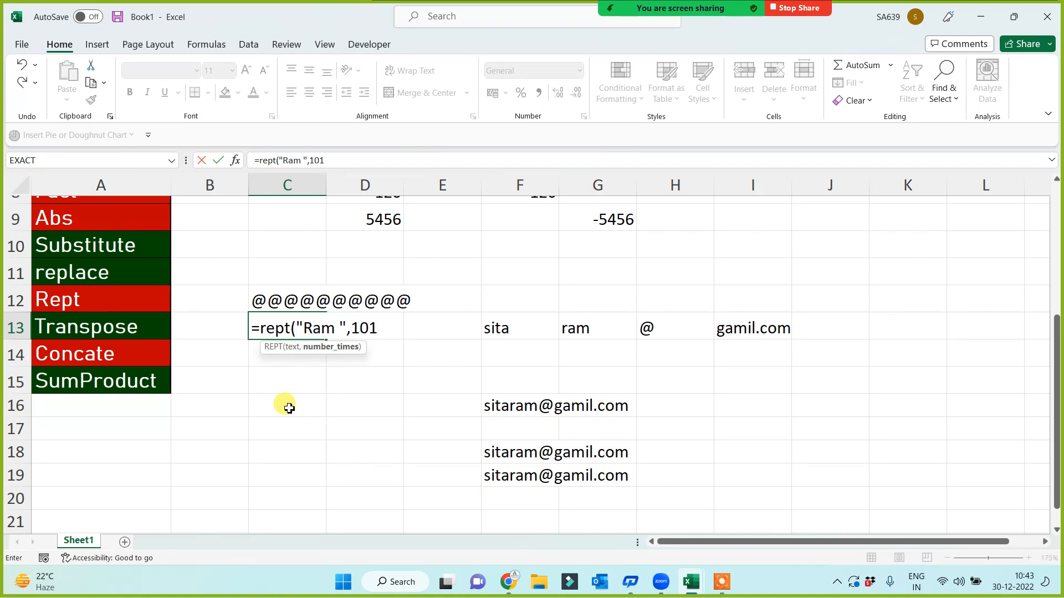
pyautogui.write(')')
pyautogui.press('Return')
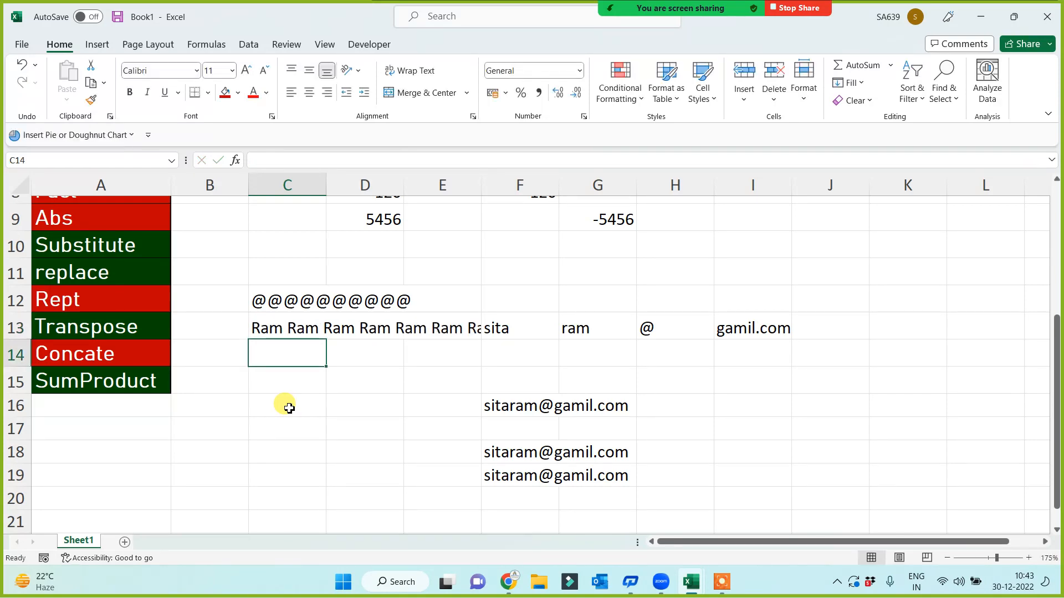
pyautogui.click(283, 328)
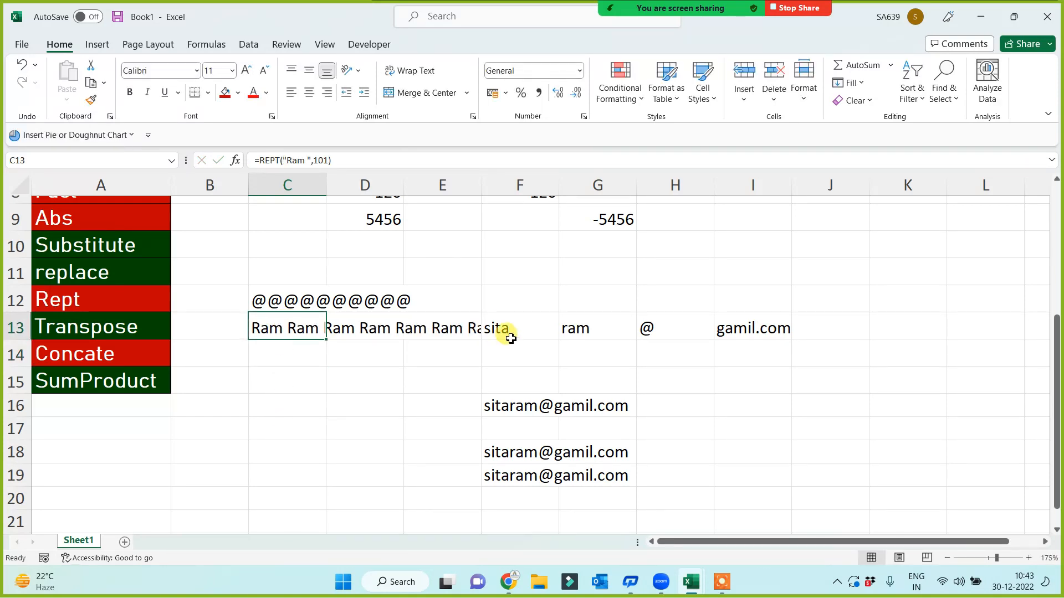
# Copy the address pieces from row 13 into F15:I15
pyautogui.moveTo(510, 338); pyautogui.dragTo(834, 338)
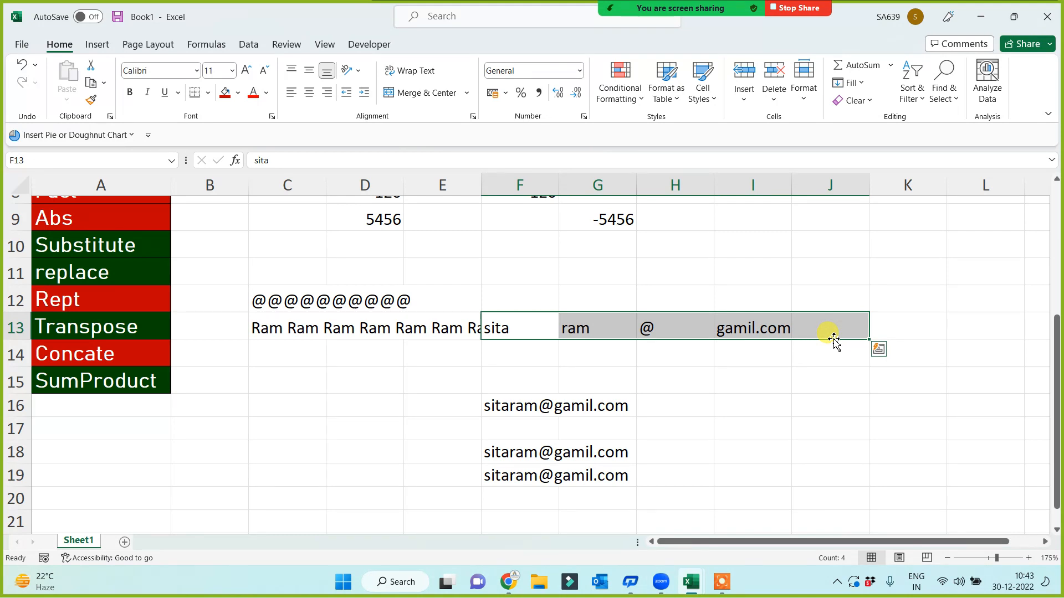
pyautogui.hotkey('ctrl', 'c')
pyautogui.click(527, 370)
pyautogui.hotkey('ctrl', 'v')
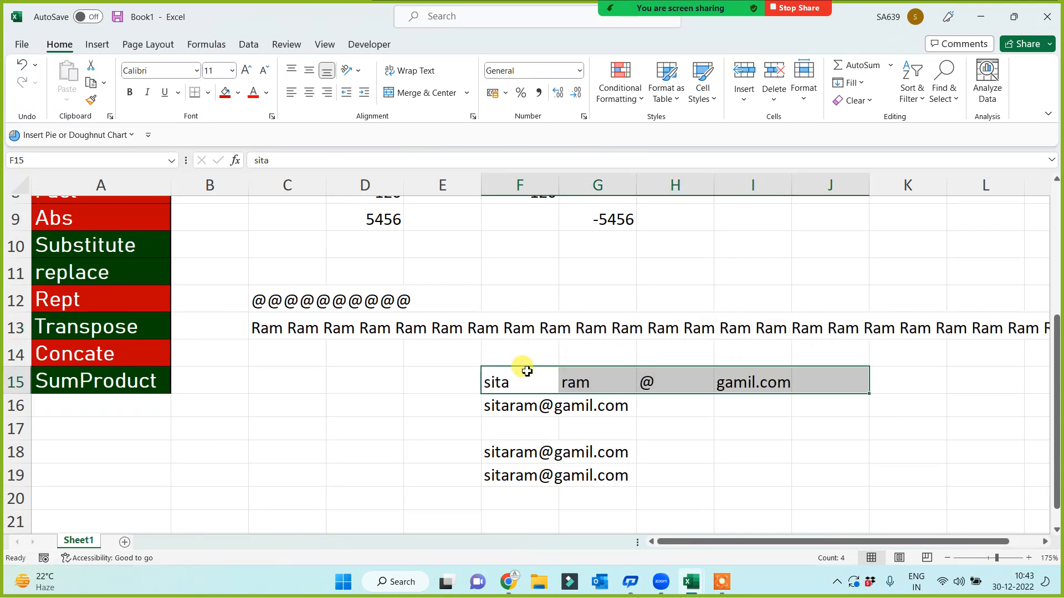
pyautogui.click(368, 404)
# Review the repeated Ram text running along row 13 from C13
pyautogui.click(283, 329)
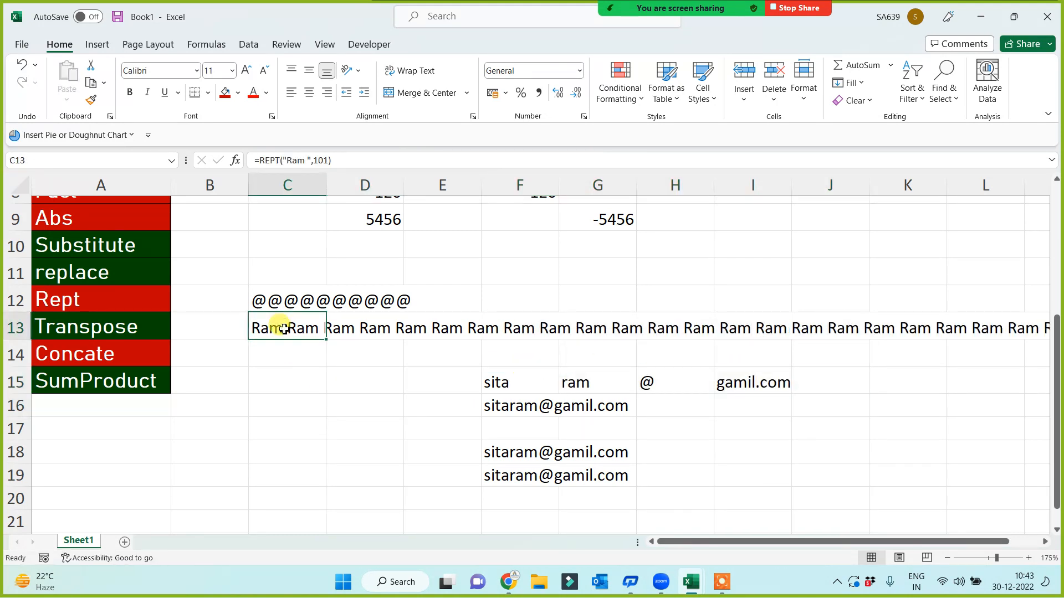
pyautogui.press('Right')
pyautogui.press('Right')
pyautogui.press('Right')
pyautogui.press('Right')
pyautogui.press('Right')
pyautogui.press('Right')
pyautogui.press('Right')
pyautogui.press('Right')
pyautogui.press('Right')
pyautogui.press('Right')
pyautogui.press('Right')
pyautogui.press('Right')
pyautogui.press('Right')
pyautogui.press('Right')
pyautogui.press('Right')
pyautogui.press('Right')
pyautogui.press('Right')
pyautogui.press('Right')
pyautogui.press('Right')
pyautogui.press('Right')
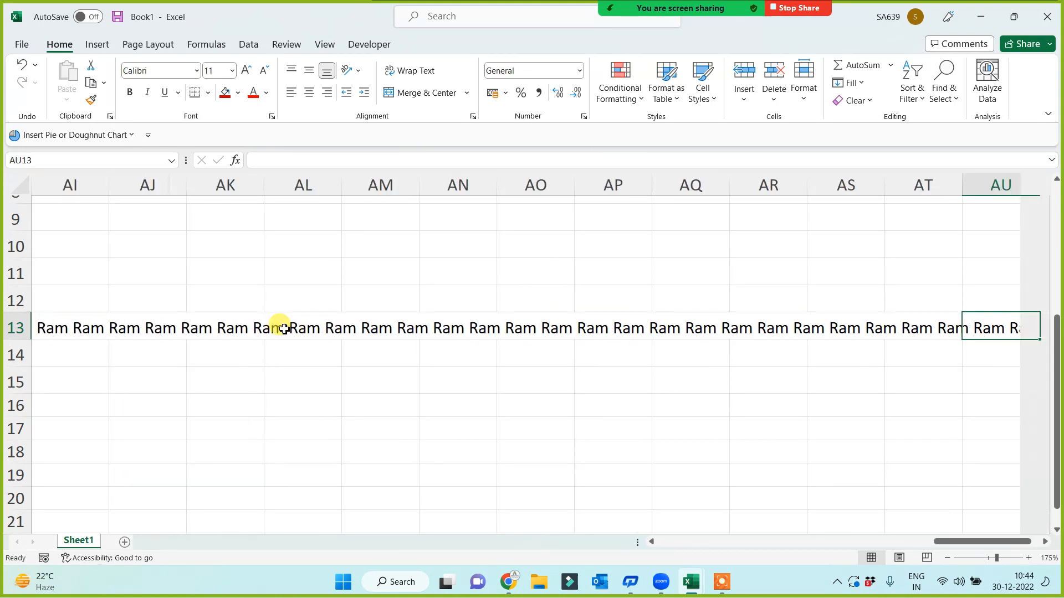
pyautogui.press('Right')
pyautogui.press('Right')
pyautogui.press('Right')
pyautogui.press('Right')
pyautogui.press('Right')
pyautogui.press('Right')
pyautogui.press('Right')
pyautogui.press('Left')
pyautogui.press('Left')
pyautogui.press('Left')
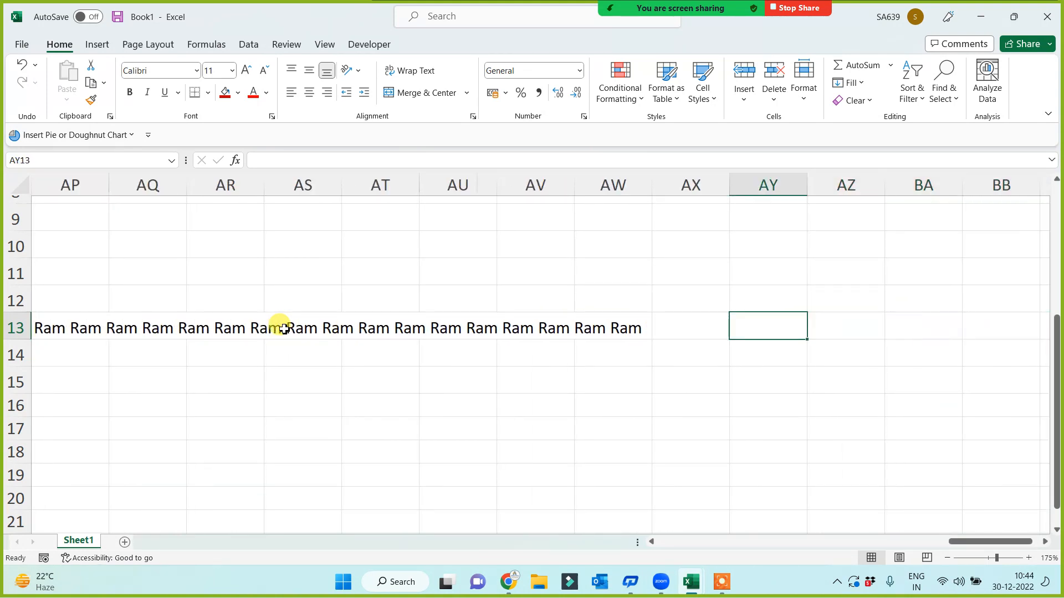
pyautogui.press('Left')
pyautogui.press('Left')
pyautogui.hotkey('ctrl', 'Left')
pyautogui.hotkey('ctrl', 'Left')
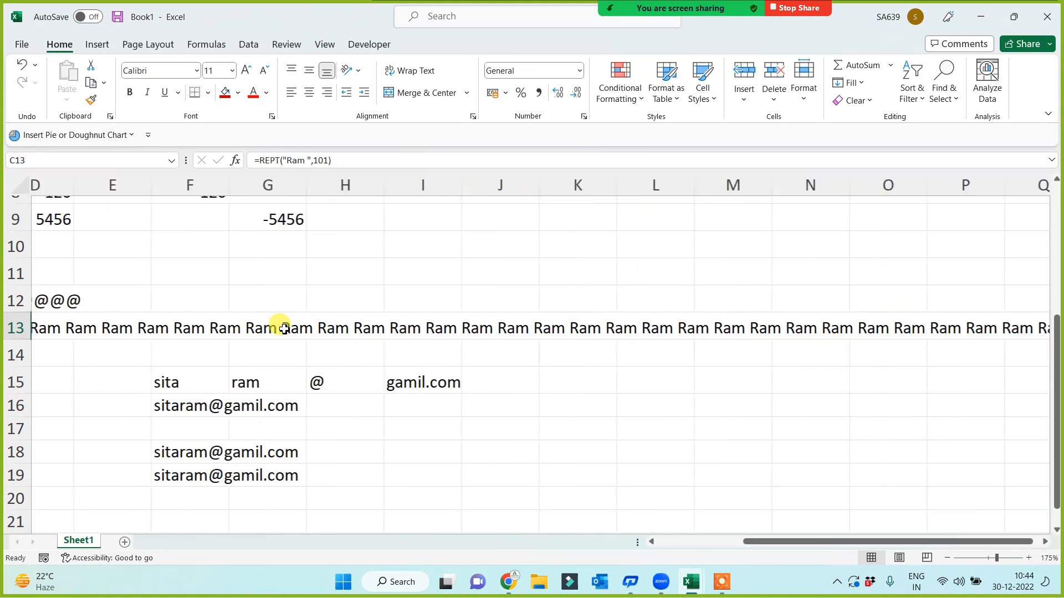
pyautogui.press('Right')
pyautogui.press('Right')
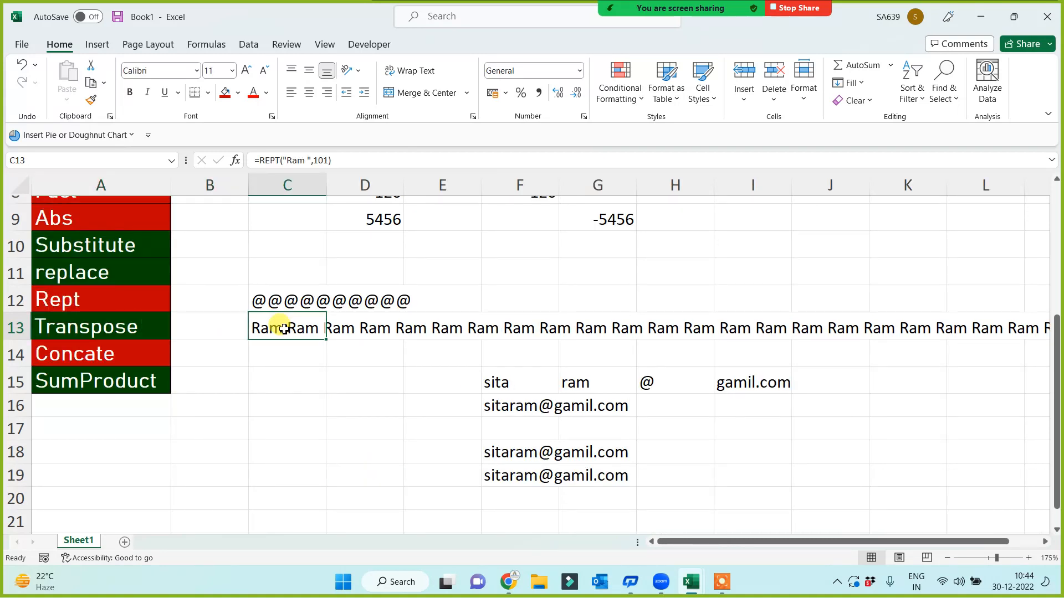
# Add a comma after Ram in the C13 repeat formula
pyautogui.click(305, 160)
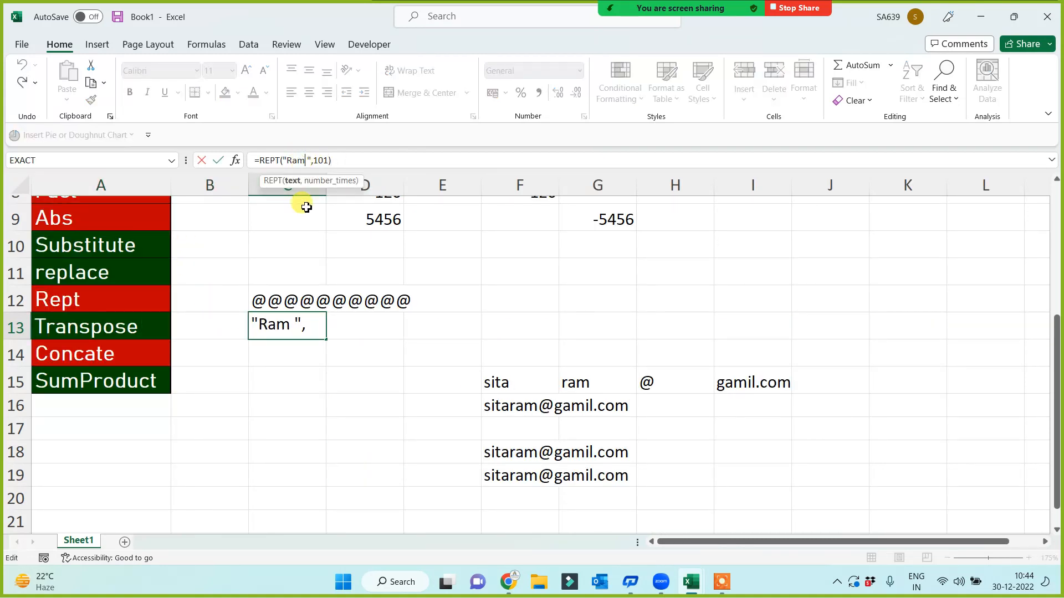
pyautogui.write(',')
pyautogui.press('Return')
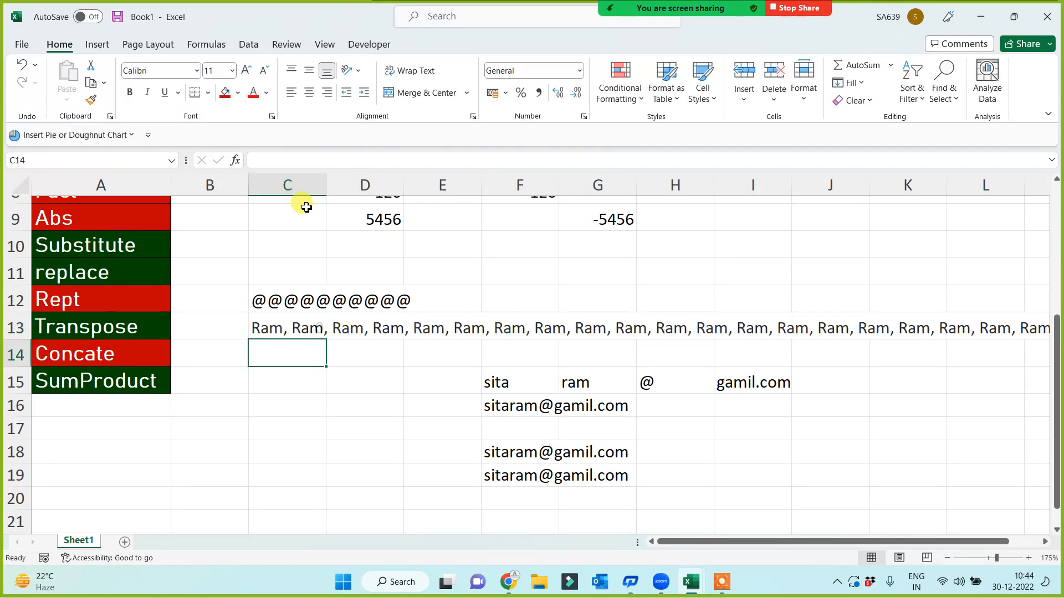
pyautogui.write('=r')
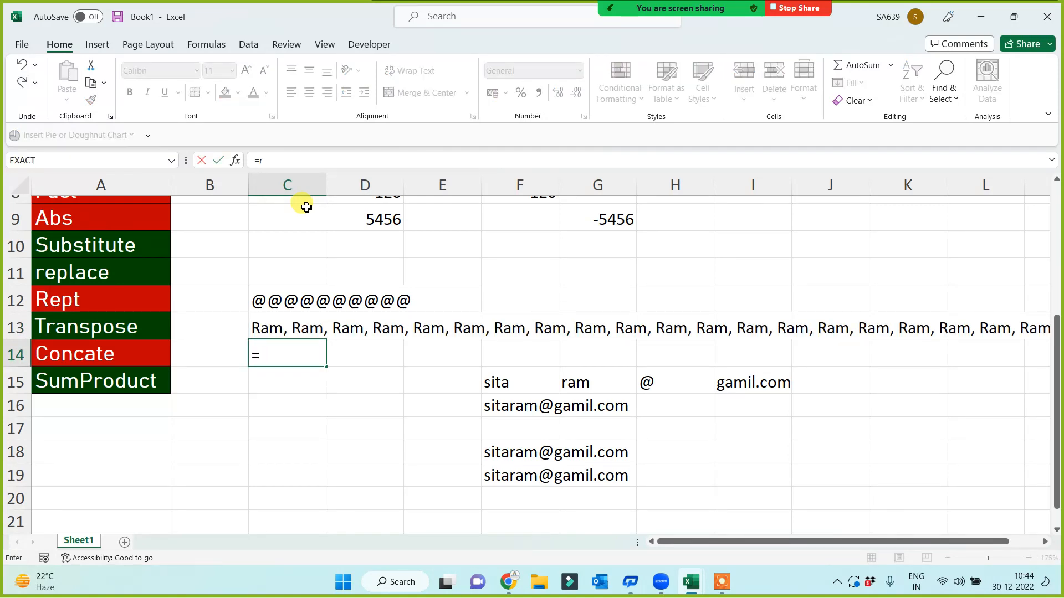
pyautogui.write('ept(8')
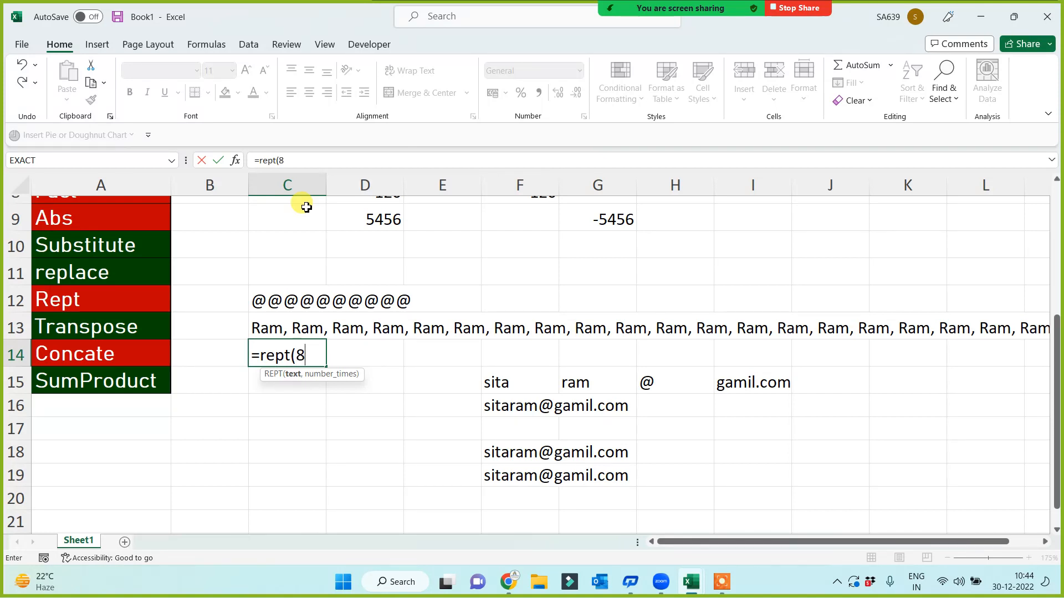
pyautogui.write(',10)')
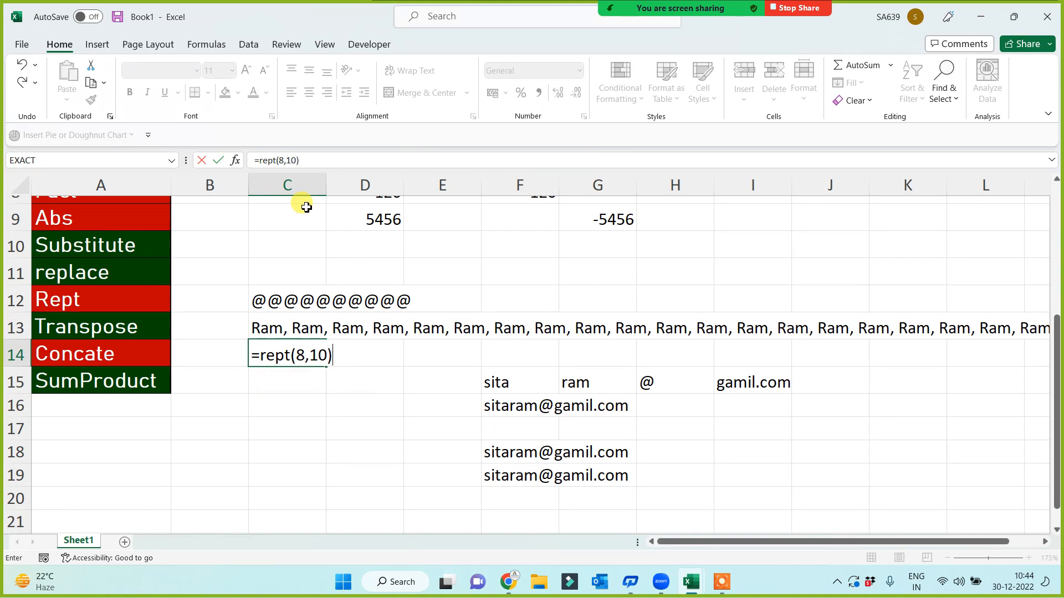
pyautogui.press('Return')
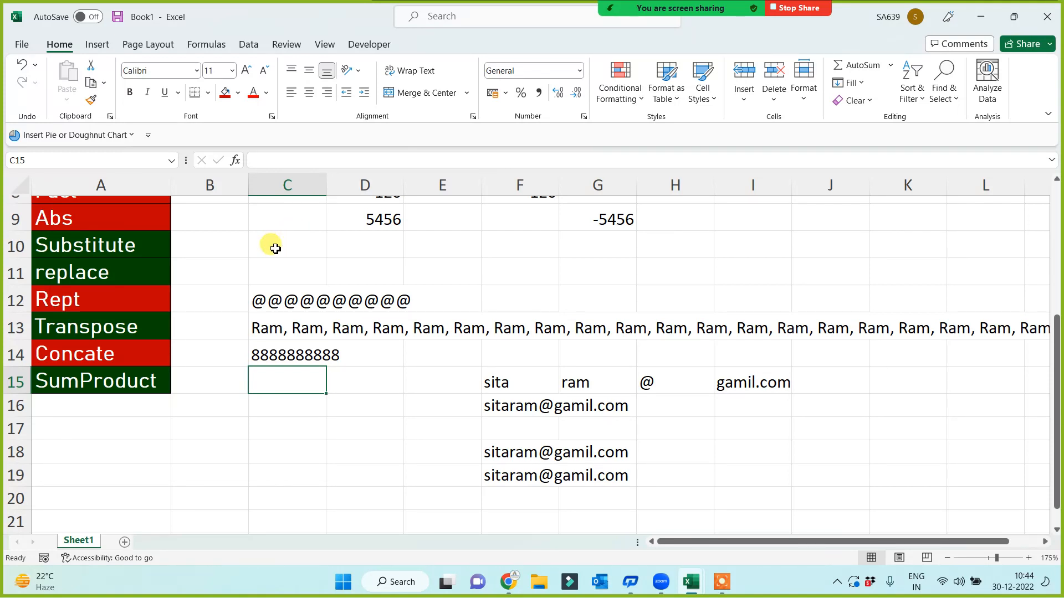
# Widen column C and review the REPT results
pyautogui.moveTo(327, 185); pyautogui.dragTo(356, 187)
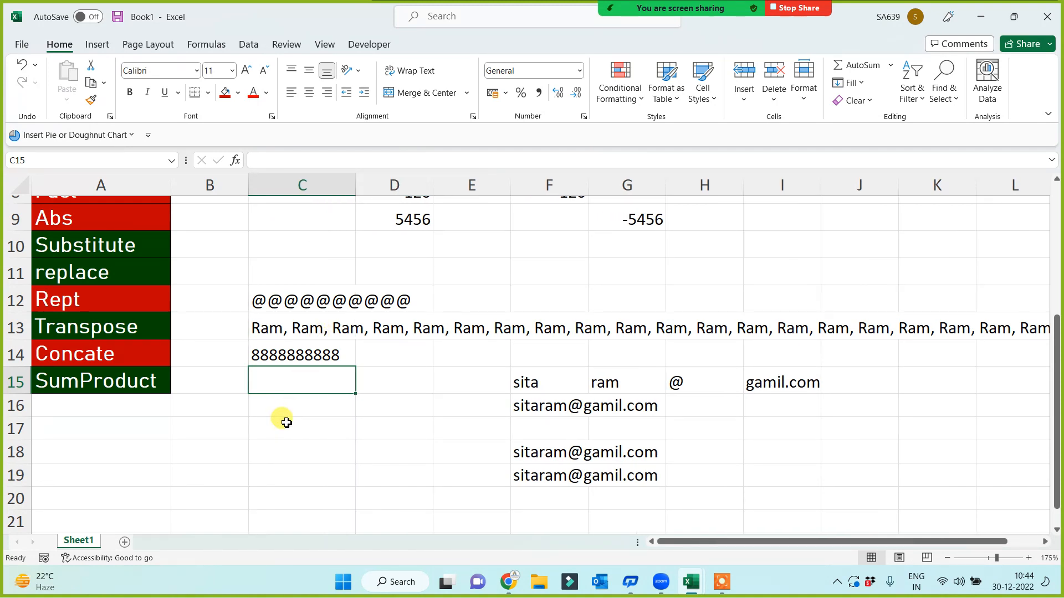
pyautogui.press('Up')
pyautogui.press('Up')
pyautogui.press('Up')
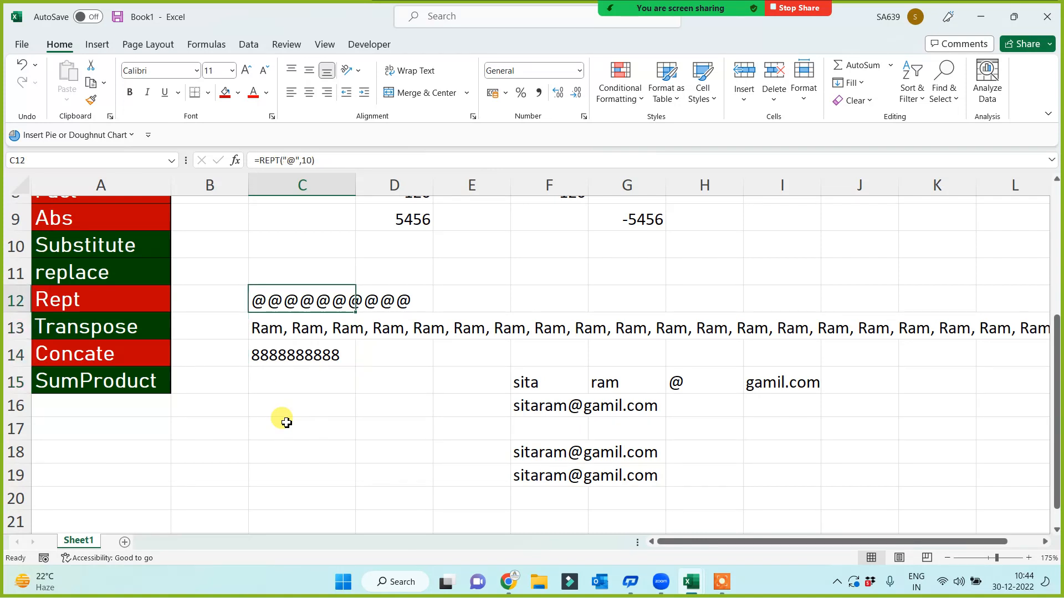
pyautogui.press('Down')
pyautogui.press('Down')
pyautogui.press('Down')
pyautogui.press('Down')
pyautogui.press('Down')
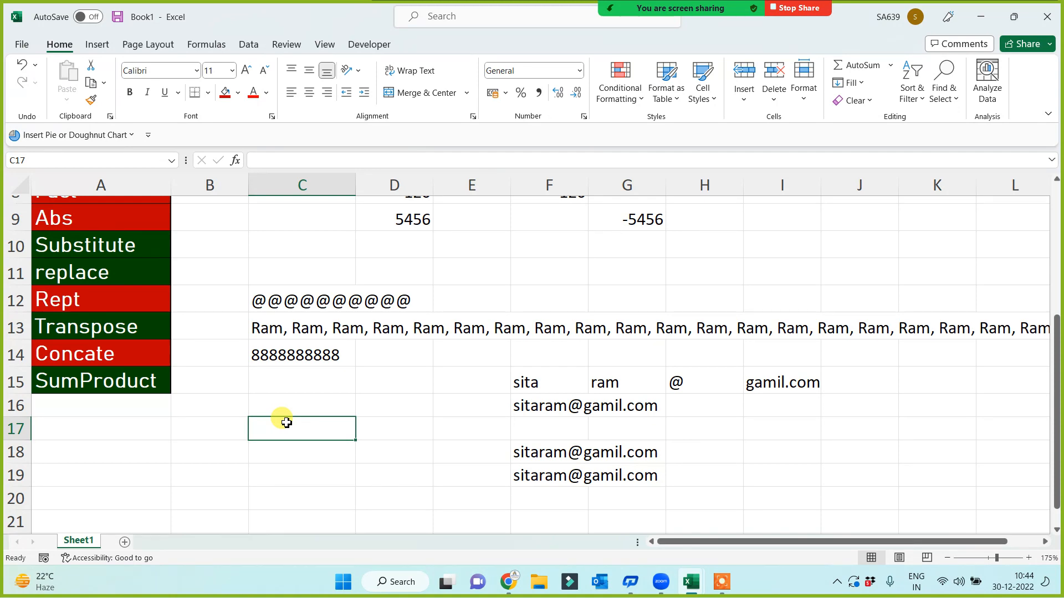
pyautogui.scroll(3, 110, 357)
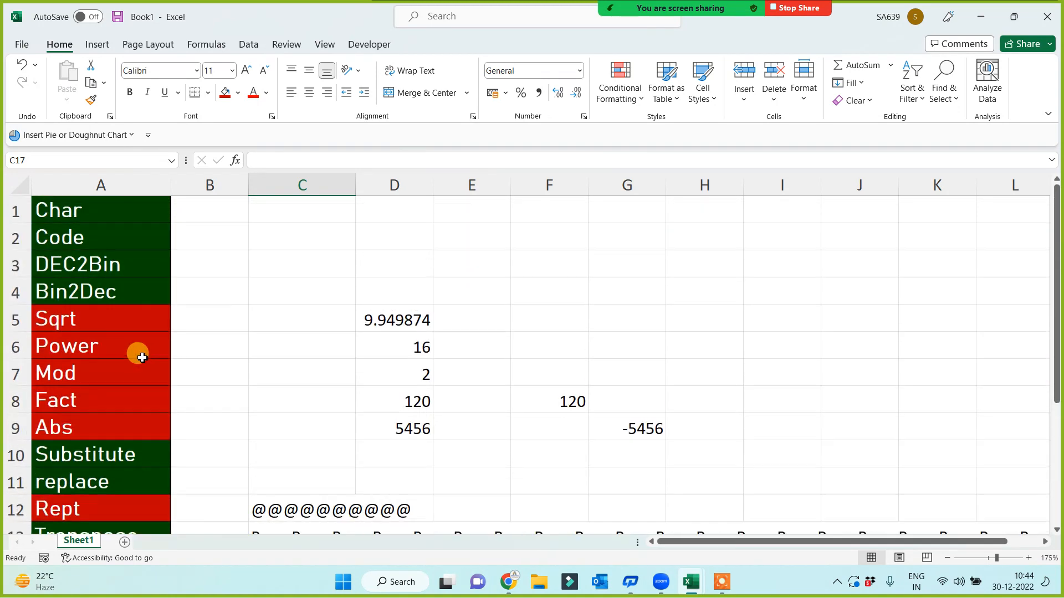
# Copy the Char, Code, DEC2Bin and Bin2Dec labels from A1:A4 into A22:A25
pyautogui.moveTo(83, 214); pyautogui.dragTo(90, 287)
pyautogui.hotkey('ctrl', 'c')
pyautogui.scroll(-5, 89, 377)
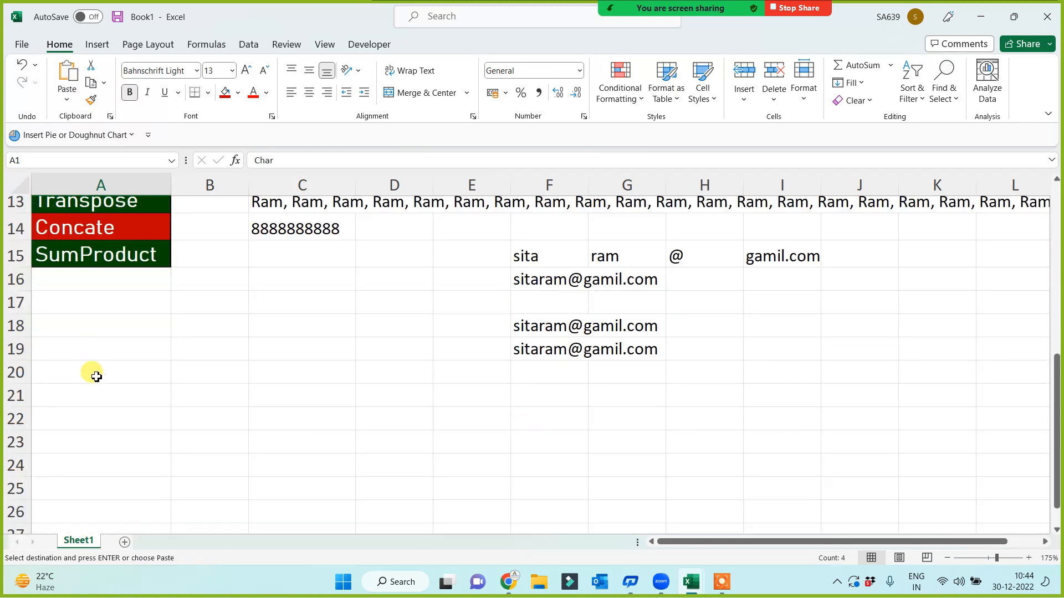
pyautogui.scroll(1, 97, 421)
pyautogui.click(111, 410)
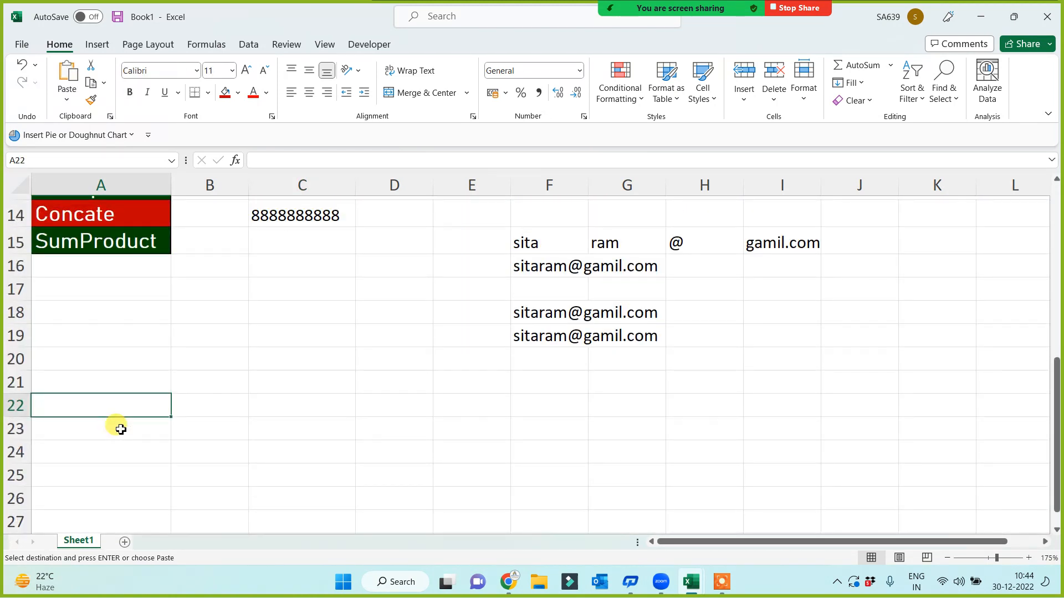
pyautogui.press('Return')
pyautogui.scroll(-2, 332, 415)
pyautogui.click(346, 346)
pyautogui.click(398, 269)
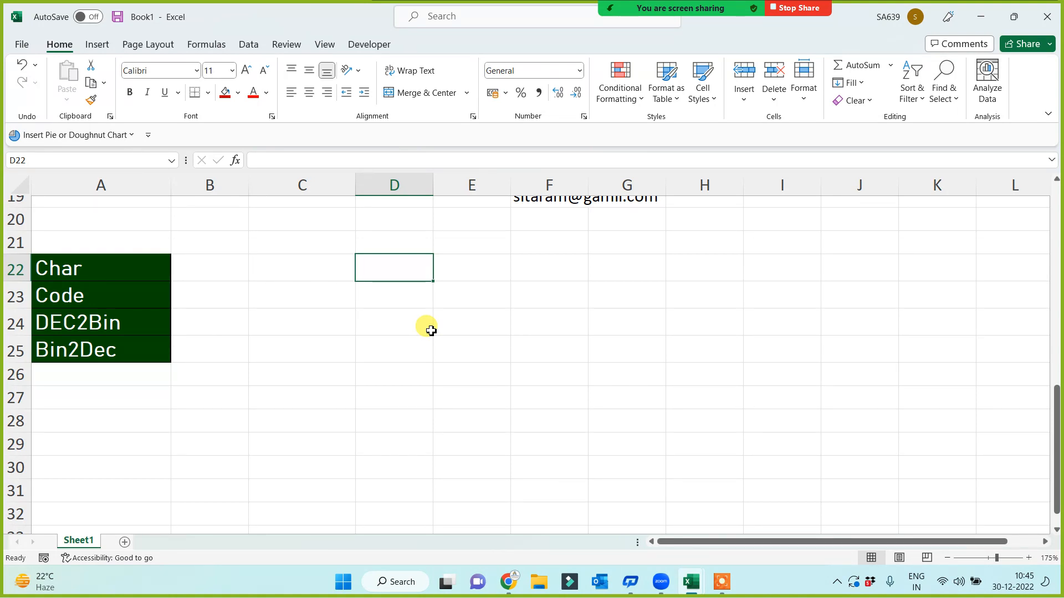
# List keyboard, mouse and mike in D24:D26
pyautogui.press('Down')
pyautogui.press('Down')
pyautogui.write('k')
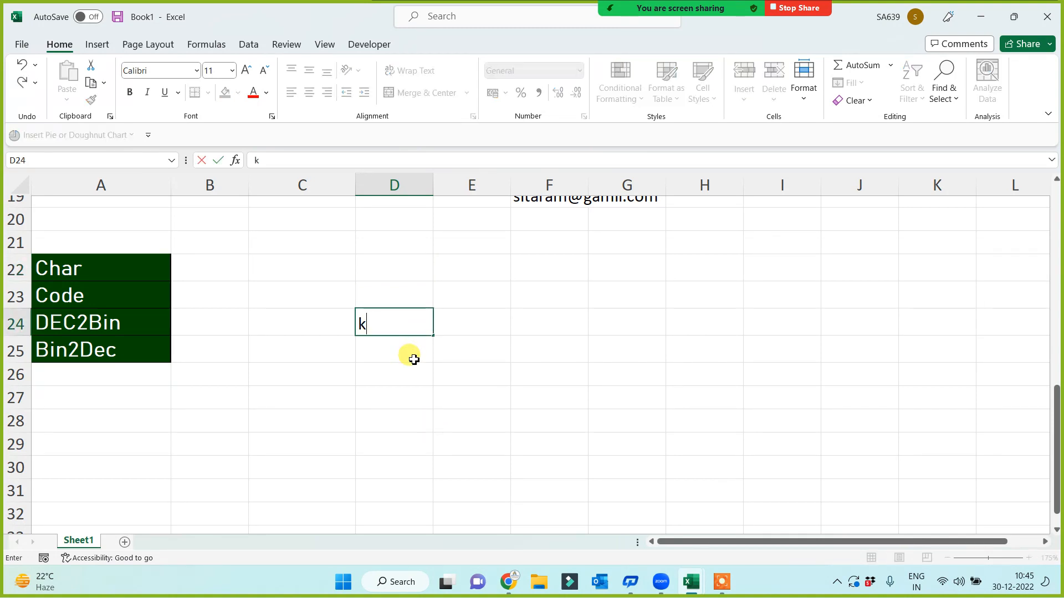
pyautogui.write('eyboard')
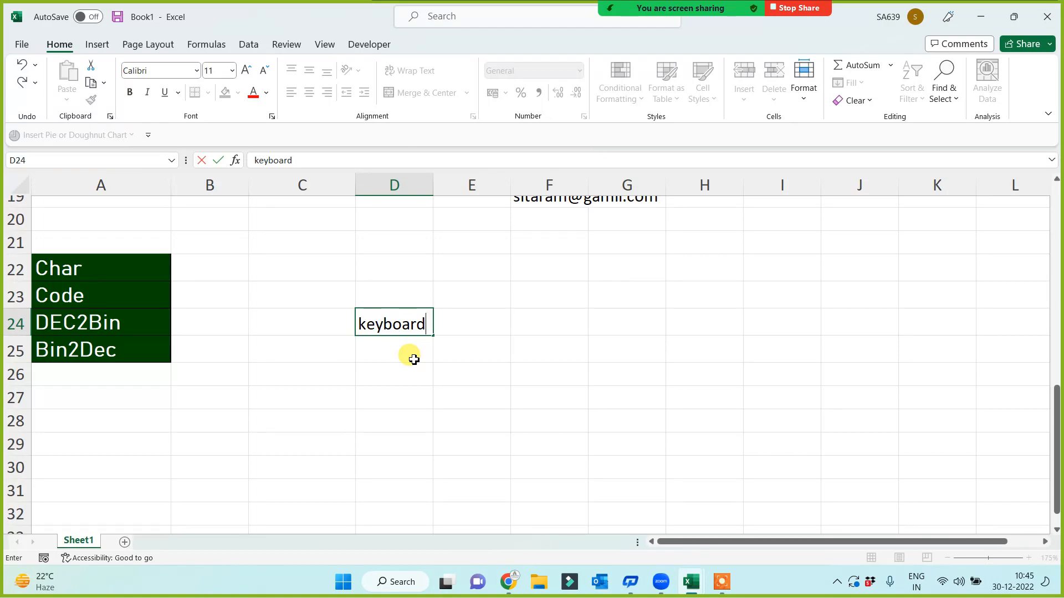
pyautogui.press('Return')
pyautogui.write('mouse')
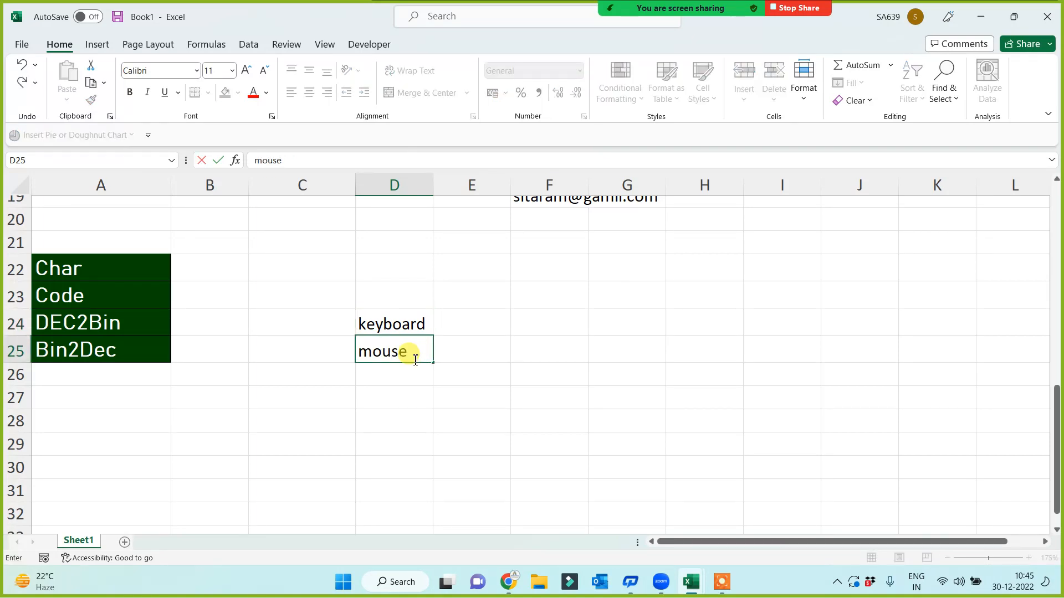
pyautogui.press('Return')
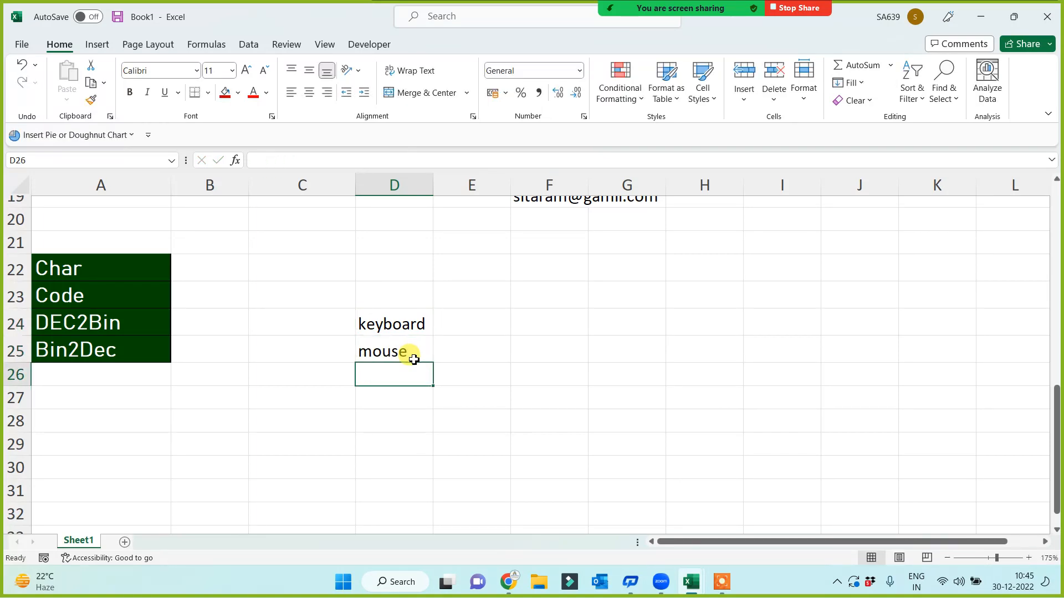
pyautogui.write('mike')
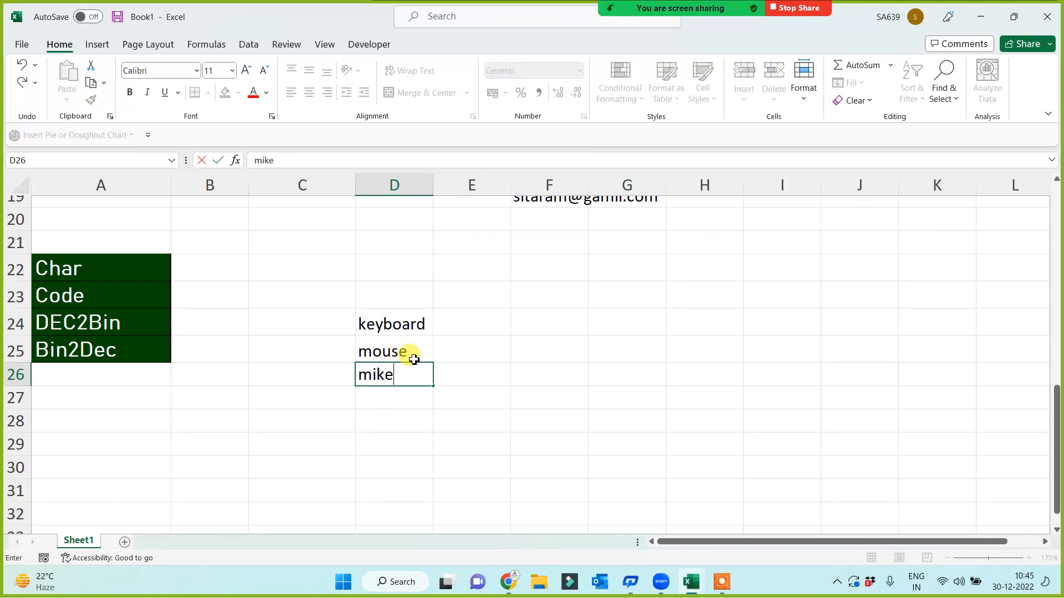
pyautogui.press('Return')
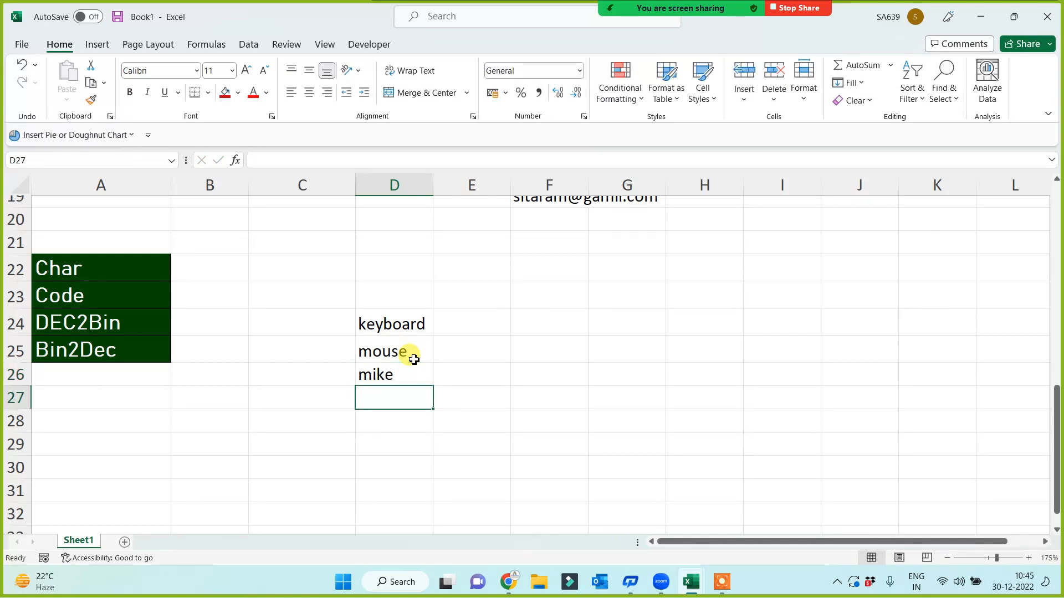
# Add the headings input in D23 and out in F23
pyautogui.click(406, 292)
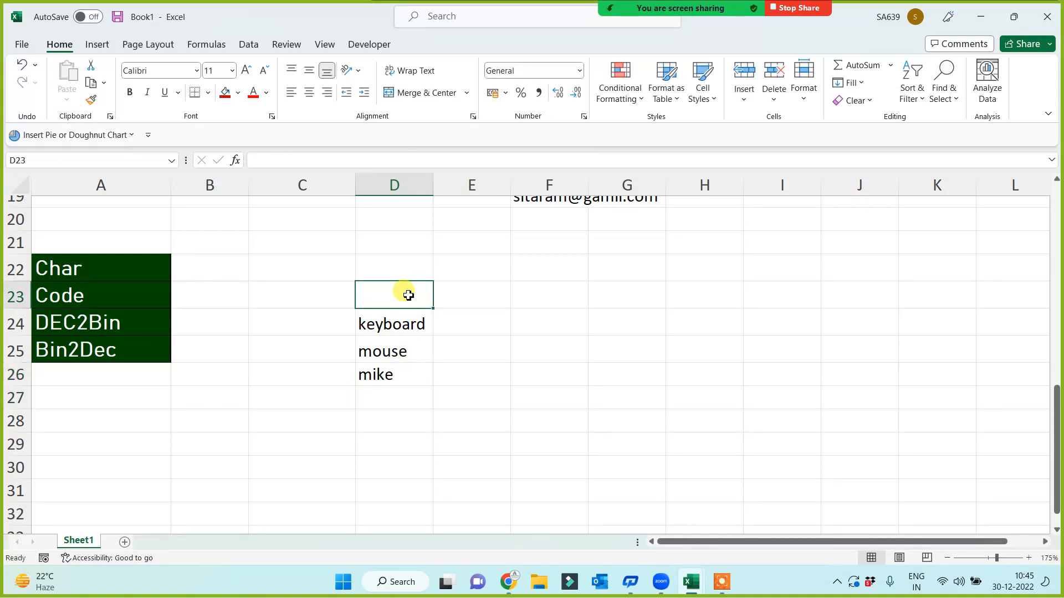
pyautogui.write('input')
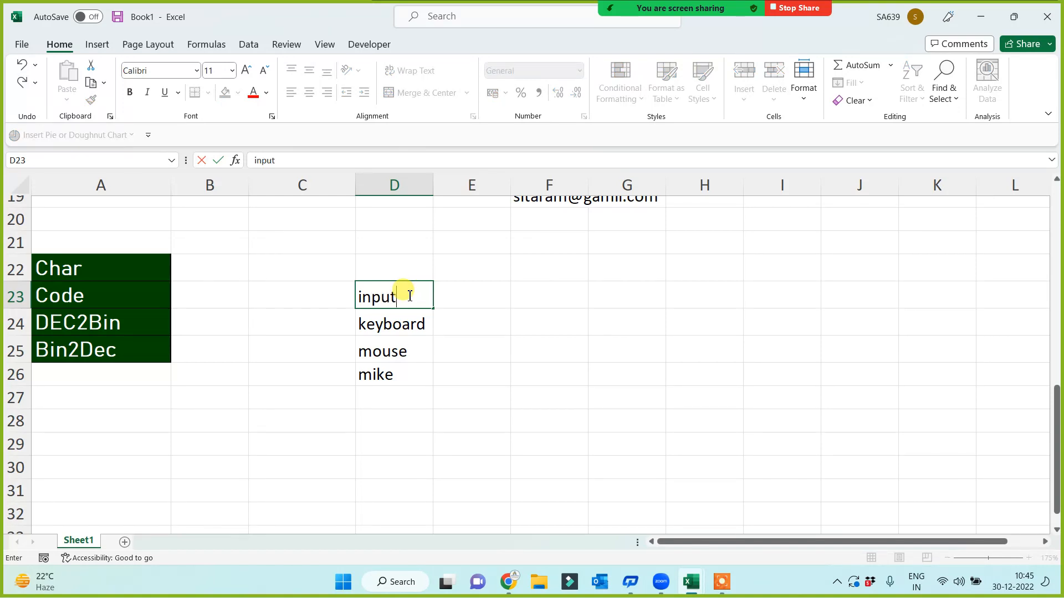
pyautogui.press('Tab')
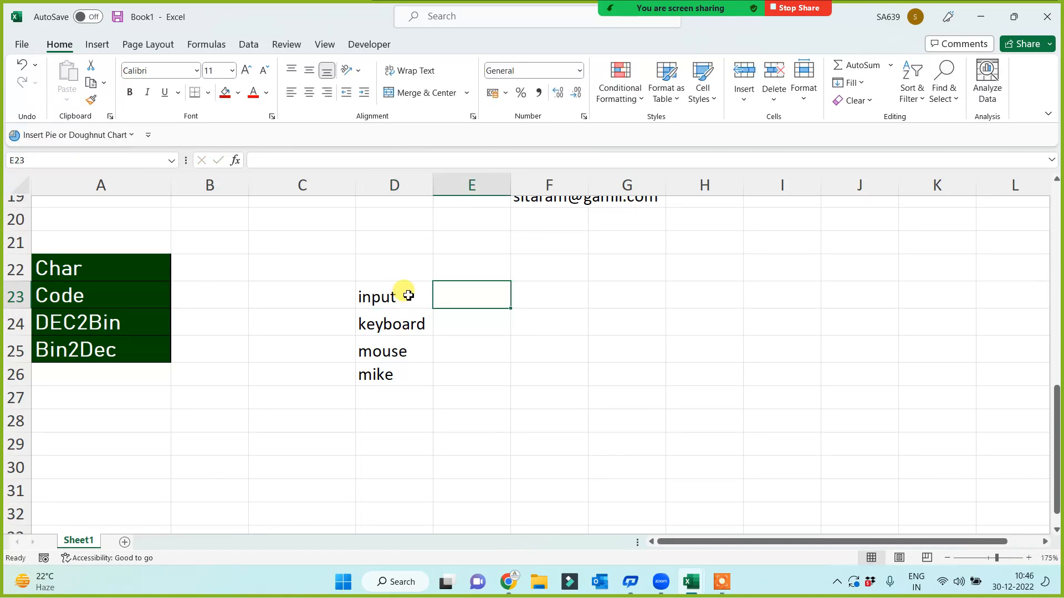
pyautogui.press('Tab')
pyautogui.write('outy')
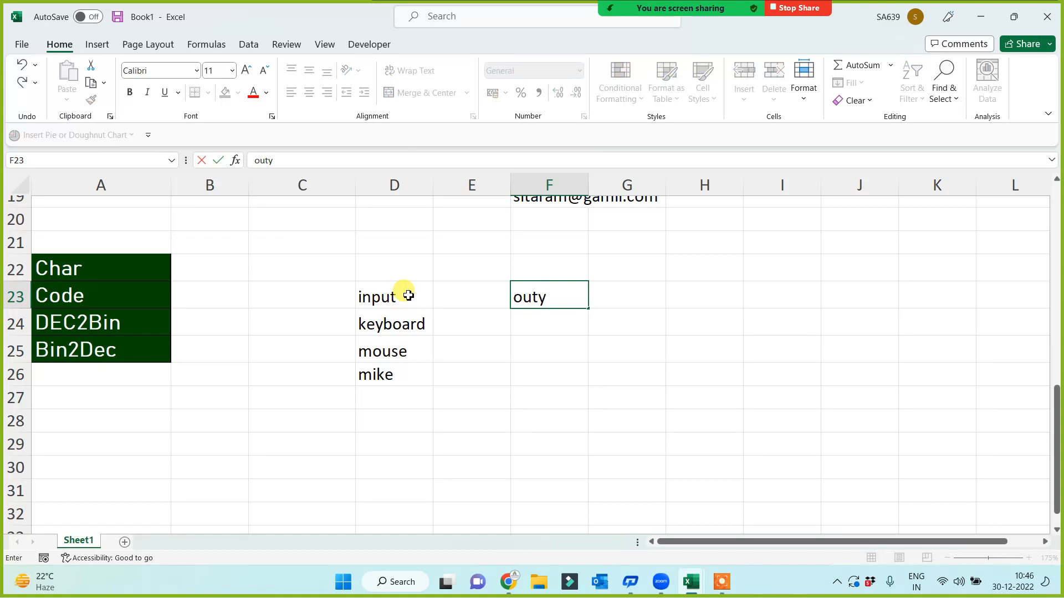
pyautogui.press('BackSpace')
pyautogui.press('Return')
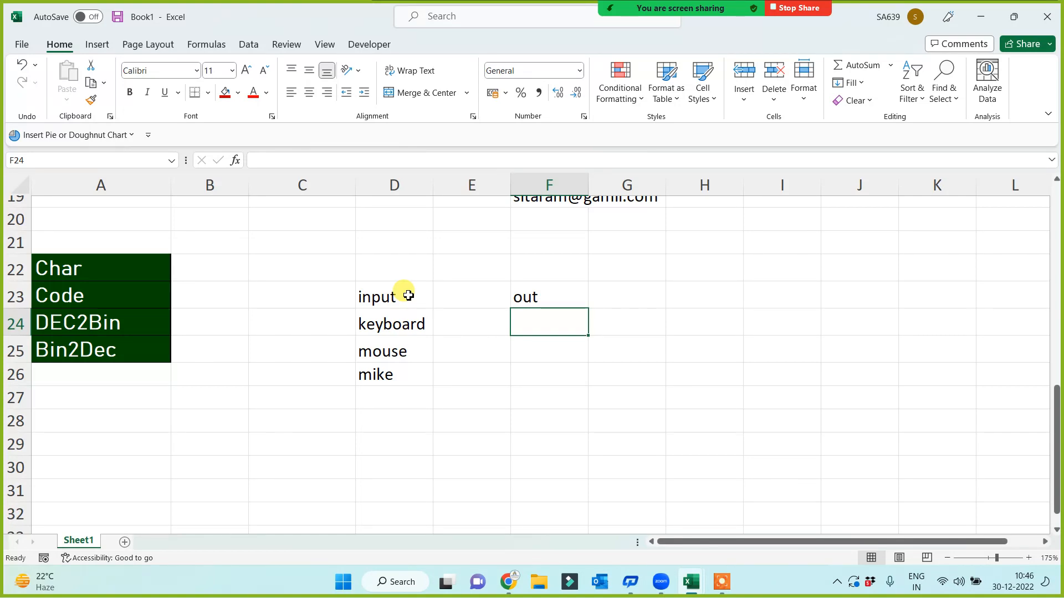
# List monitor, speaker and printer under out in F24:F26
pyautogui.write('monitor')
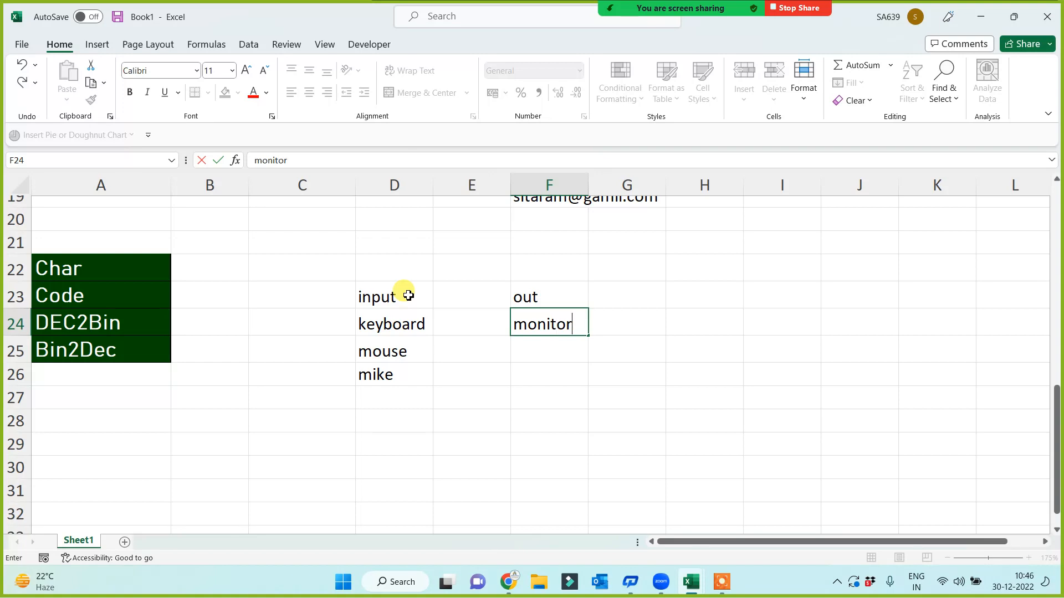
pyautogui.press('Return')
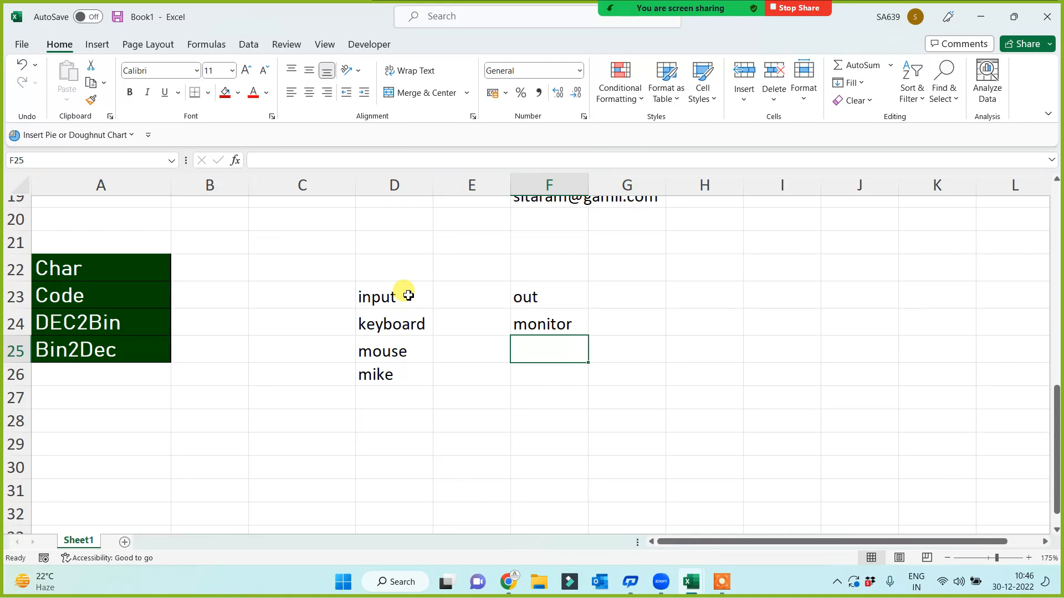
pyautogui.write('speaker')
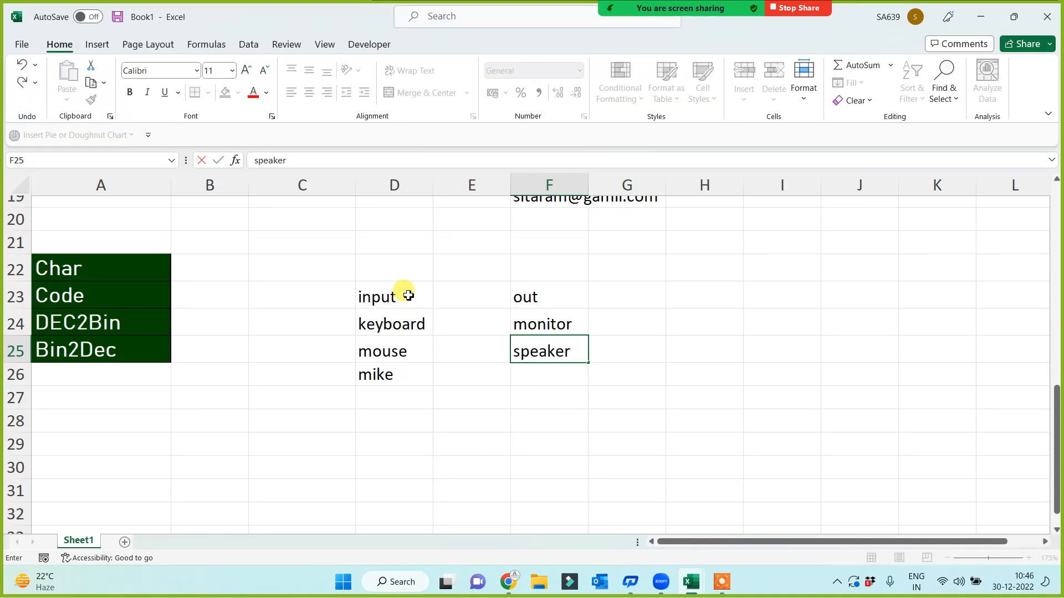
pyautogui.press('Return')
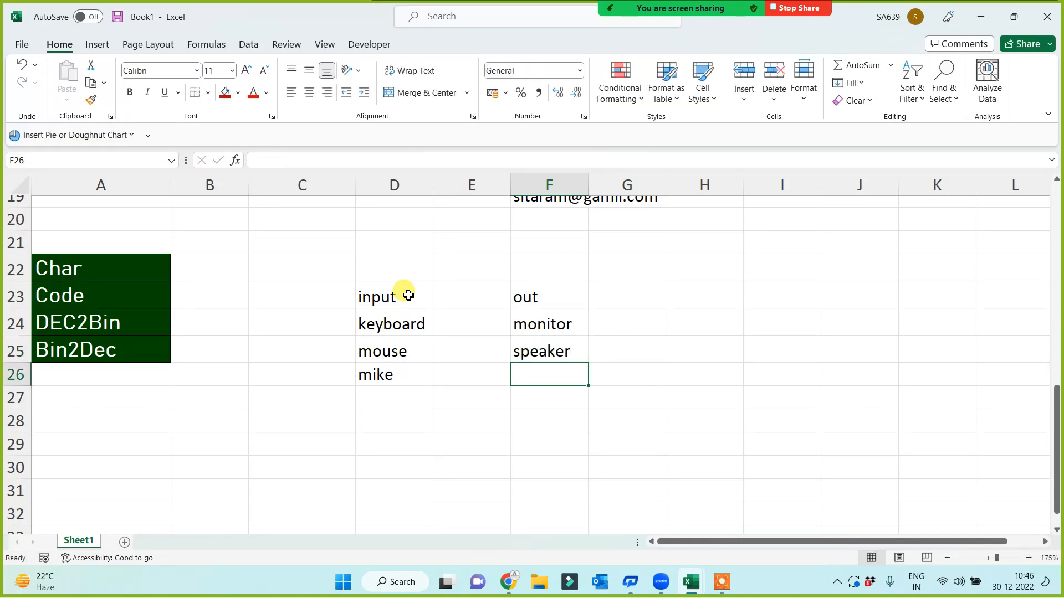
pyautogui.write('printer')
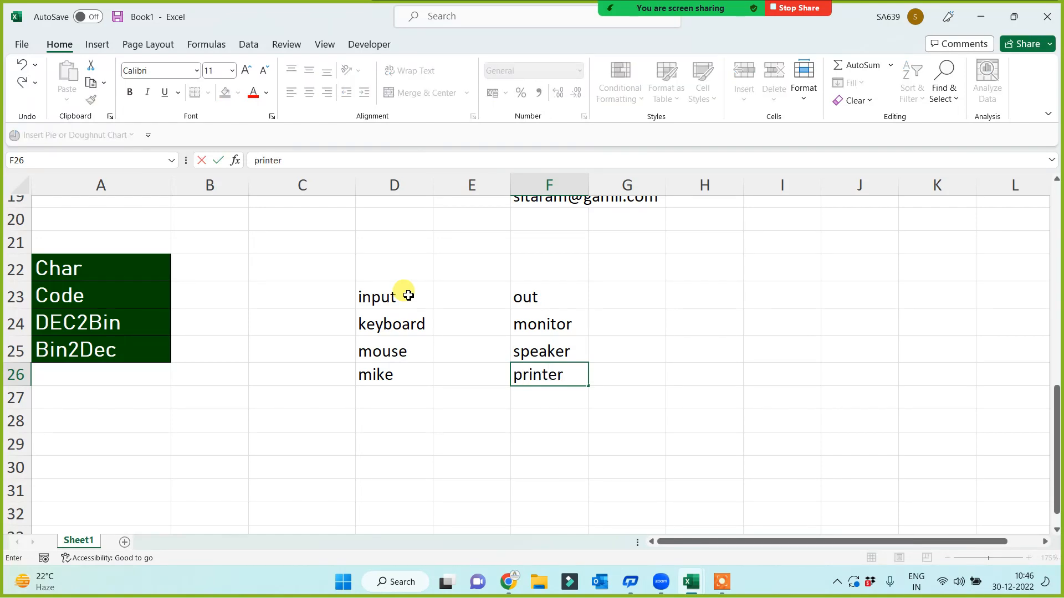
pyautogui.press('Return')
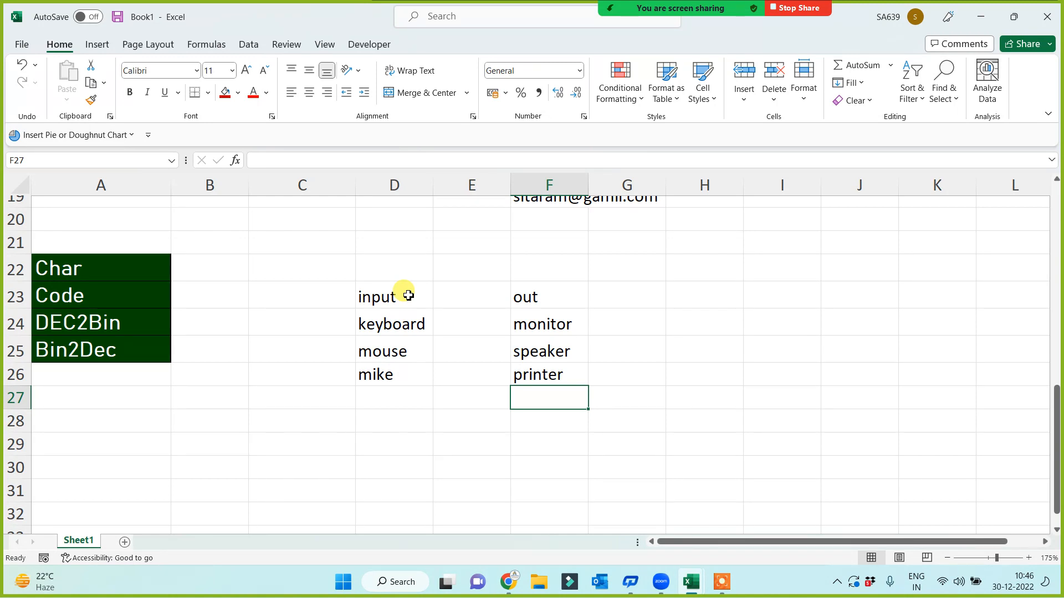
# Widen column E and enter Pro Unit in E23 with CPU in E24
pyautogui.click(382, 299)
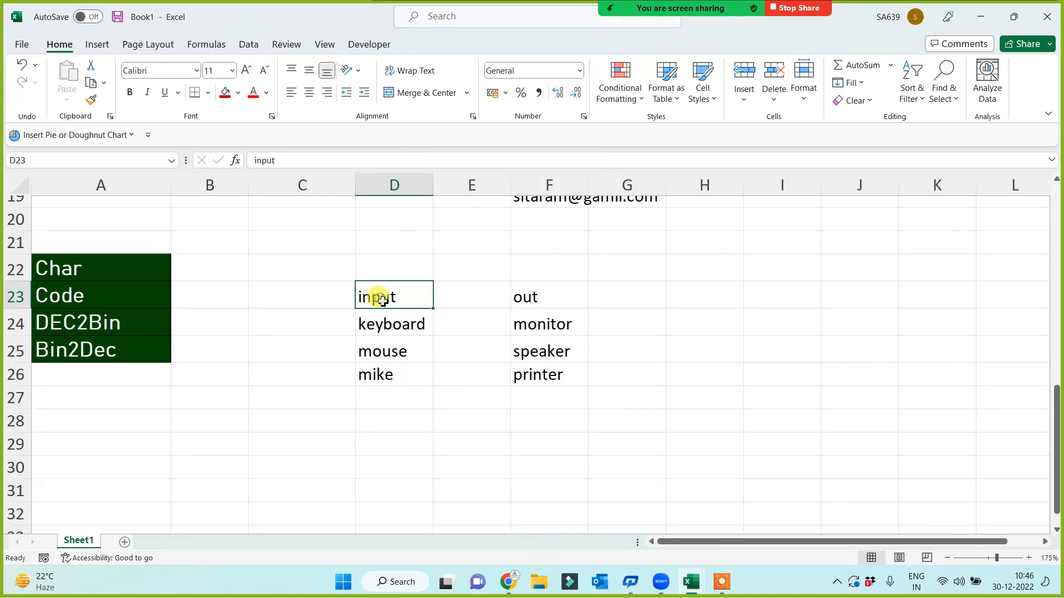
pyautogui.click(552, 290)
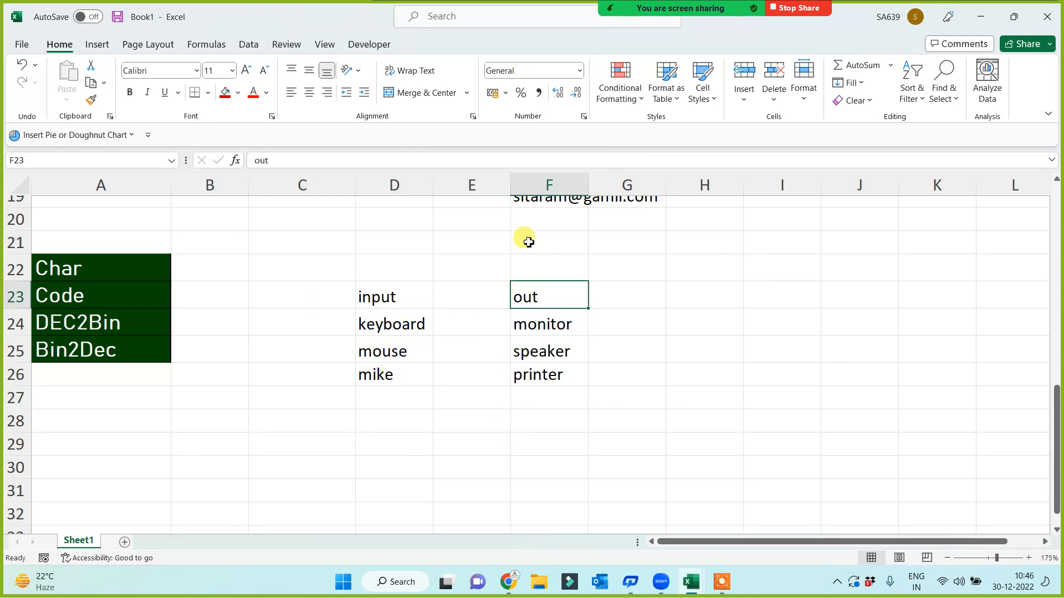
pyautogui.moveTo(510, 185); pyautogui.dragTo(528, 186)
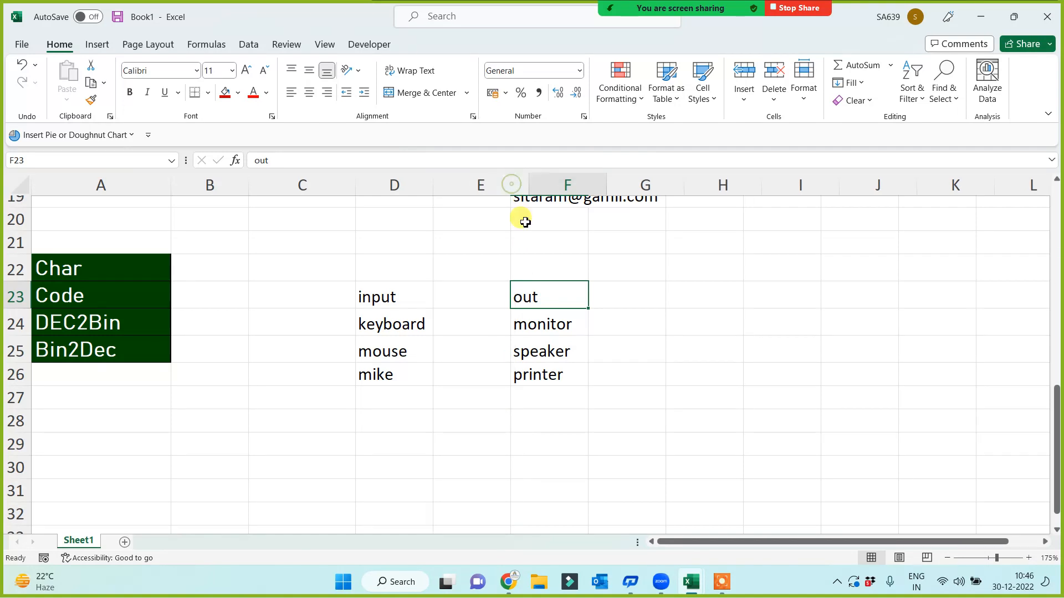
pyautogui.click(447, 305)
pyautogui.write('Pro')
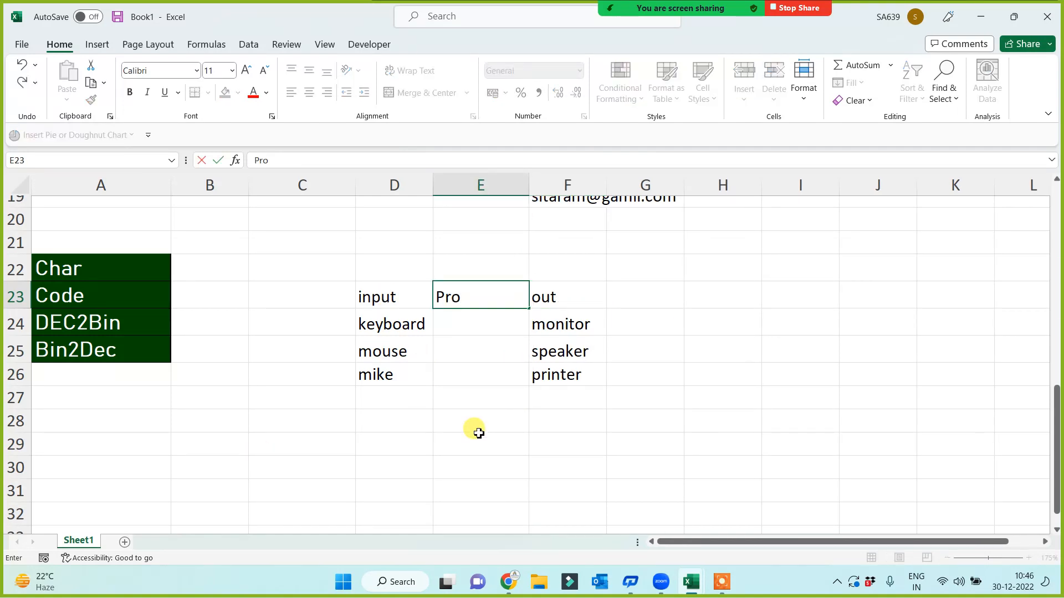
pyautogui.write(' Unit')
pyautogui.click(469, 321)
pyautogui.write('CPU')
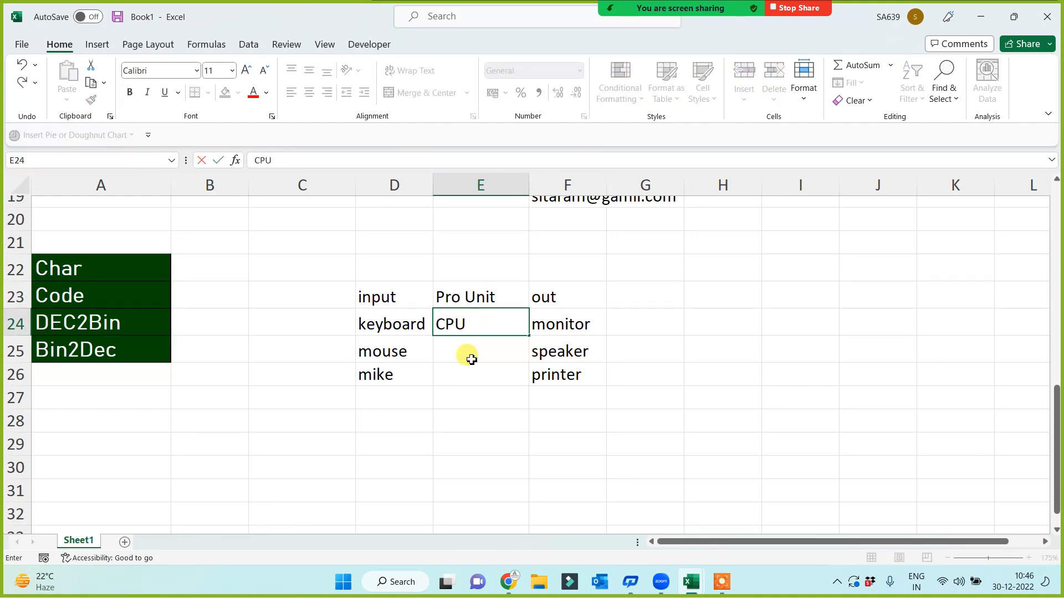
pyautogui.click(471, 359)
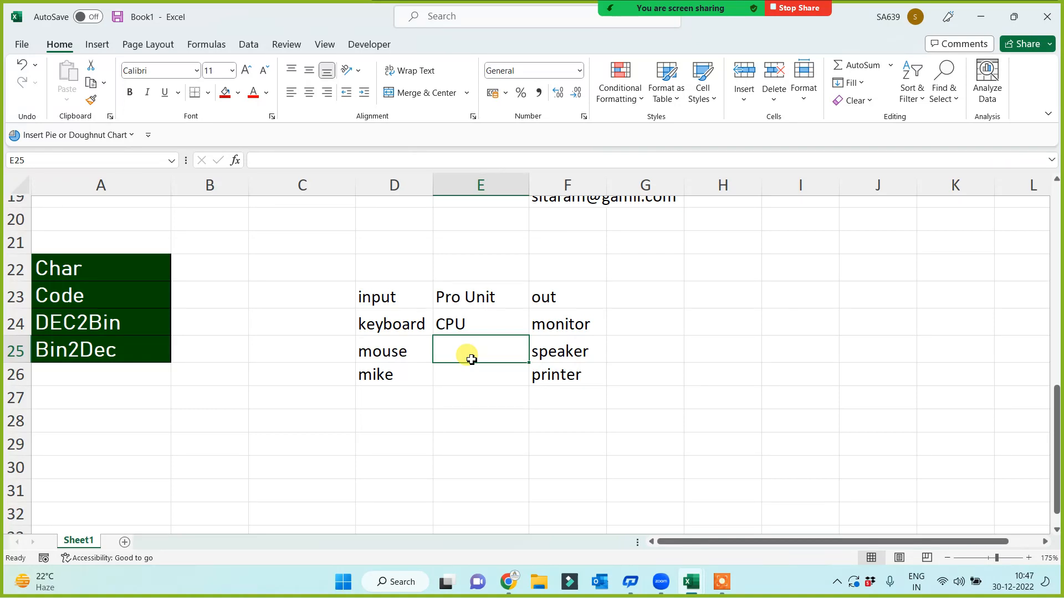
# Format the input, Pro Unit and out headings in D23:F23 as centred white text on red fill
pyautogui.moveTo(409, 288); pyautogui.dragTo(562, 298)
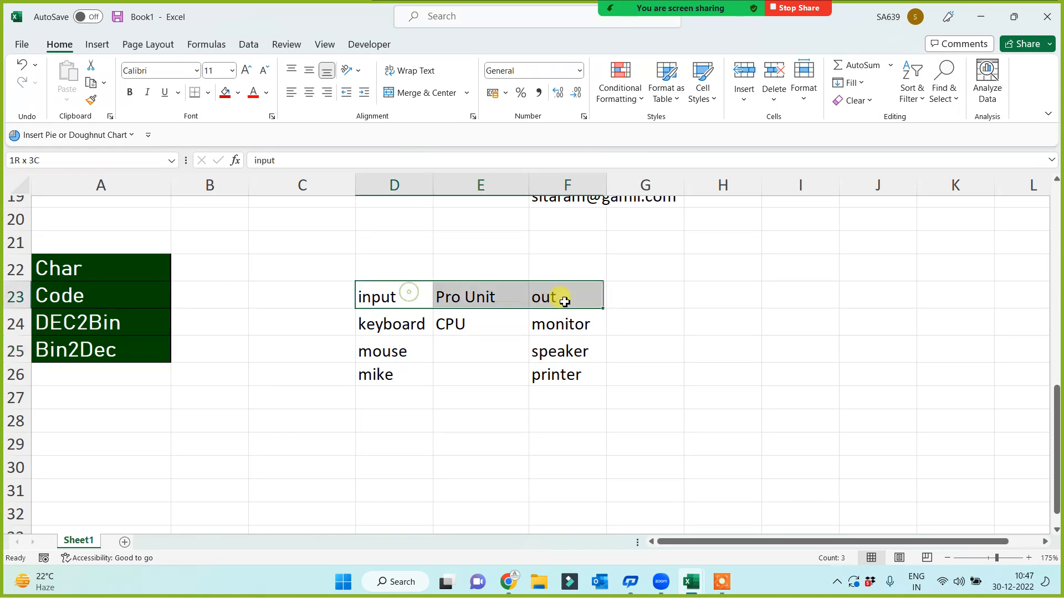
pyautogui.click(310, 92)
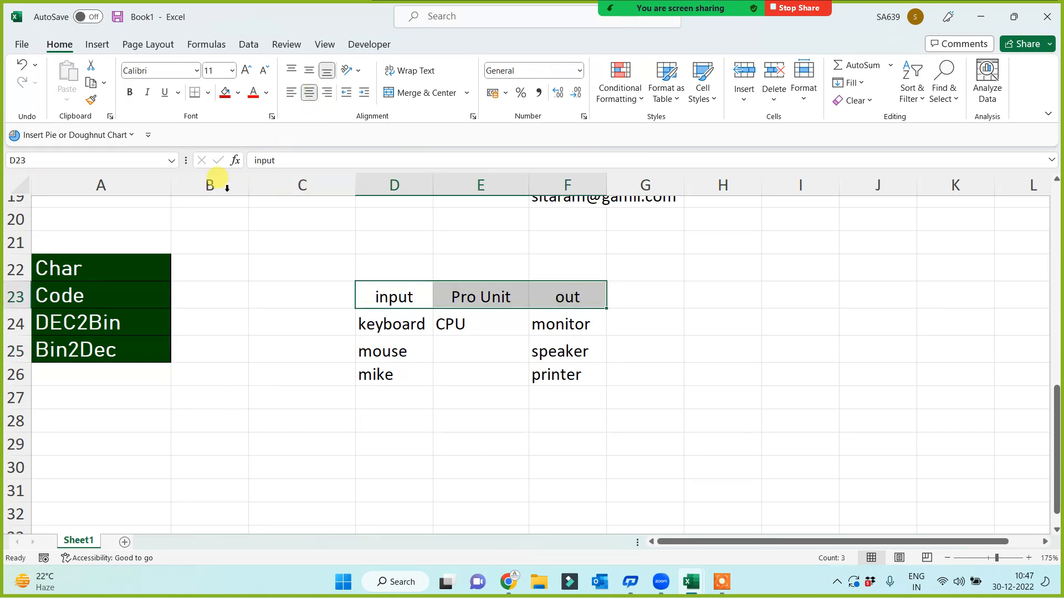
pyautogui.click(225, 92)
pyautogui.click(267, 92)
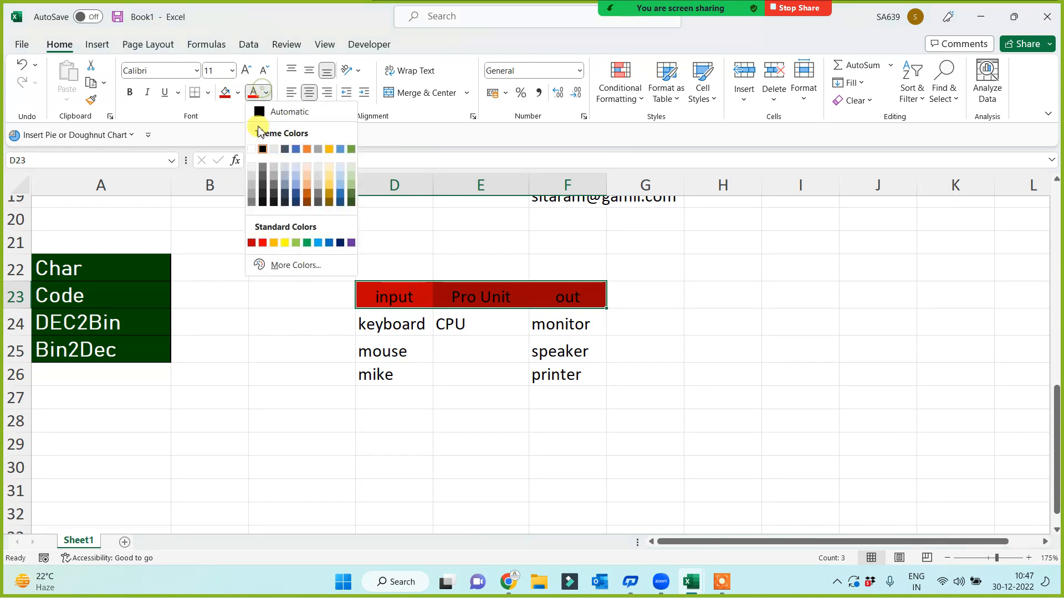
pyautogui.click(252, 149)
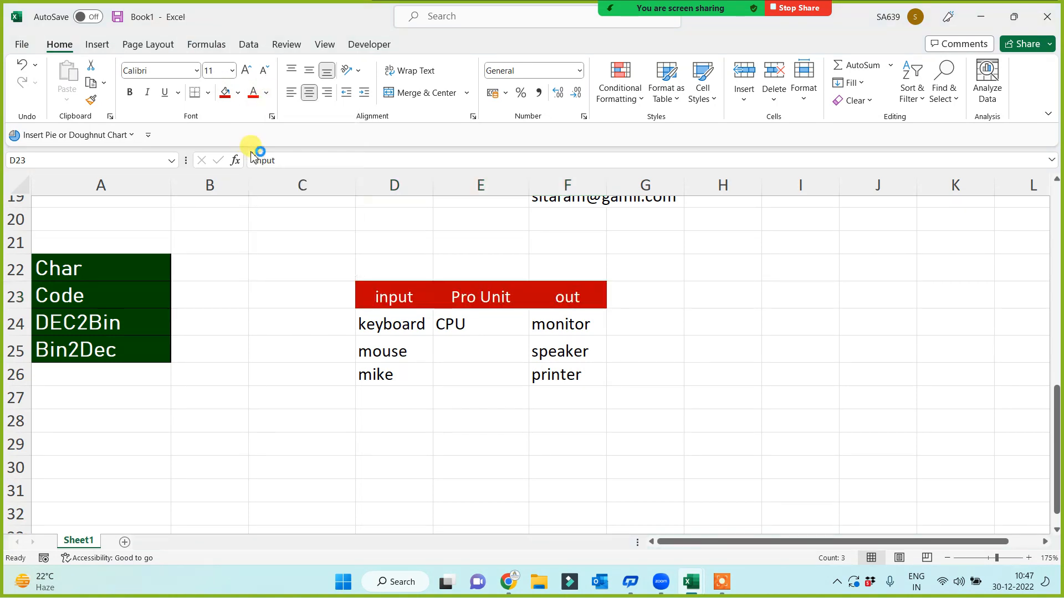
pyautogui.click(262, 372)
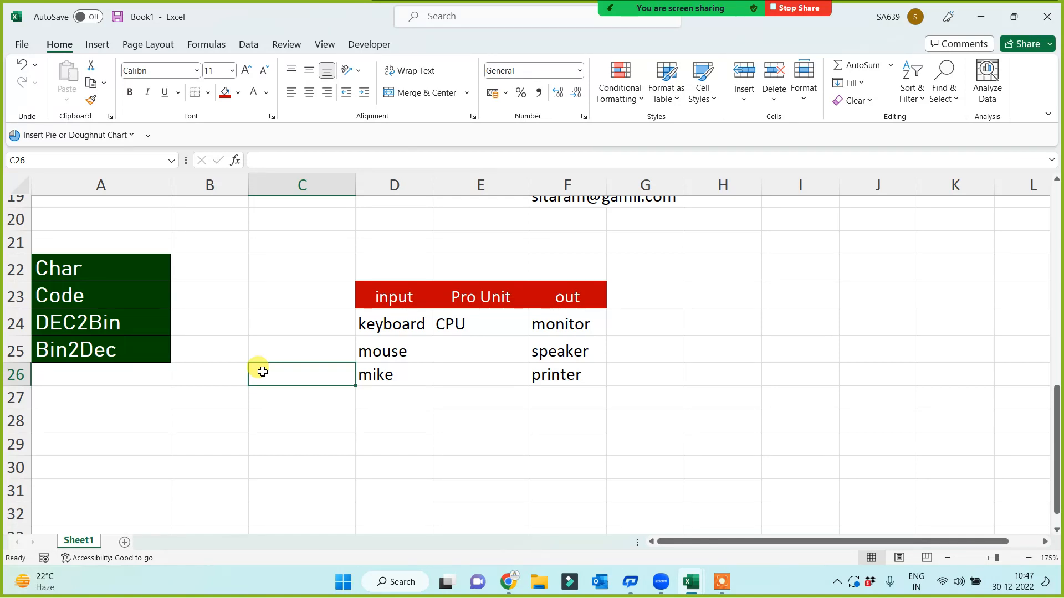
# Cut the four green labels from A22:A25 and paste them starting at A30
pyautogui.moveTo(463, 299); pyautogui.dragTo(471, 377)
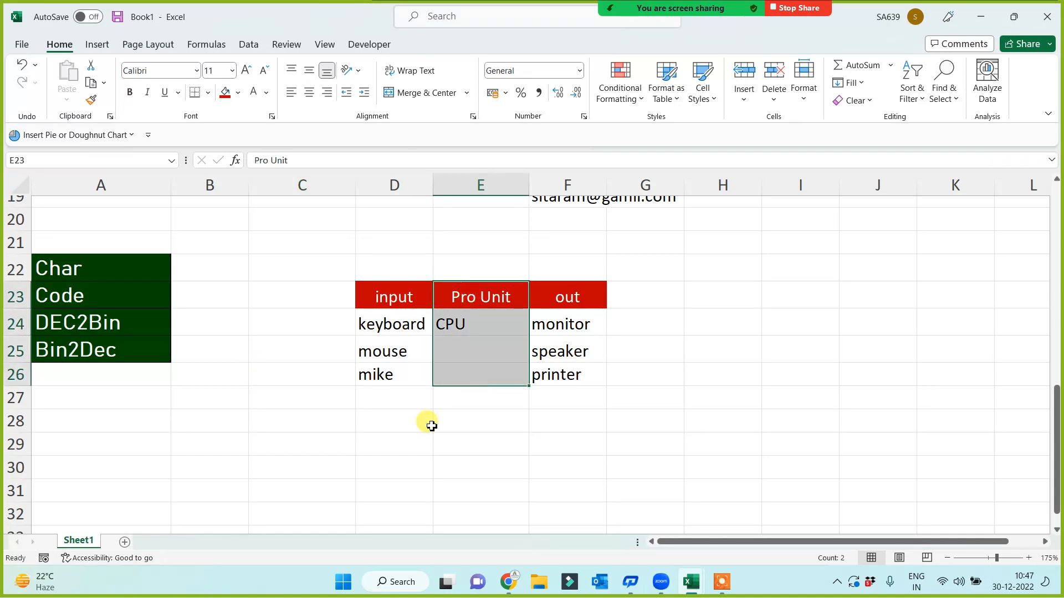
pyautogui.click(210, 482)
pyautogui.moveTo(97, 269); pyautogui.dragTo(95, 355)
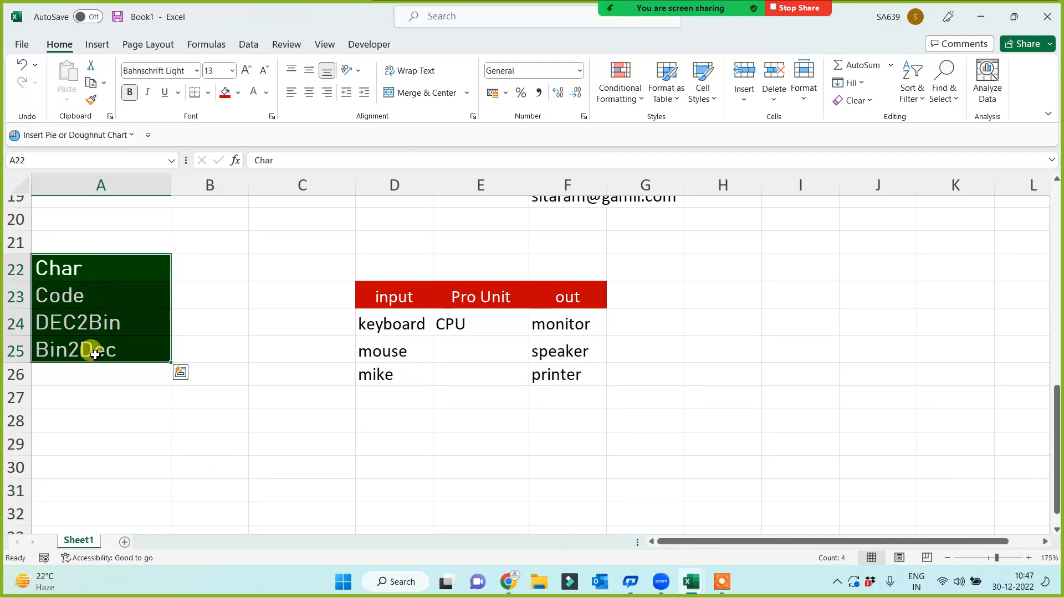
pyautogui.hotkey('ctrl', 'x')
pyautogui.scroll(-2, 107, 398)
pyautogui.click(107, 327)
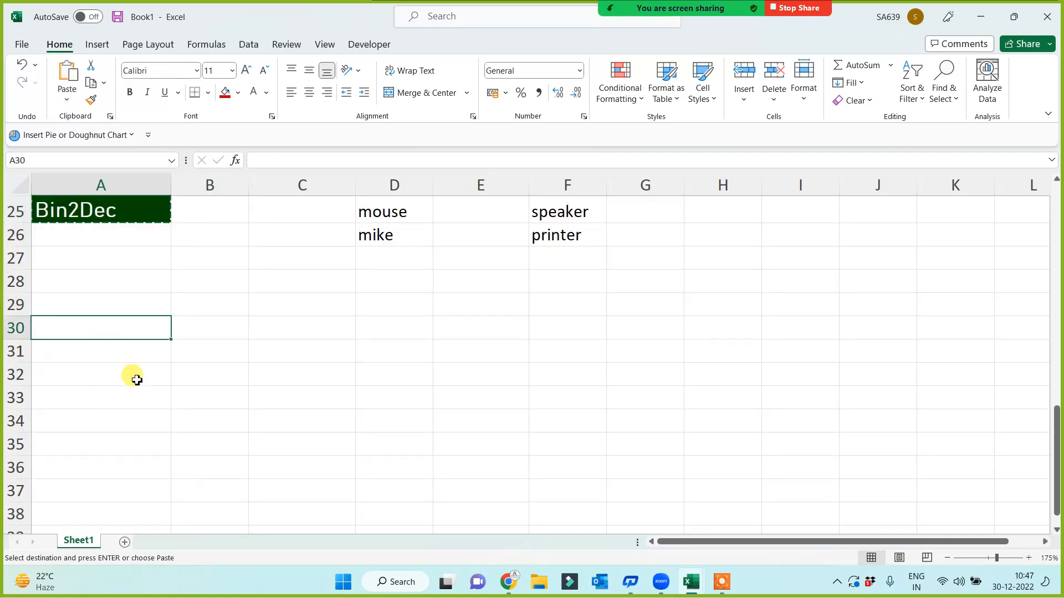
pyautogui.hotkey('ctrl', 'v')
pyautogui.click(386, 413)
pyautogui.click(373, 327)
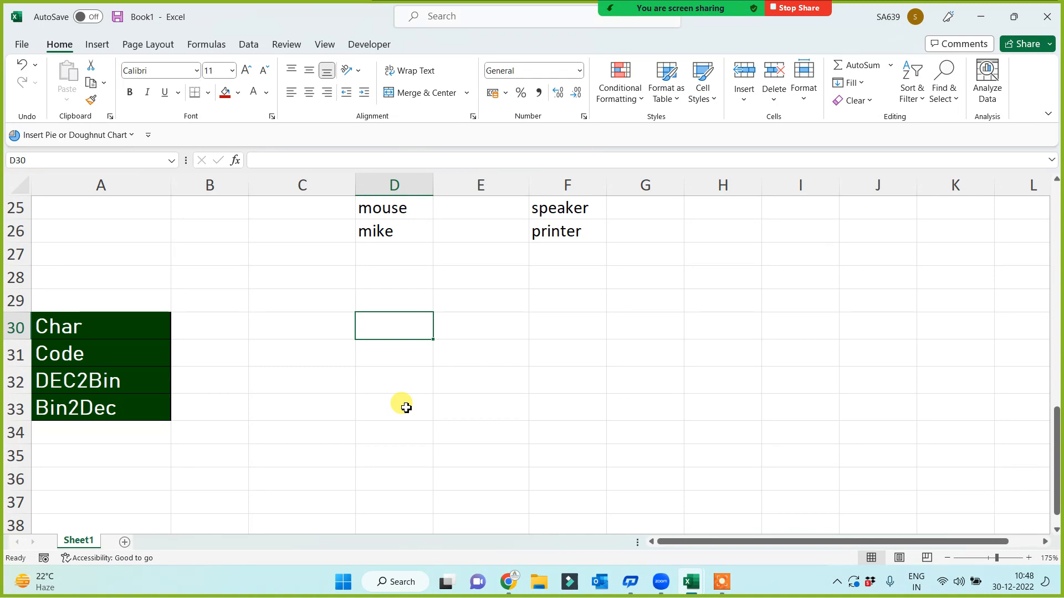
# Enter the letter A in D31 beside the Code label
pyautogui.press('Down')
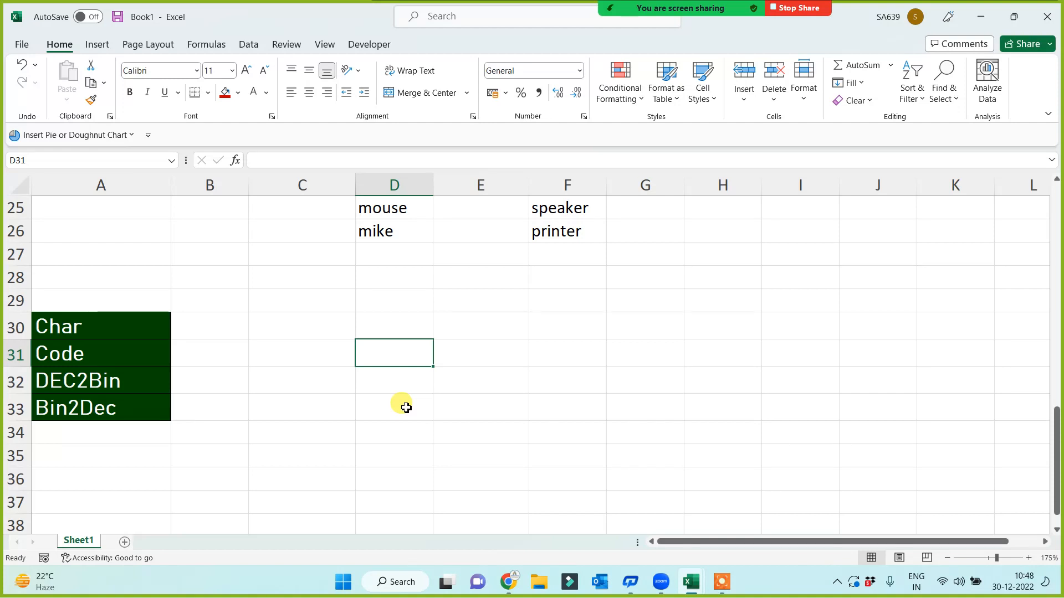
pyautogui.write('A')
pyautogui.press('Up')
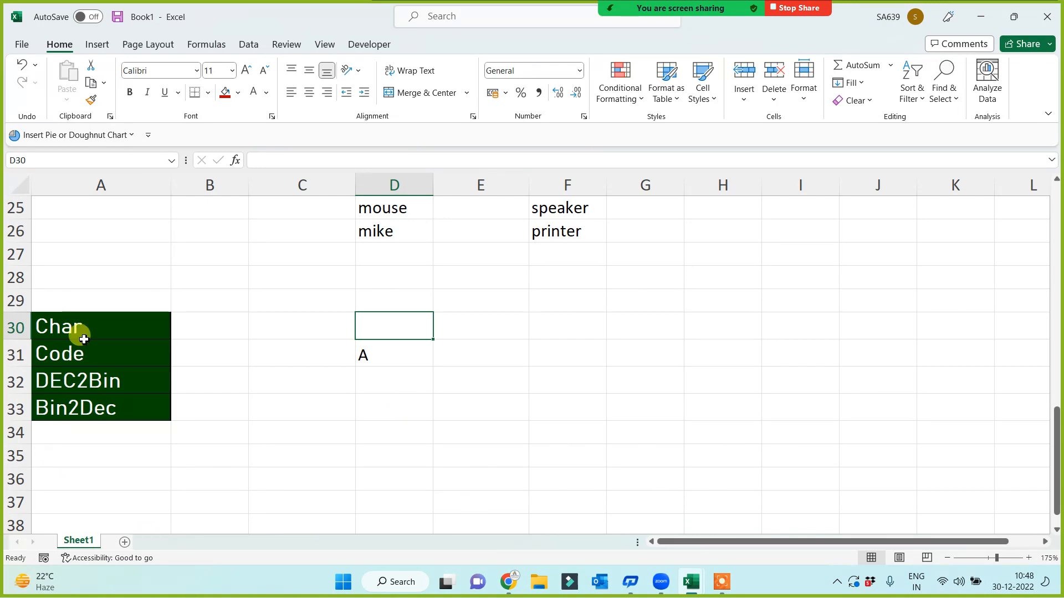
pyautogui.moveTo(78, 331); pyautogui.dragTo(69, 408)
pyautogui.click(426, 470)
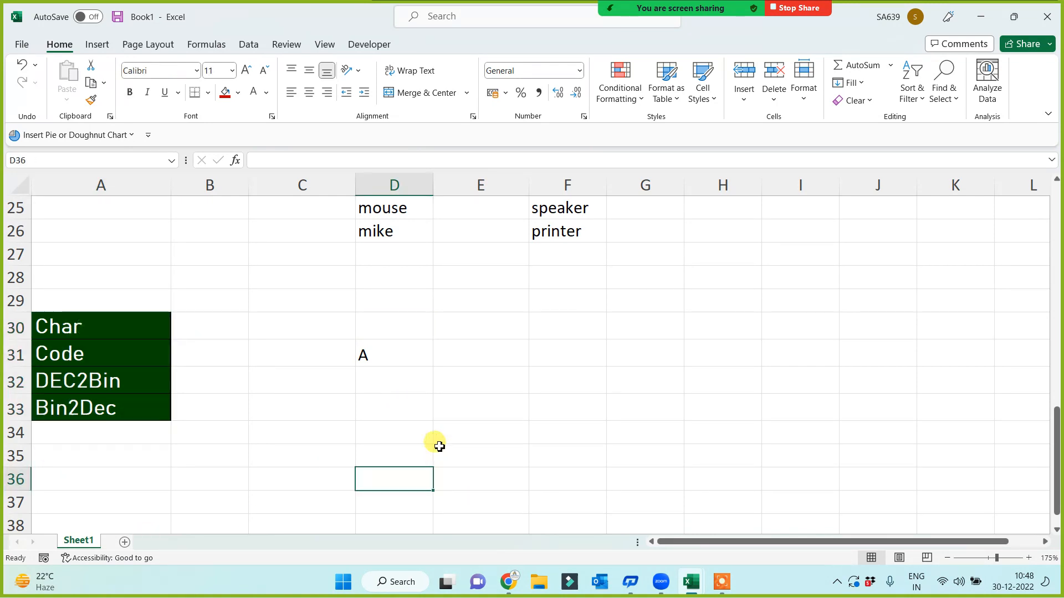
pyautogui.click(391, 364)
# Add a code heading in E30 and enter =CODE(D31) in E31, returning 65
pyautogui.click(491, 327)
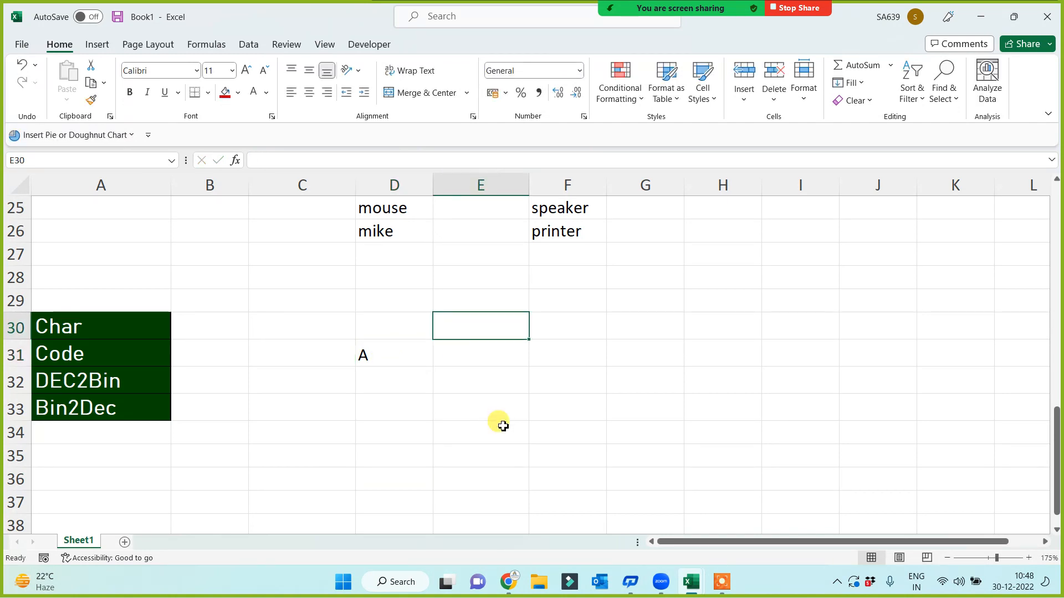
pyautogui.write('code')
pyautogui.press('Return')
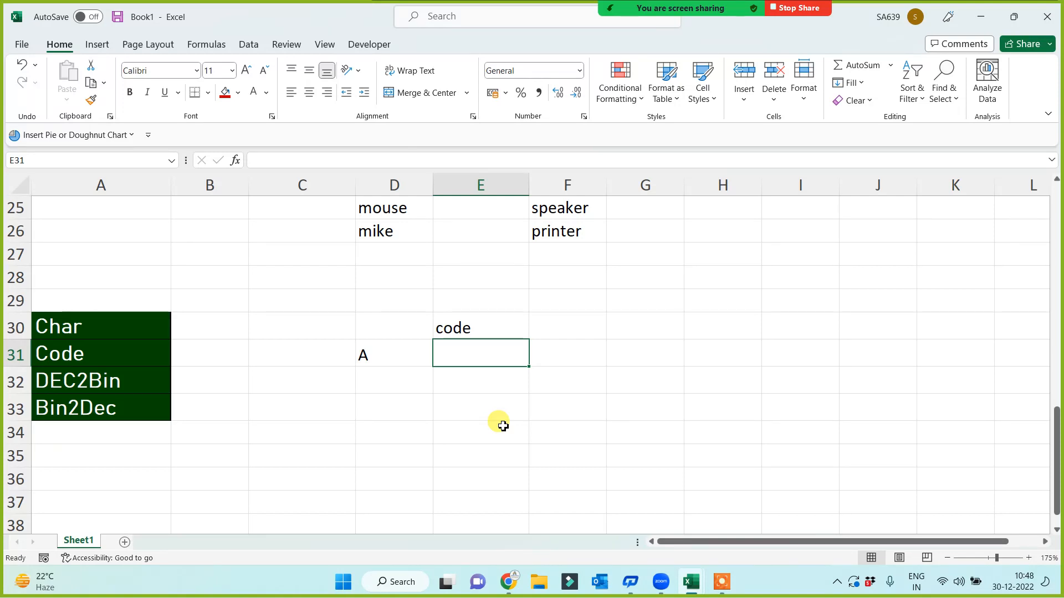
pyautogui.write('=co')
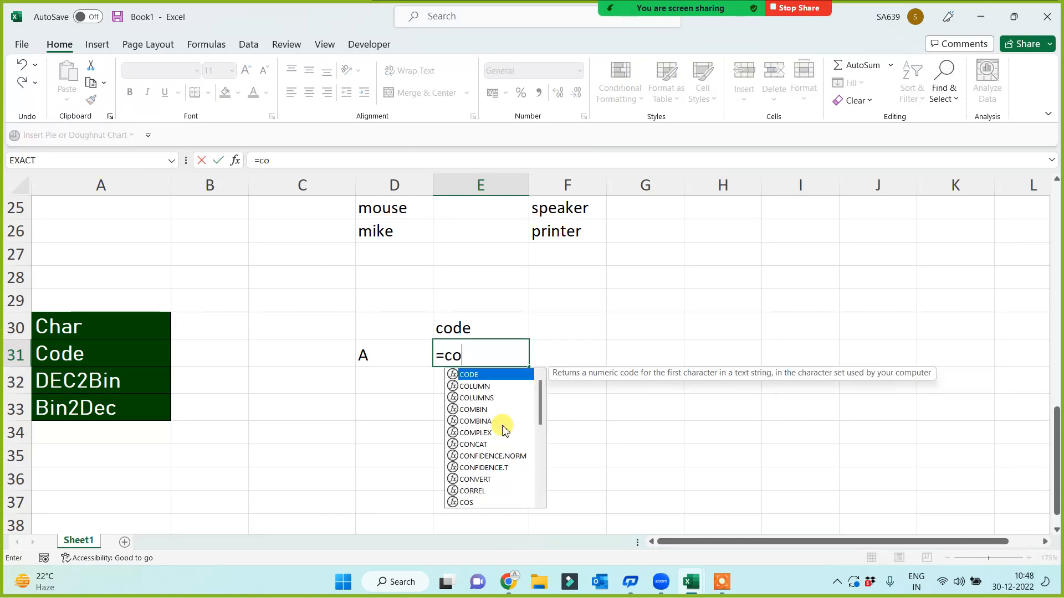
pyautogui.write('de')
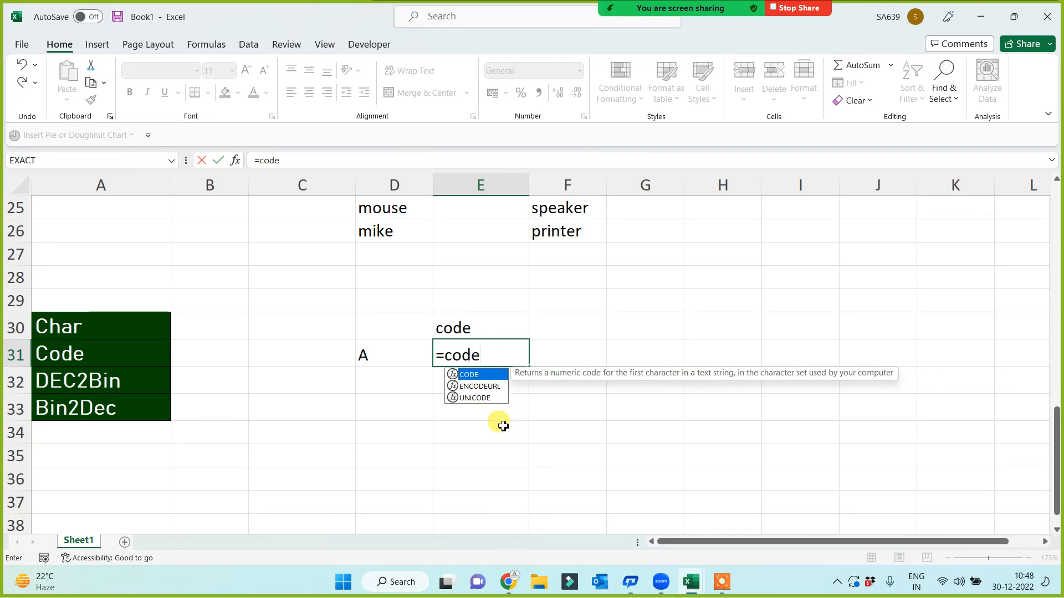
pyautogui.write('(')
pyautogui.click(370, 357)
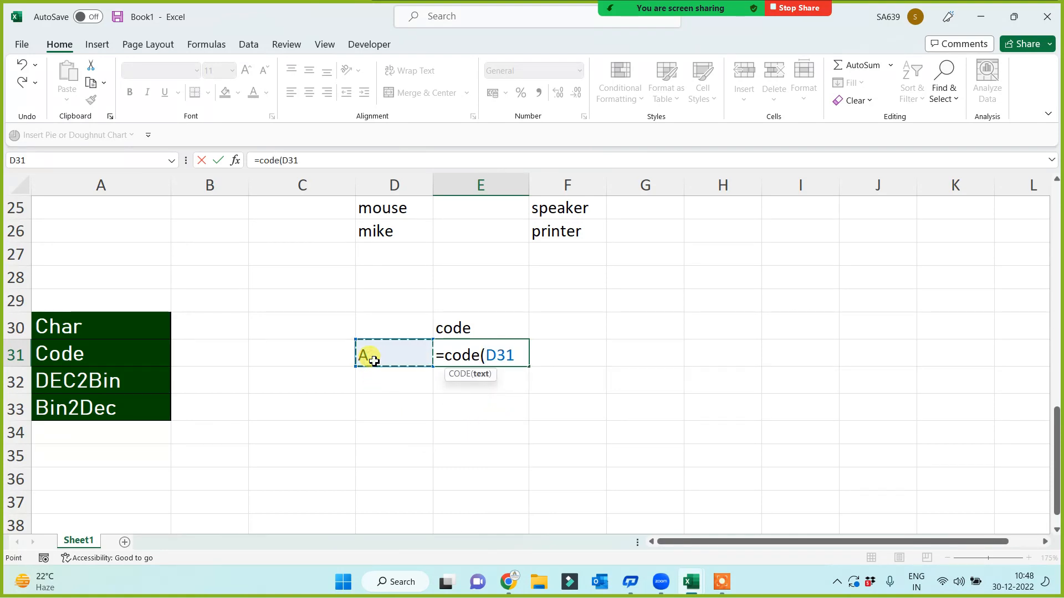
pyautogui.write(')')
pyautogui.press('Return')
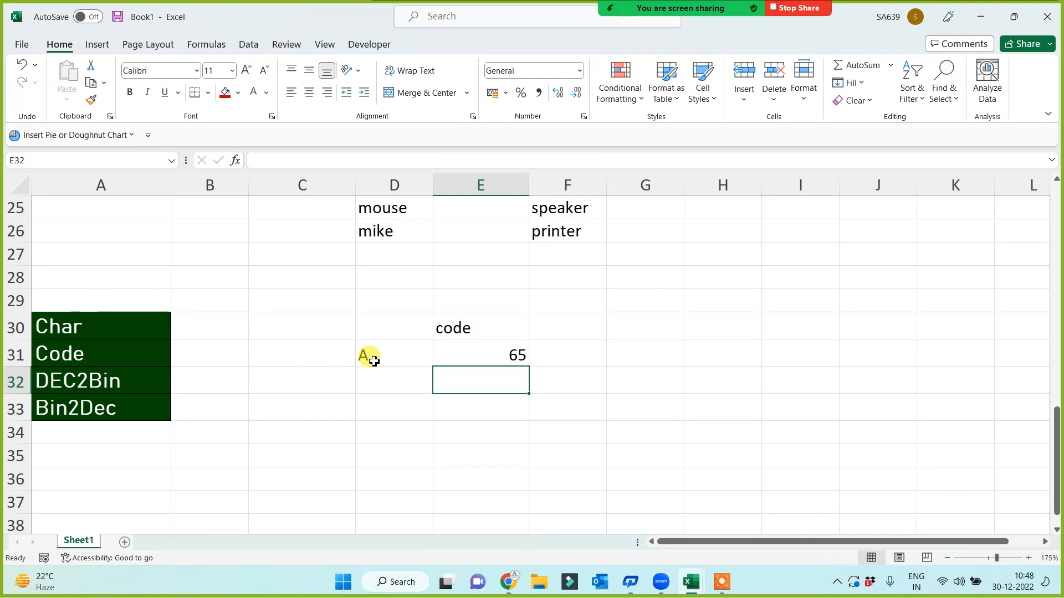
# Walk through how E31's CODE formula turns the A in D31 into 65
pyautogui.click(475, 355)
pyautogui.click(383, 355)
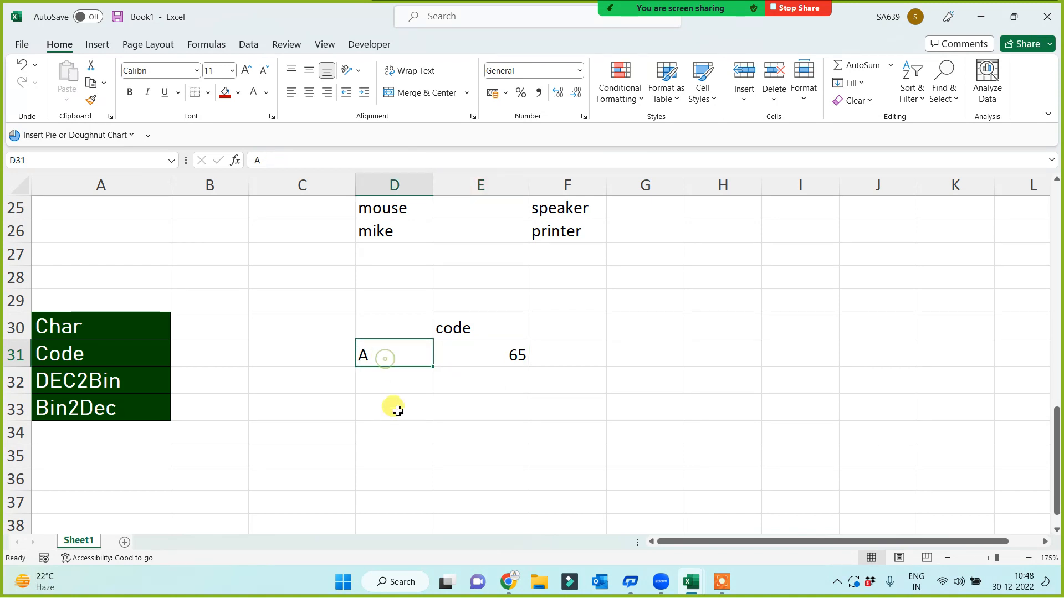
pyautogui.click(481, 355)
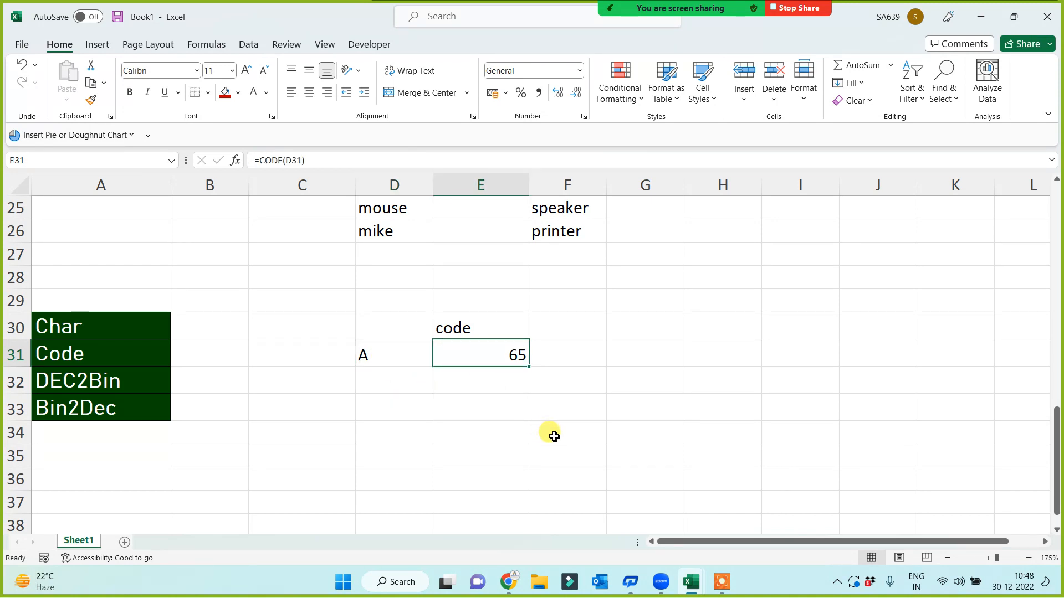
pyautogui.click(369, 358)
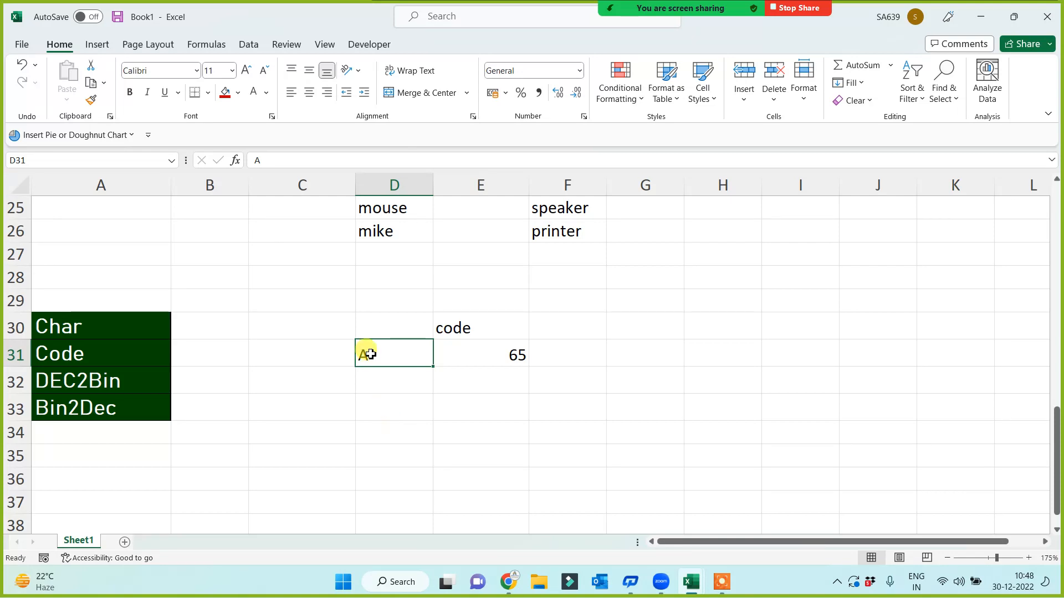
pyautogui.click(479, 351)
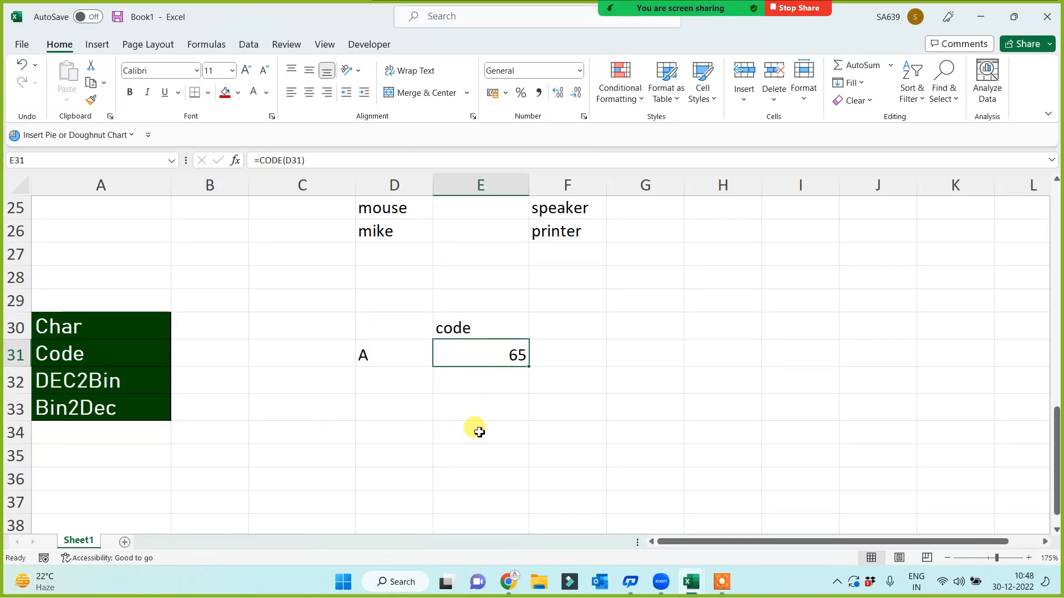
pyautogui.click(397, 363)
pyautogui.click(465, 329)
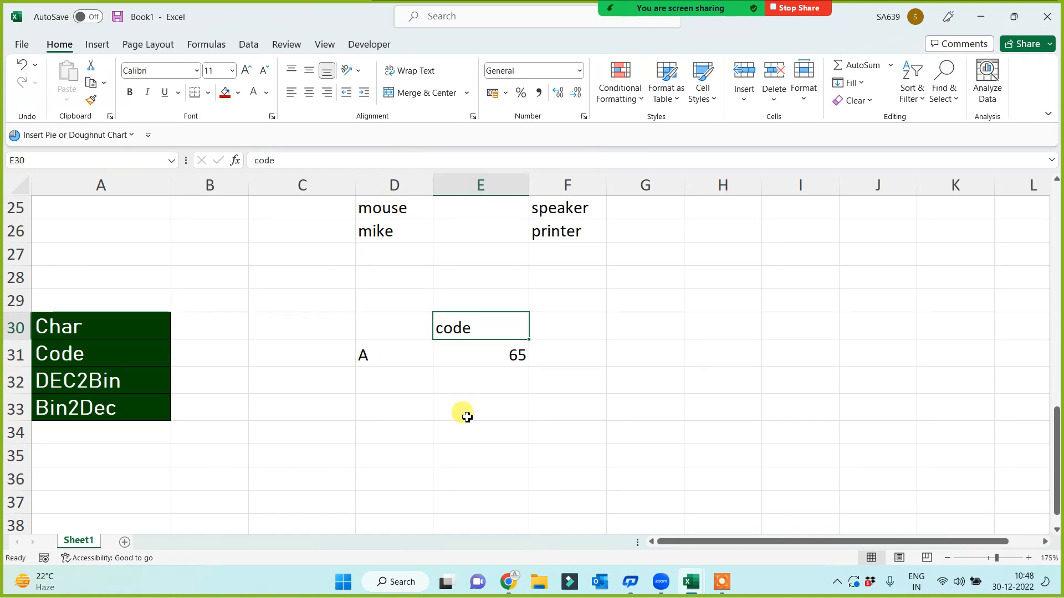
pyautogui.click(380, 344)
pyautogui.click(503, 356)
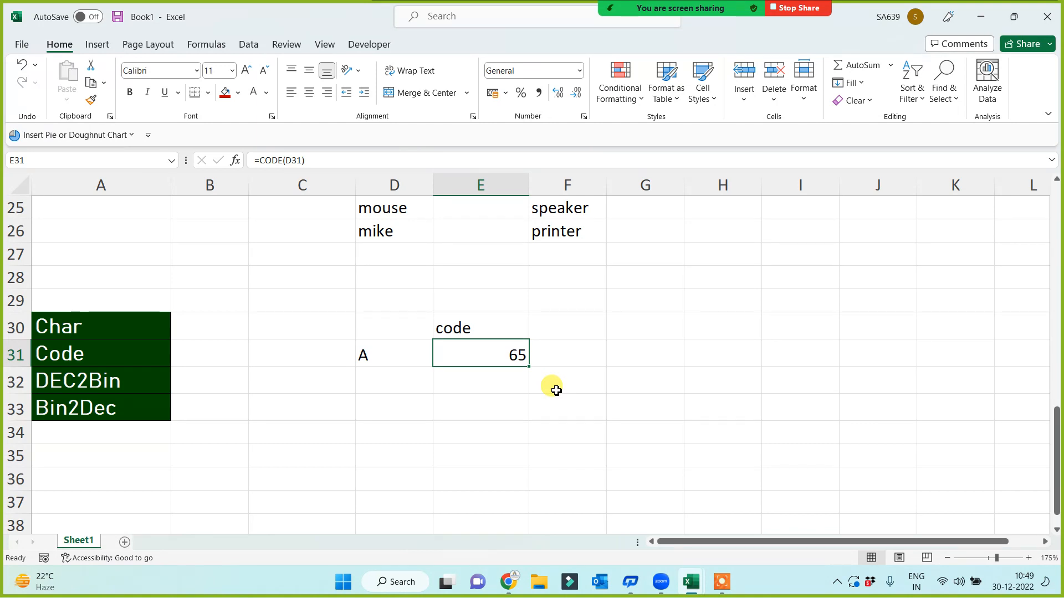
# Add a dec2bin heading in F30 and enter =DEC2BIN(E31) in F31, giving 1000001
pyautogui.click(568, 323)
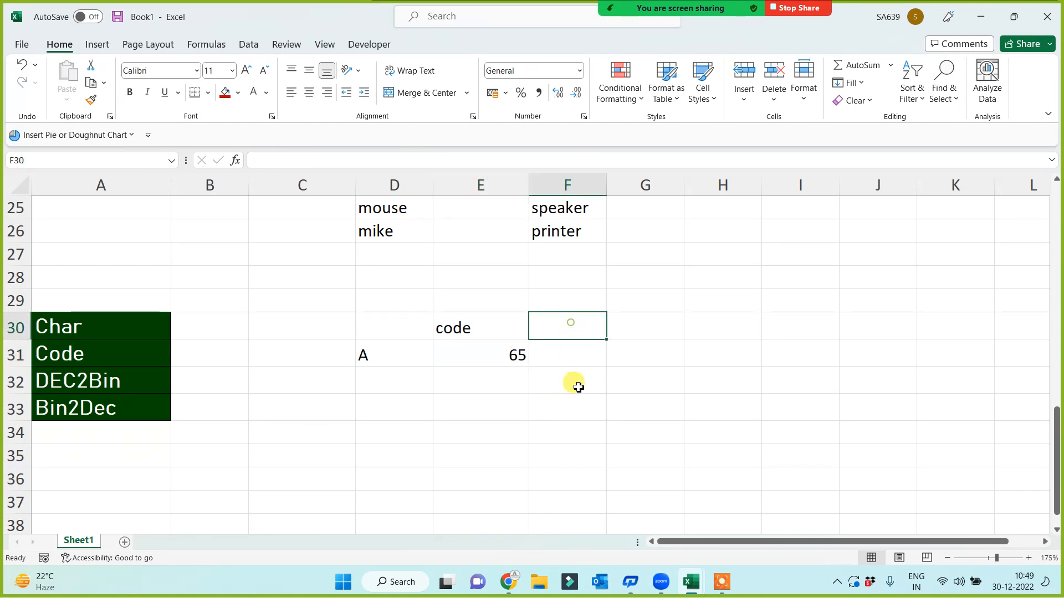
pyautogui.write('dec2bin')
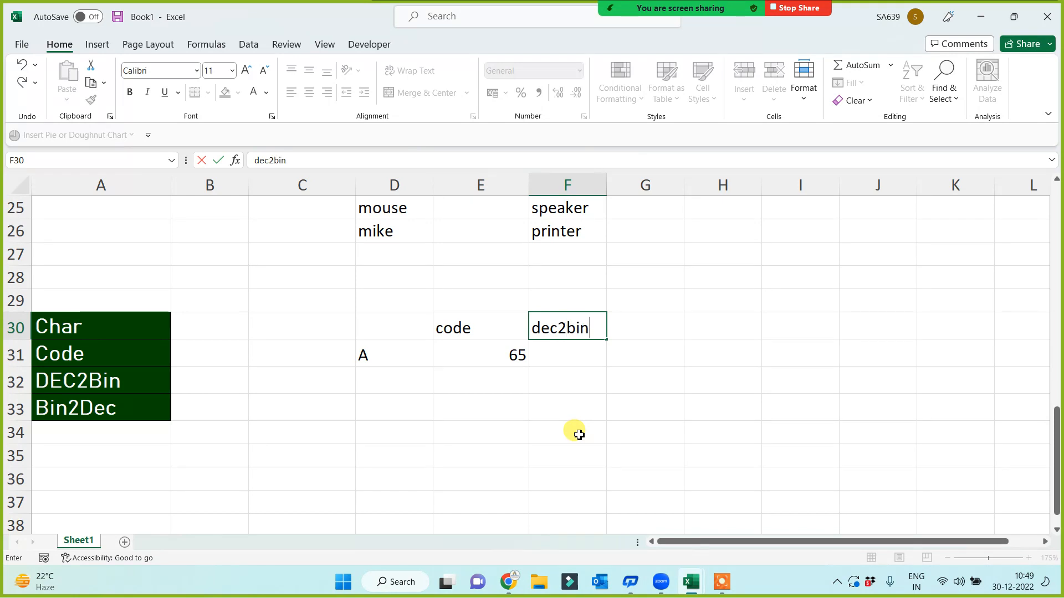
pyautogui.click(577, 434)
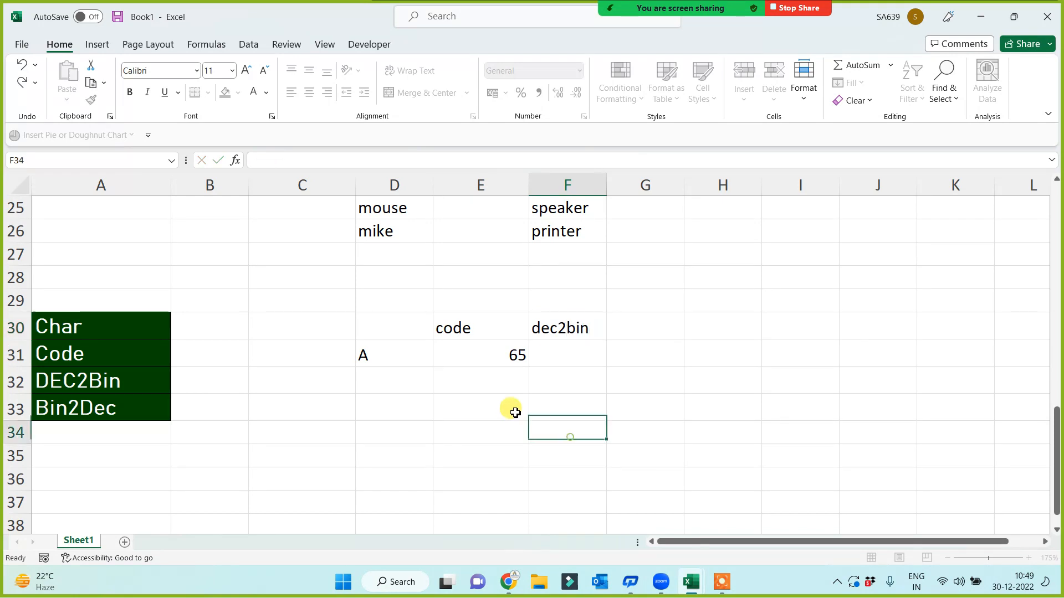
pyautogui.click(482, 354)
pyautogui.click(554, 357)
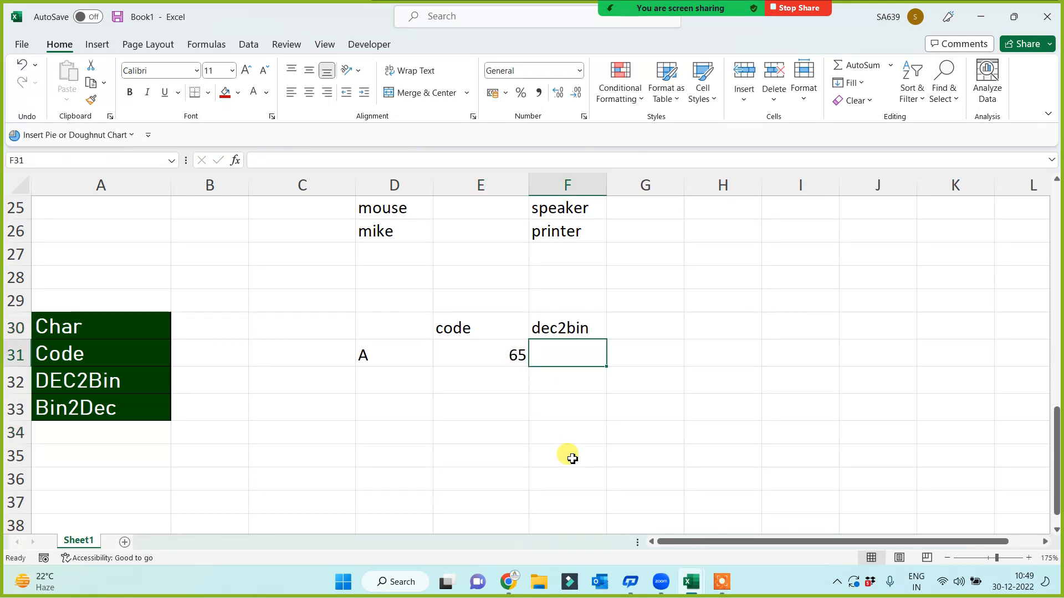
pyautogui.write('=dec')
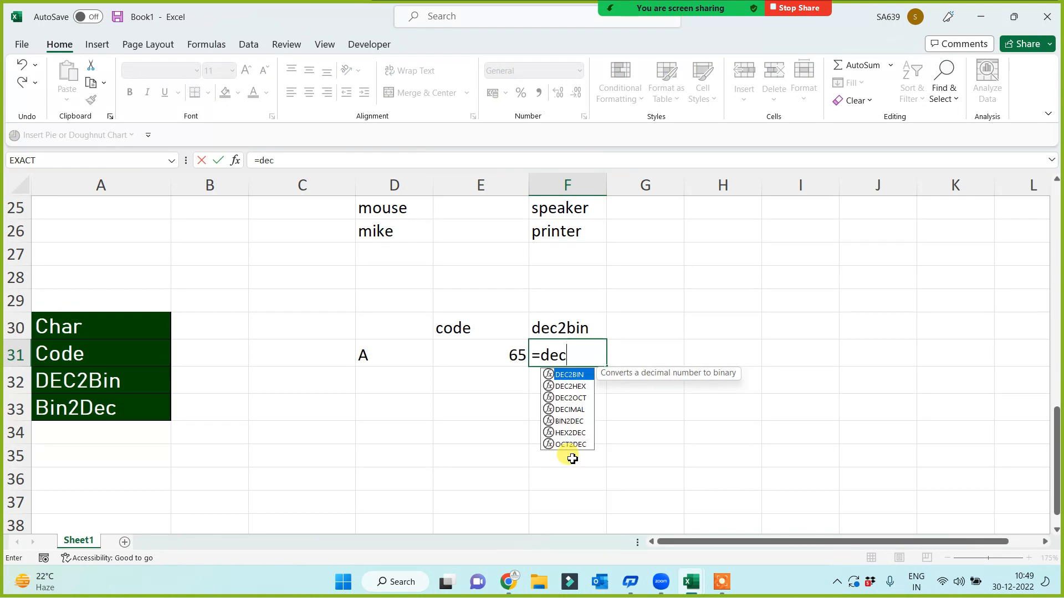
pyautogui.press('Tab')
pyautogui.click(496, 359)
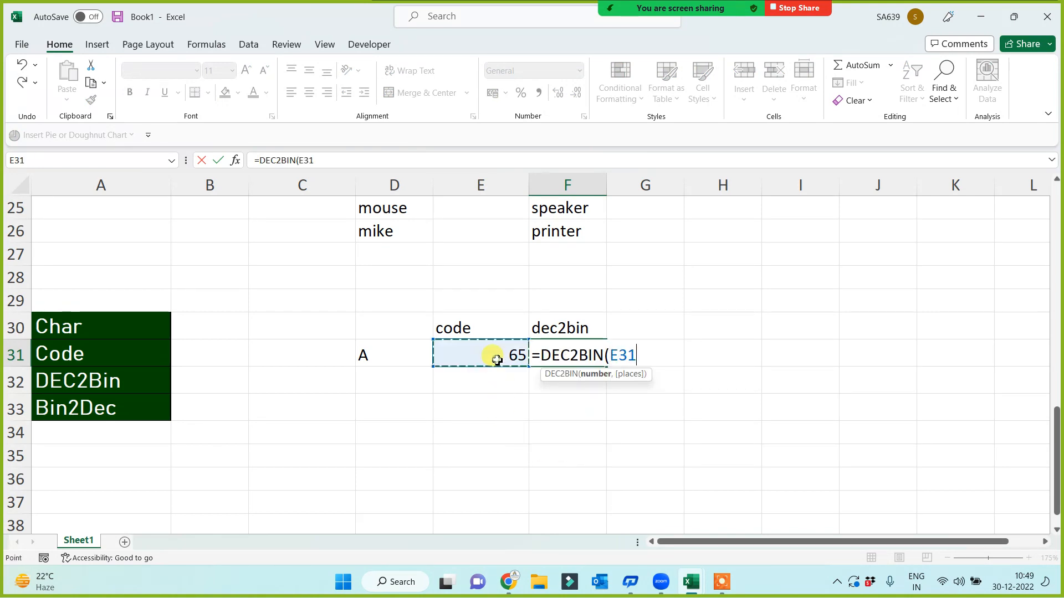
pyautogui.write(')')
pyautogui.press('Return')
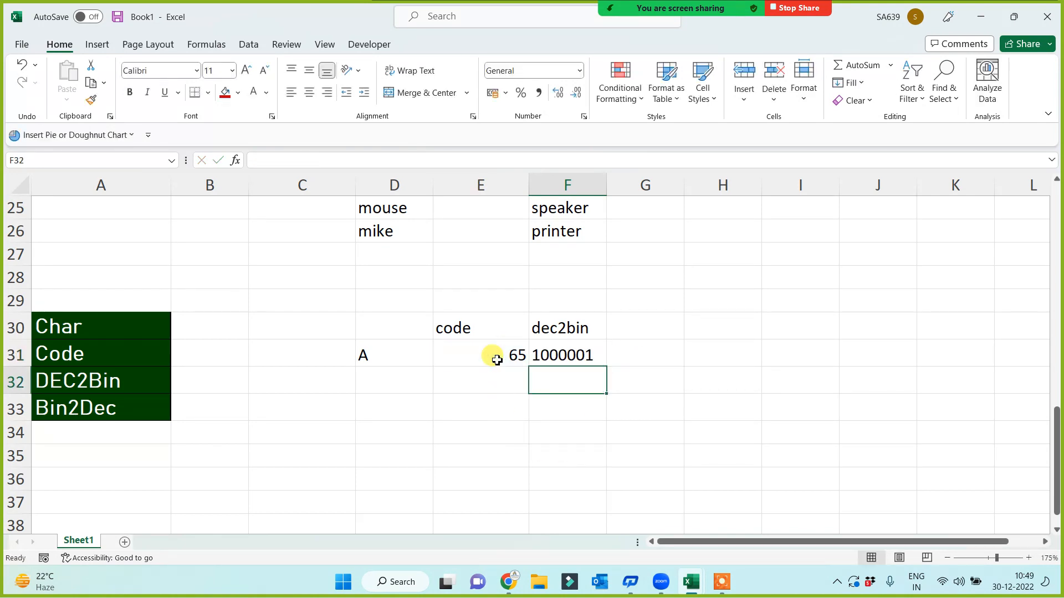
# Review the chain from A in D31 through 65 to binary 1000001
pyautogui.click(380, 364)
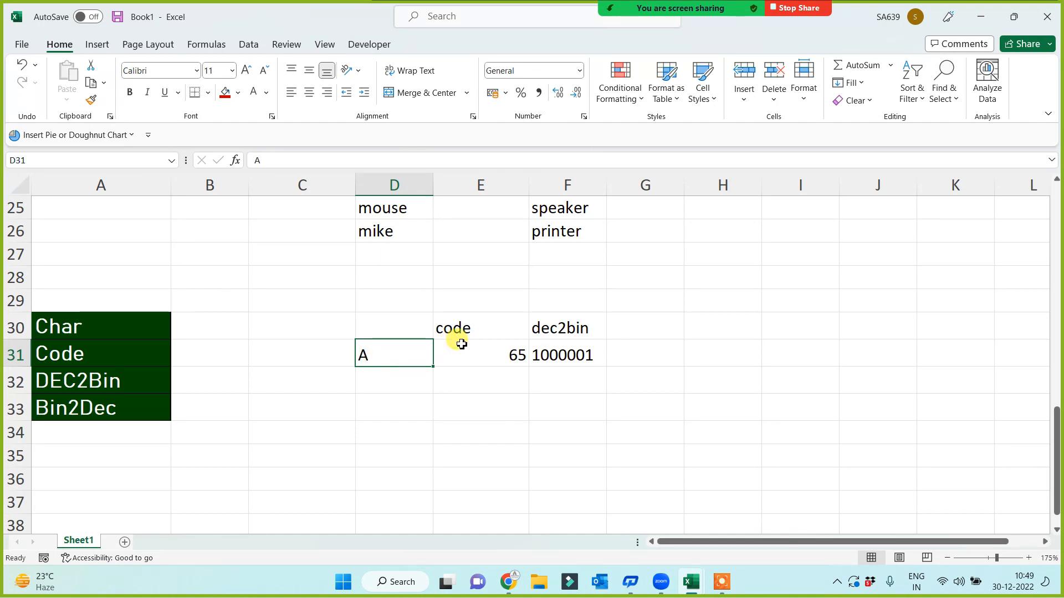
pyautogui.moveTo(473, 329); pyautogui.dragTo(469, 361)
pyautogui.click(392, 360)
pyautogui.click(466, 361)
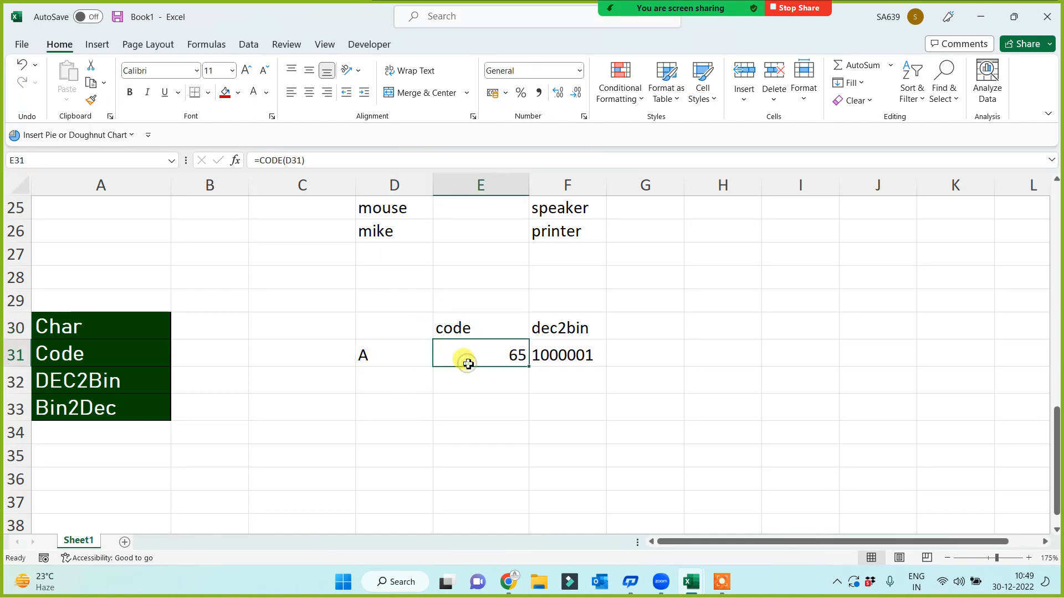
pyautogui.click(567, 345)
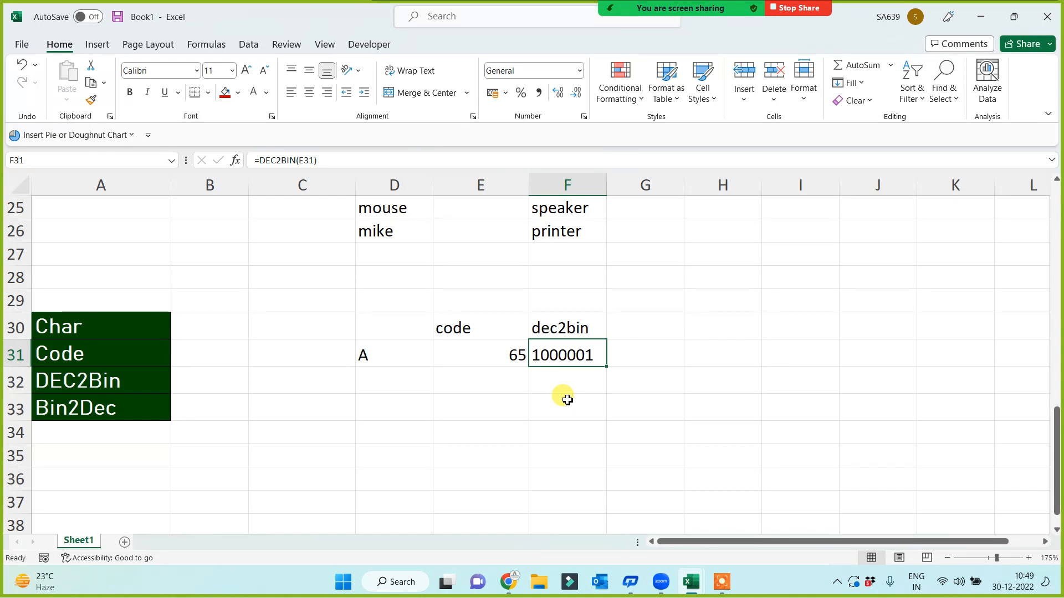
pyautogui.click(560, 328)
pyautogui.click(560, 354)
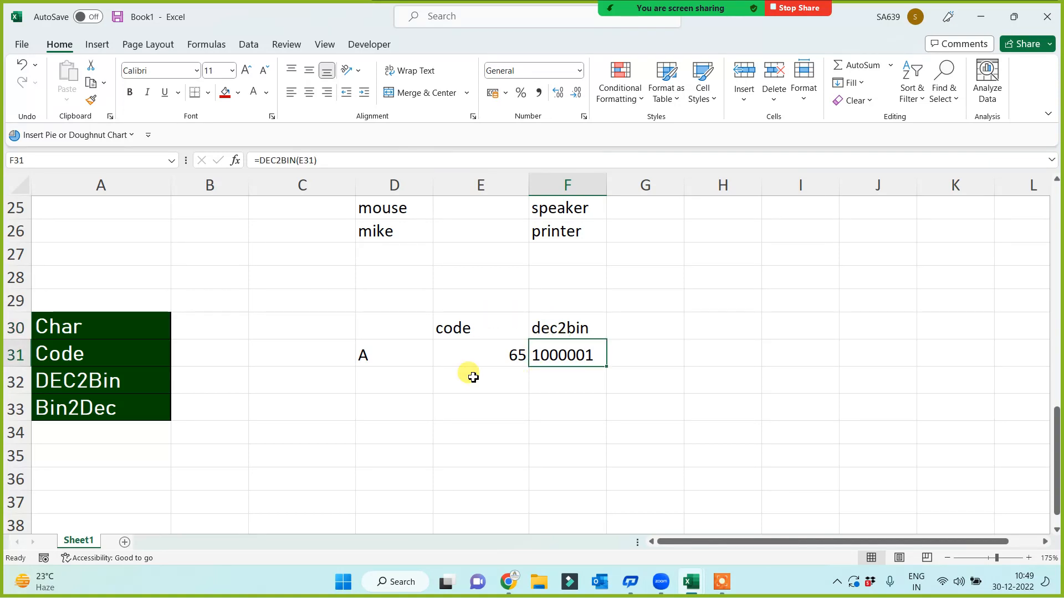
pyautogui.click(472, 359)
# Label G30 bin2dec and enter =BIN2DEC(F31) in G31, converting 1000001 to 65
pyautogui.click(649, 318)
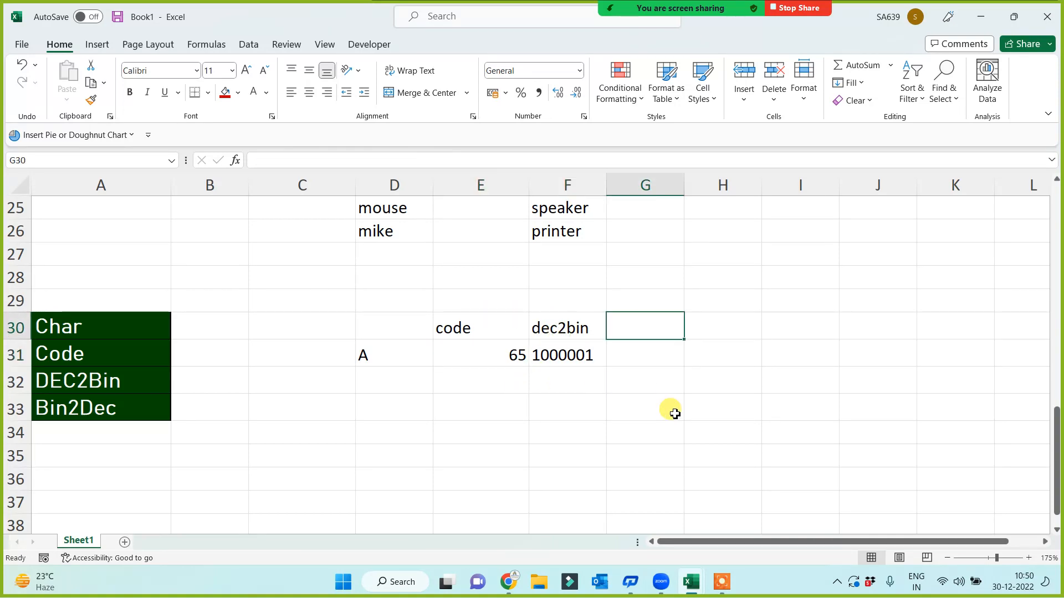
pyautogui.write('bin')
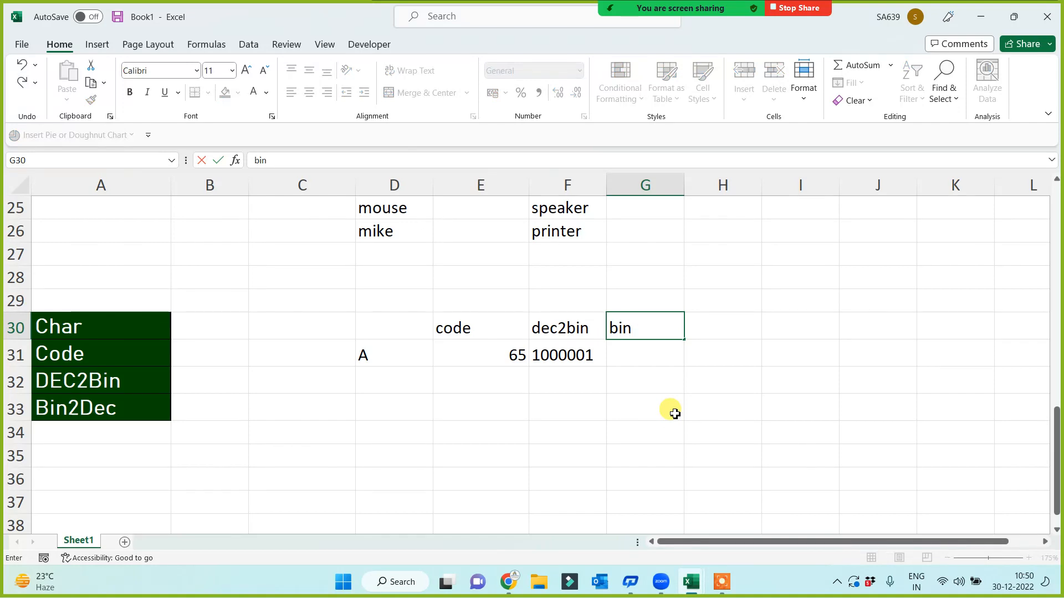
pyautogui.write('2dec')
pyautogui.click(494, 359)
pyautogui.click(644, 358)
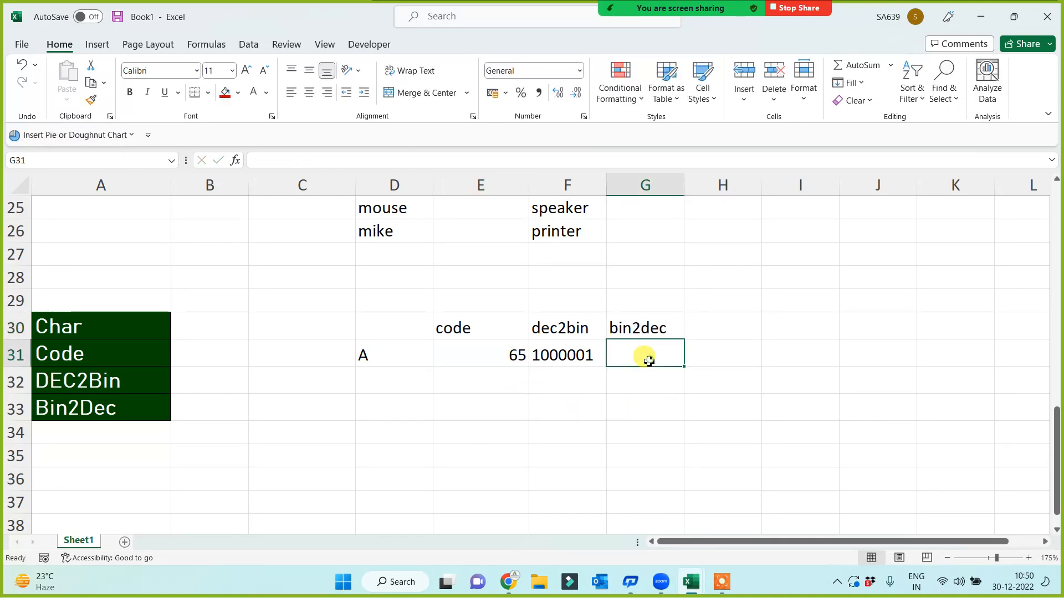
pyautogui.write('=')
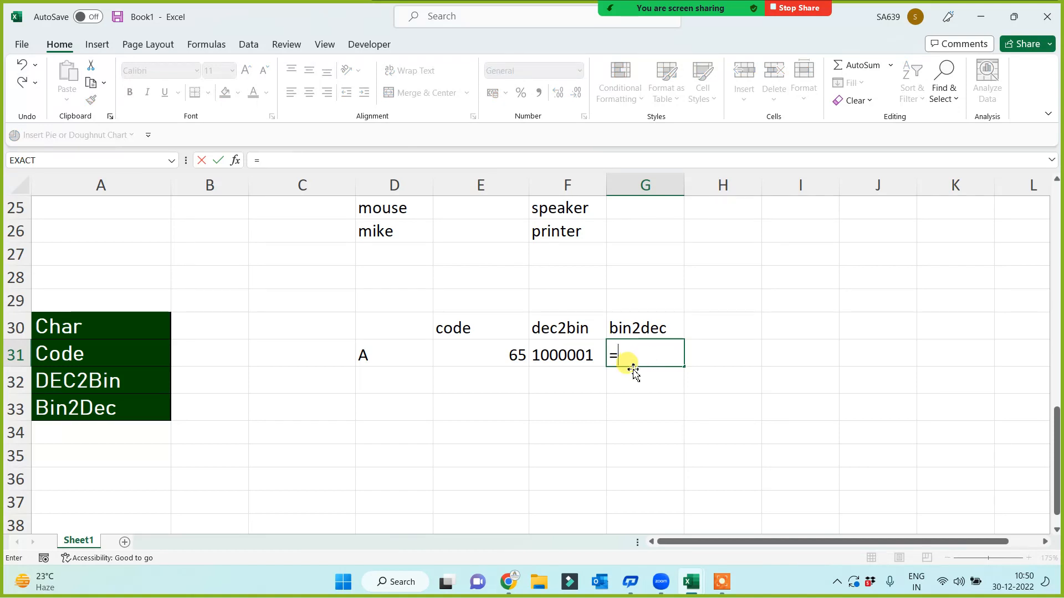
pyautogui.write('bin')
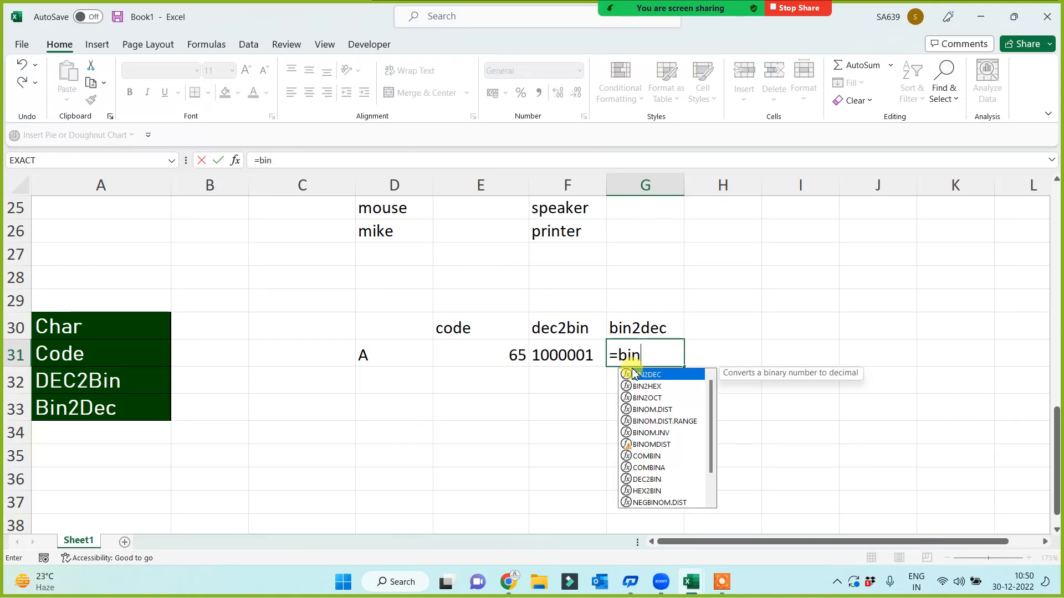
pyautogui.press('Tab')
pyautogui.click(579, 359)
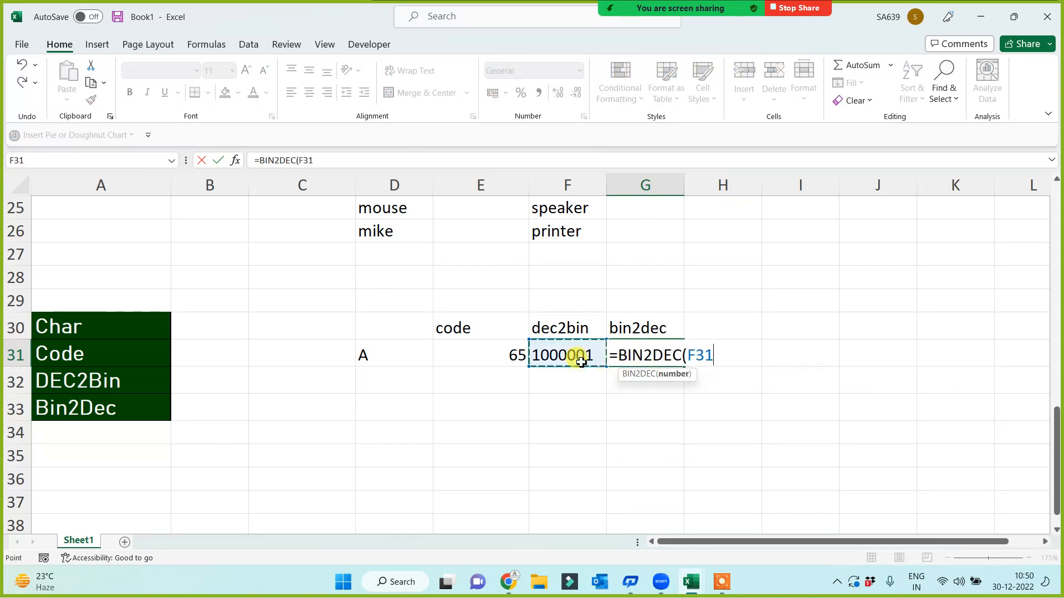
pyautogui.write(')')
pyautogui.press('Return')
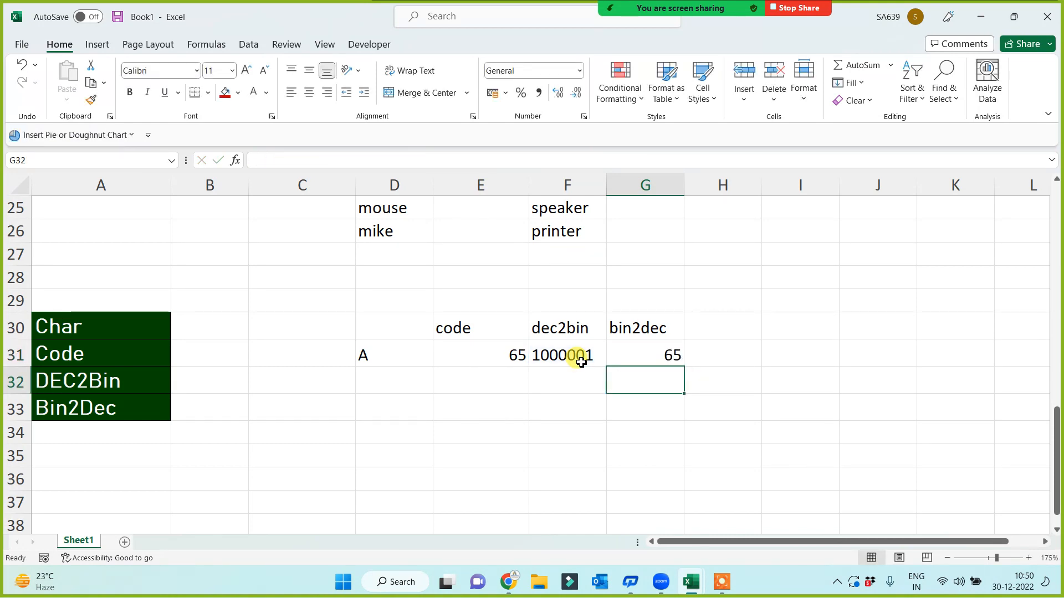
pyautogui.click(631, 356)
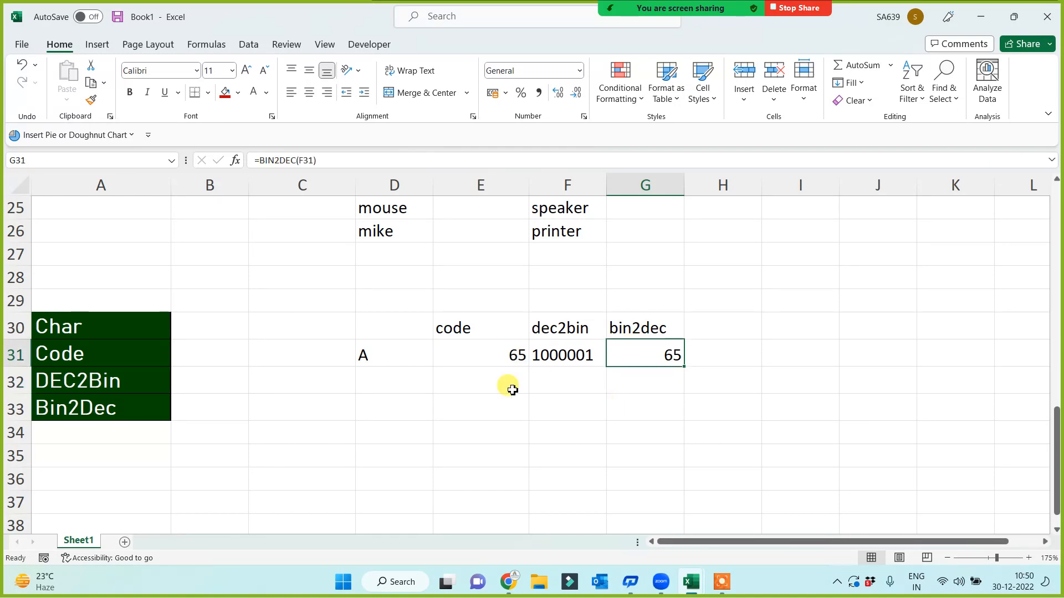
# Add a Char heading in H30 and enter =CHAR(G31) in H31, returning A
pyautogui.click(728, 328)
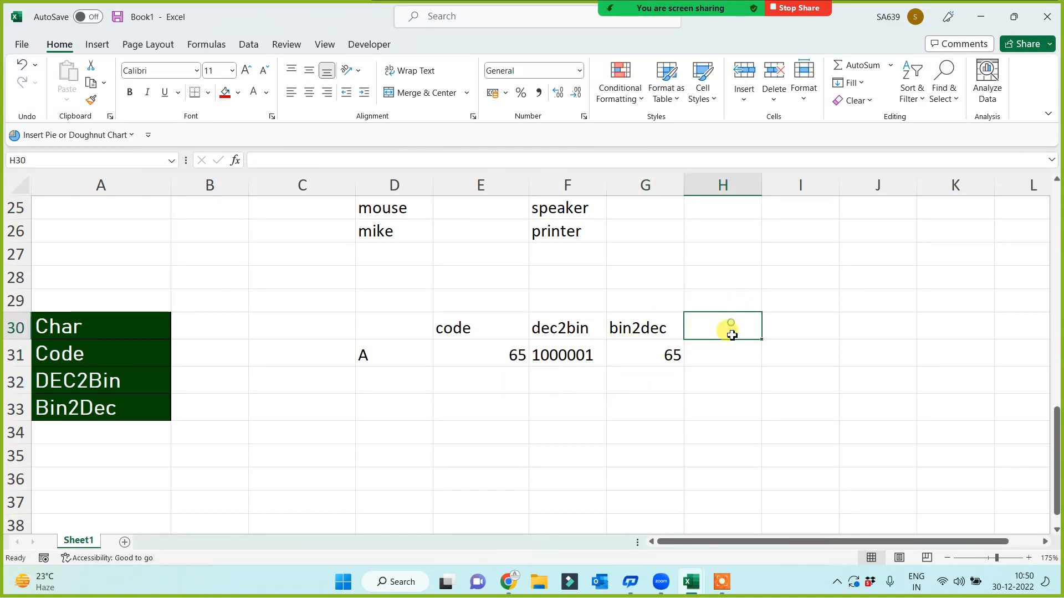
pyautogui.write('Char')
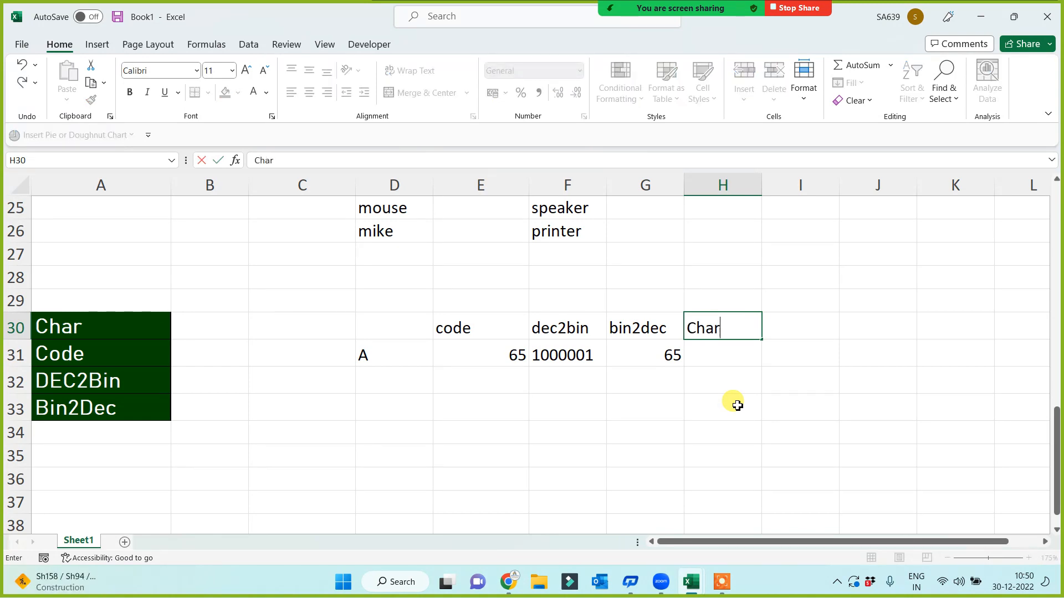
pyautogui.click(737, 405)
pyautogui.click(726, 364)
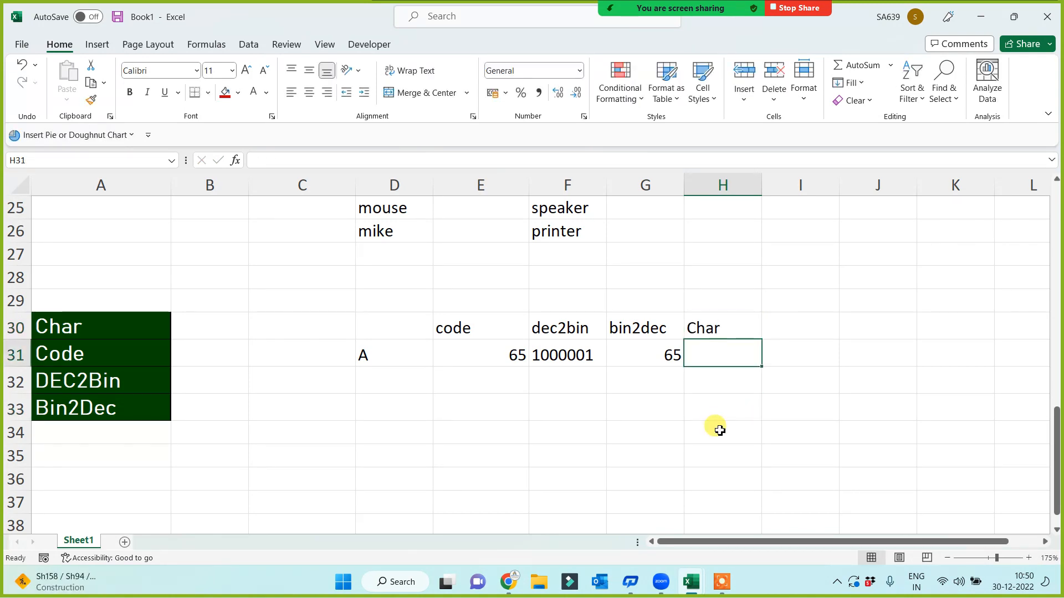
pyautogui.write('=chgar')
pyautogui.press('BackSpace')
pyautogui.press('BackSpace')
pyautogui.press('BackSpace')
pyautogui.press('BackSpace')
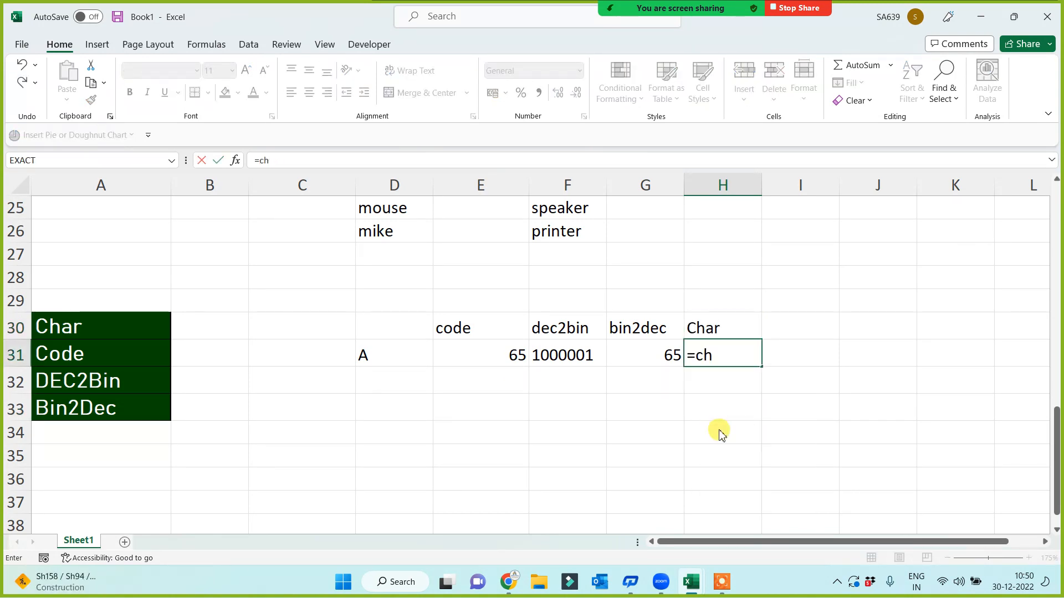
pyautogui.write('ar(')
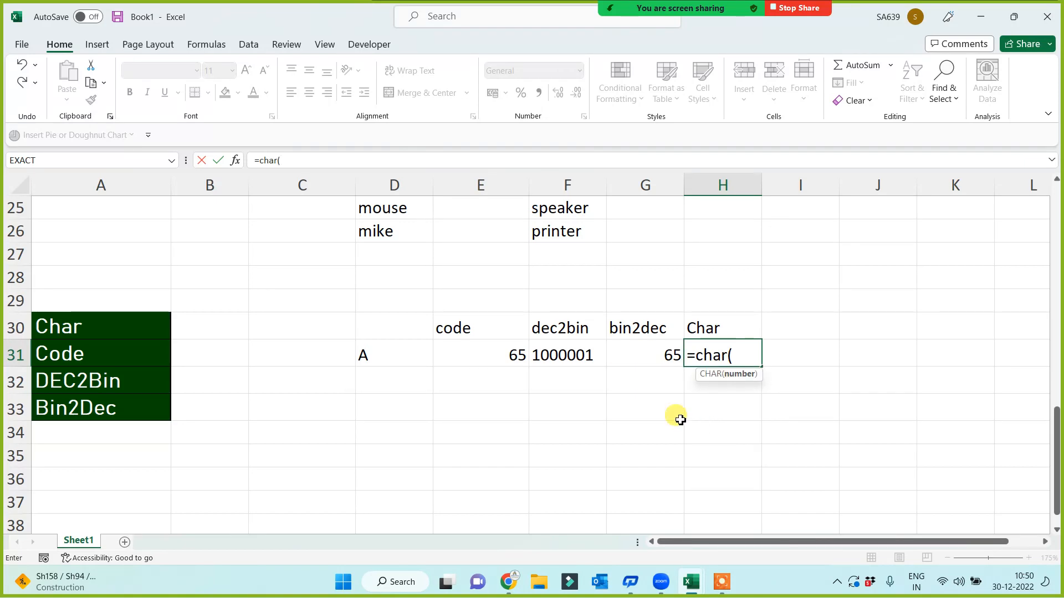
pyautogui.click(663, 357)
pyautogui.write(')')
pyautogui.press('Return')
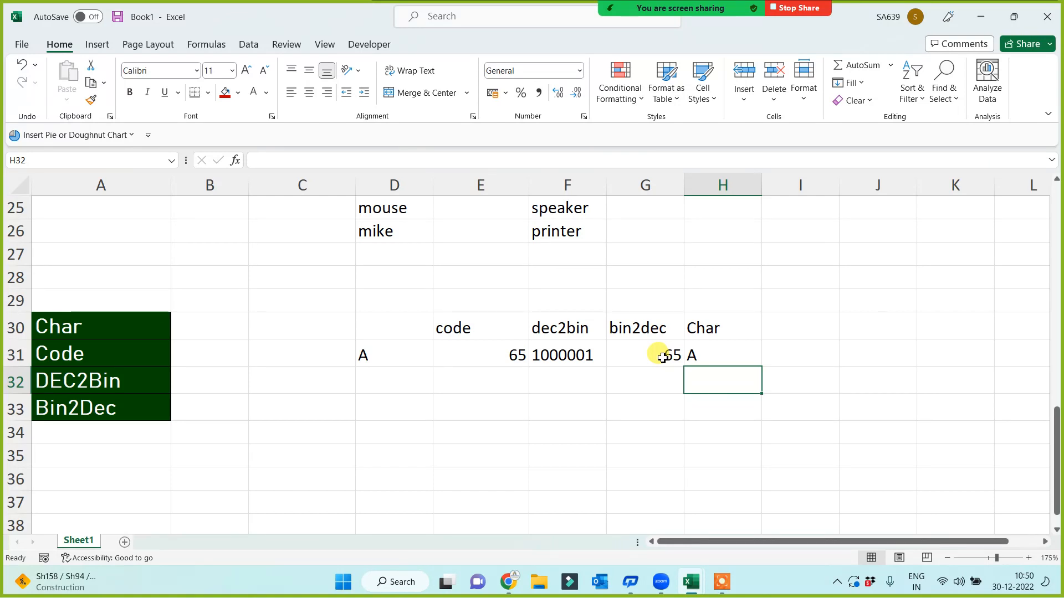
# Review the code, dec2bin, bin2dec and Char conversion cells
pyautogui.moveTo(437, 327); pyautogui.dragTo(648, 357)
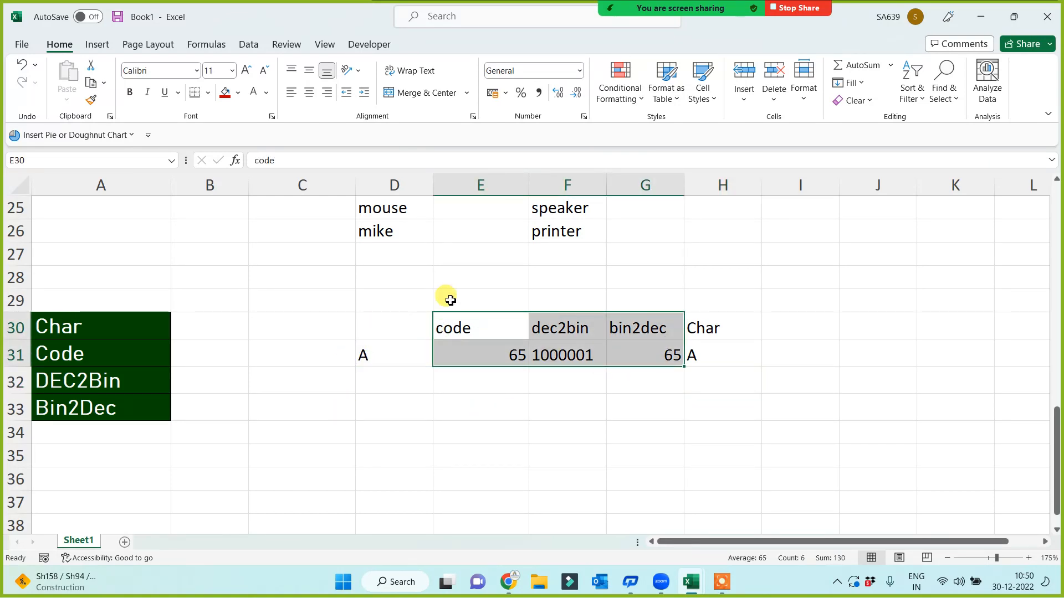
pyautogui.click(694, 356)
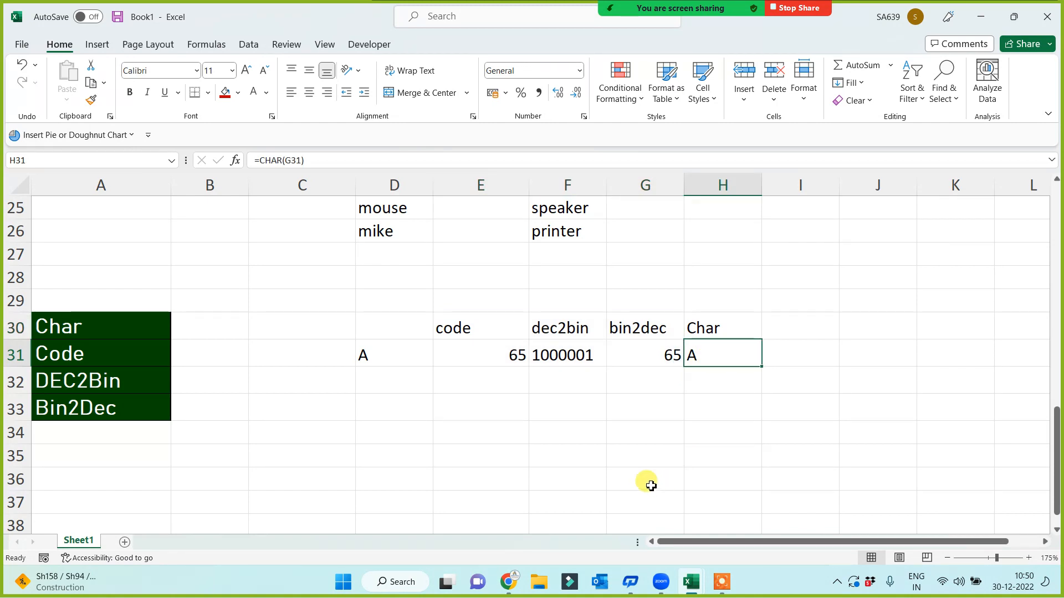
pyautogui.moveTo(443, 322); pyautogui.dragTo(629, 407)
pyautogui.click(510, 451)
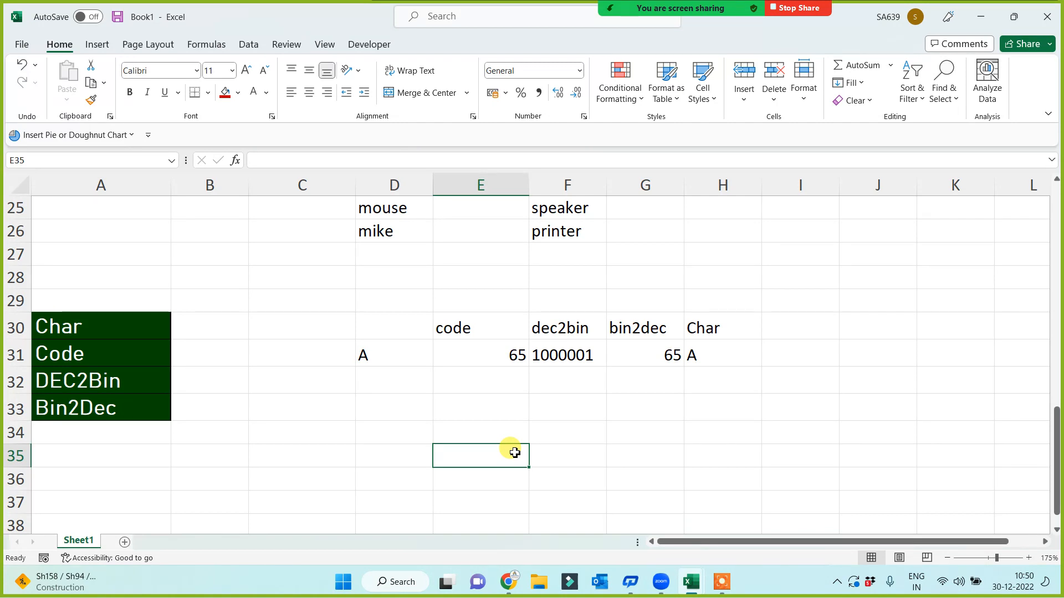
# Review the Char label and the CODE, DEC2BIN, BIN2DEC and CHAR formulas across row 31
pyautogui.click(73, 324)
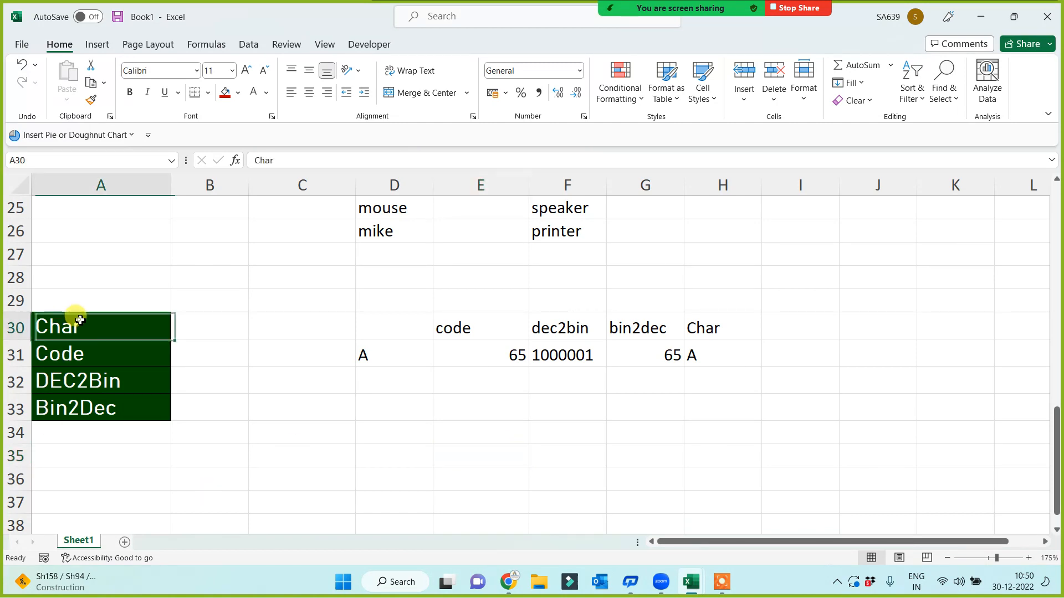
pyautogui.click(398, 362)
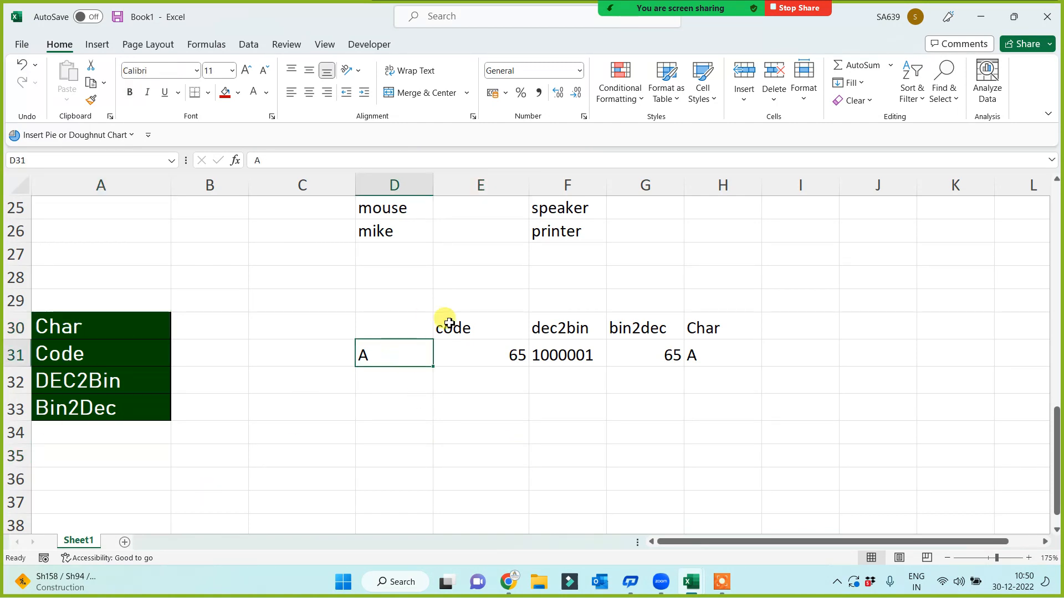
pyautogui.click(476, 356)
pyautogui.click(630, 349)
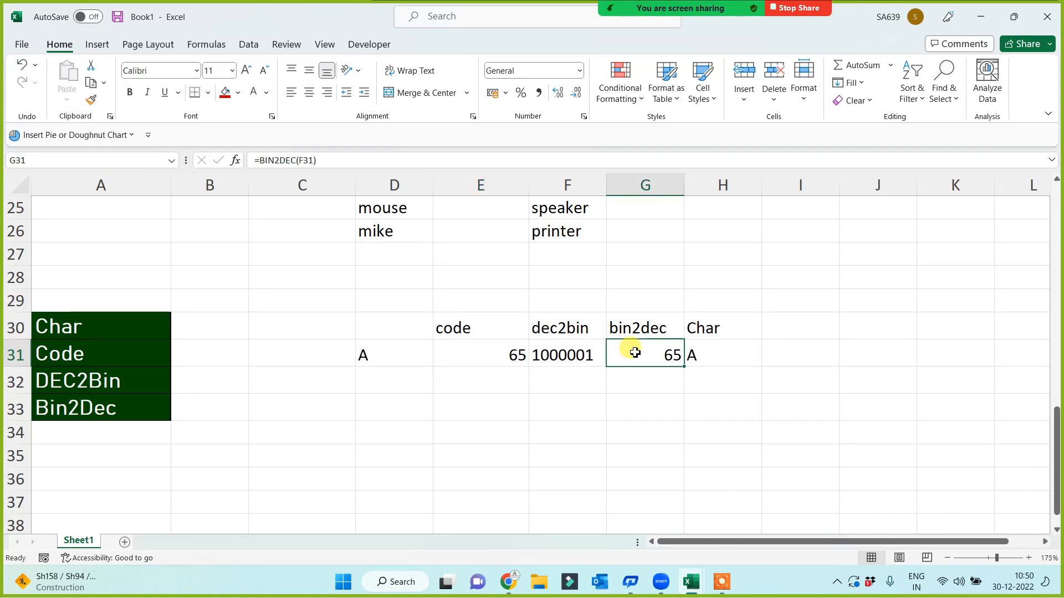
pyautogui.click(722, 350)
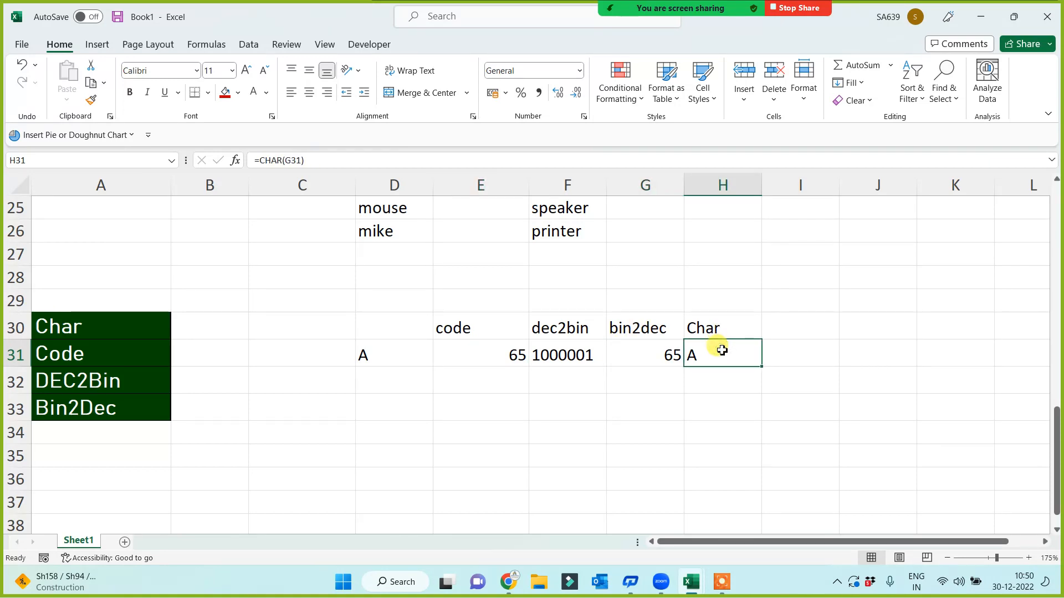
pyautogui.click(554, 353)
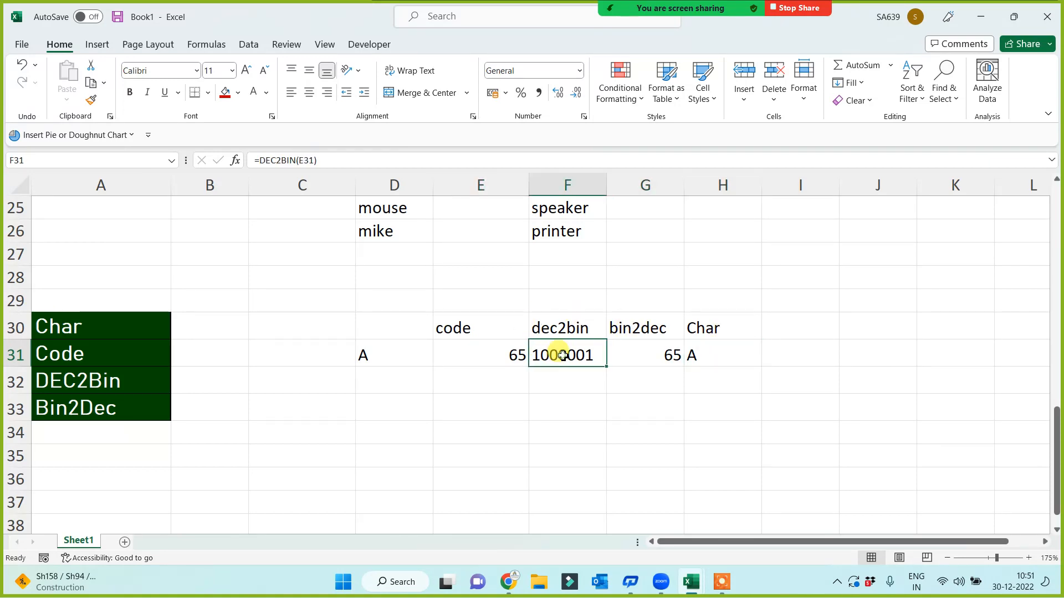
pyautogui.click(655, 354)
pyautogui.click(506, 351)
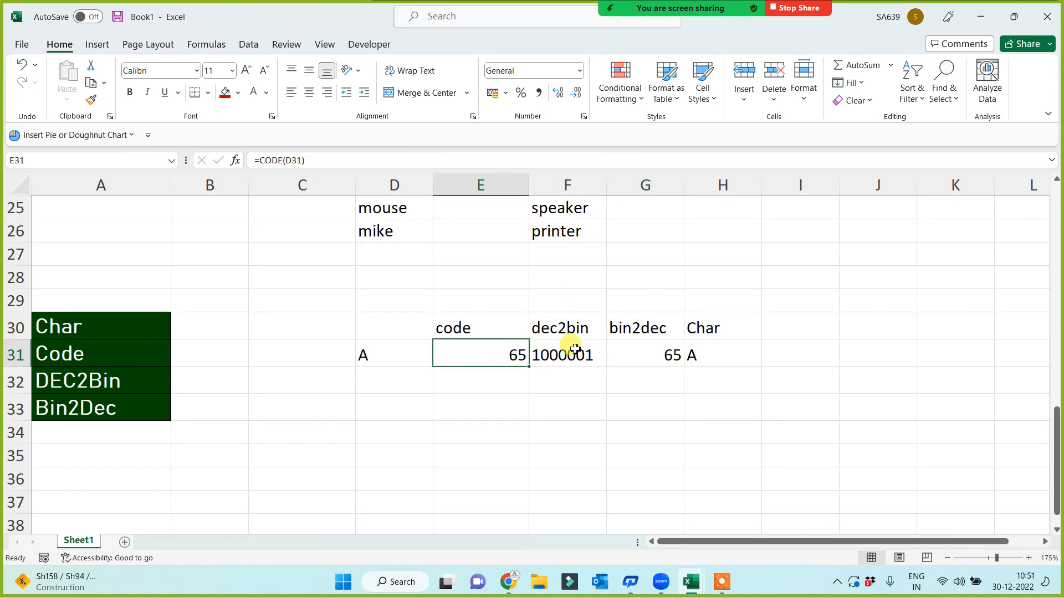
pyautogui.click(573, 350)
pyautogui.click(508, 458)
# Change D31 to @, then &, then lowercase a, watching row 31 recalculate
pyautogui.click(403, 350)
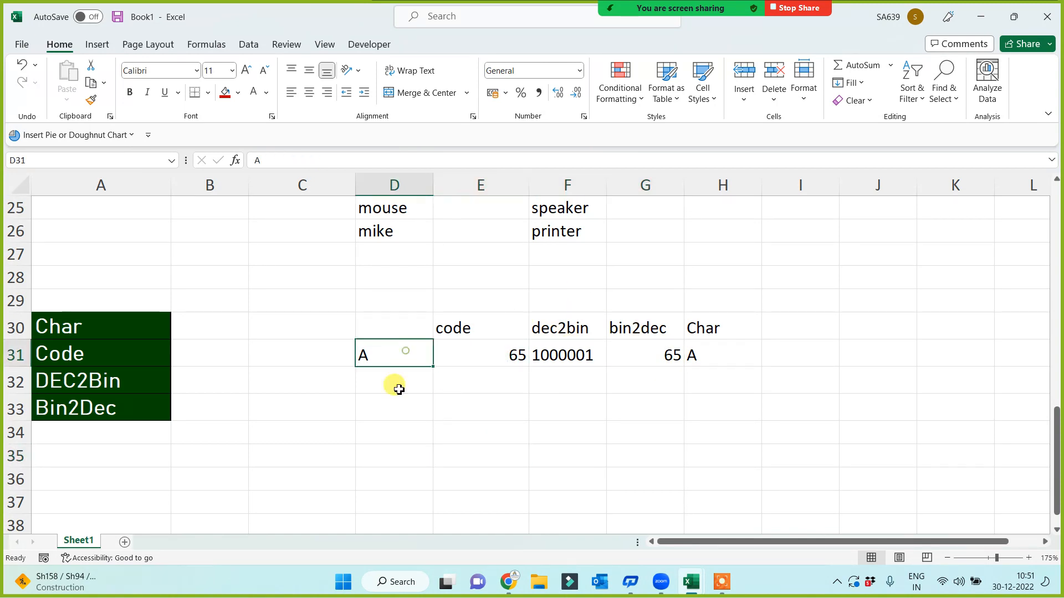
pyautogui.write('@')
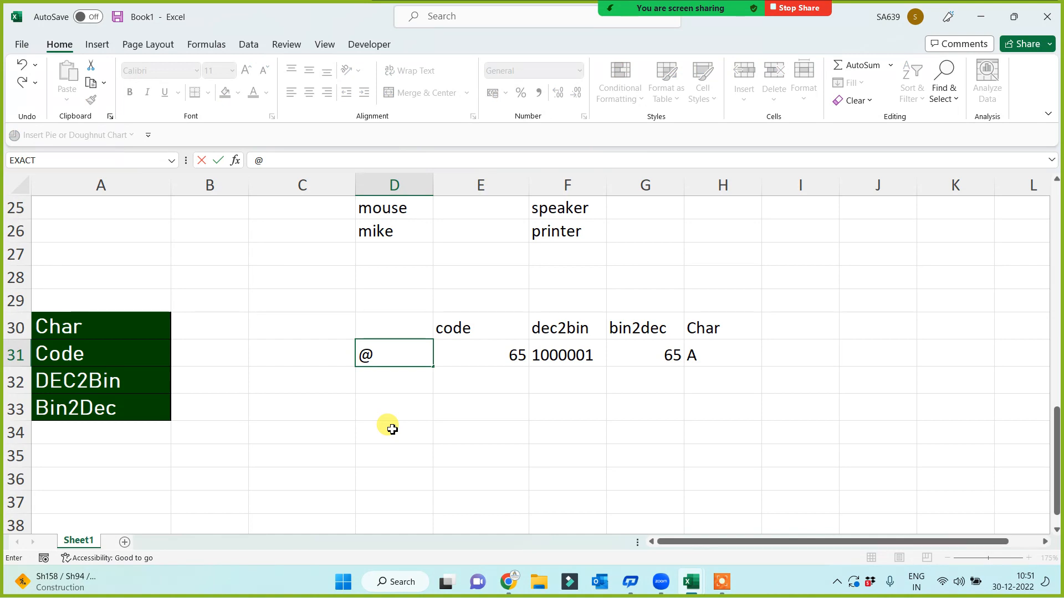
pyautogui.press('Return')
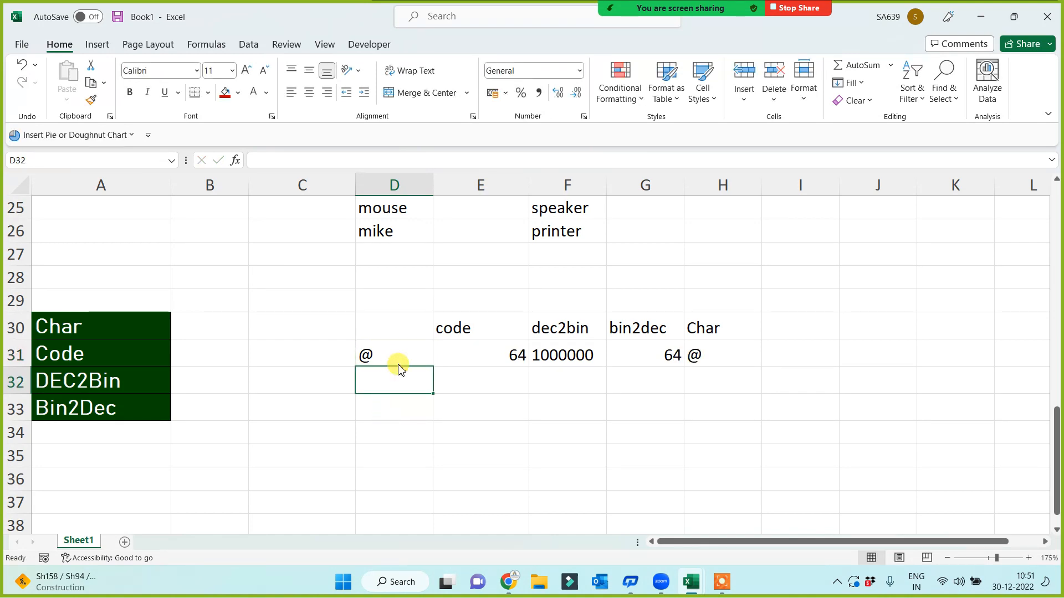
pyautogui.click(397, 354)
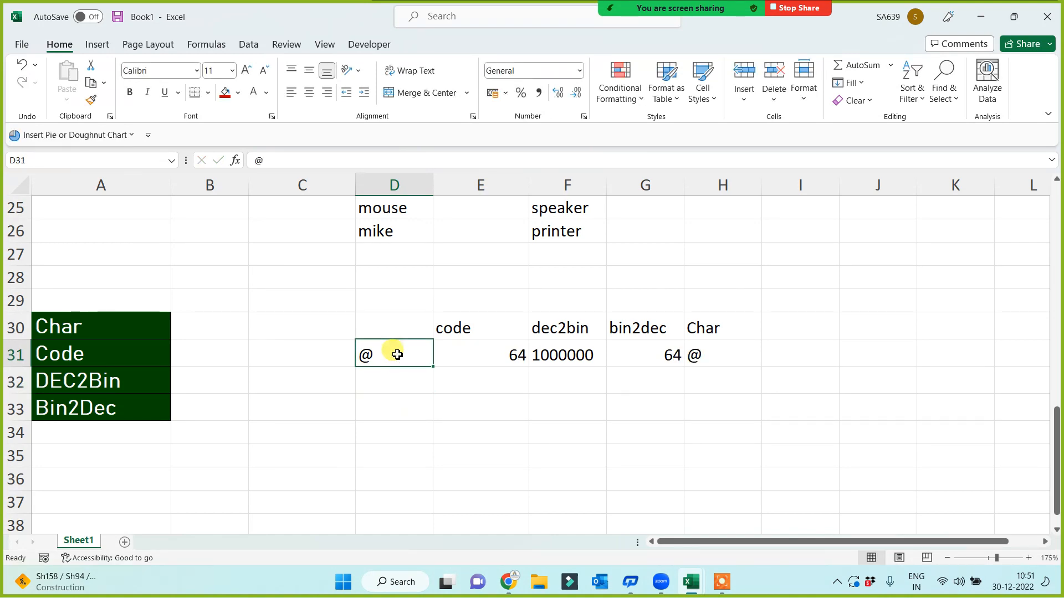
pyautogui.write('&')
pyautogui.press('Return')
pyautogui.click(397, 355)
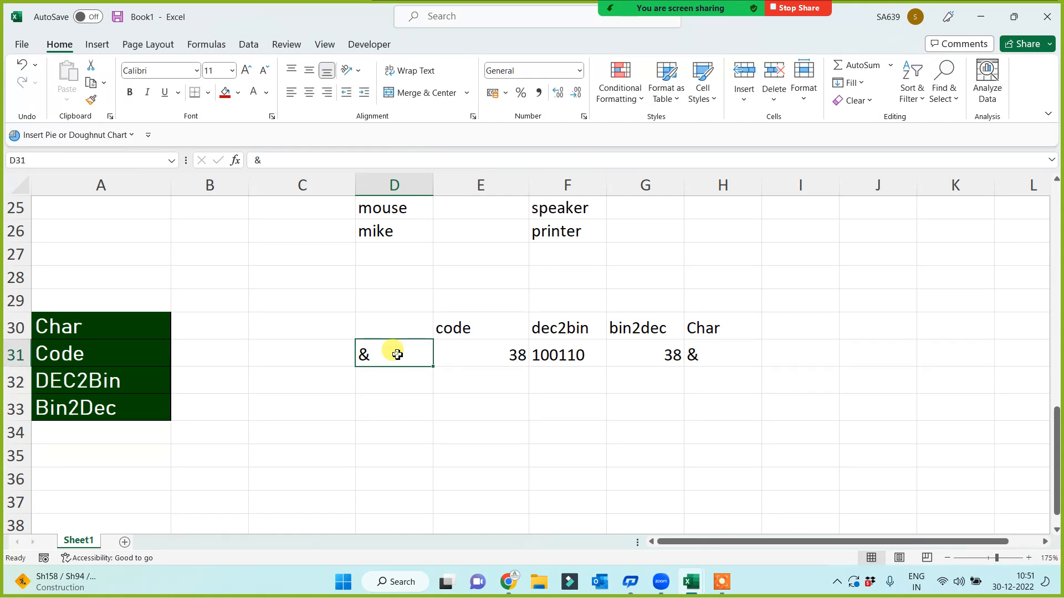
pyautogui.write('a')
pyautogui.click(380, 425)
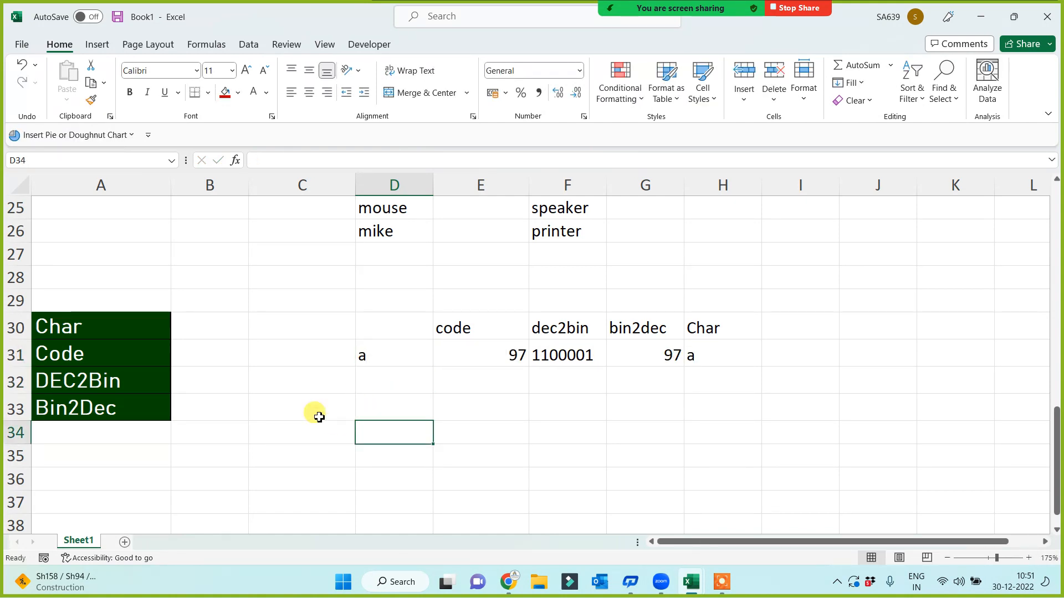
# Enter the note '255 Chars' in D33 and the label 'ASCII Code' in E33
pyautogui.click(395, 412)
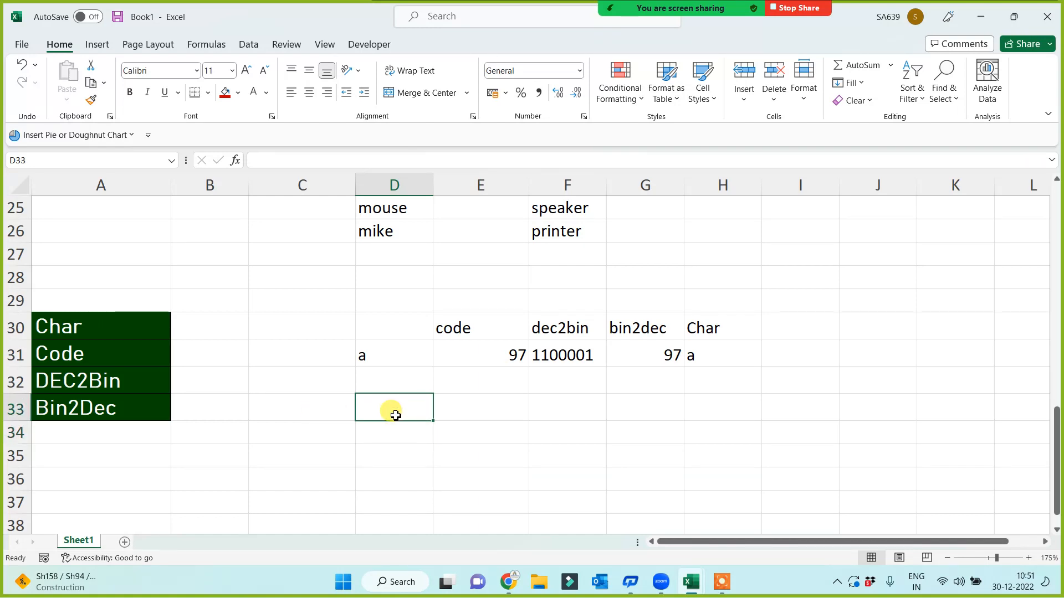
pyautogui.write('255')
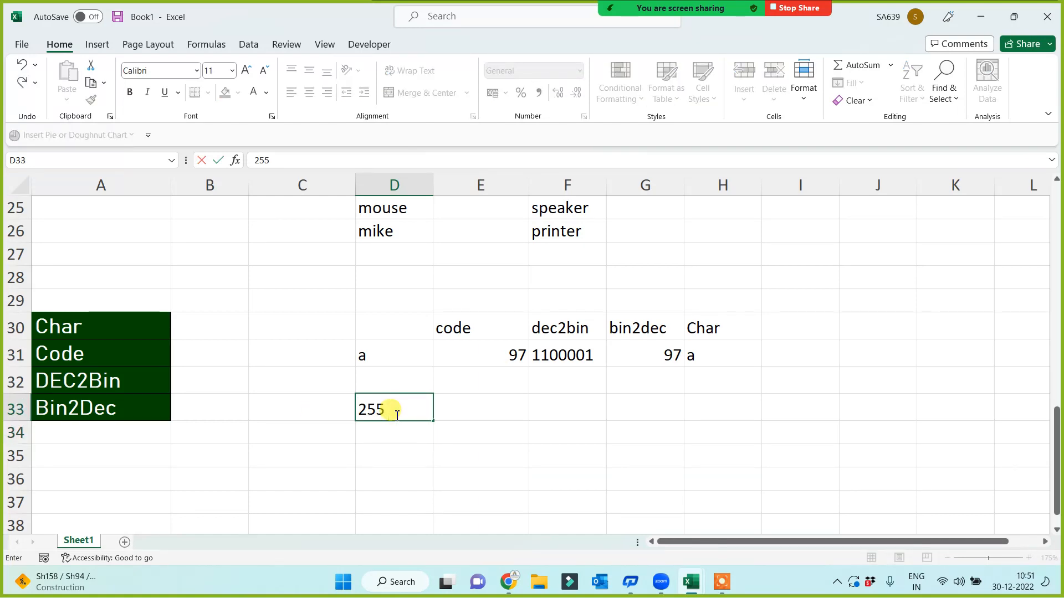
pyautogui.write(' Chars')
pyautogui.press('Tab')
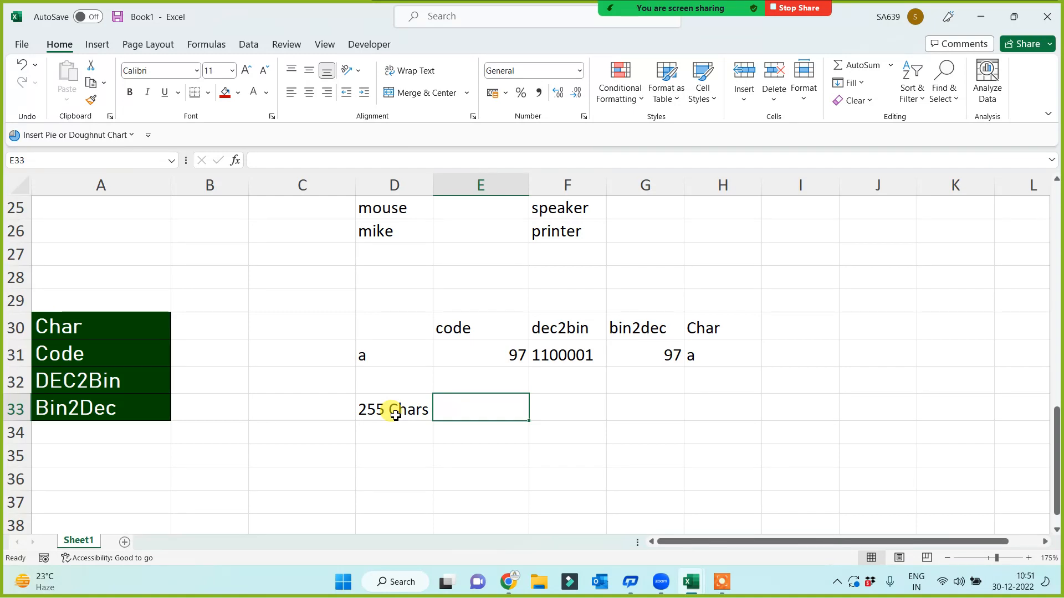
pyautogui.write('ASCII Code')
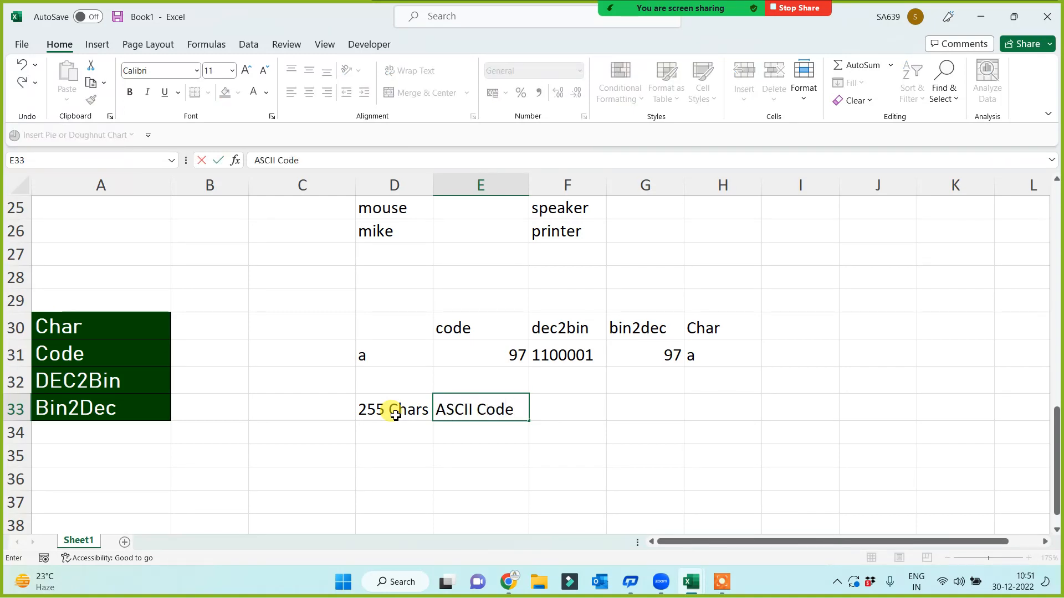
pyautogui.press('Return')
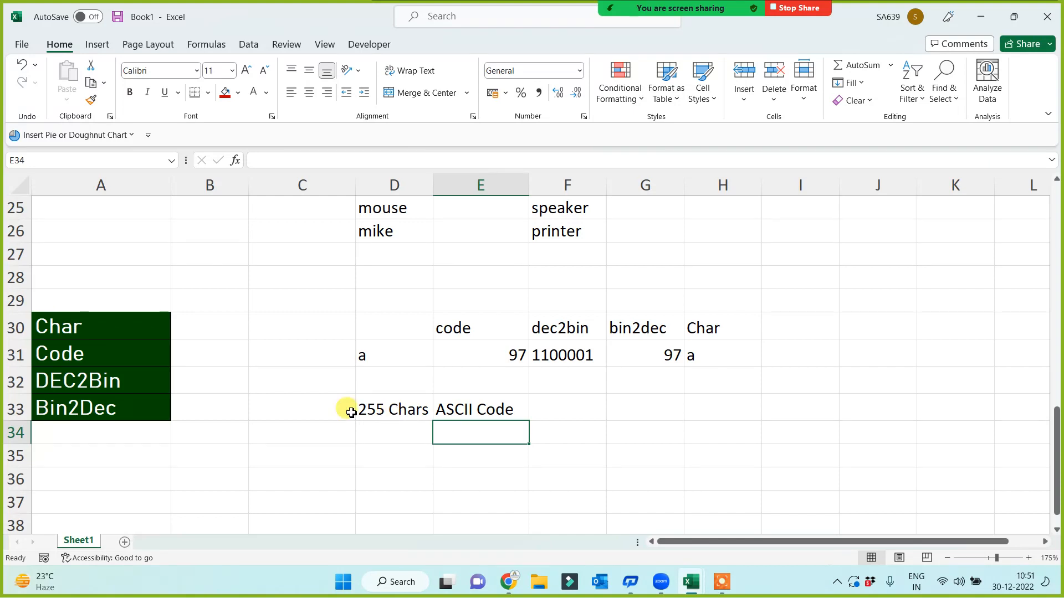
pyautogui.click(474, 415)
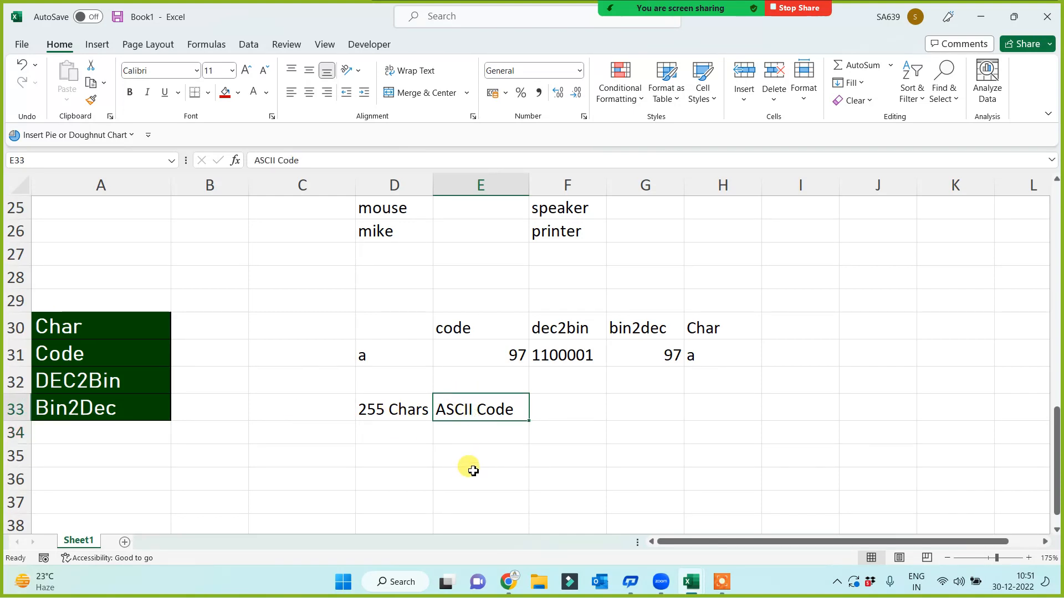
pyautogui.click(473, 471)
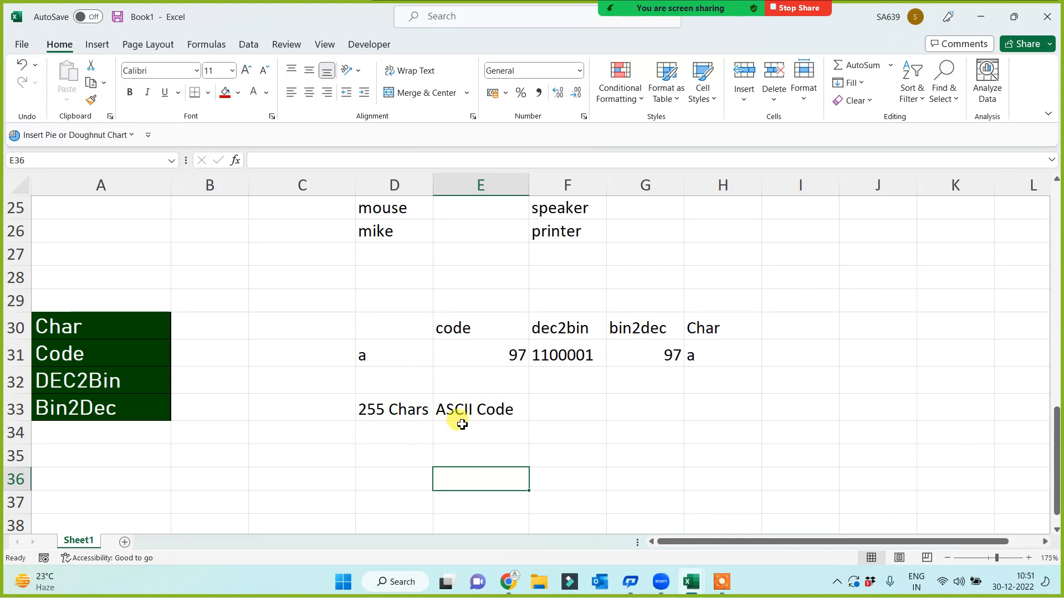
# Fill the Char, Code, DEC2Bin and Bin2Dec labels in A30:A33 red, then add a new worksheet
pyautogui.moveTo(83, 330); pyautogui.dragTo(78, 406)
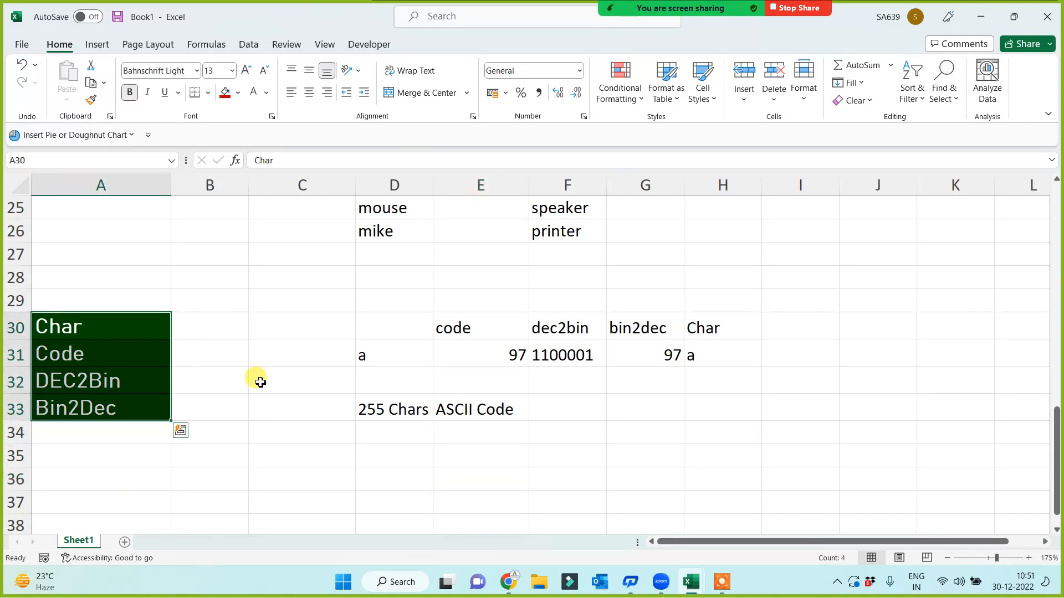
pyautogui.click(224, 91)
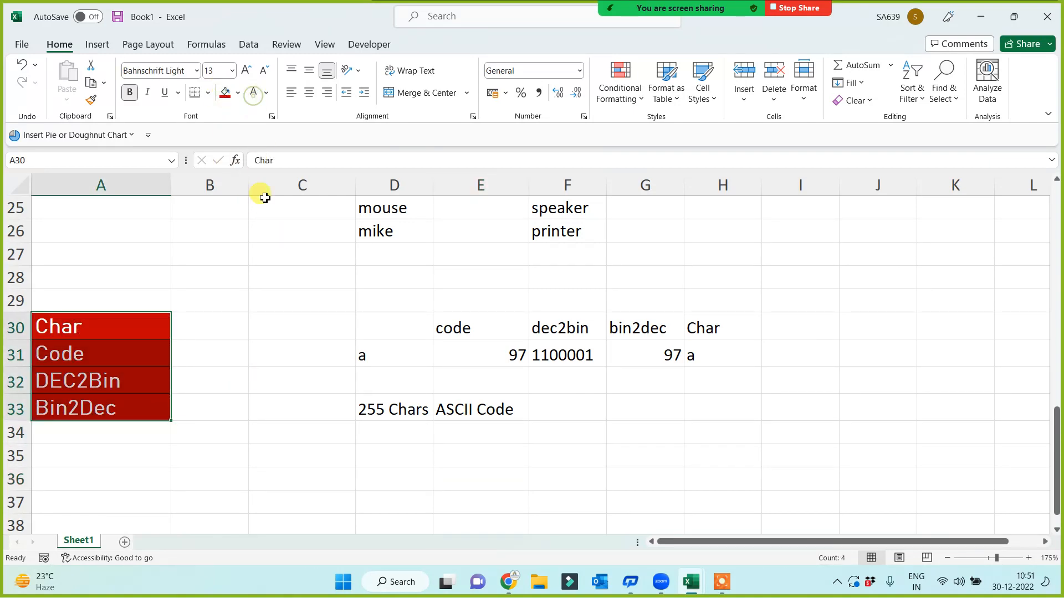
pyautogui.click(365, 415)
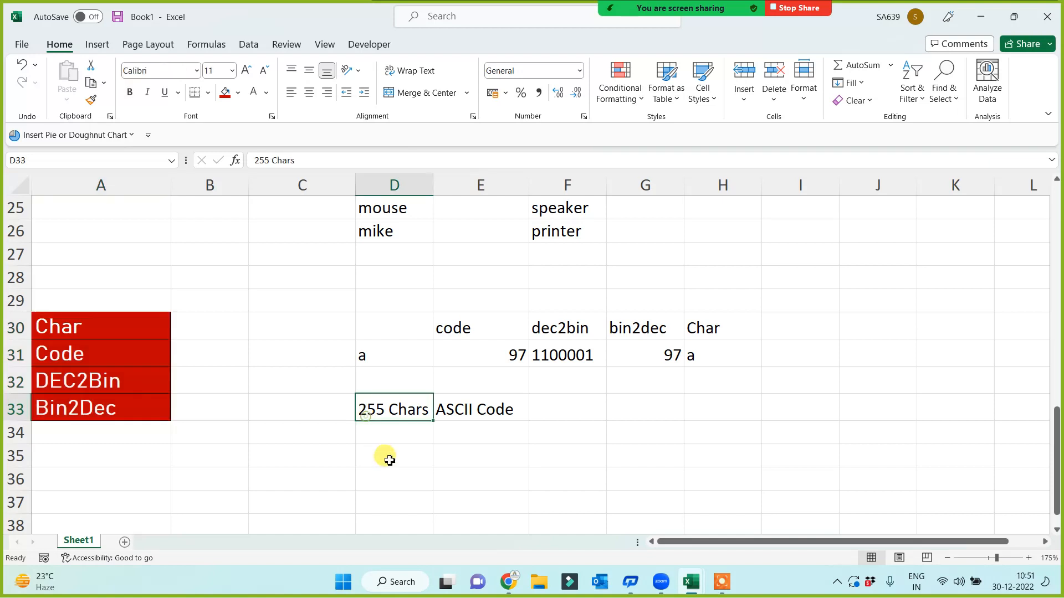
pyautogui.click(123, 542)
# Rename the new sheet to 'ASCII Table' and enter 1 in A1
pyautogui.doubleClick(123, 541)
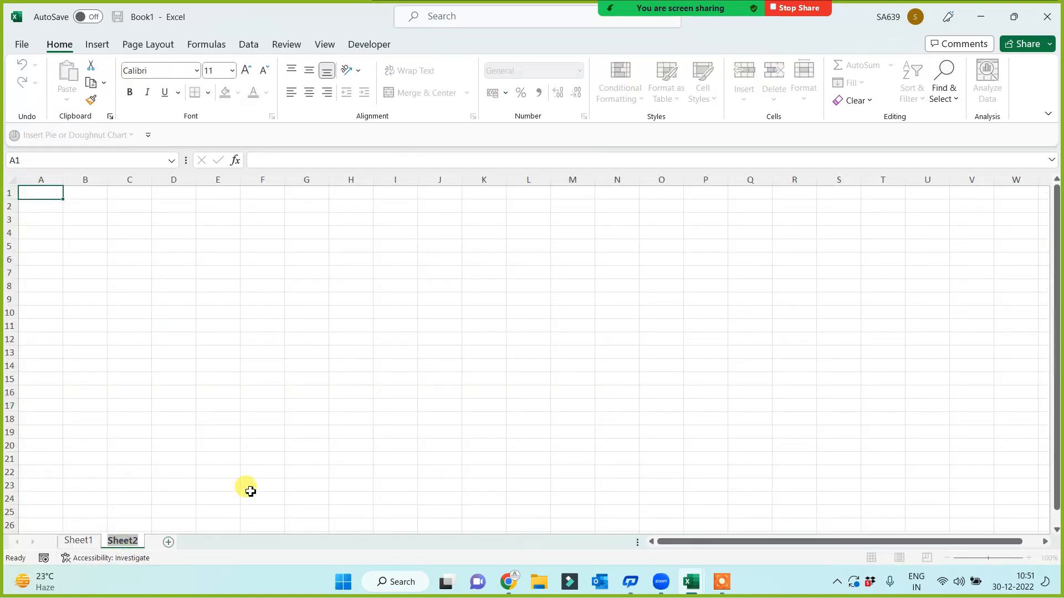
pyautogui.write('ASCI')
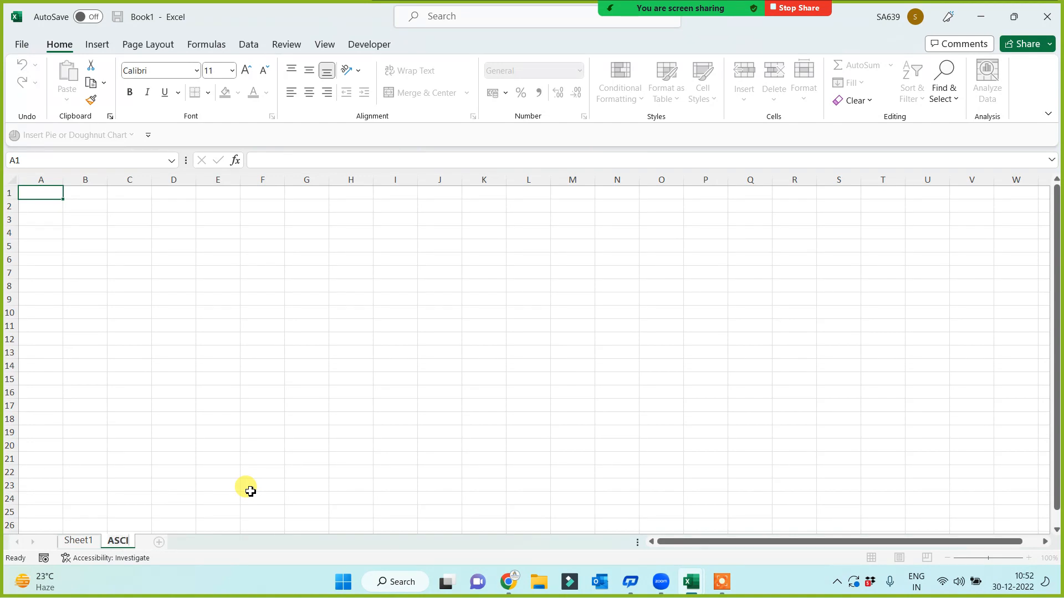
pyautogui.write('I Table')
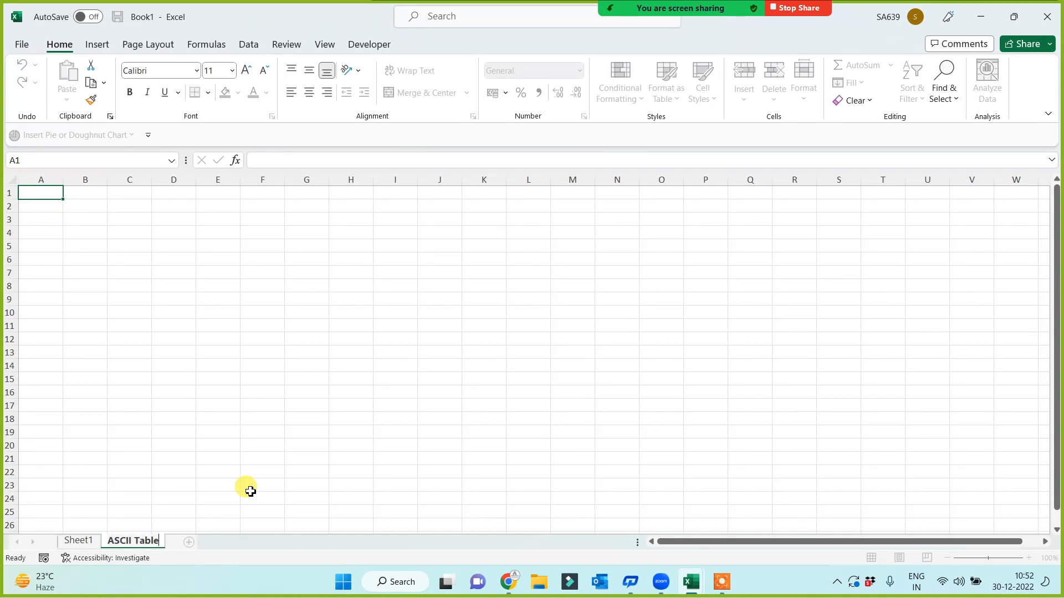
pyautogui.click(127, 352)
pyautogui.click(38, 192)
pyautogui.write('1')
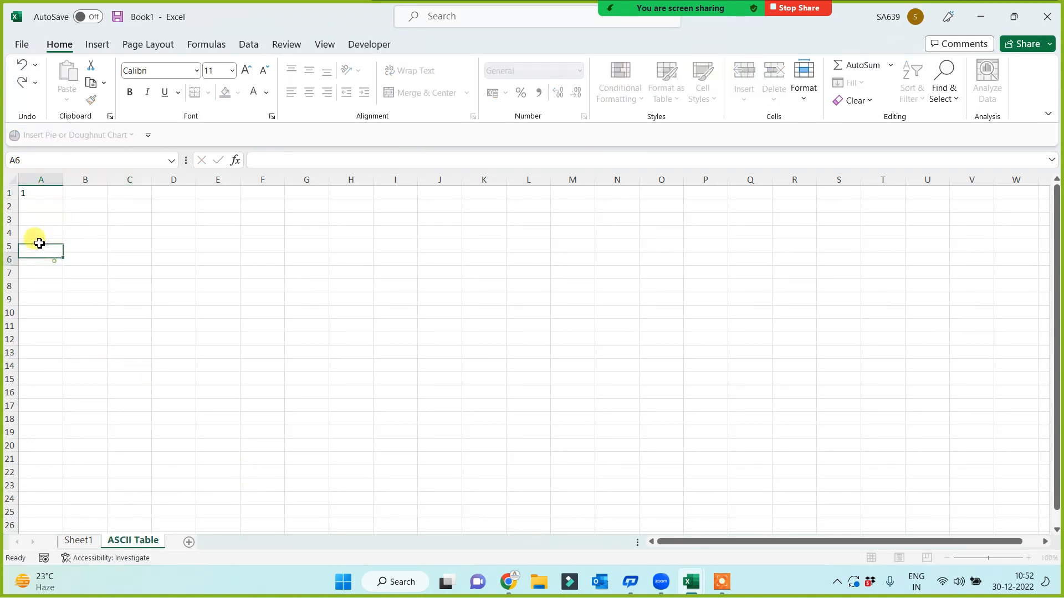
pyautogui.click(39, 260)
# Fill column A with a series from 1 to 260 in steps of 1
pyautogui.click(39, 193)
pyautogui.click(854, 83)
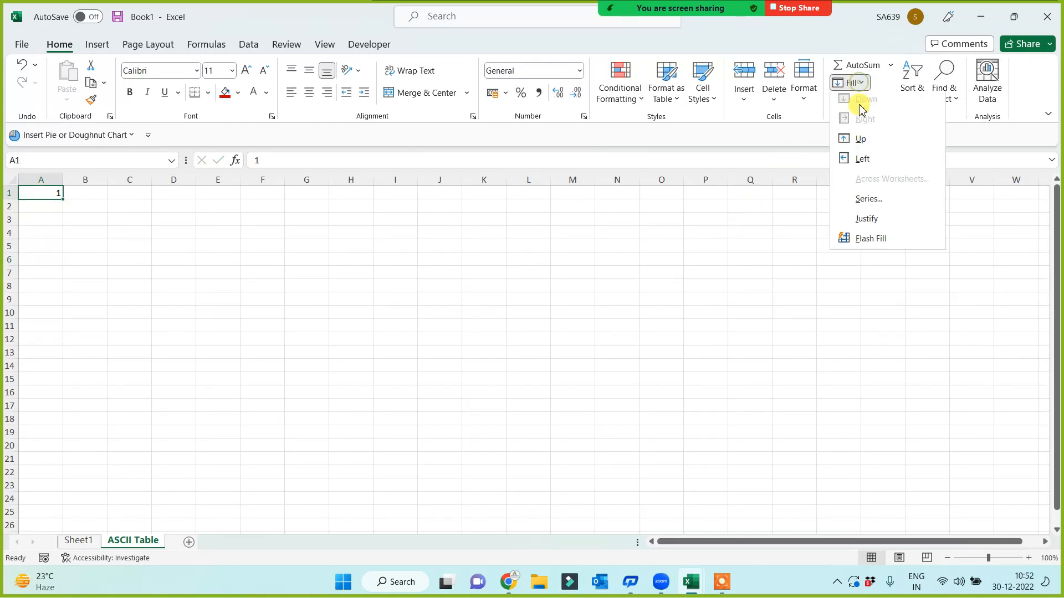
pyautogui.click(868, 203)
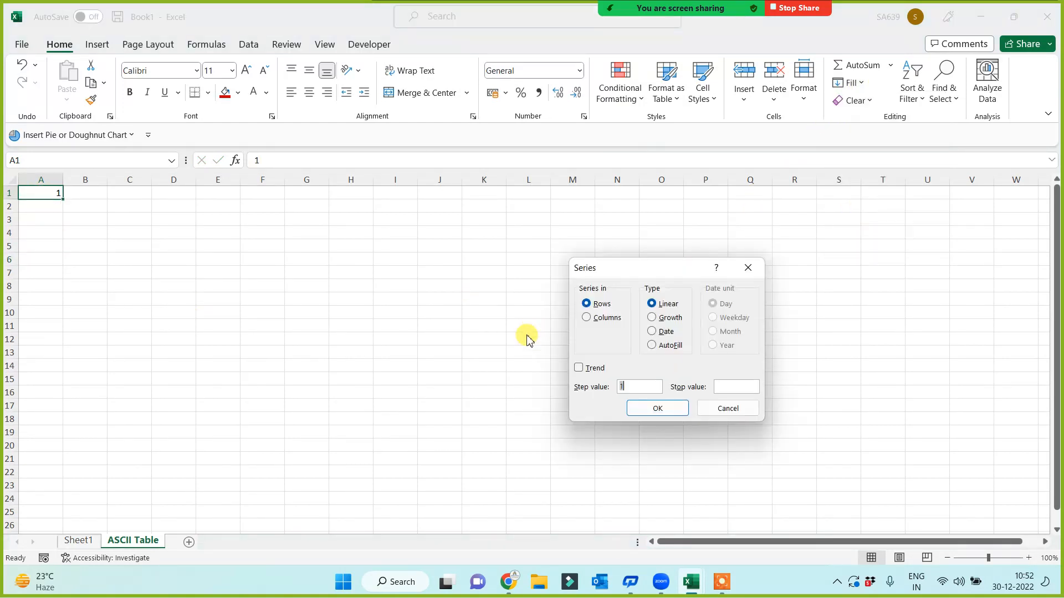
pyautogui.click(588, 317)
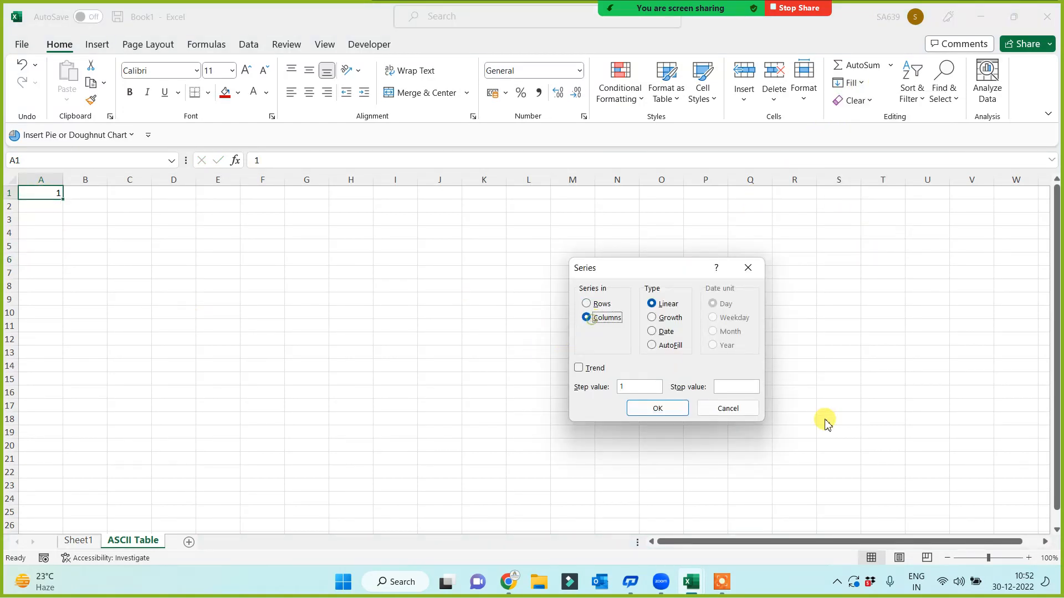
pyautogui.click(737, 388)
pyautogui.write('260')
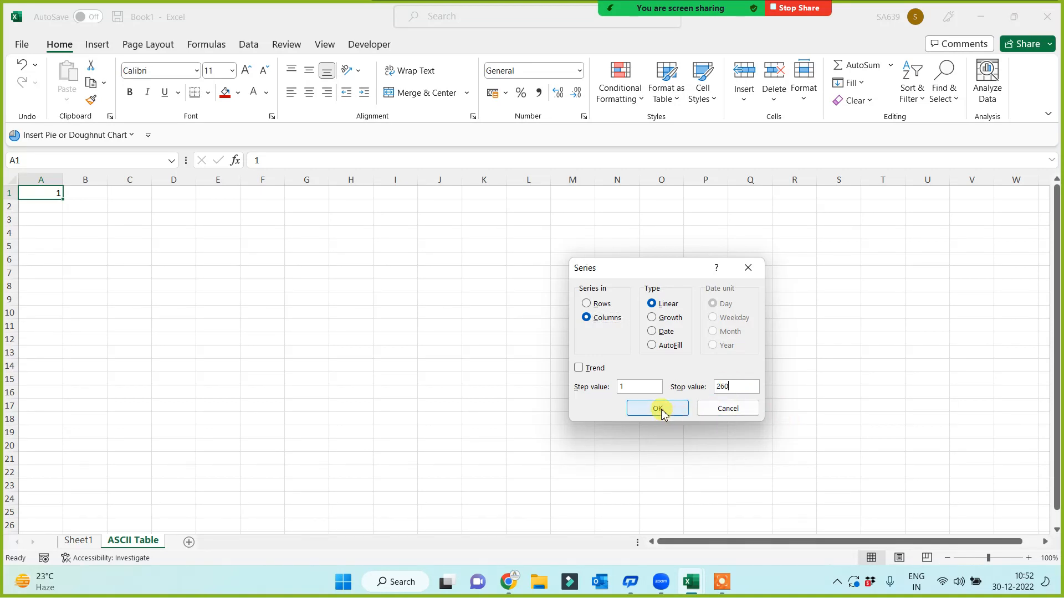
pyautogui.click(658, 408)
pyautogui.keyDown('ctrl'); pyautogui.scroll(8, 312, 464); pyautogui.keyUp('ctrl')
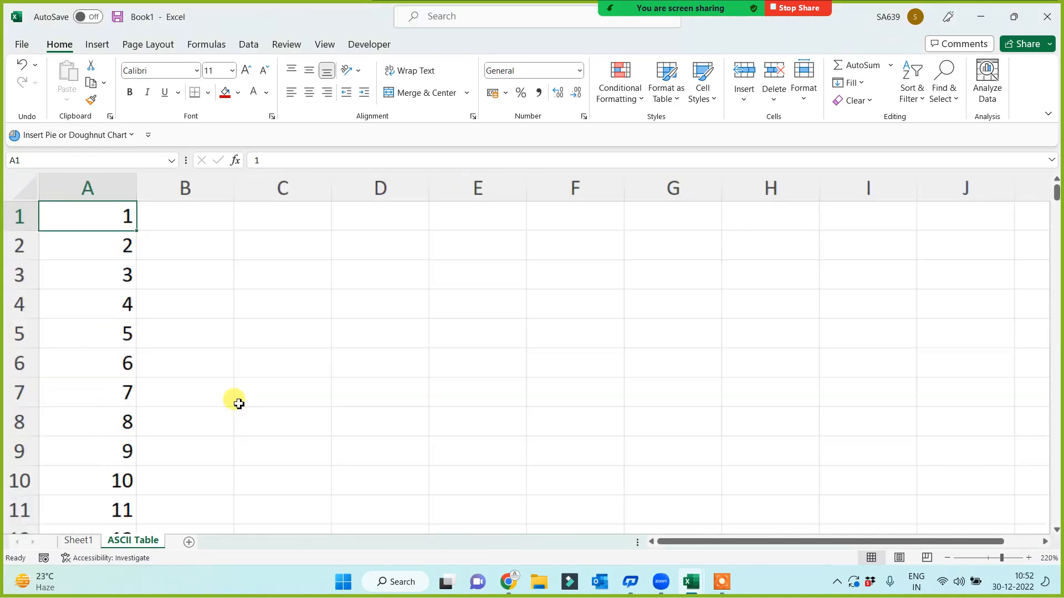
# Enter =CHAR(A1) in B1 and copy it down column B to row 260
pyautogui.click(185, 210)
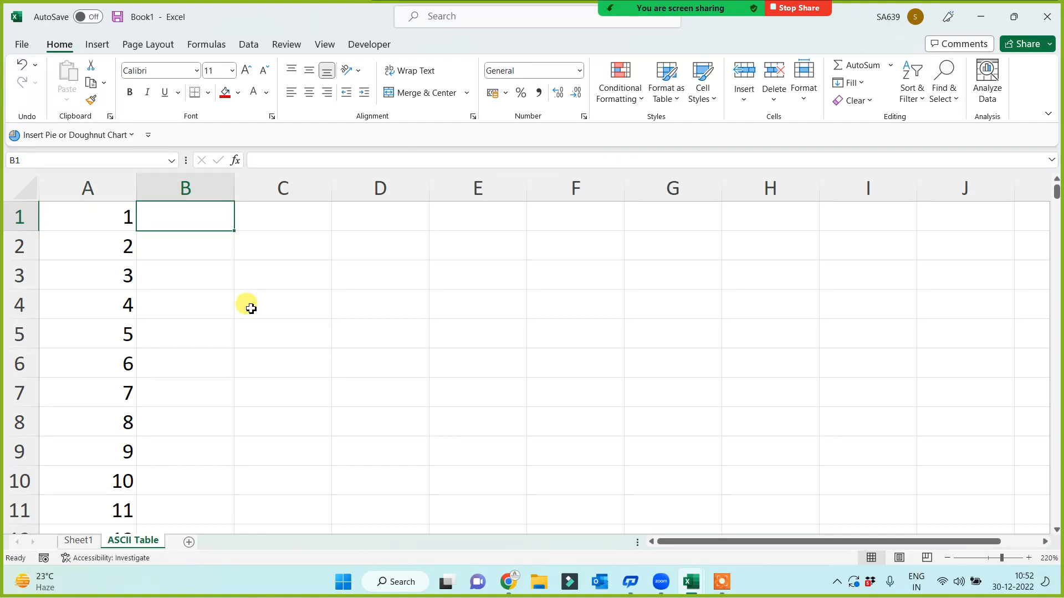
pyautogui.click(107, 187)
pyautogui.click(21, 210)
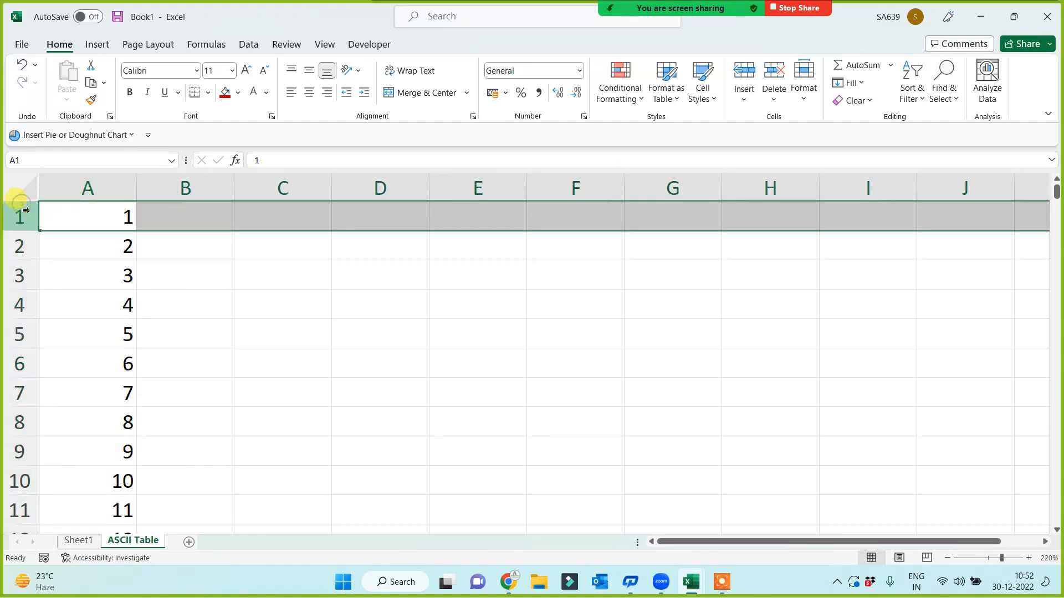
pyautogui.click(220, 222)
pyautogui.write('=char(')
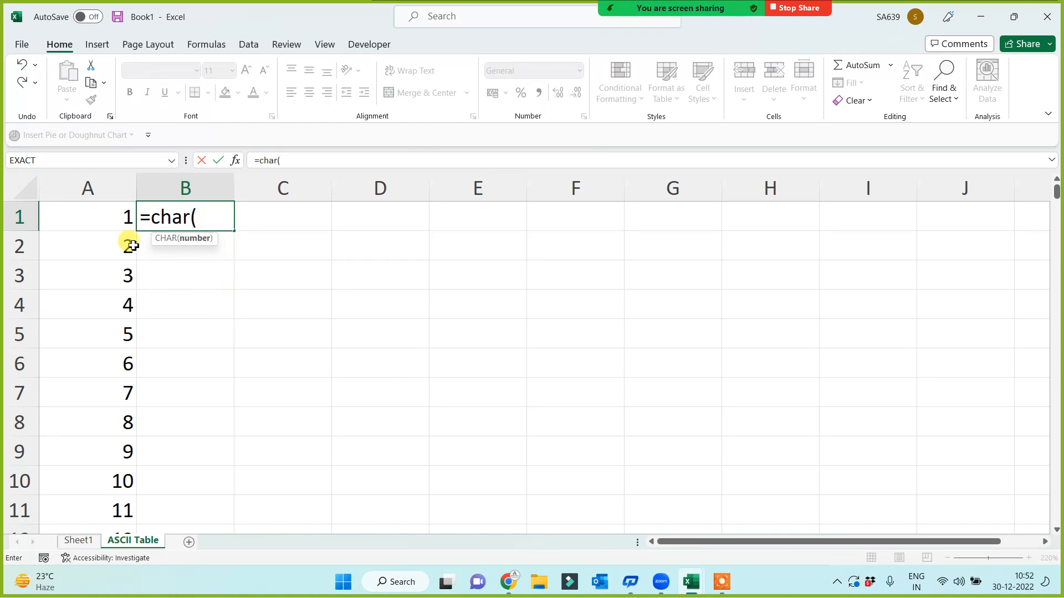
pyautogui.click(104, 227)
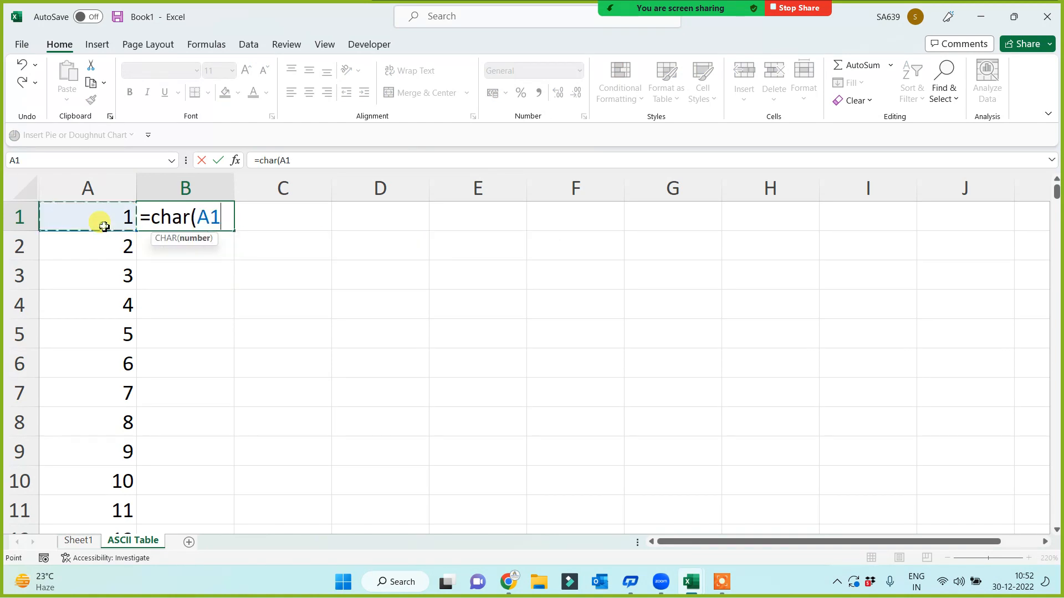
pyautogui.write(')')
pyautogui.press('Return')
pyautogui.click(194, 220)
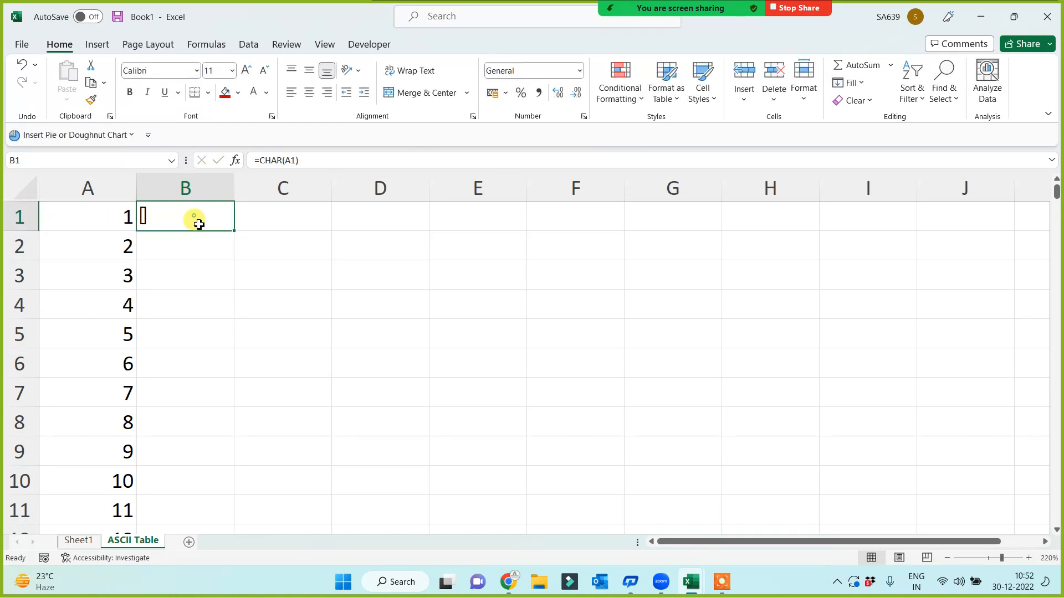
pyautogui.doubleClick(235, 230)
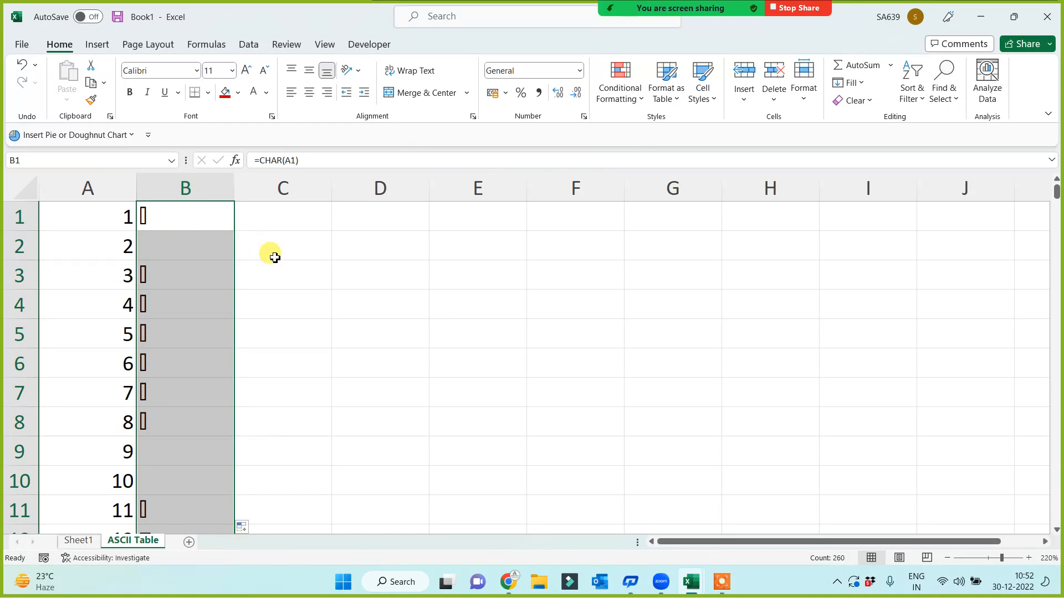
# Inspect the CHAR results for codes 35, 36, the digit 1 and code 65 (A)
pyautogui.scroll(-11, 275, 274)
pyautogui.scroll(2, 147, 364)
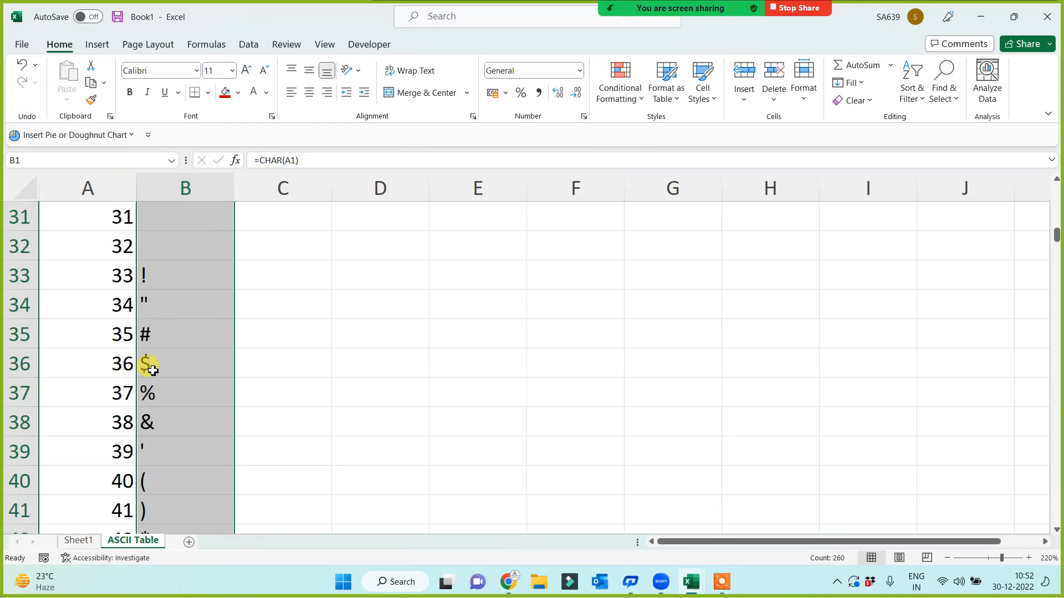
pyautogui.scroll(-2, 199, 369)
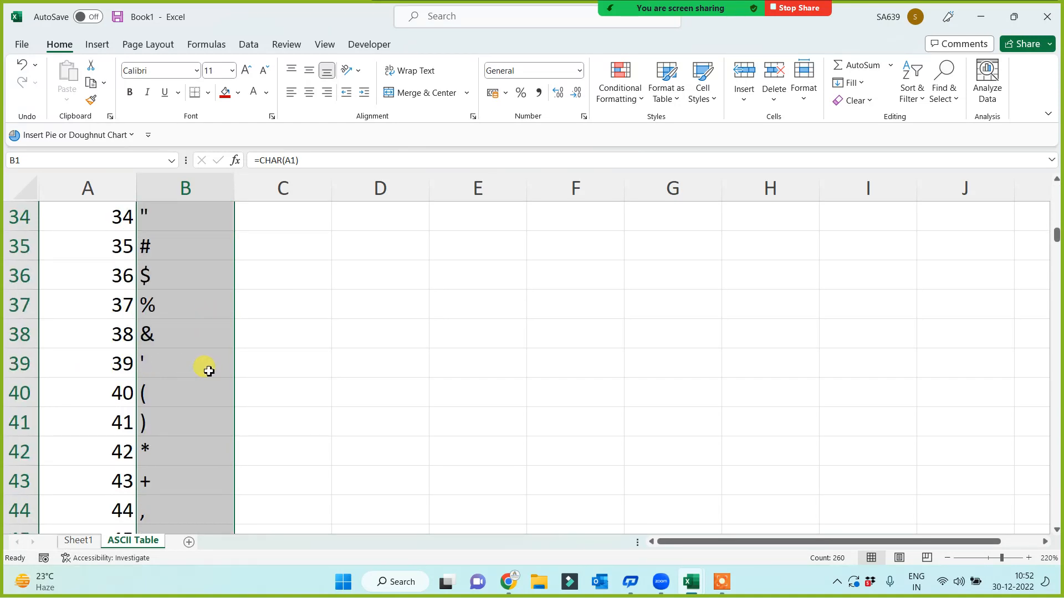
pyautogui.click(168, 250)
pyautogui.click(160, 287)
pyautogui.moveTo(83, 237); pyautogui.dragTo(109, 394)
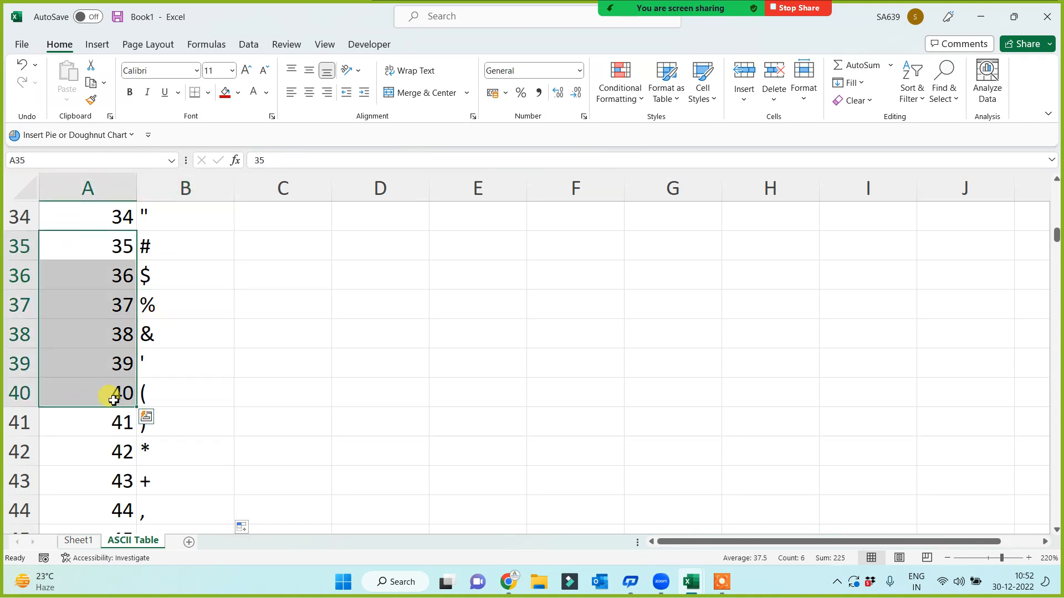
pyautogui.scroll(-2, 172, 400)
pyautogui.scroll(-3, 172, 400)
pyautogui.click(172, 225)
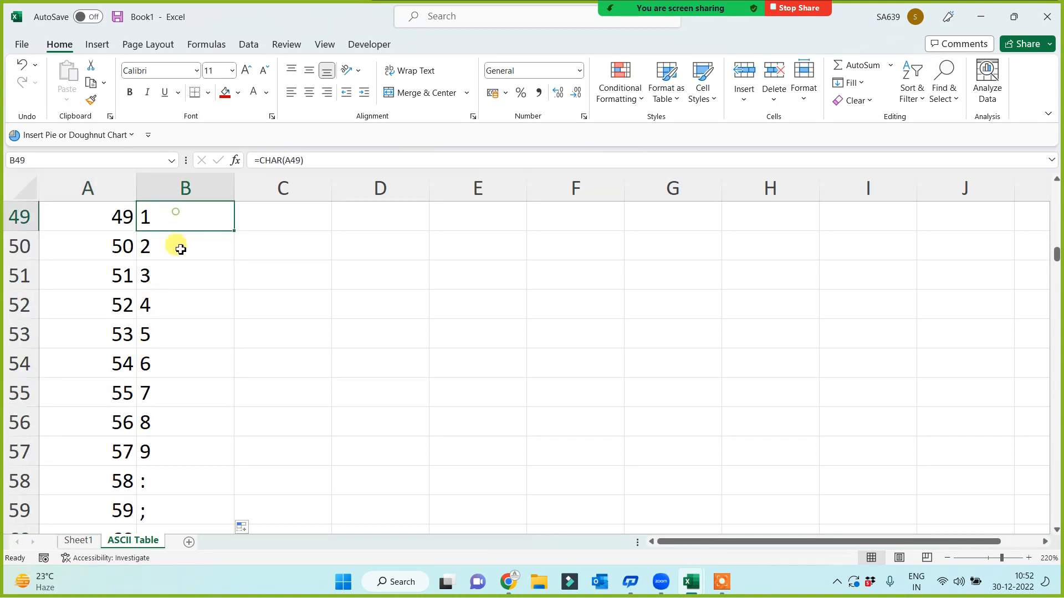
pyautogui.moveTo(101, 223); pyautogui.dragTo(103, 425)
pyautogui.scroll(-4, 194, 404)
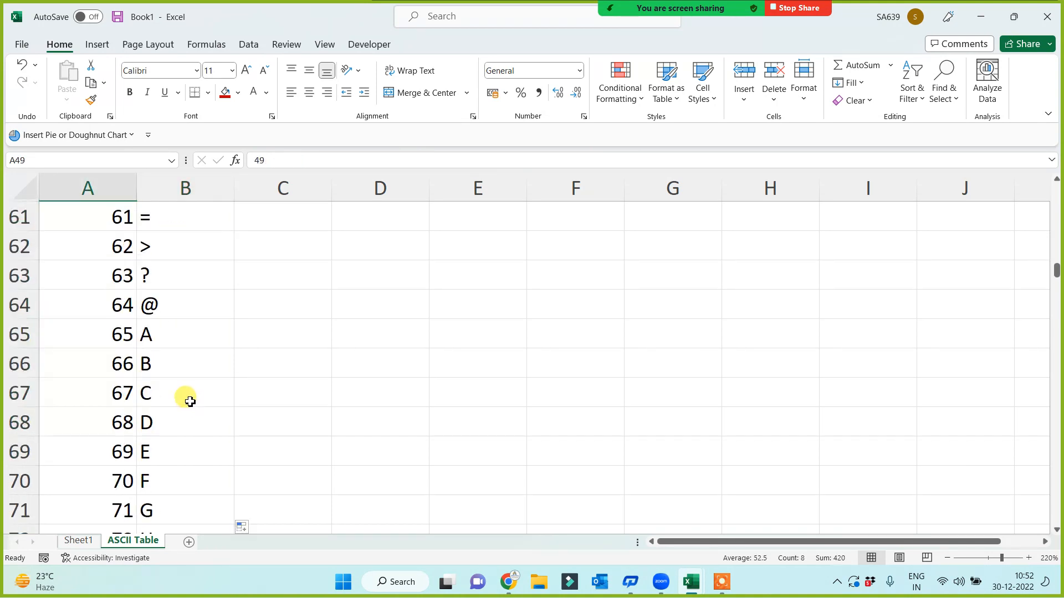
pyautogui.click(184, 332)
pyautogui.click(88, 332)
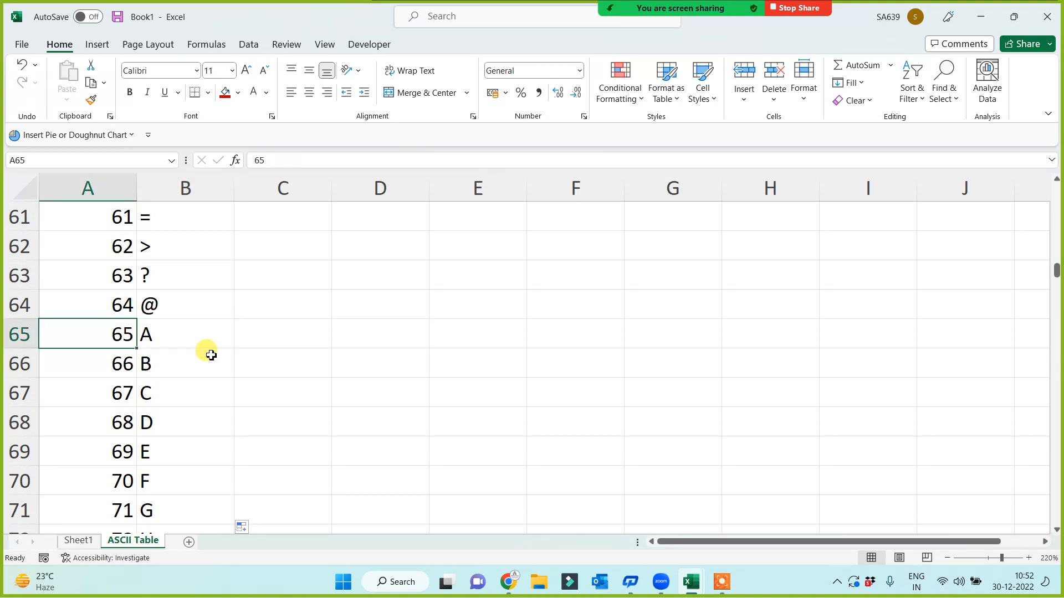
pyautogui.scroll(-6, 199, 351)
pyautogui.scroll(-5, 201, 412)
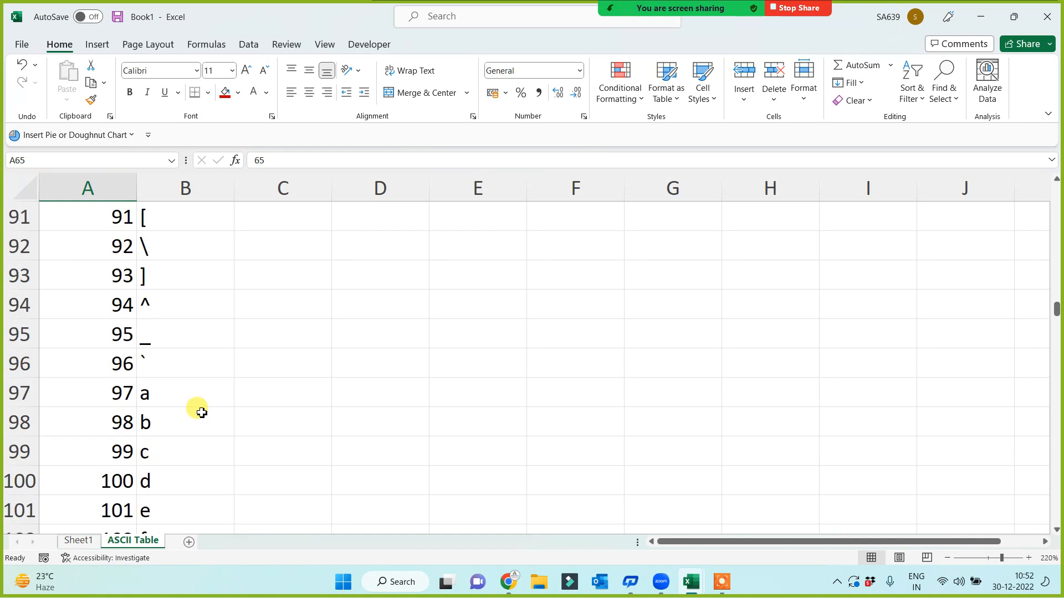
# Check that code 97 returns lowercase a and scroll through the higher codes
pyautogui.click(89, 305)
pyautogui.moveTo(183, 307); pyautogui.dragTo(90, 305)
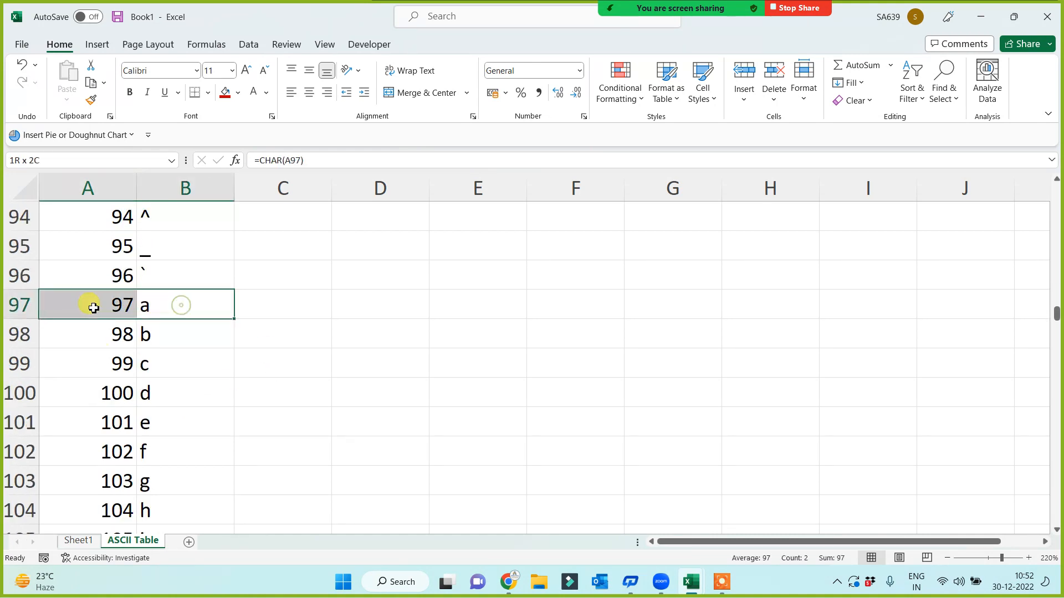
pyautogui.scroll(3, 178, 311)
pyautogui.scroll(-20, 182, 494)
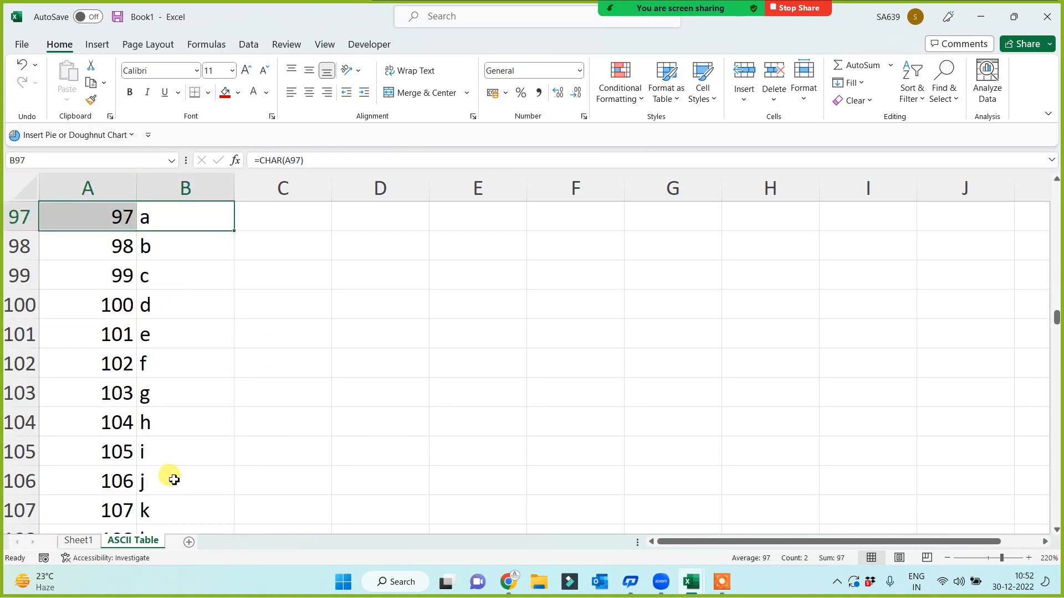
pyautogui.scroll(-18, 169, 422)
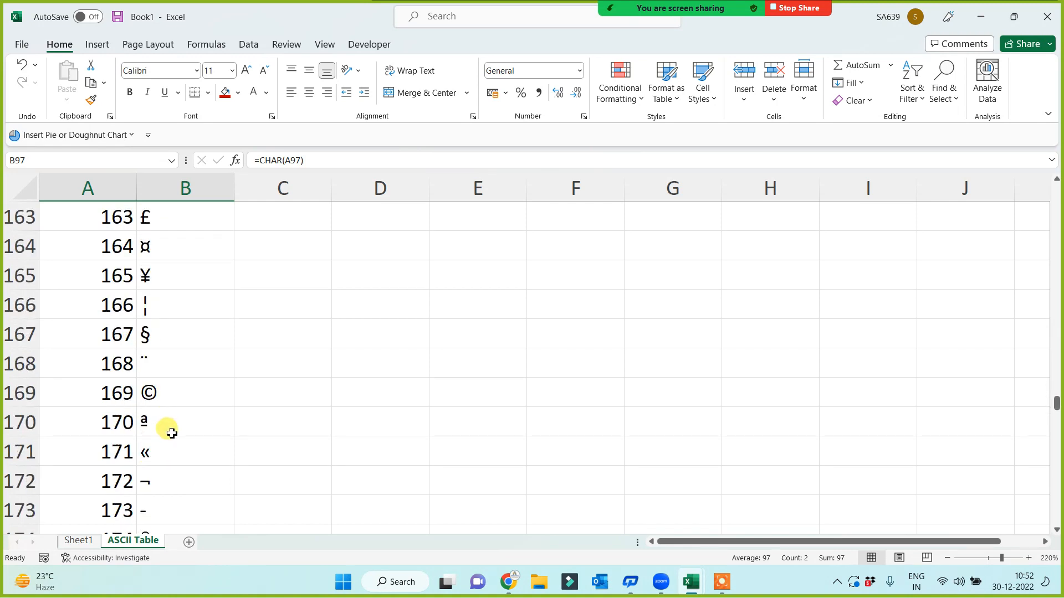
pyautogui.scroll(-18, 172, 433)
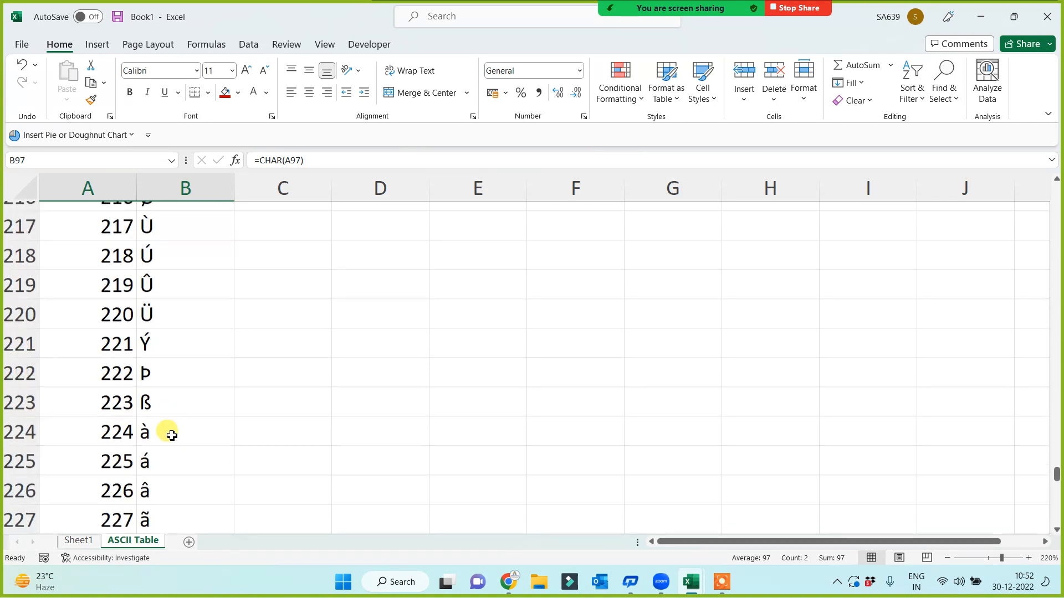
pyautogui.scroll(2, 124, 375)
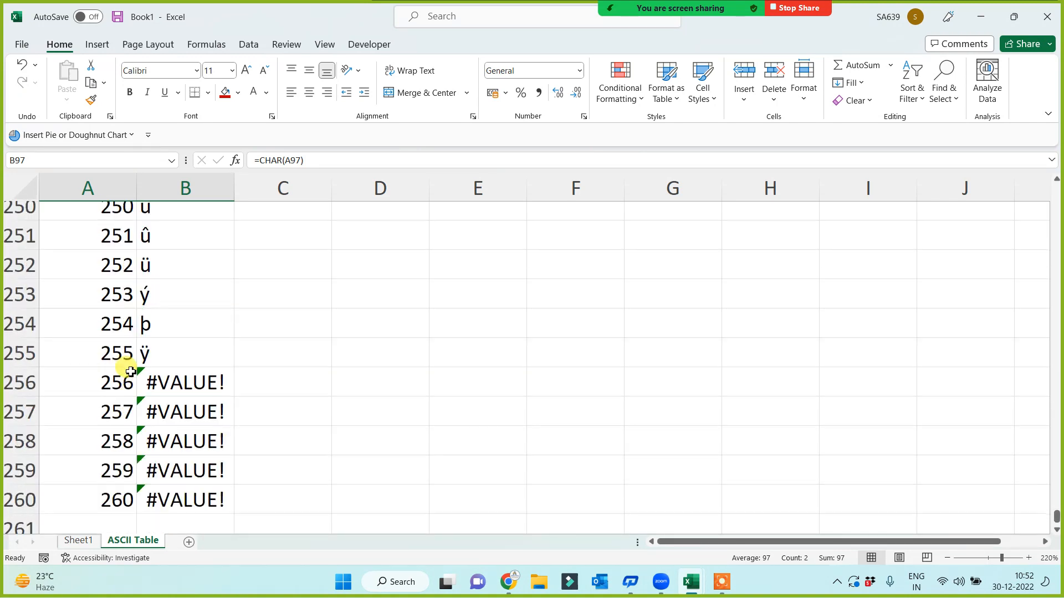
# Highlight the #VALUE! errors for codes 256–260 and the characters for codes 250–255
pyautogui.moveTo(88, 361); pyautogui.dragTo(204, 363)
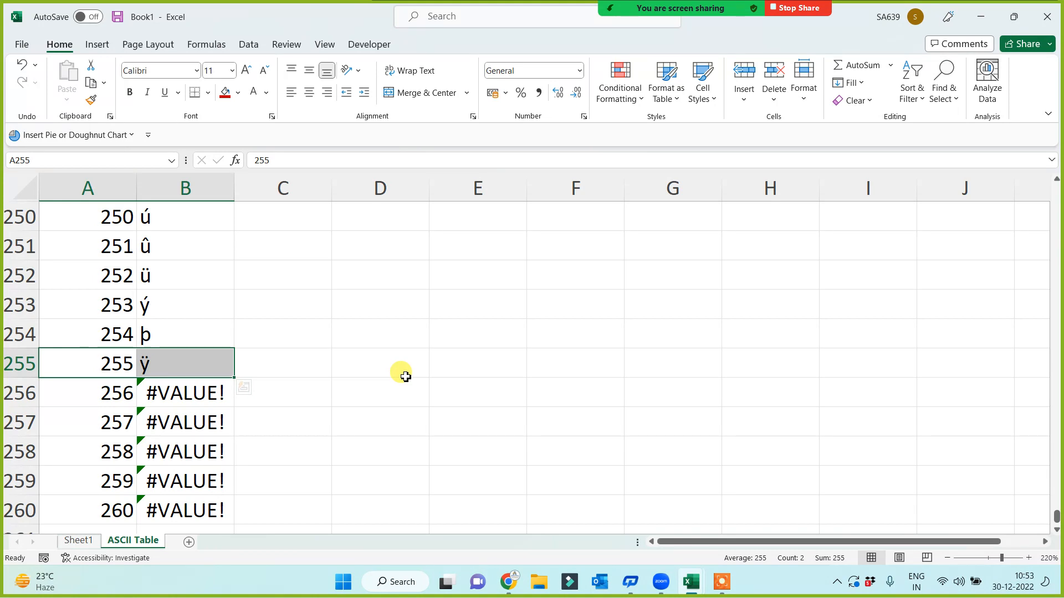
pyautogui.moveTo(102, 394); pyautogui.dragTo(192, 509)
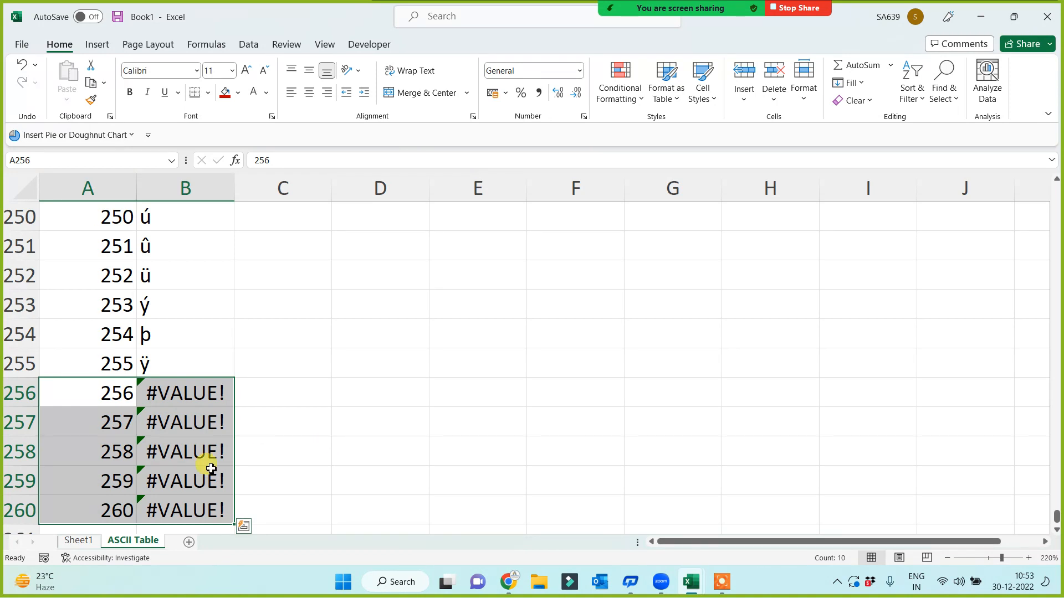
pyautogui.click(280, 447)
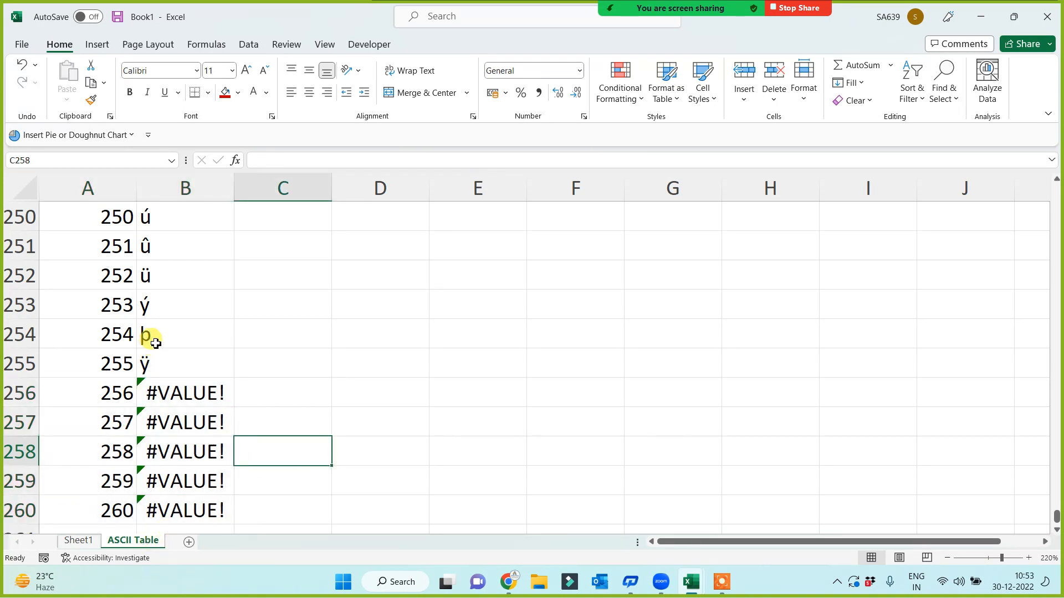
pyautogui.click(170, 355)
pyautogui.moveTo(160, 224); pyautogui.dragTo(166, 351)
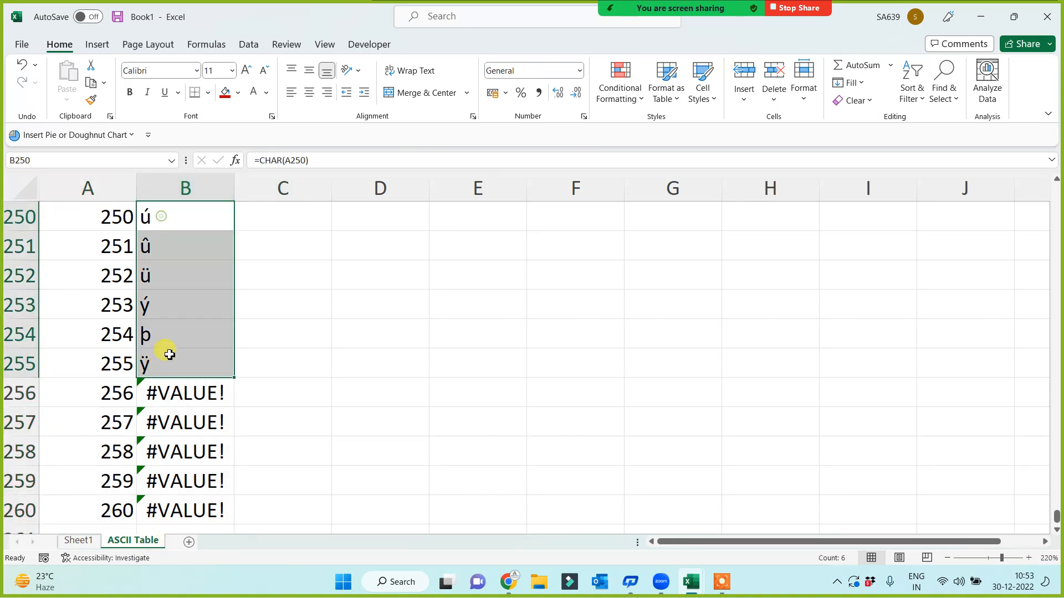
pyautogui.click(85, 307)
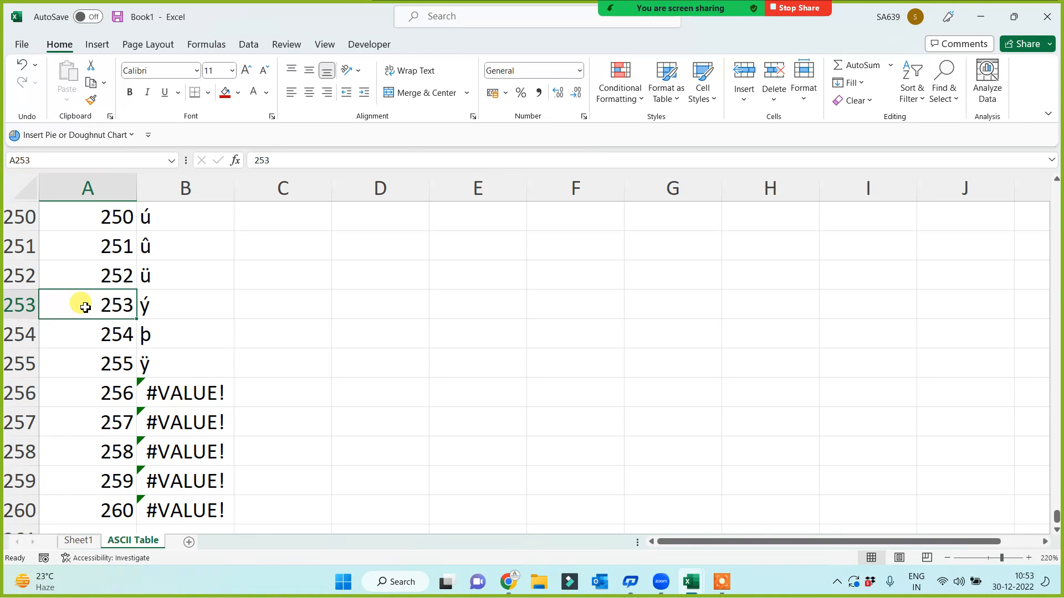
# Return to Sheet1 and copy the Substitute and replace labels
pyautogui.click(74, 540)
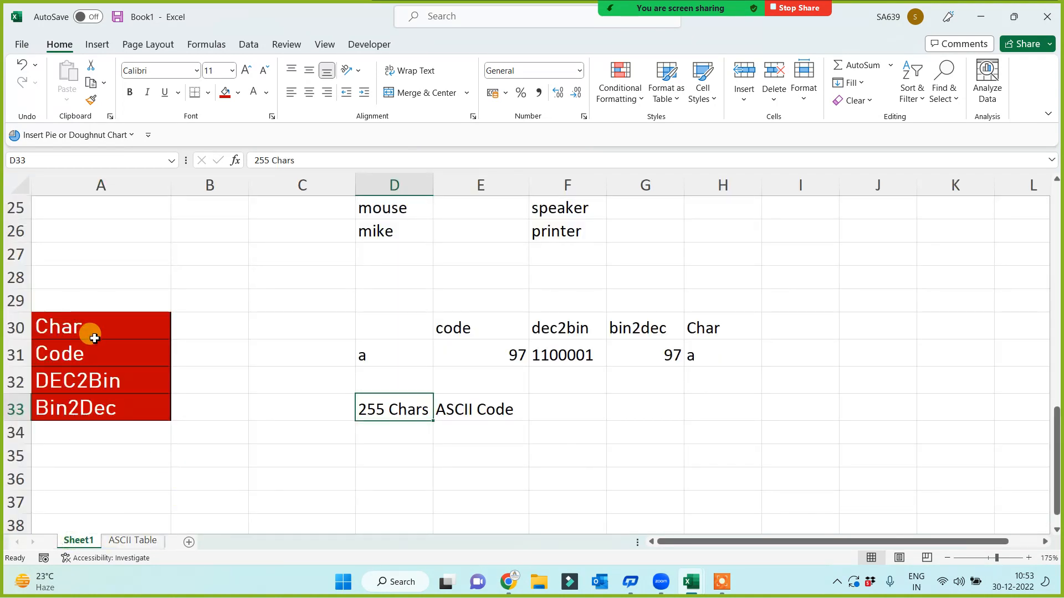
pyautogui.moveTo(90, 326); pyautogui.dragTo(92, 410)
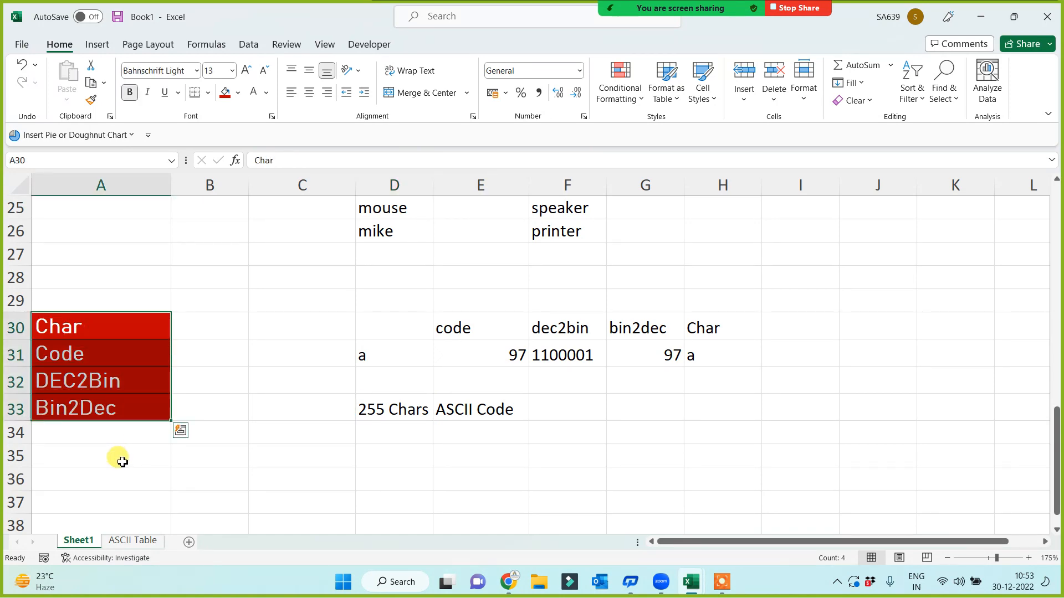
pyautogui.scroll(7, 122, 462)
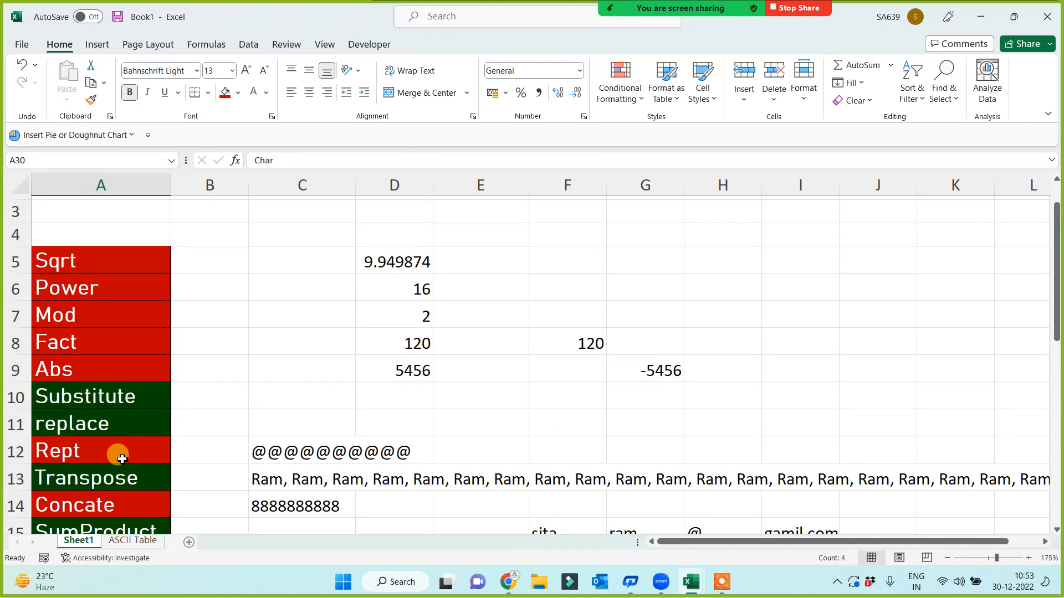
pyautogui.scroll(-2, 122, 459)
pyautogui.scroll(1, 122, 459)
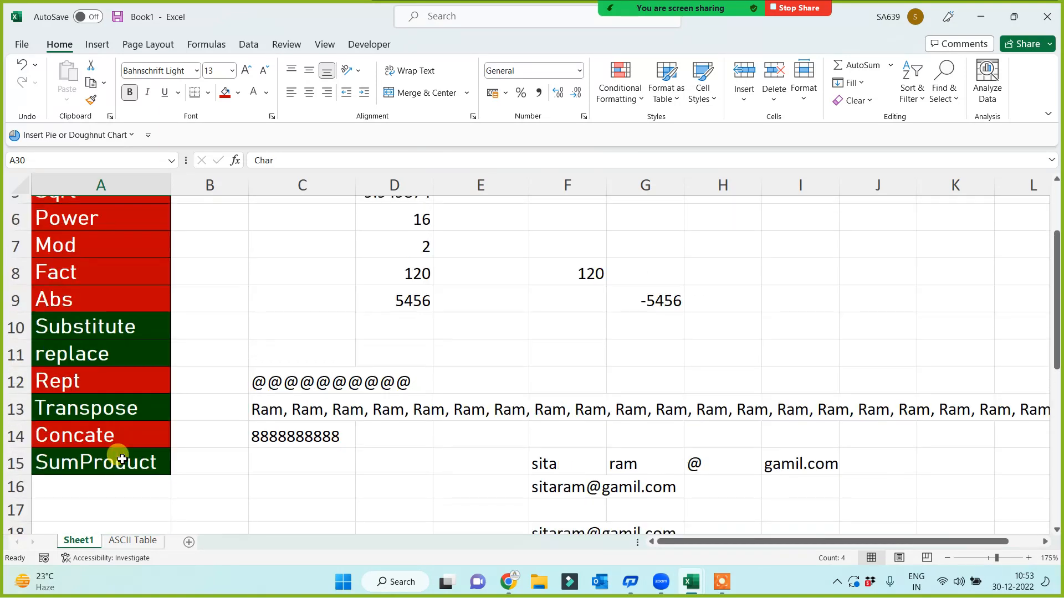
pyautogui.scroll(1, 122, 459)
pyautogui.scroll(-3, 89, 451)
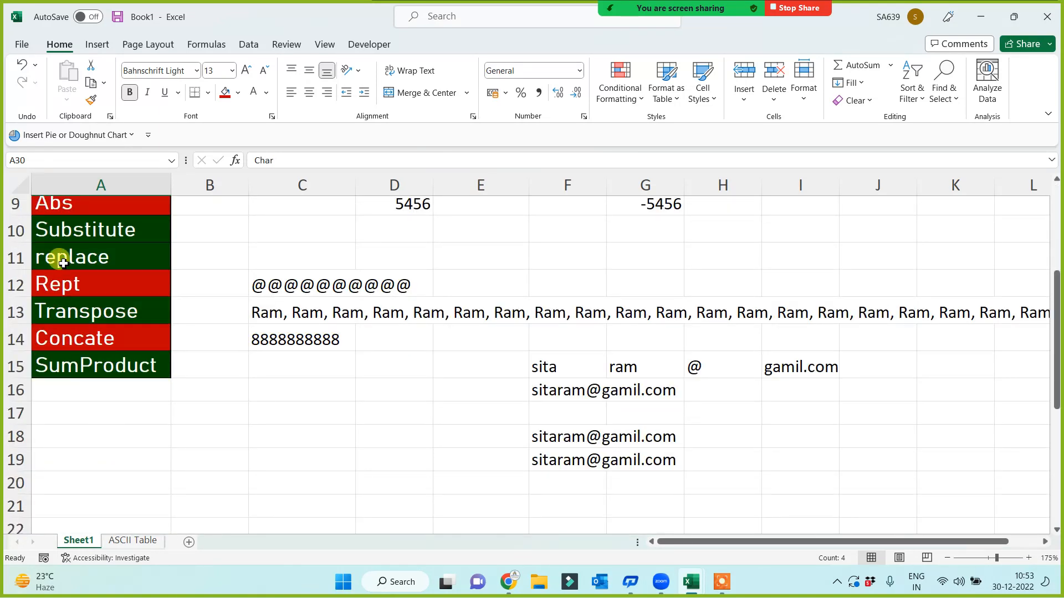
pyautogui.moveTo(82, 231); pyautogui.dragTo(76, 248)
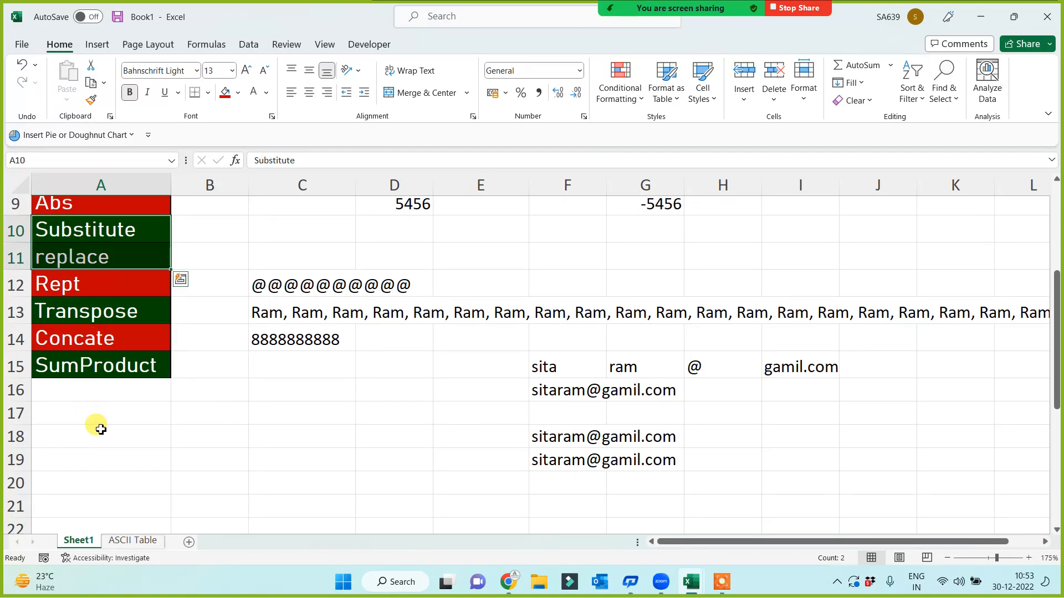
pyautogui.hotkey('ctrl', 'c')
# Paste the labels into A38:A39 and fill them red
pyautogui.scroll(-7, 102, 470)
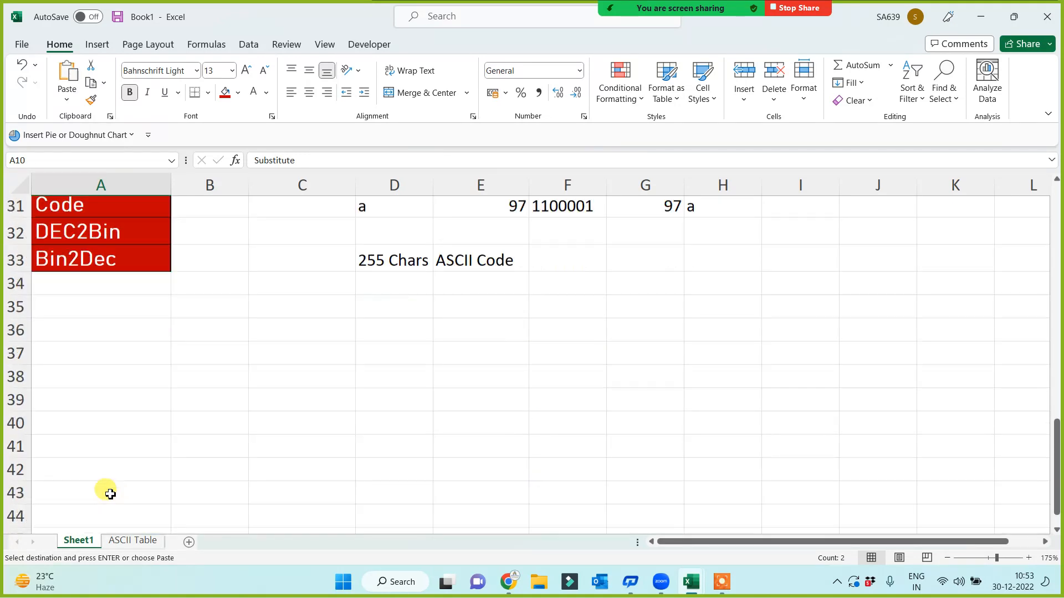
pyautogui.scroll(-1, 111, 493)
pyautogui.click(89, 366)
pyautogui.press('Return')
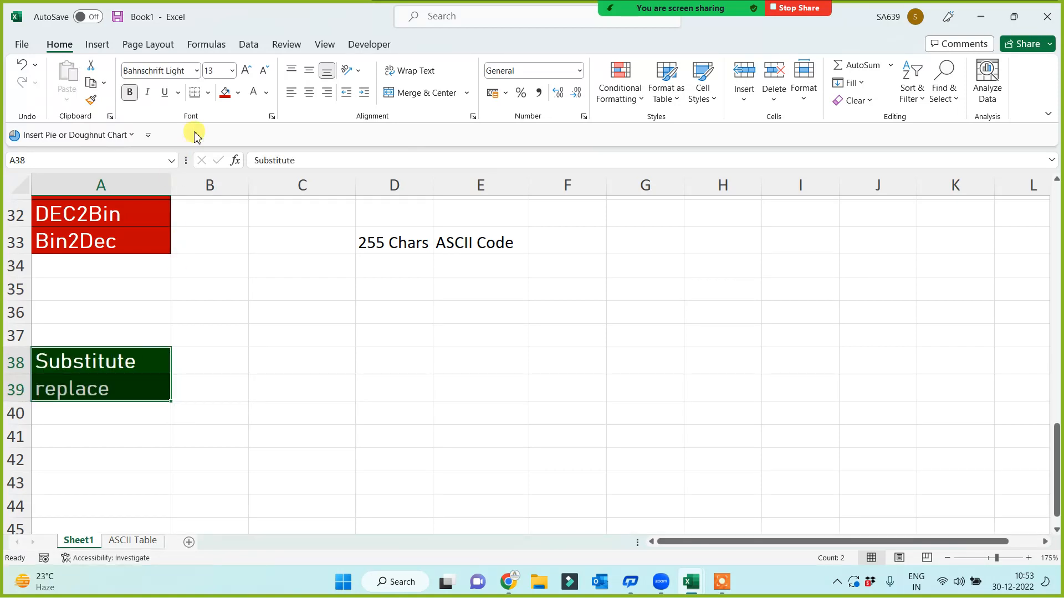
pyautogui.click(224, 93)
pyautogui.click(287, 388)
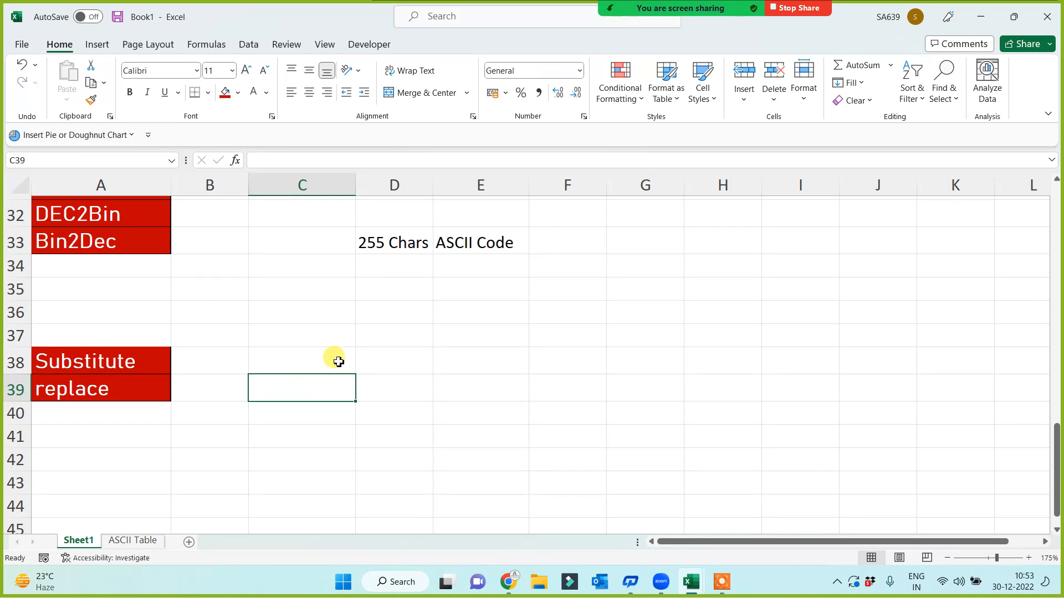
# Enter a sample sentence 'my name is' plus a person's name in E37 and autofit column E
pyautogui.click(419, 355)
pyautogui.click(448, 328)
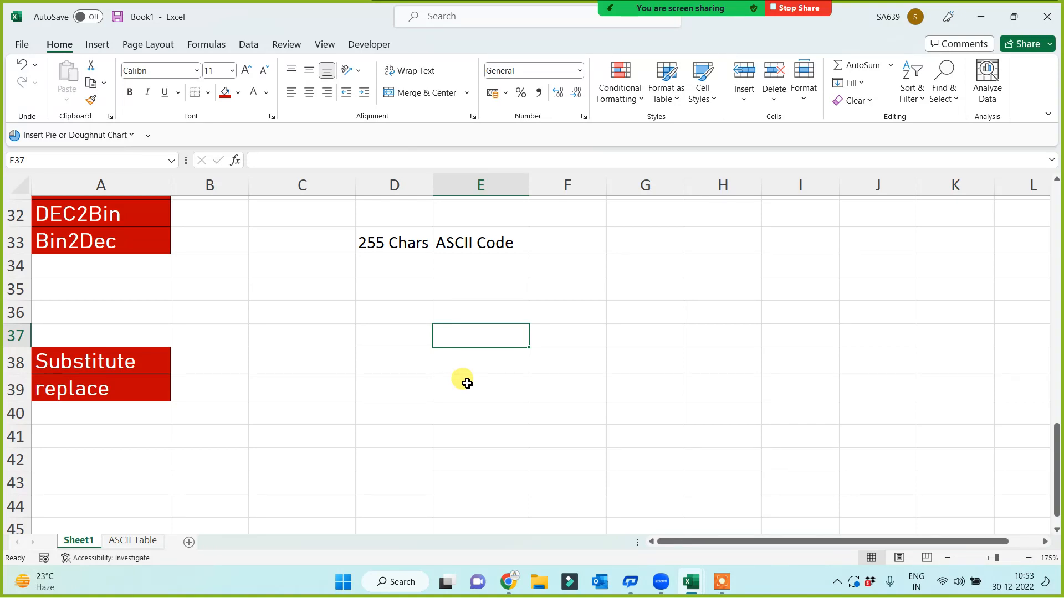
pyautogui.write('my ')
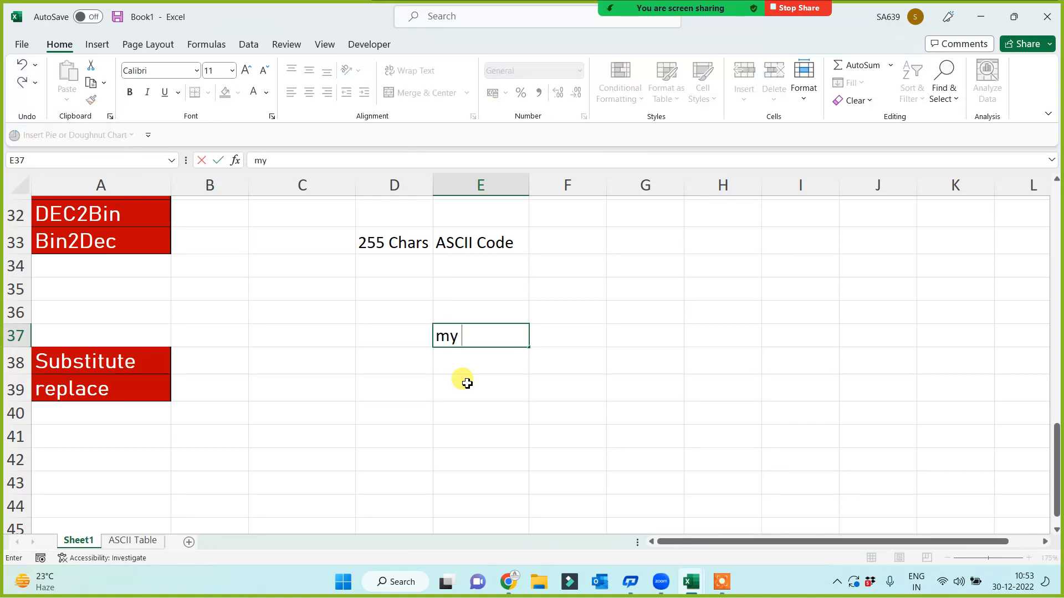
pyautogui.write('name is bar')
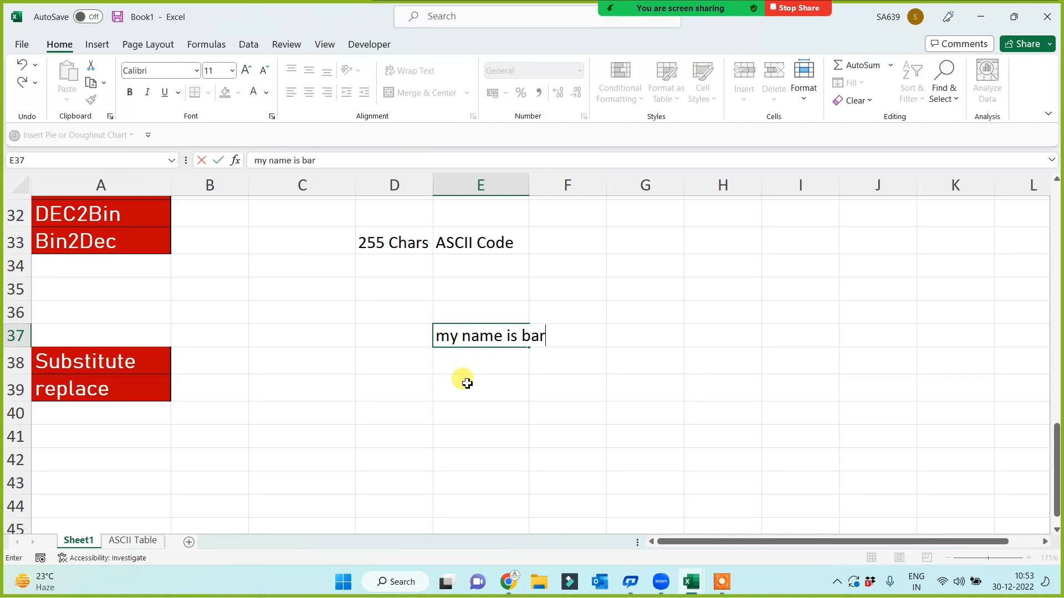
pyautogui.press('BackSpace')
pyautogui.press('BackSpace')
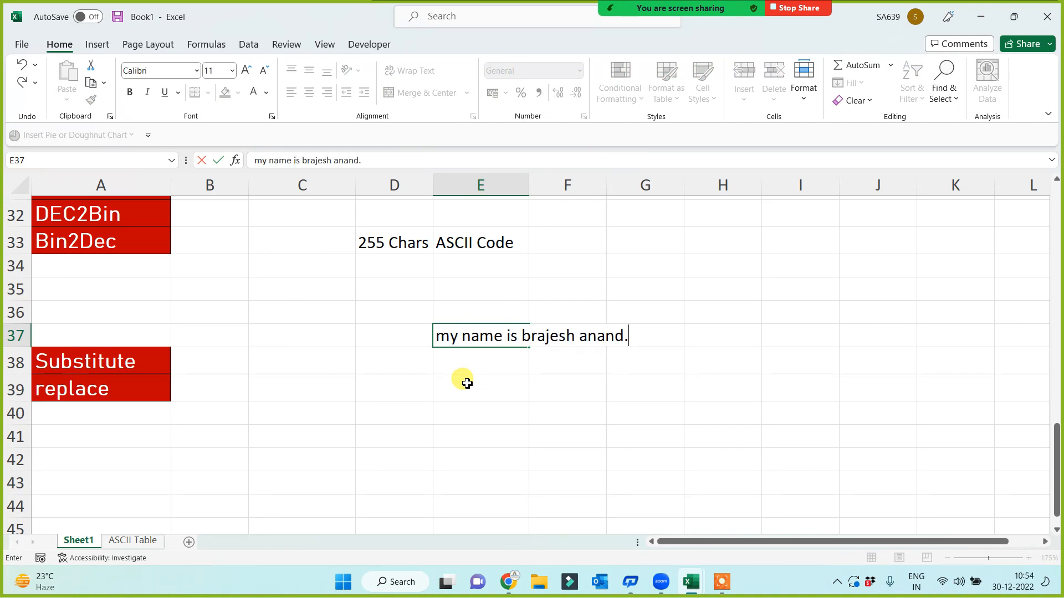
pyautogui.press('Return')
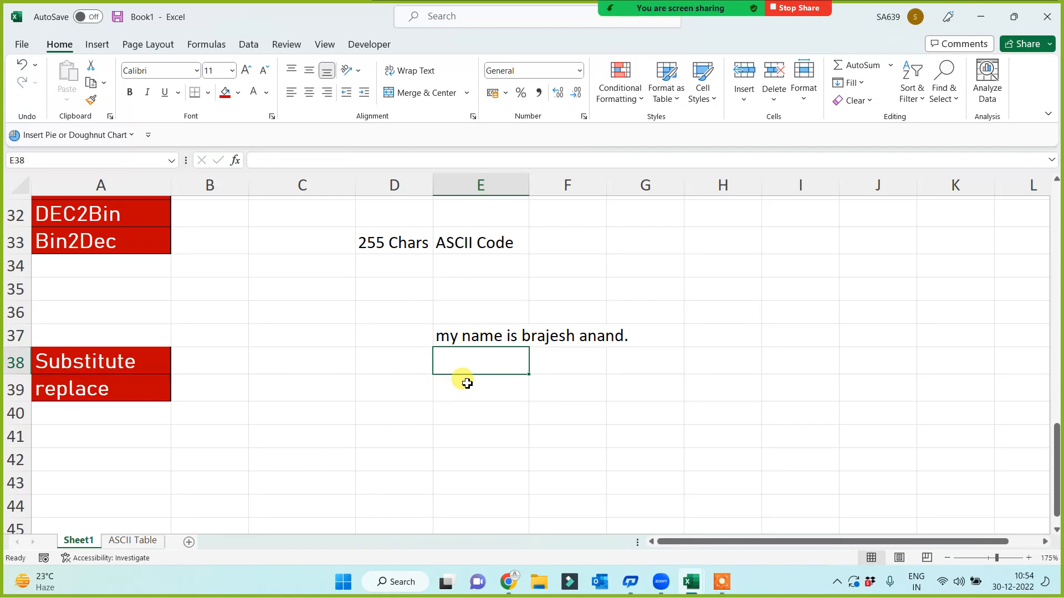
pyautogui.doubleClick(529, 185)
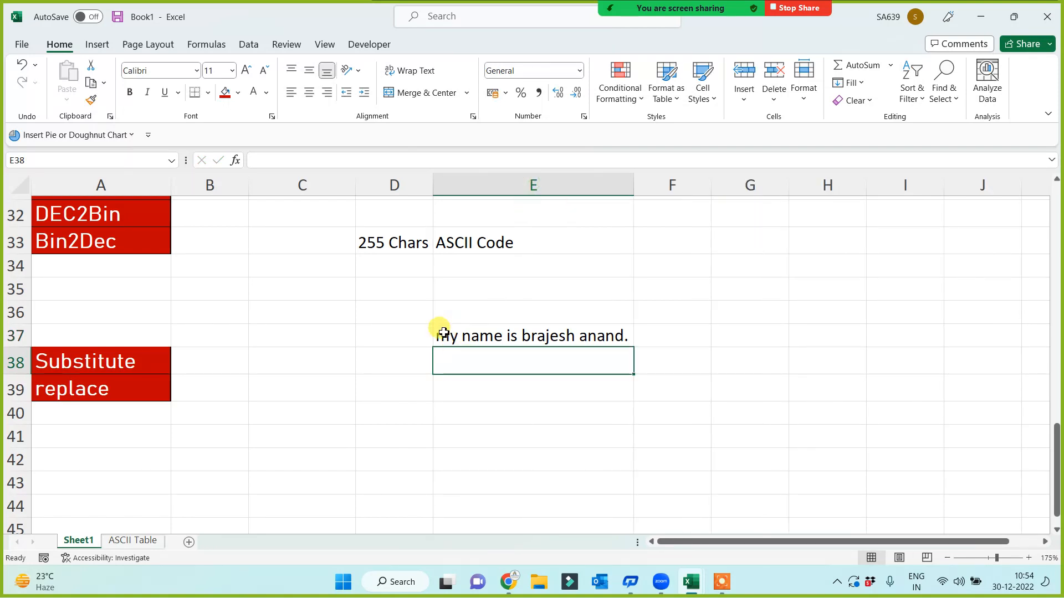
# Select E39, then inspect the word 'my' in E37 without changing it
pyautogui.click(460, 388)
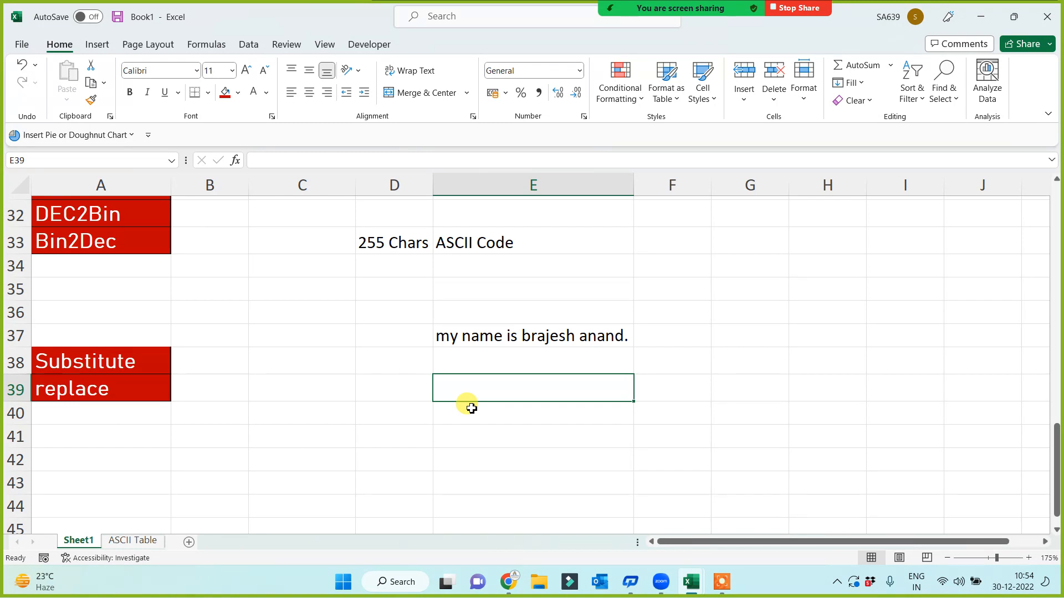
pyautogui.click(451, 335)
pyautogui.moveTo(458, 335); pyautogui.dragTo(407, 332)
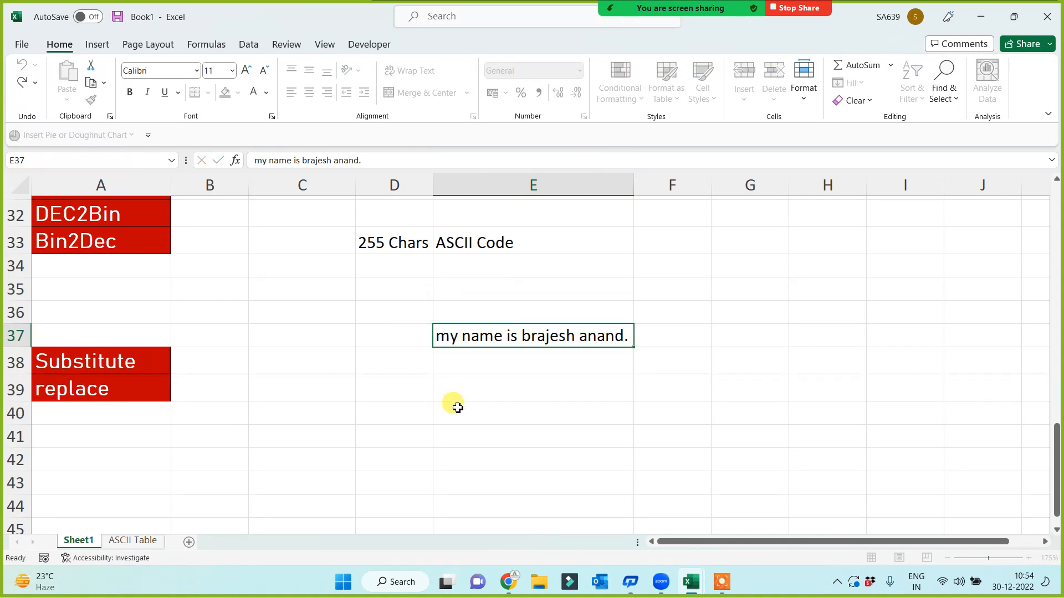
pyautogui.click(475, 387)
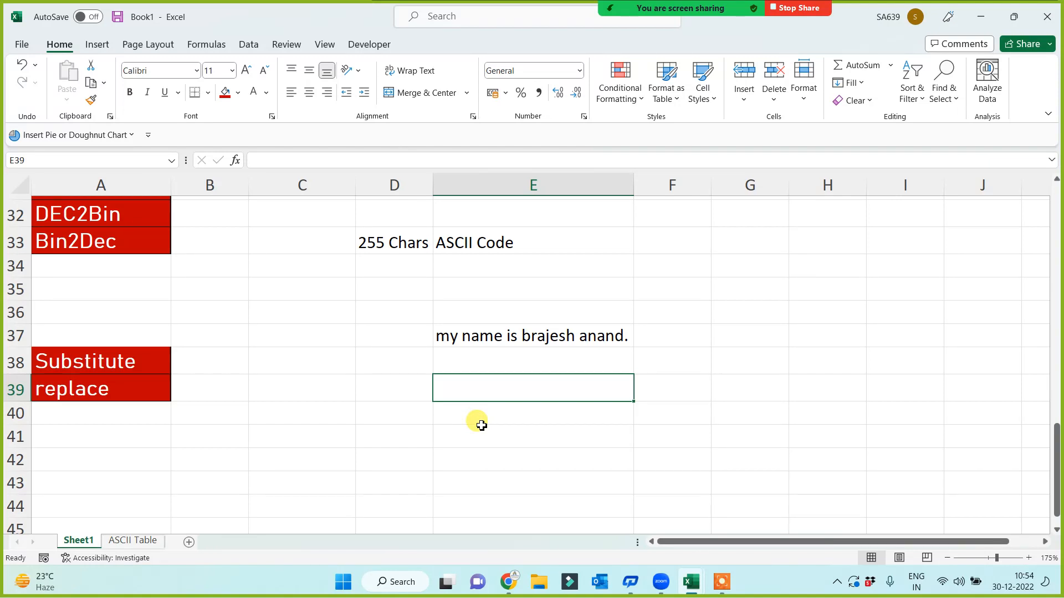
# Enter =SUBSTITUTE(E37,"my","your") in E39 to swap 'my' for 'your'
pyautogui.write('=subs')
pyautogui.press('Tab')
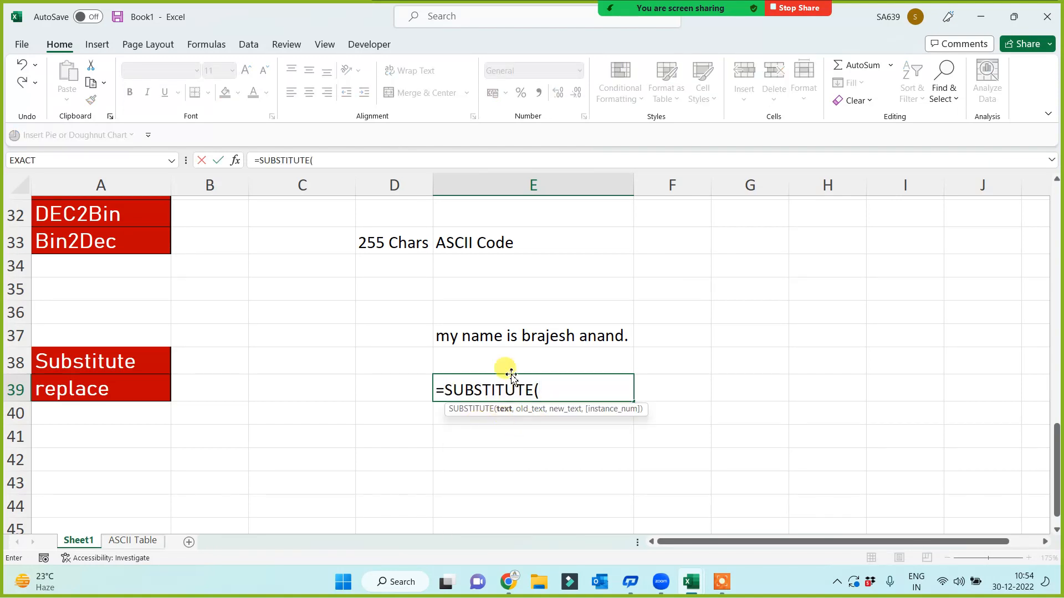
pyautogui.click(500, 337)
pyautogui.write(',')
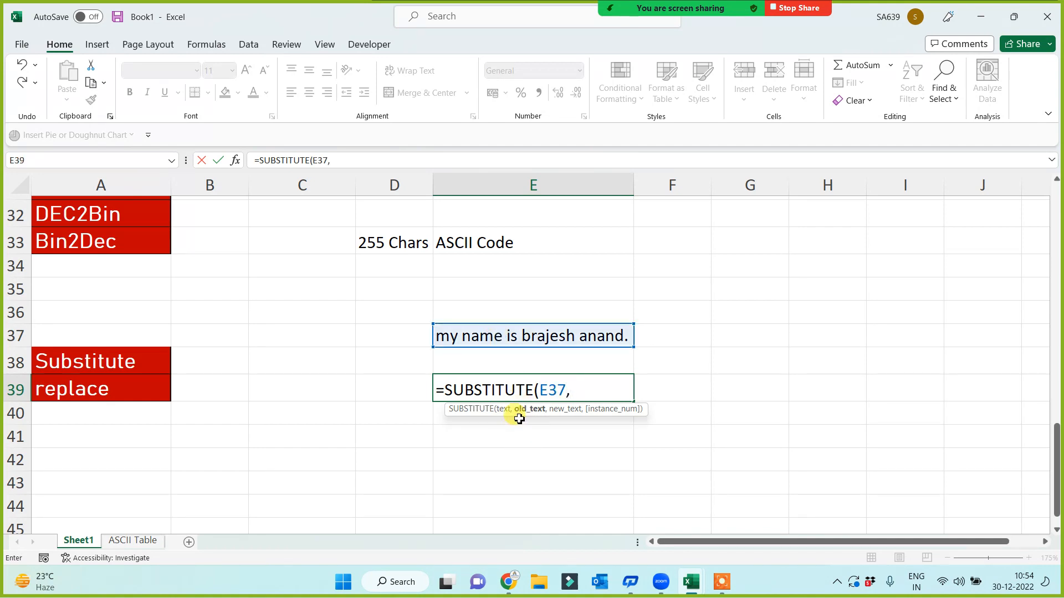
pyautogui.write('"')
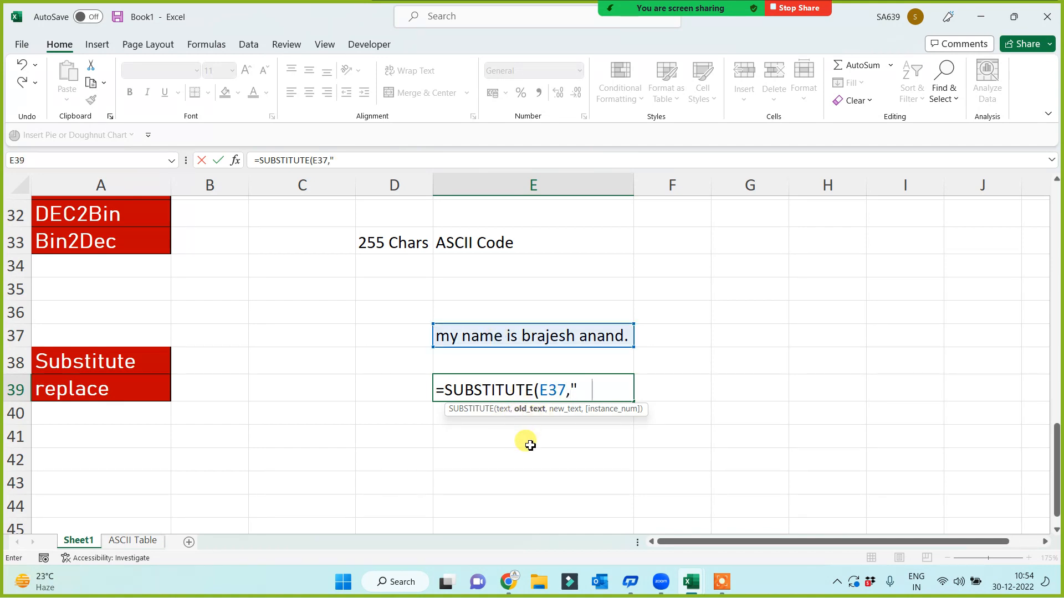
pyautogui.write('my",')
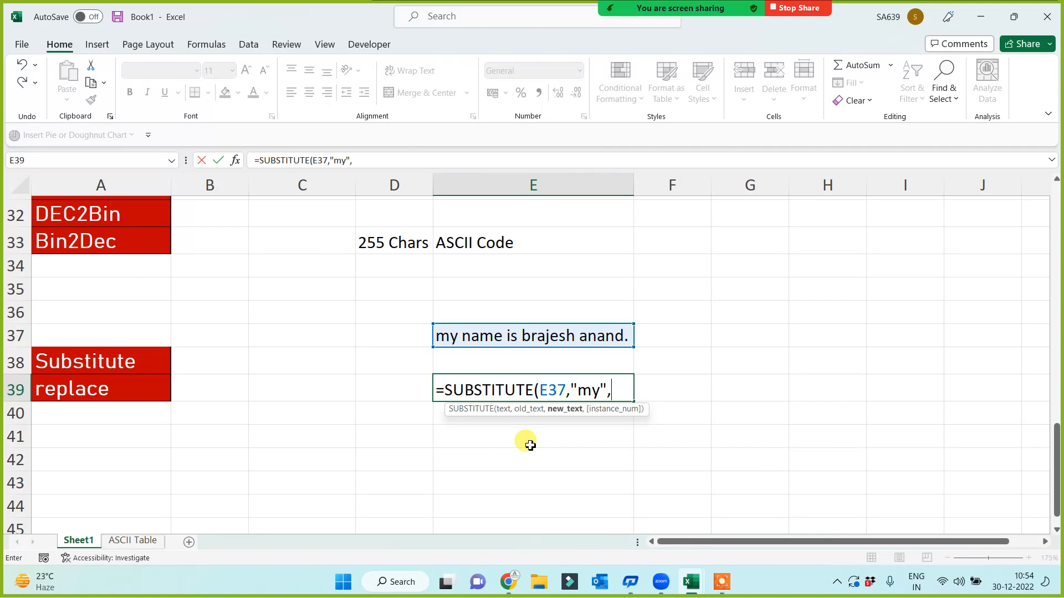
pyautogui.write('"your")')
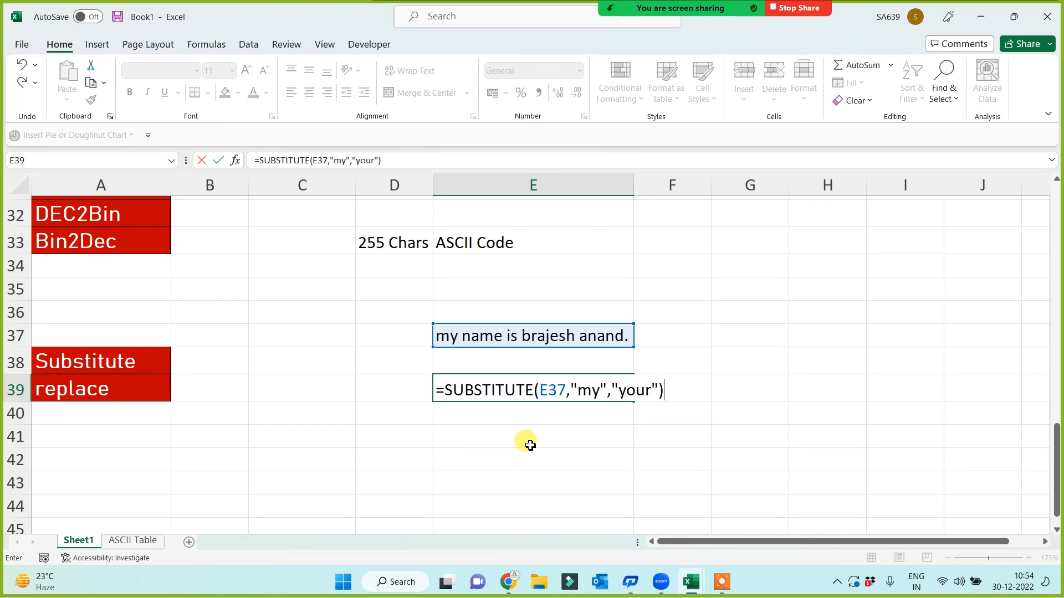
pyautogui.press('Return')
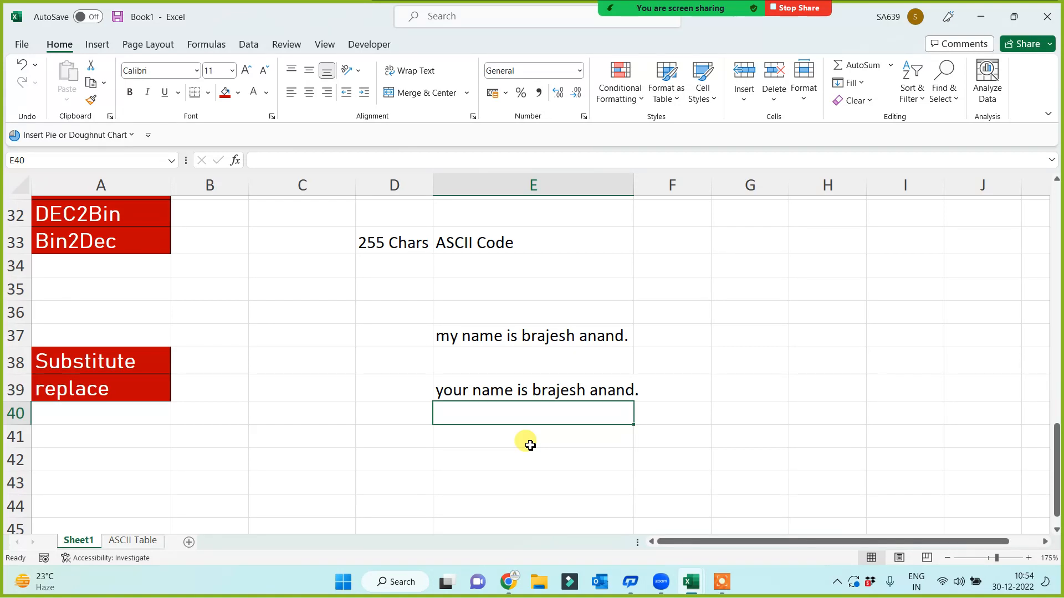
# Enter a SUBSTITUTE formula in E40 that swaps the surname in E37's sentence for a different surname
pyautogui.write('=subs')
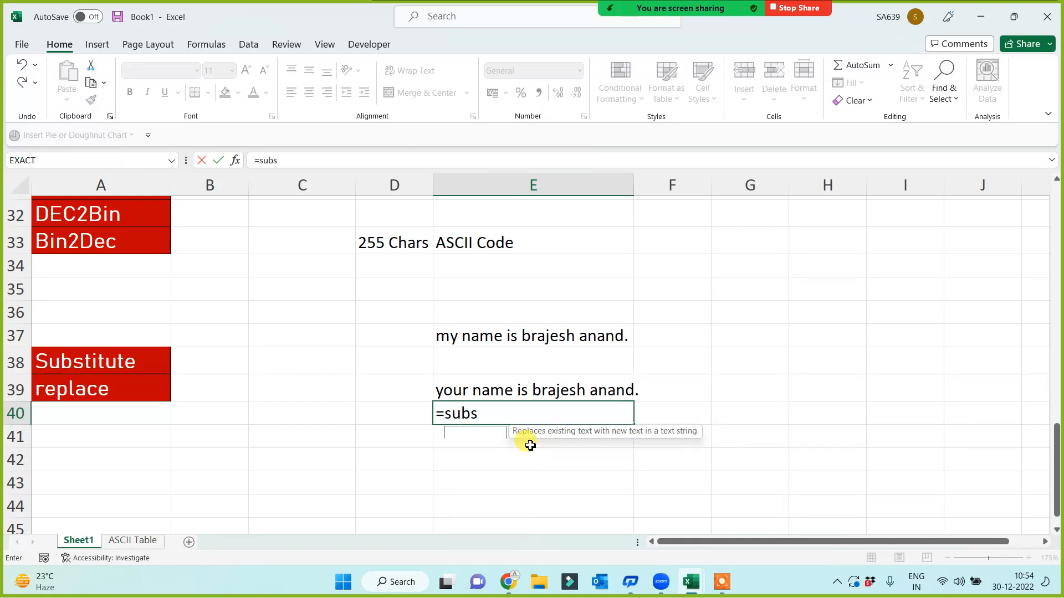
pyautogui.press('Tab')
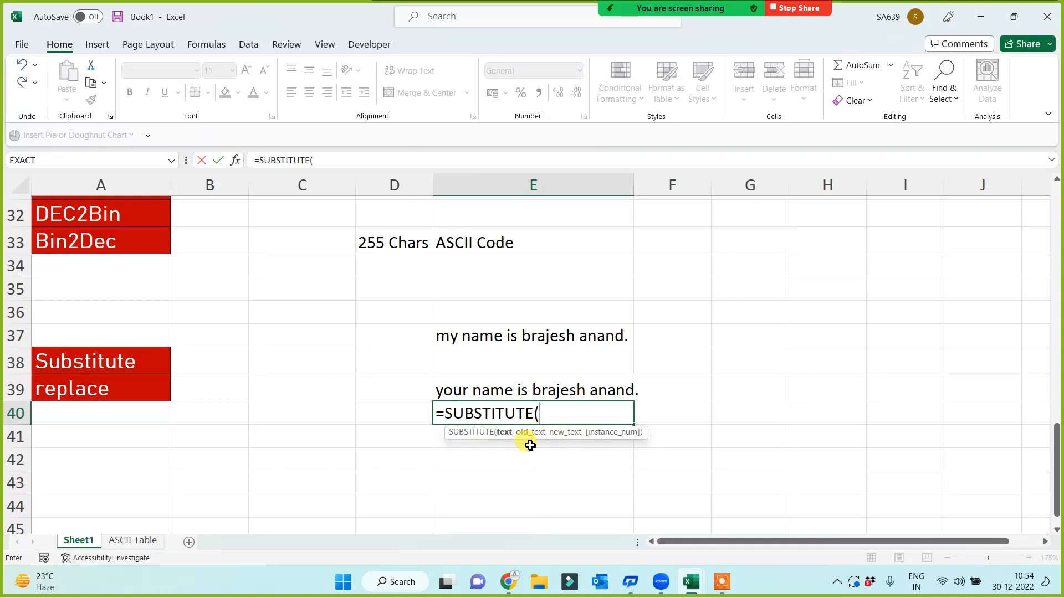
pyautogui.click(504, 345)
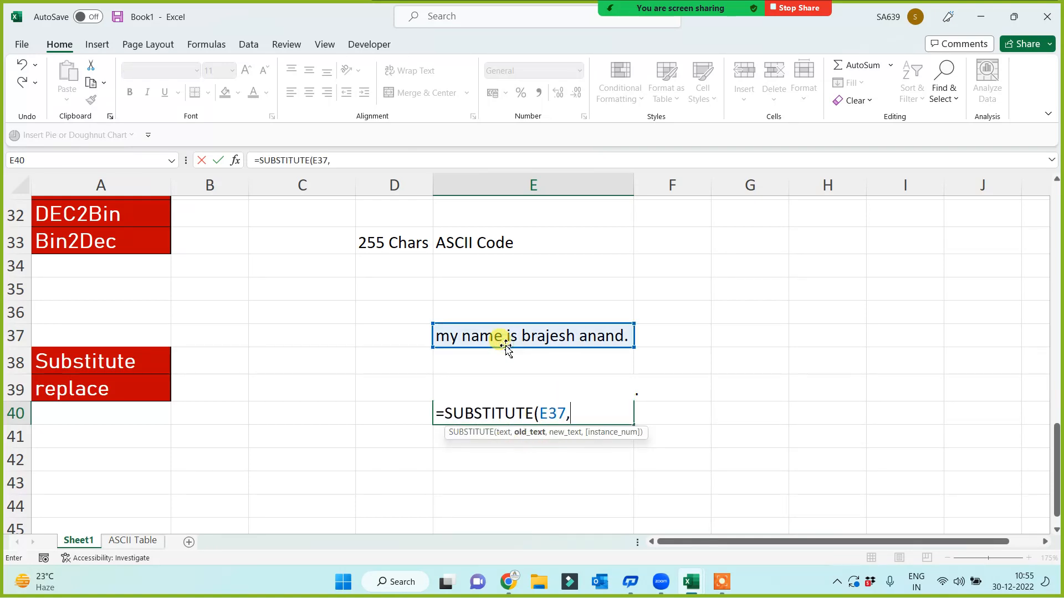
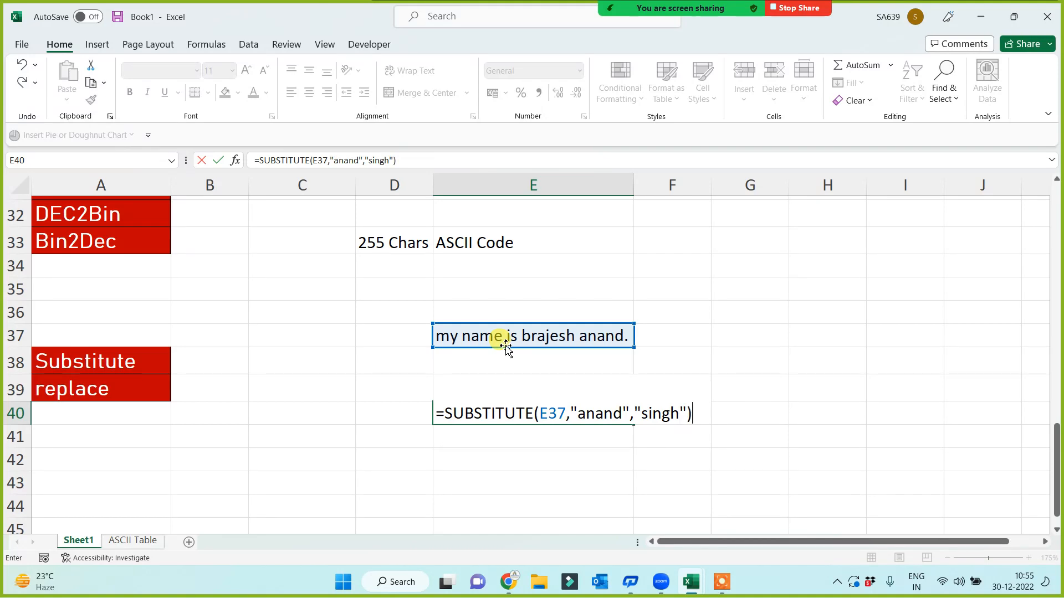
pyautogui.press('Return')
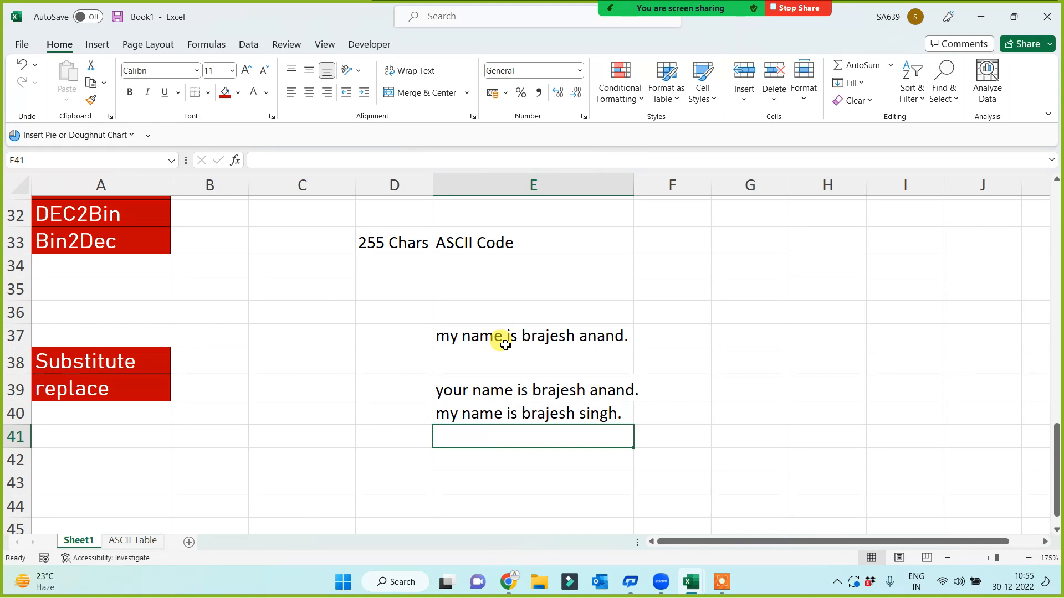
# Move the replace label from A39 to A42 by cutting and pasting it
pyautogui.click(131, 392)
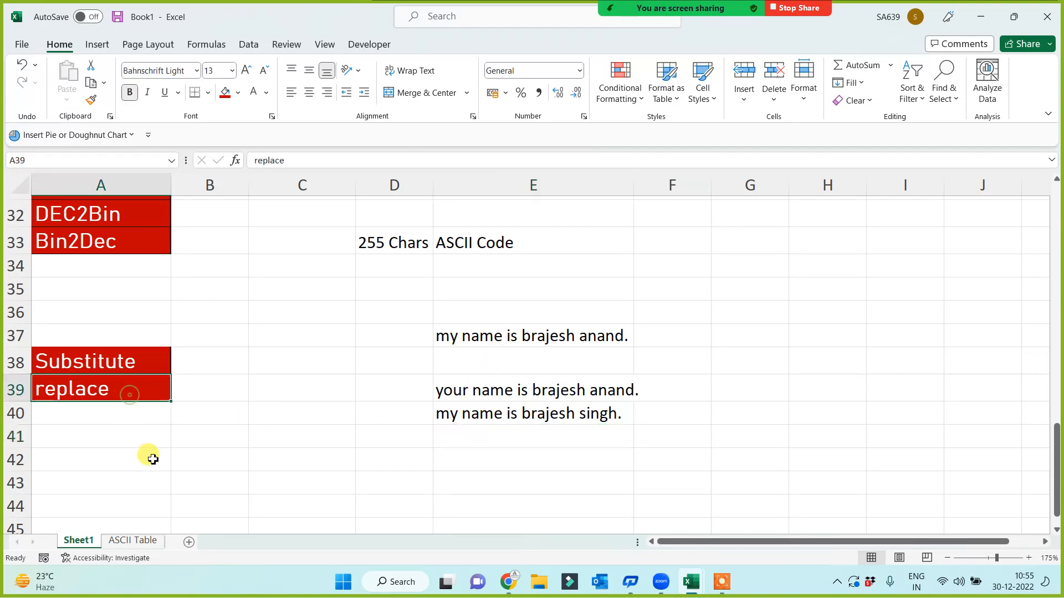
pyautogui.hotkey('ctrl', 'x')
pyautogui.click(119, 464)
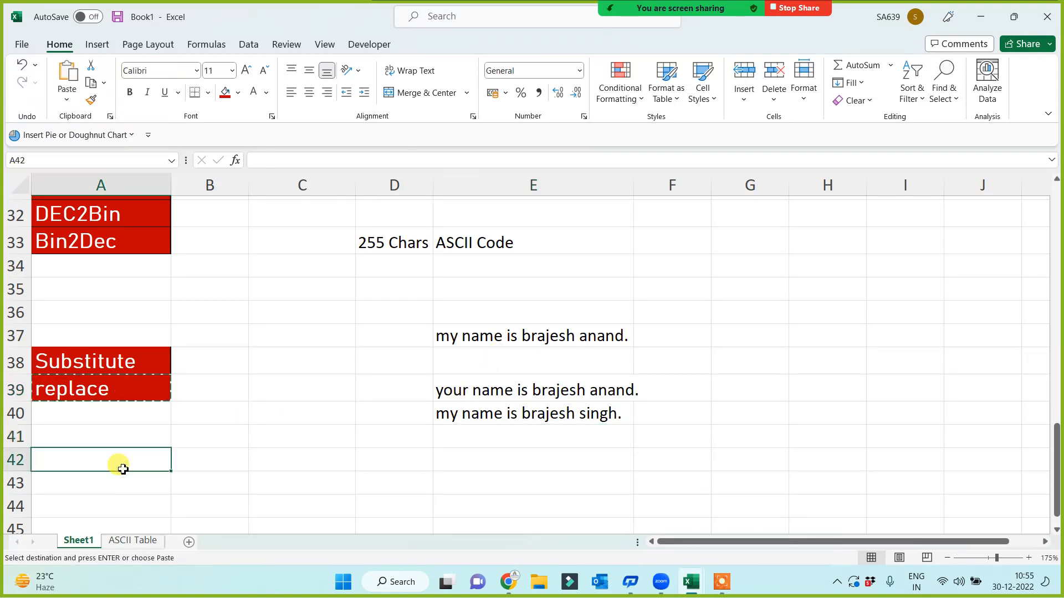
pyautogui.hotkey('ctrl', 'v')
pyautogui.click(272, 463)
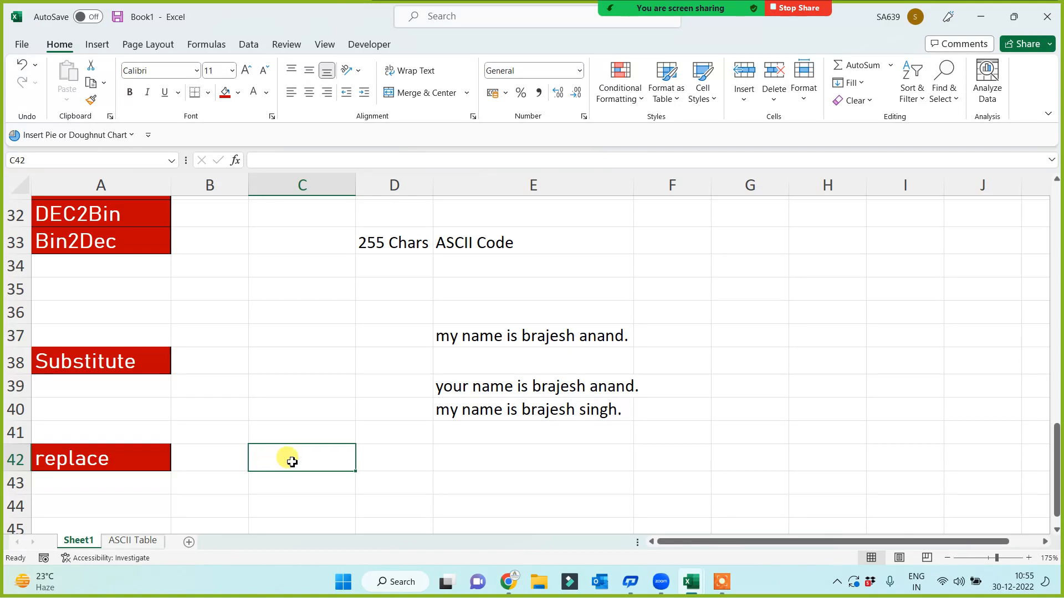
pyautogui.click(758, 334)
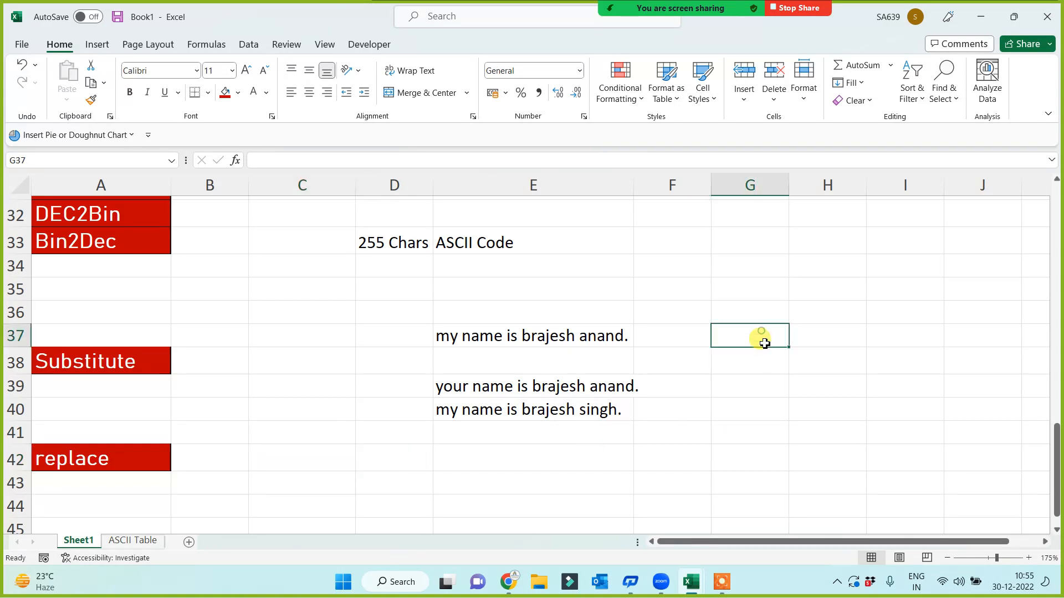
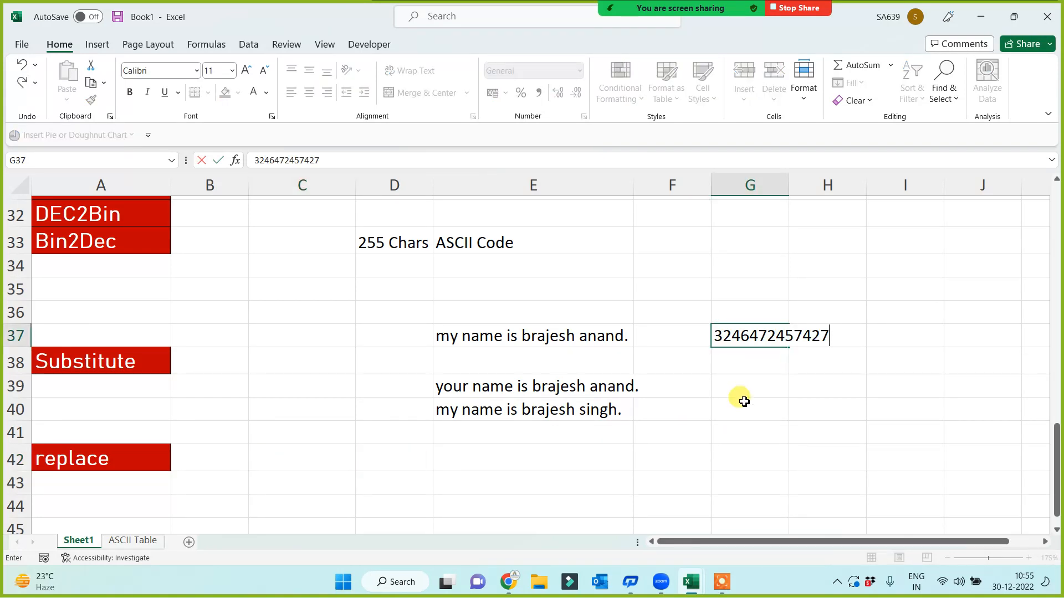
pyautogui.click(743, 401)
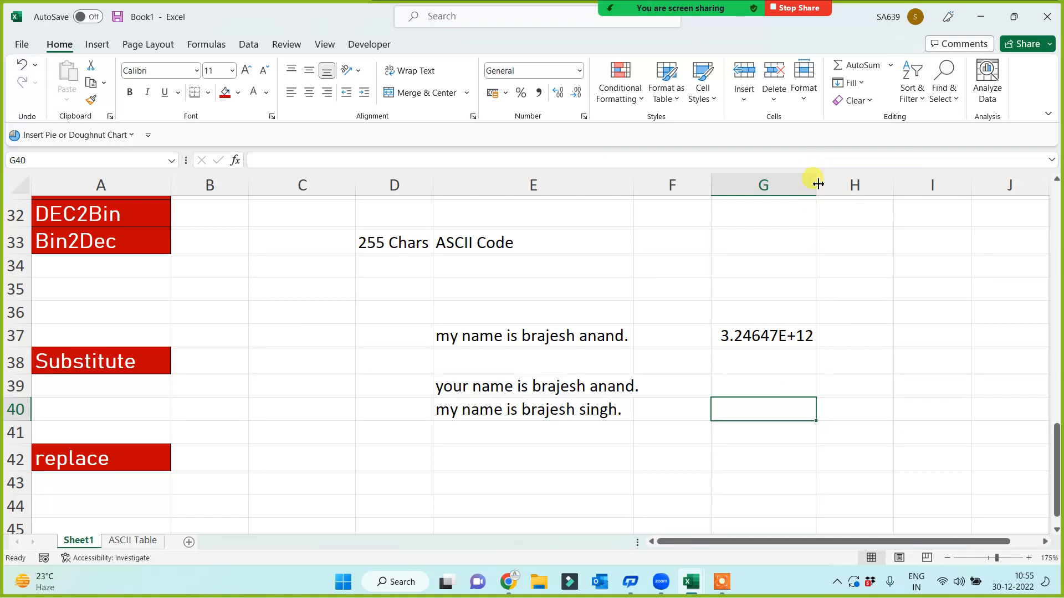
pyautogui.moveTo(817, 188); pyautogui.dragTo(873, 191)
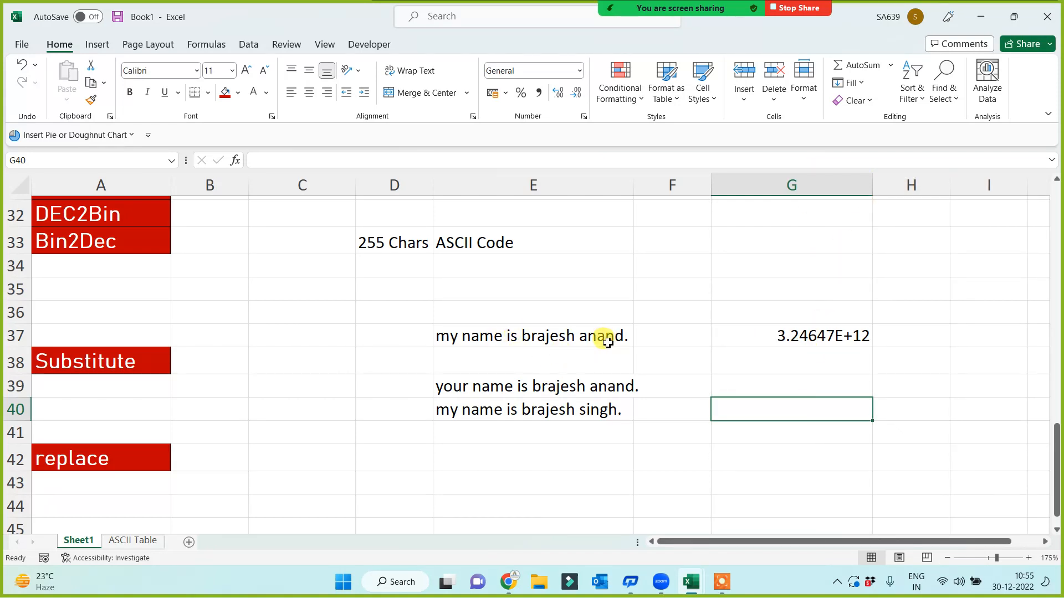
# Insert 3422314 before 'is' in E37's sentence and check the updated formulas in E39 and E40
pyautogui.doubleClick(500, 338)
pyautogui.write('3422314')
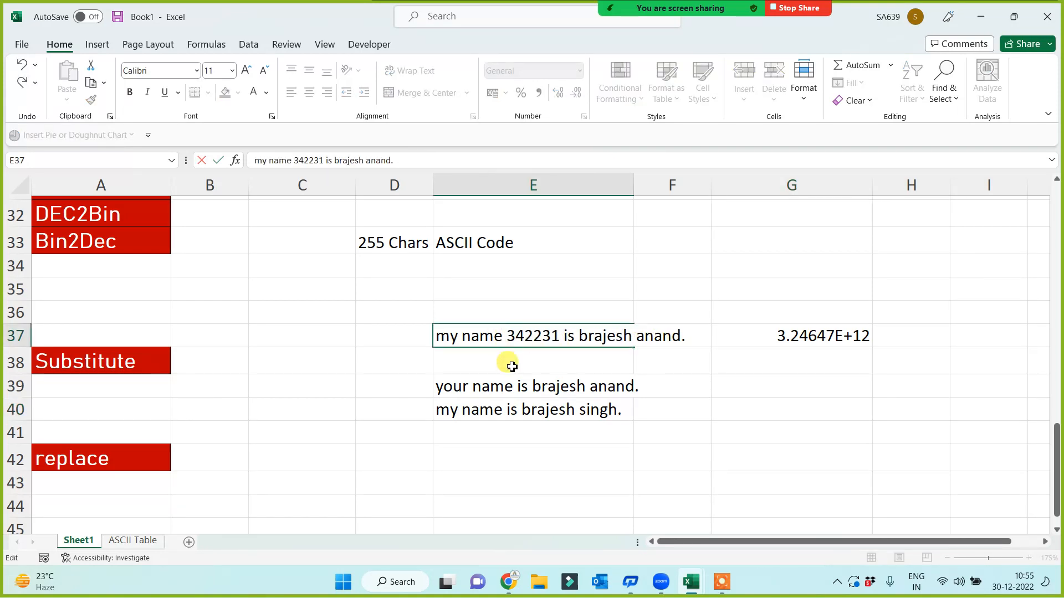
pyautogui.click(517, 446)
pyautogui.click(539, 392)
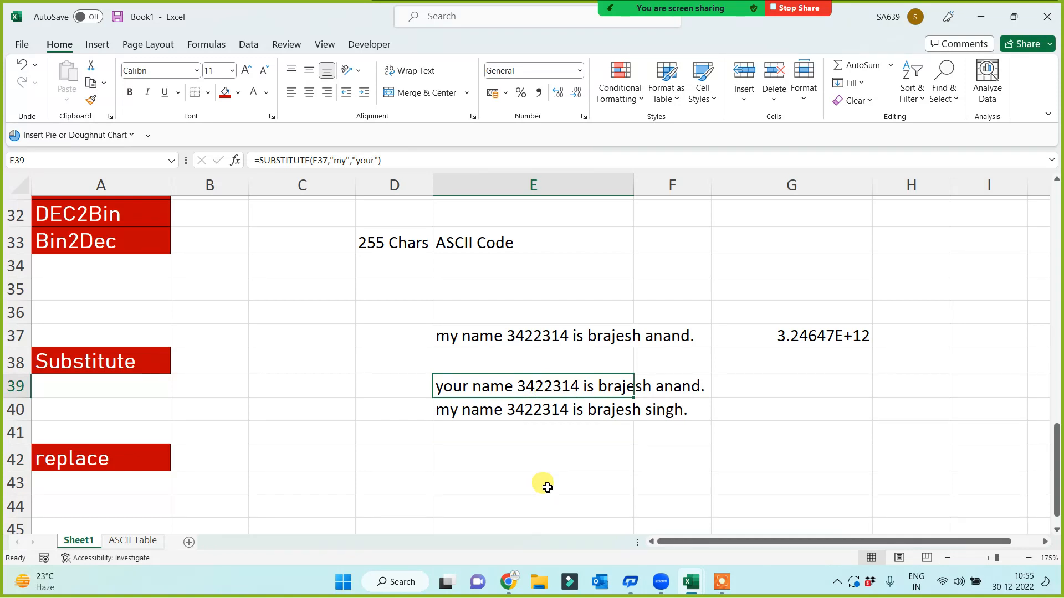
pyautogui.click(554, 413)
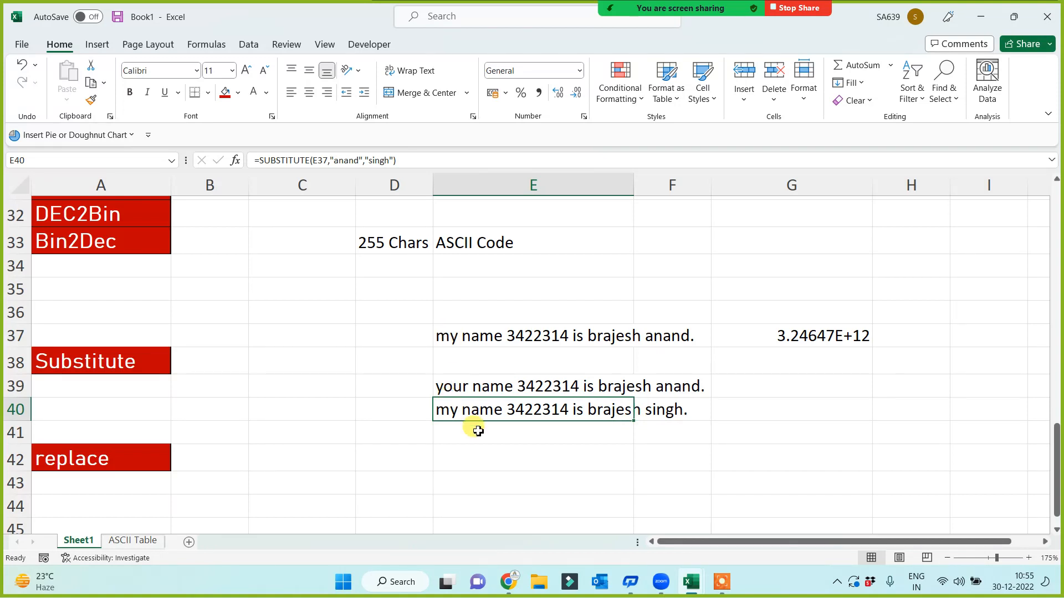
pyautogui.doubleClick(635, 185)
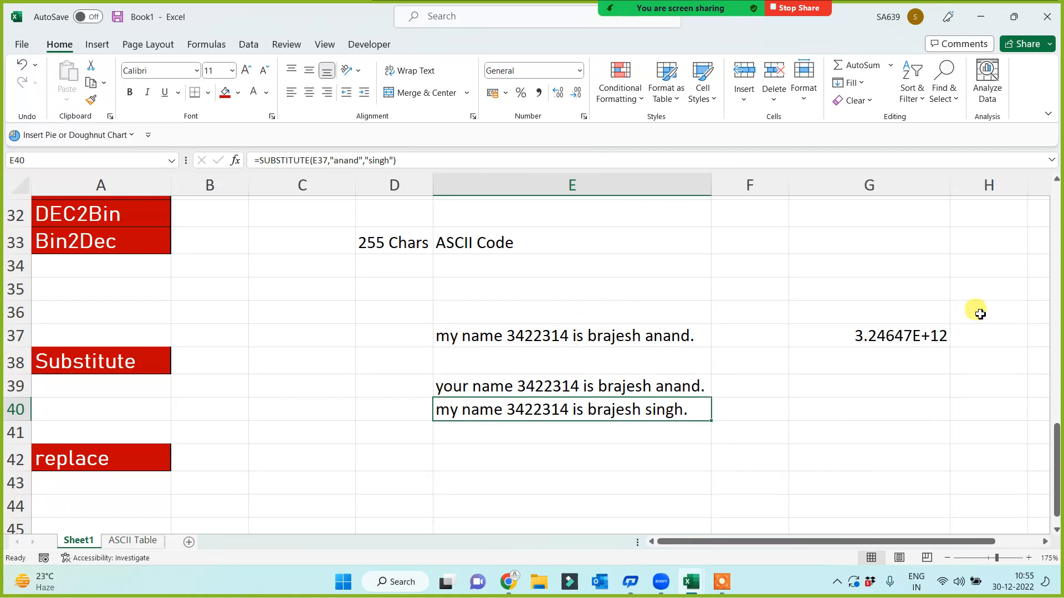
pyautogui.doubleClick(949, 185)
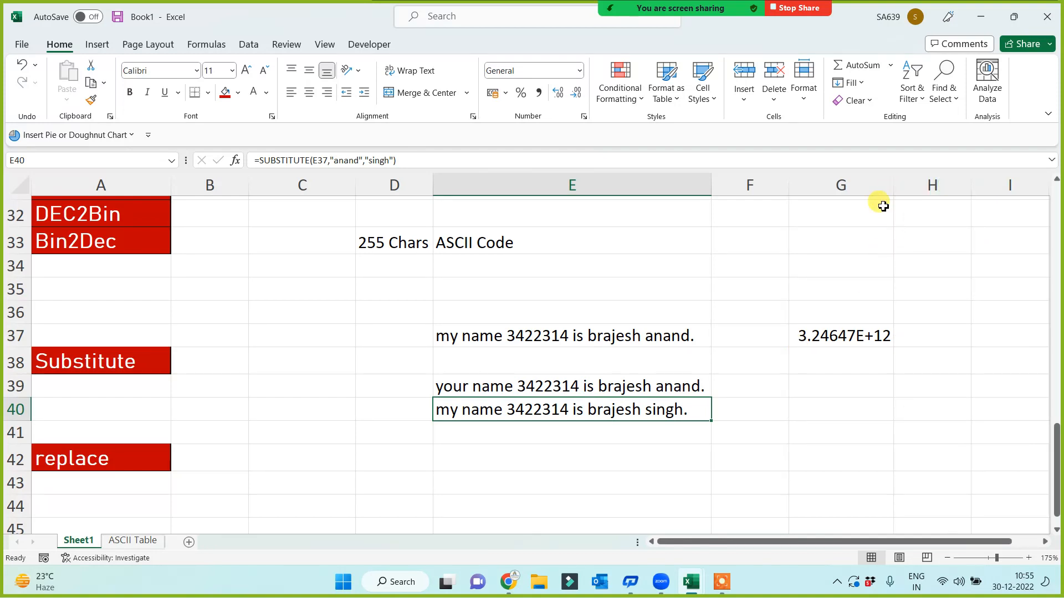
pyautogui.click(820, 335)
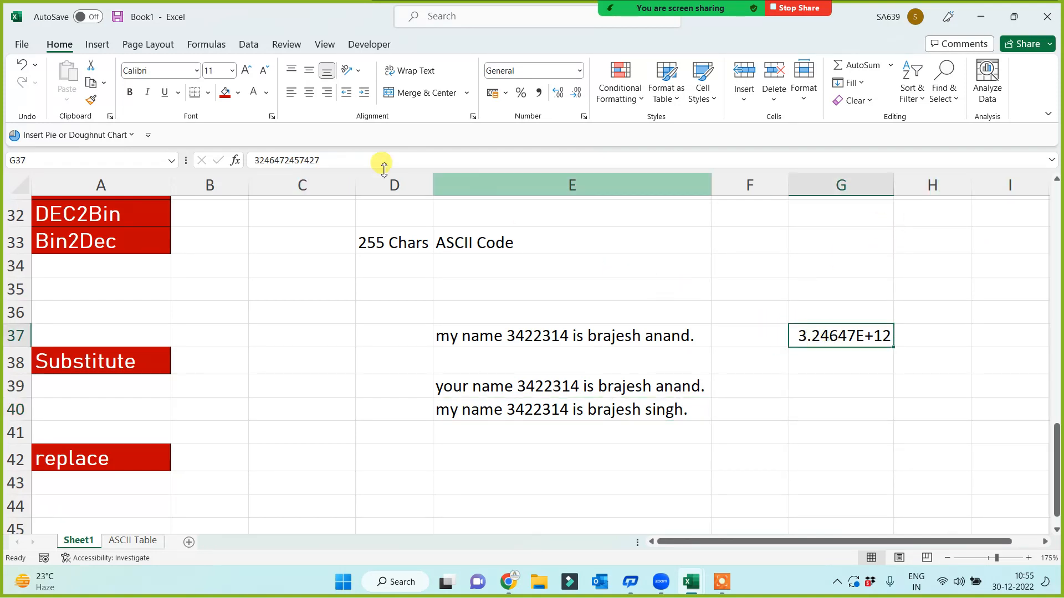
pyautogui.click(372, 160)
pyautogui.press('BackSpace')
pyautogui.press('BackSpace')
pyautogui.press('BackSpace')
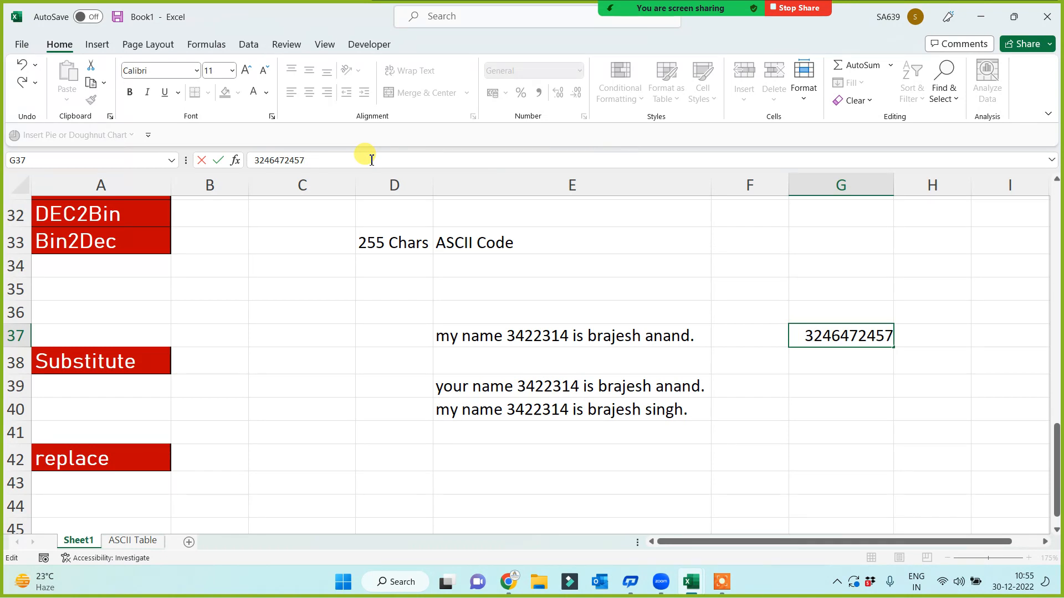
pyautogui.press('Return')
pyautogui.click(804, 389)
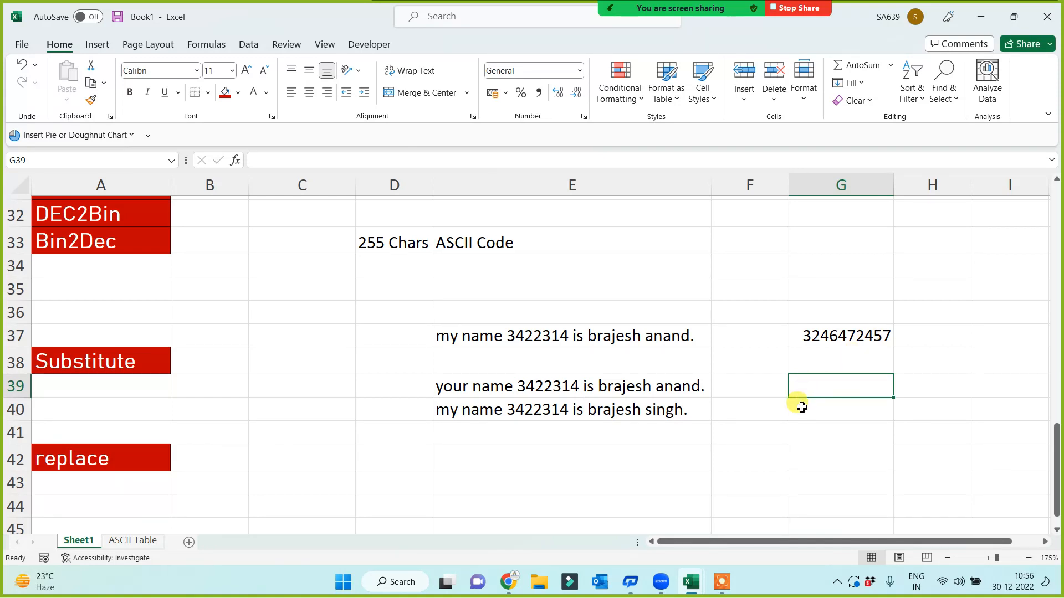
pyautogui.write('=sub')
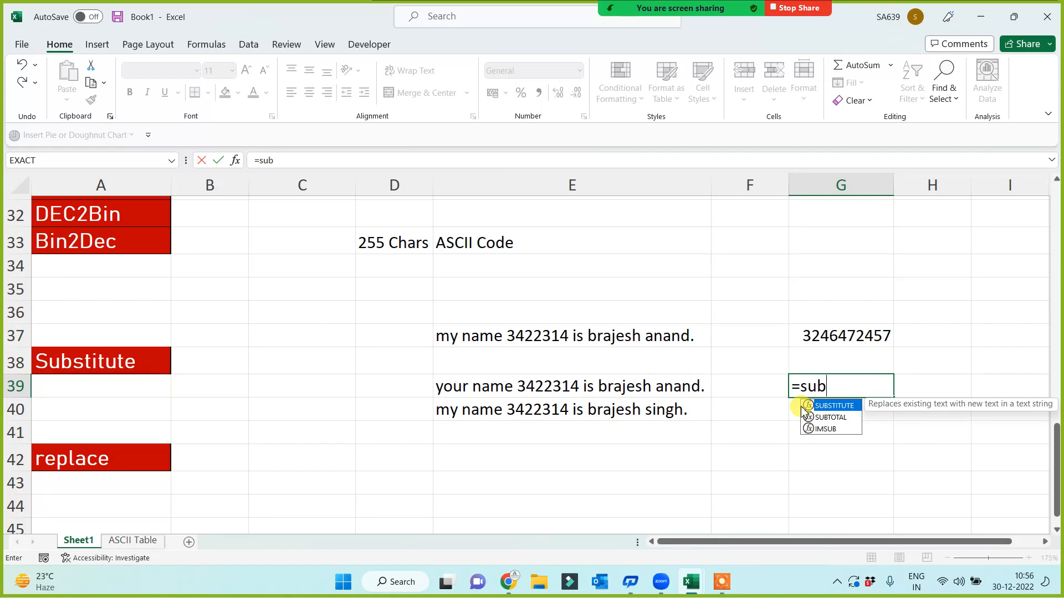
pyautogui.doubleClick(805, 408)
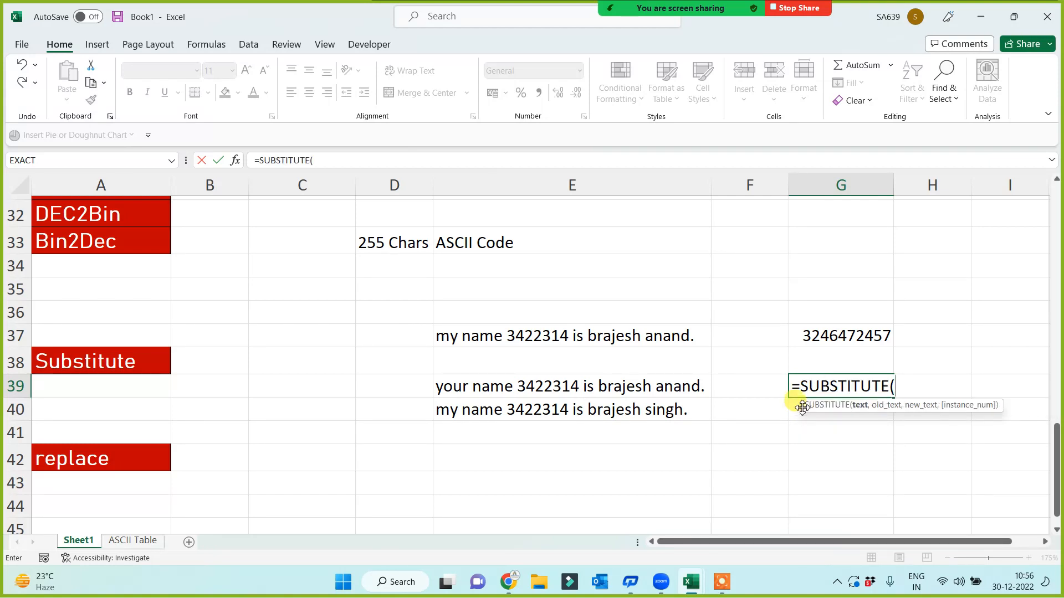
pyautogui.click(833, 335)
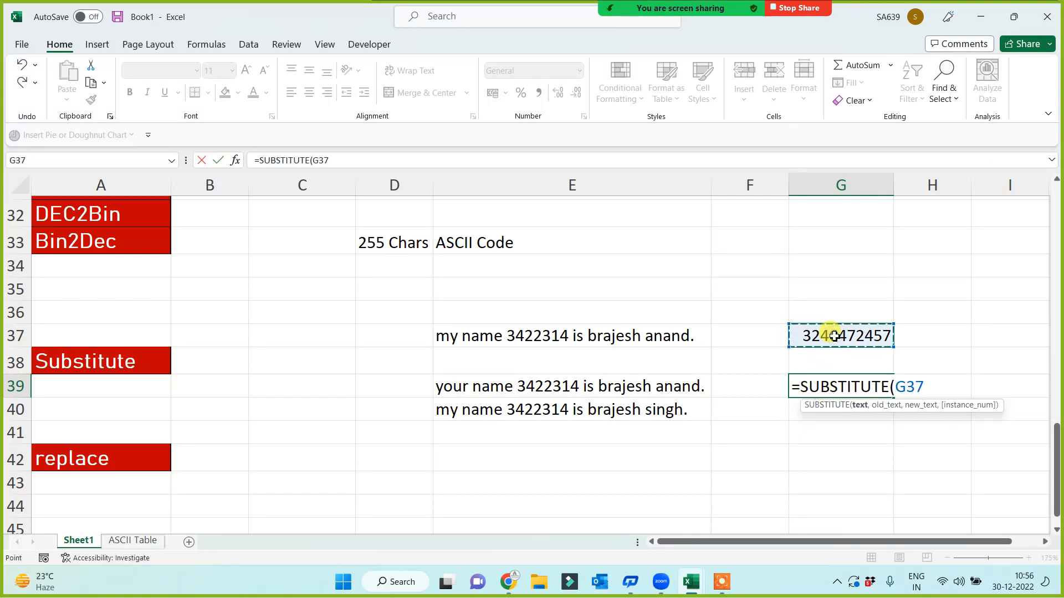
pyautogui.write(',4')
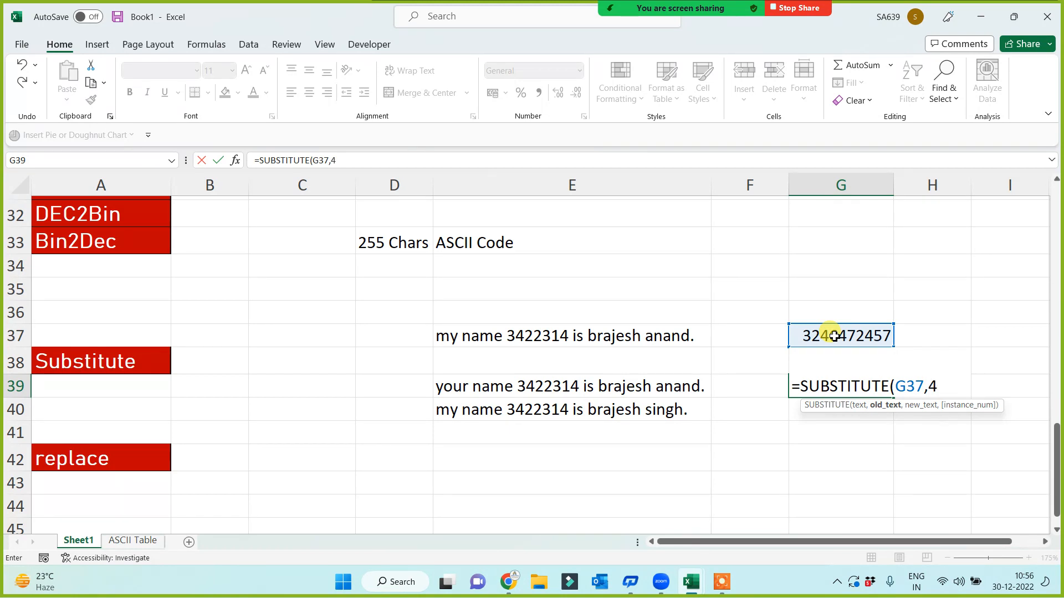
pyautogui.write(',0)')
pyautogui.press('Return')
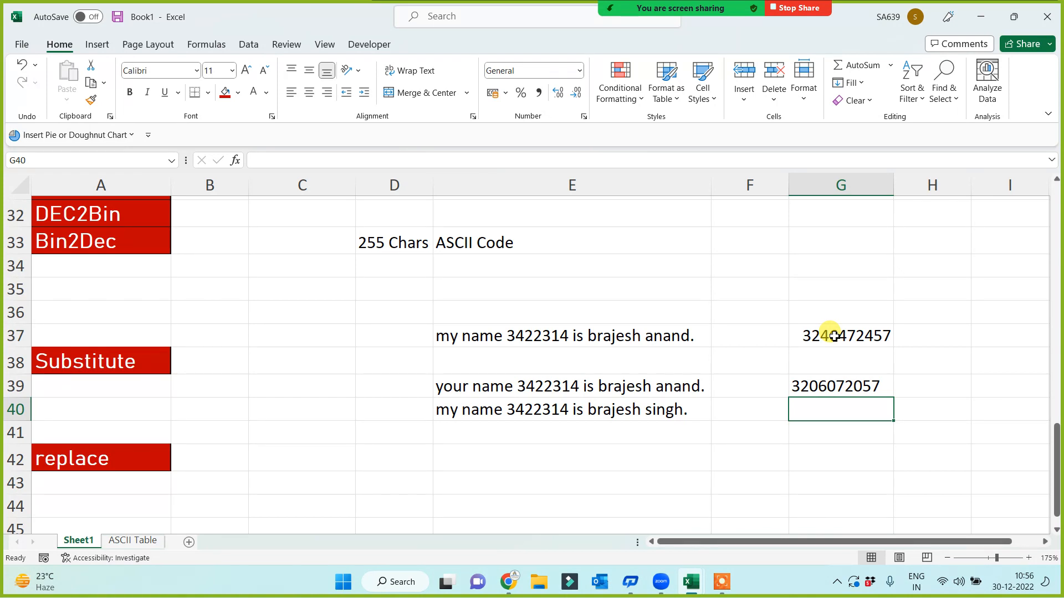
pyautogui.moveTo(563, 335); pyautogui.dragTo(563, 408)
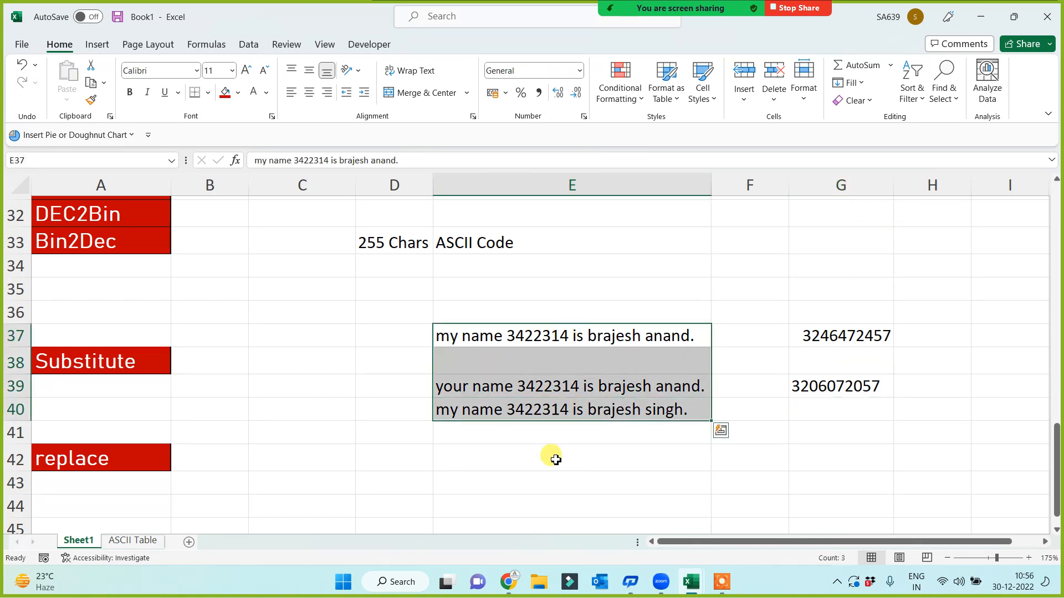
pyautogui.click(419, 495)
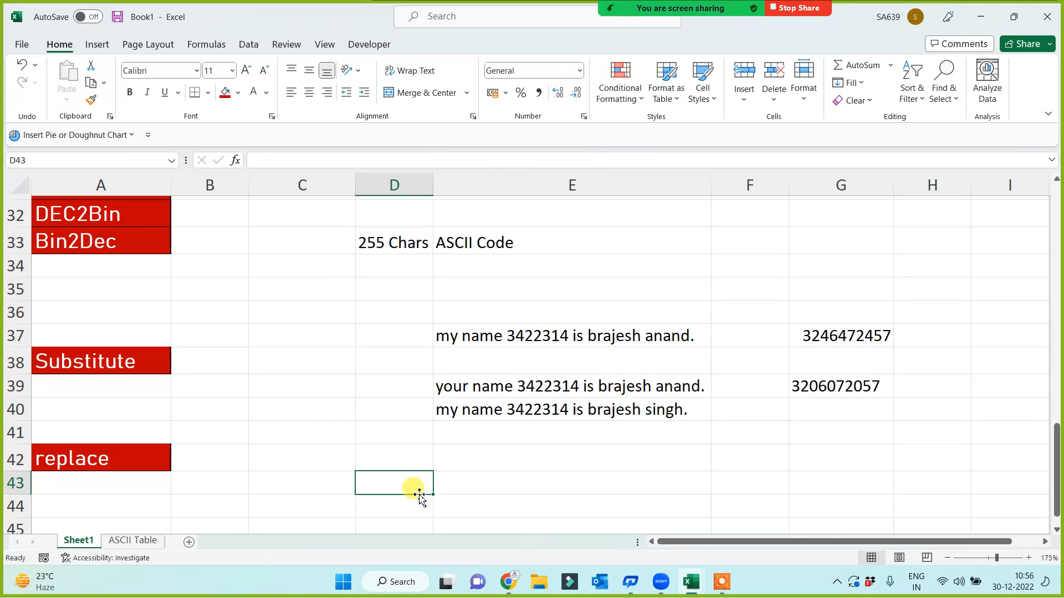
# Type a sample 'my name is …' sentence with a person's name into E42
pyautogui.click(77, 461)
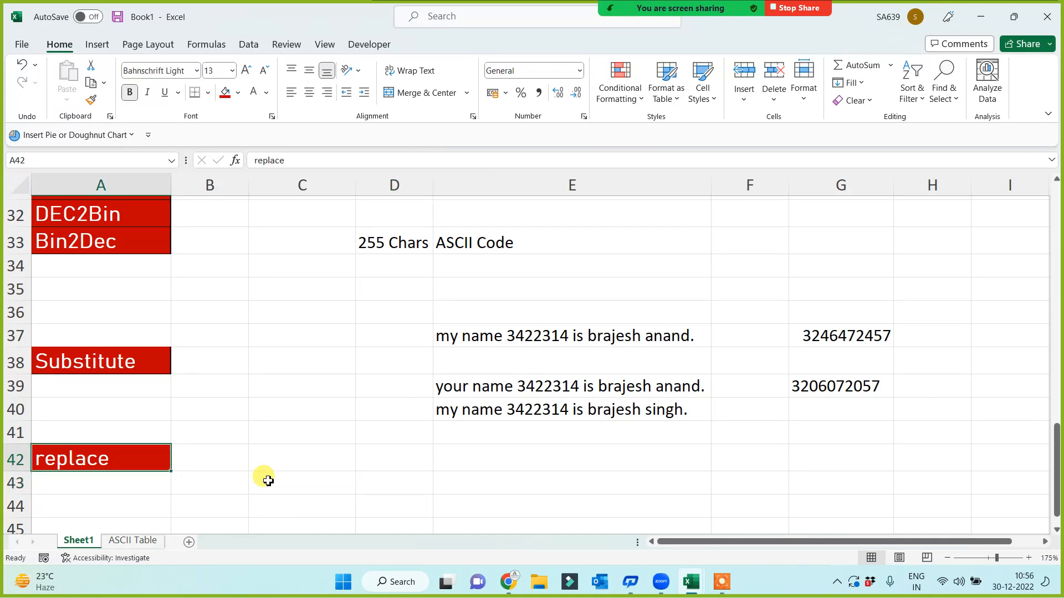
pyautogui.click(444, 461)
pyautogui.scroll(-1, 449, 489)
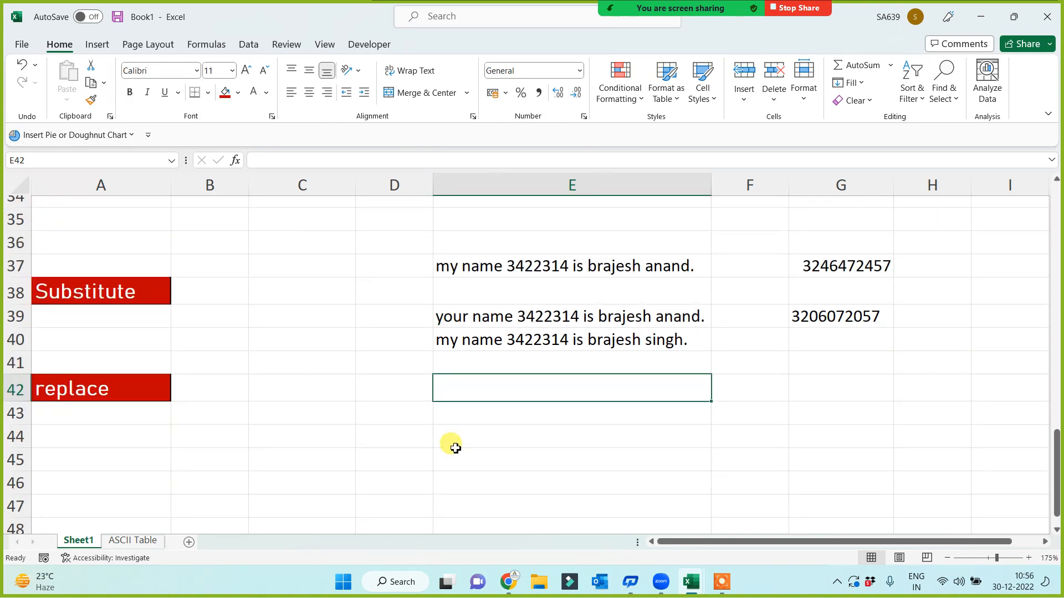
pyautogui.write('my name is')
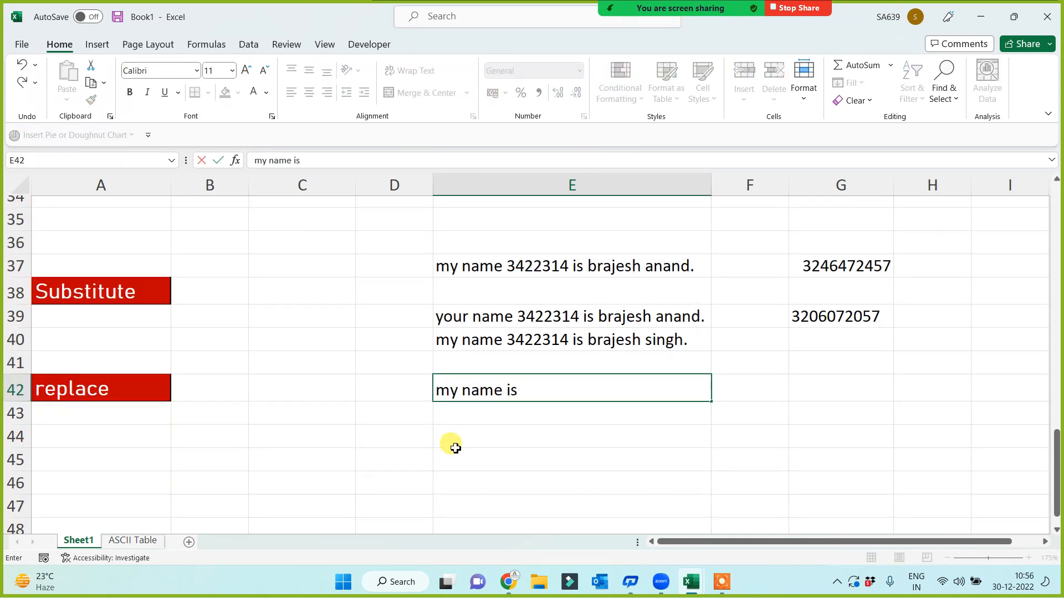
pyautogui.press('Return')
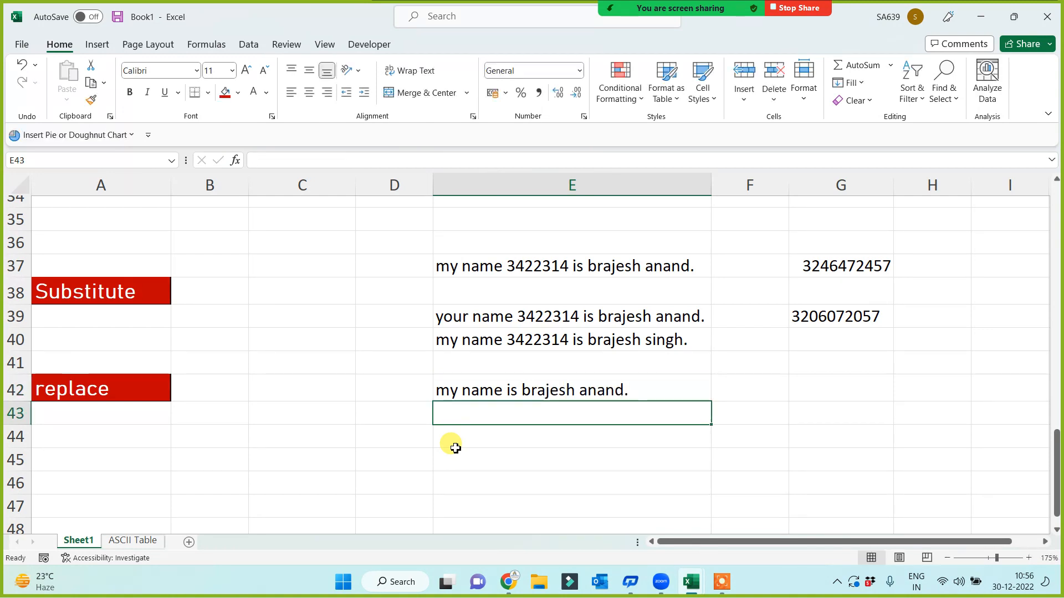
# Enter =REPLACE(E42,1,2,"your") in E44 so the sentence starts with 'your'
pyautogui.click(469, 451)
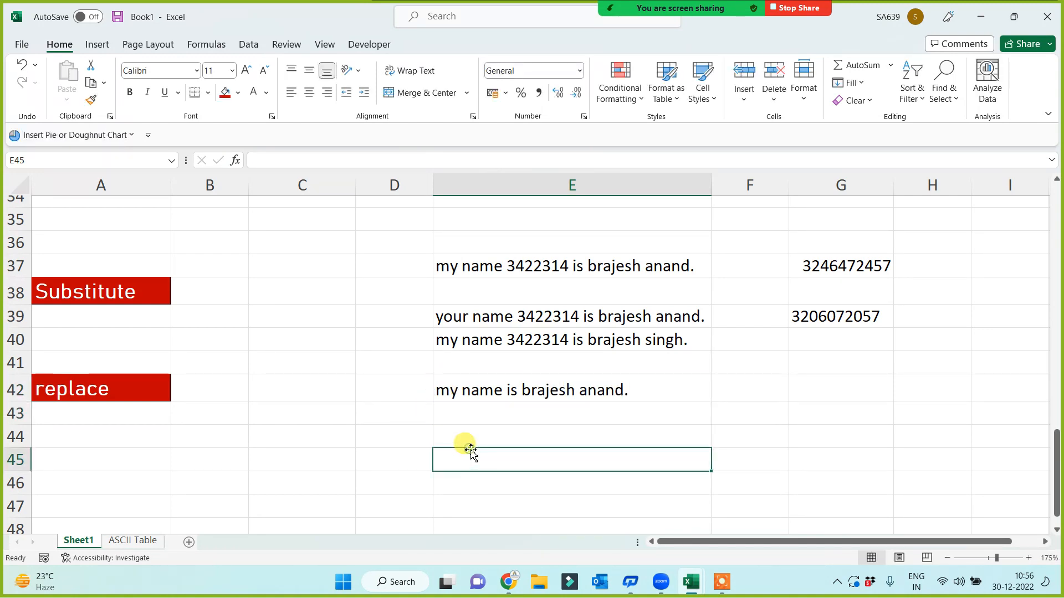
pyautogui.click(470, 423)
pyautogui.click(470, 441)
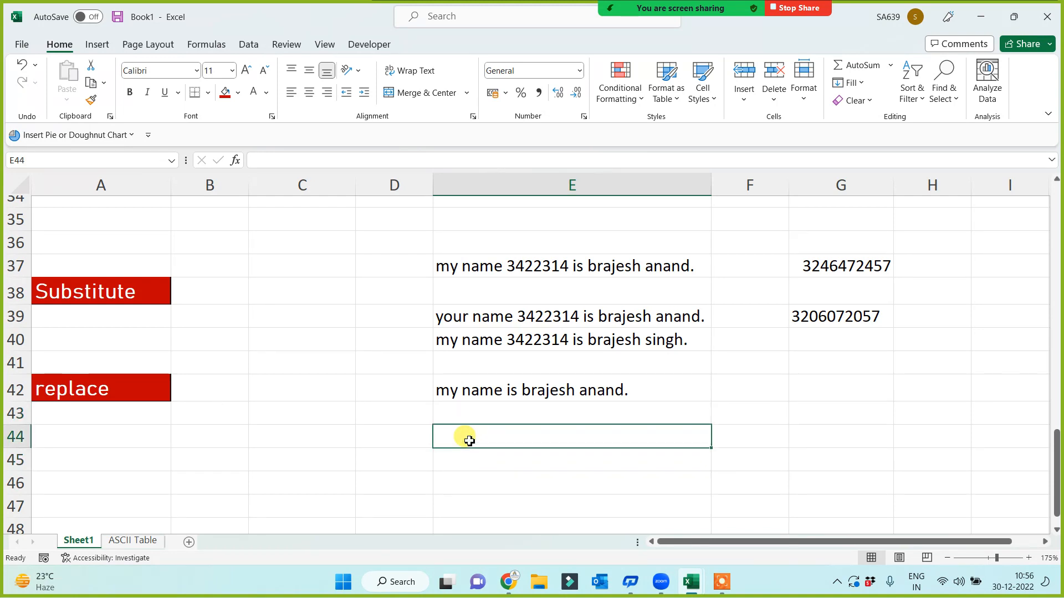
pyautogui.write('=repl')
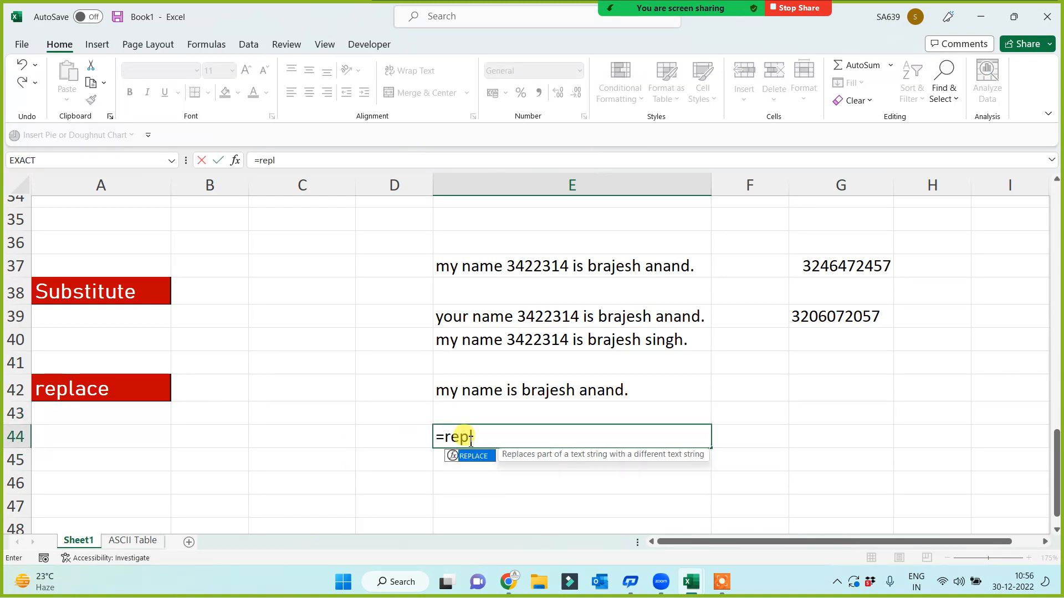
pyautogui.press('Tab')
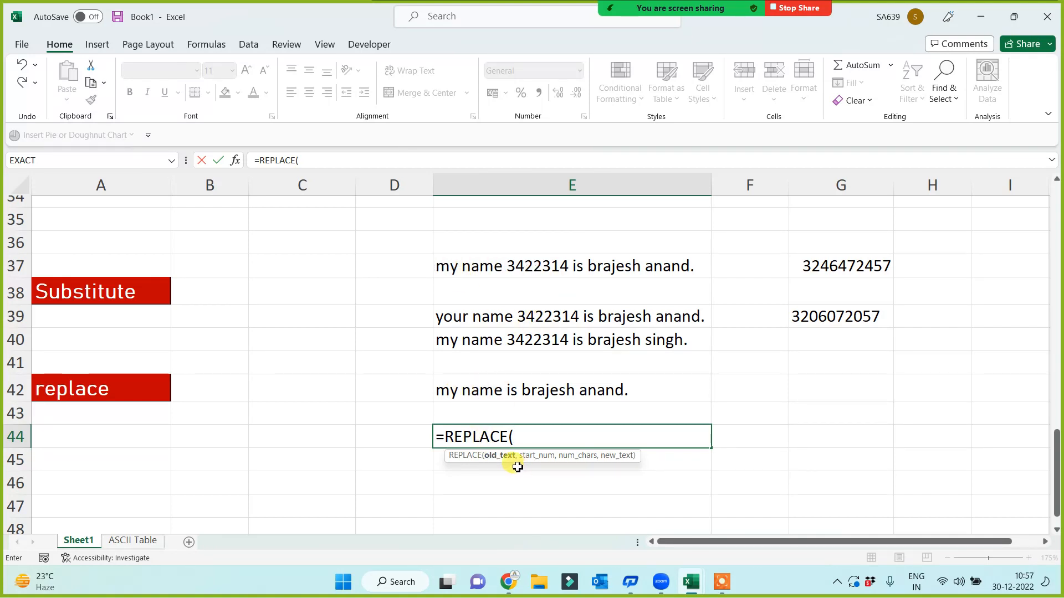
pyautogui.click(497, 393)
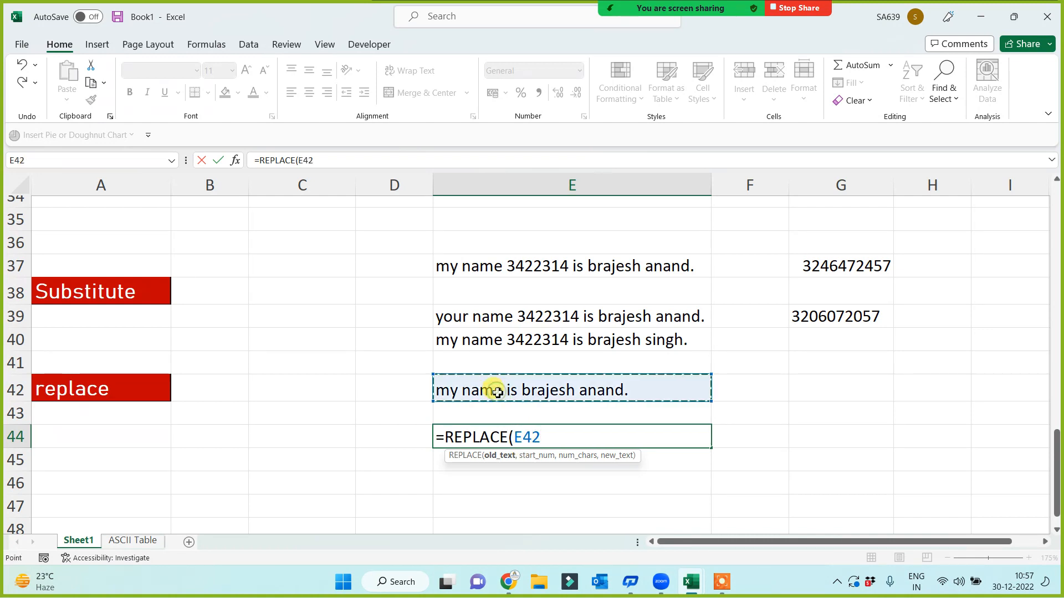
pyautogui.write(',')
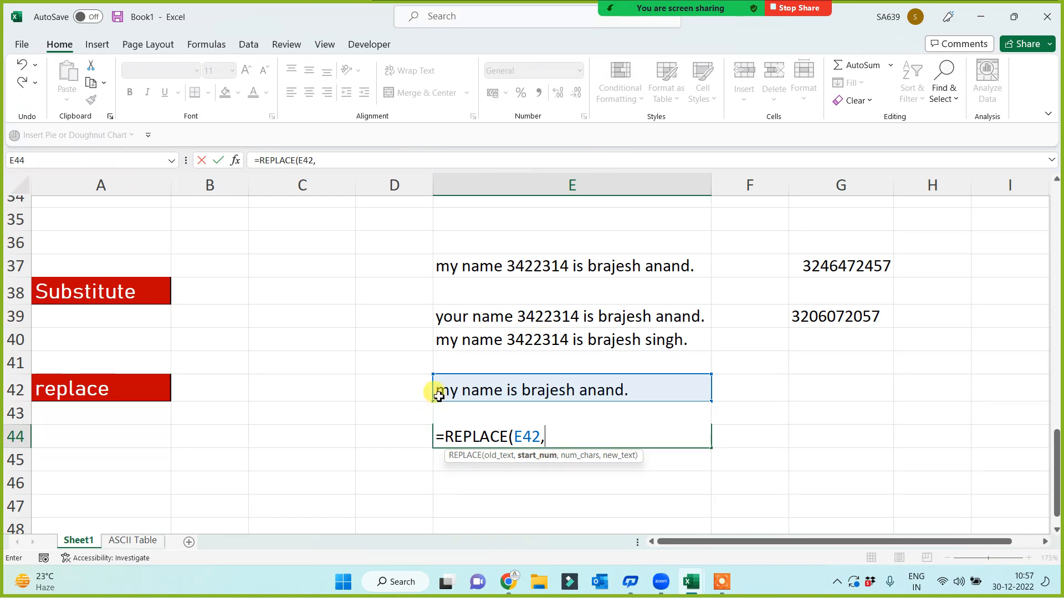
pyautogui.write('1')
pyautogui.write(',2,"your')
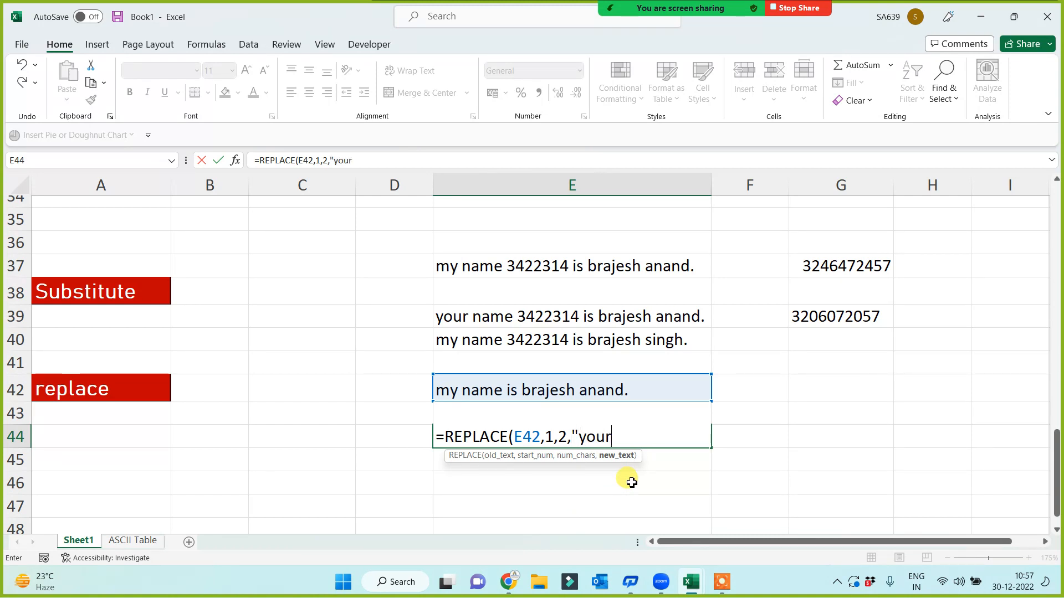
pyautogui.write(')')
pyautogui.press('Return')
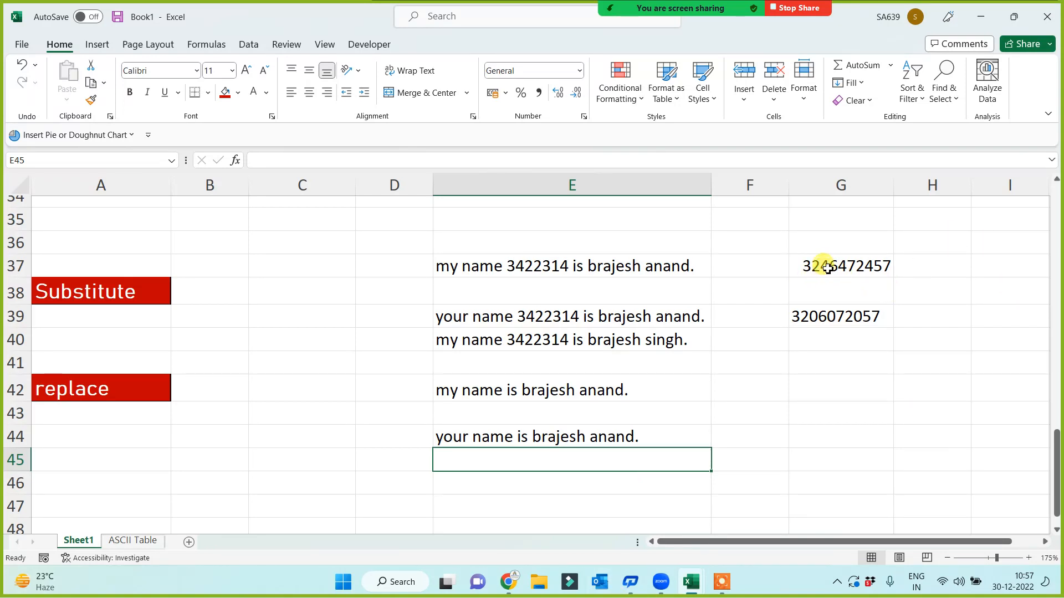
pyautogui.click(814, 381)
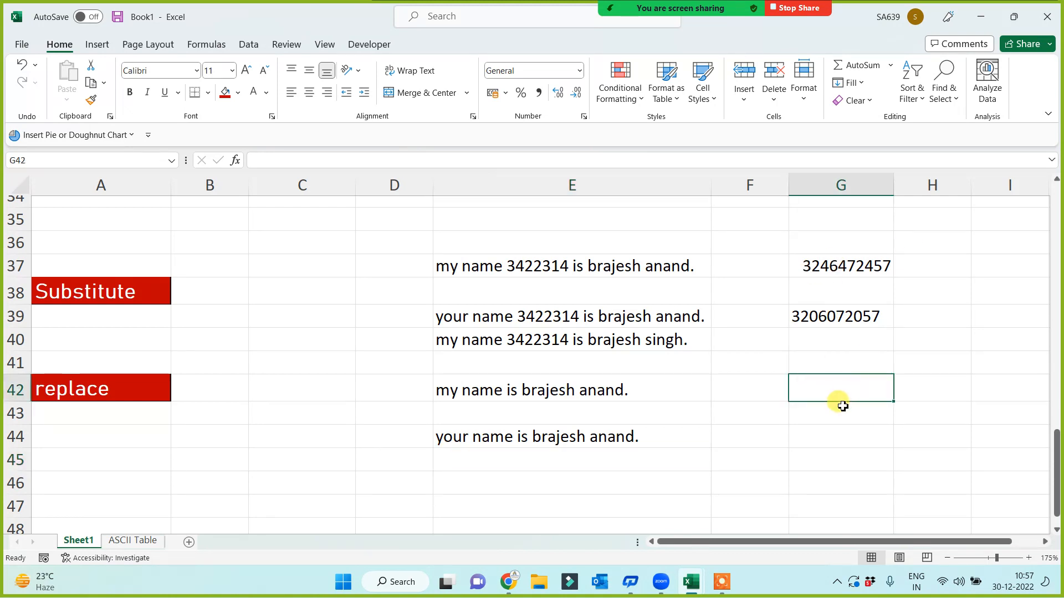
pyautogui.write('=rep')
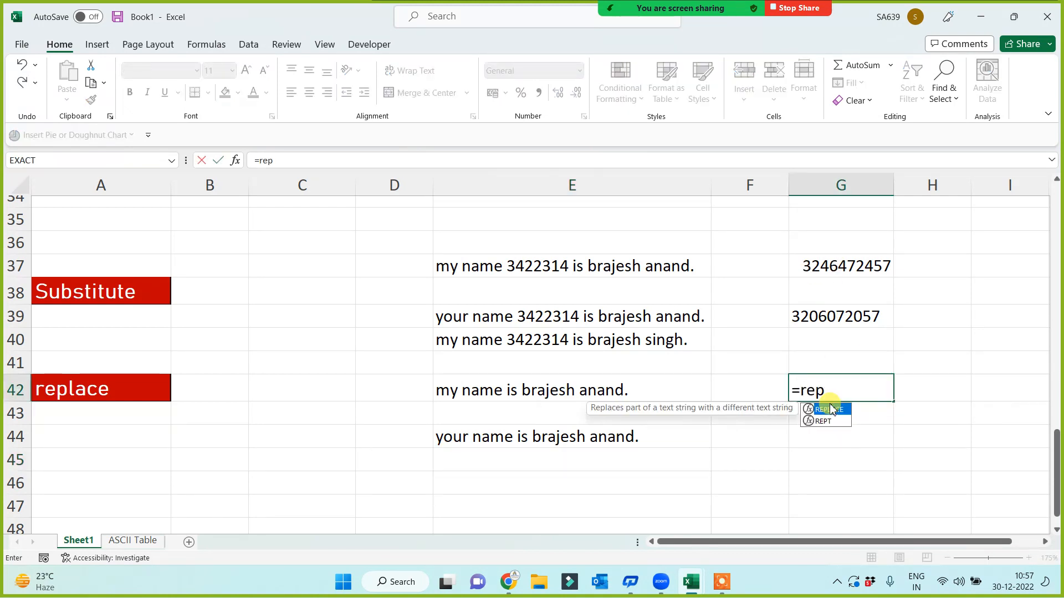
pyautogui.doubleClick(831, 409)
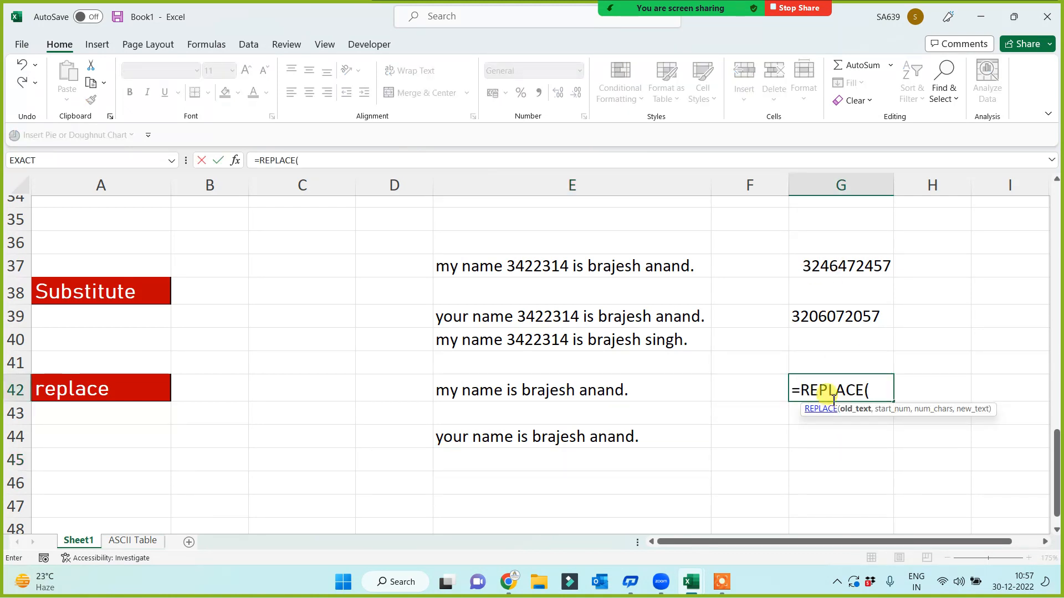
pyautogui.click(832, 266)
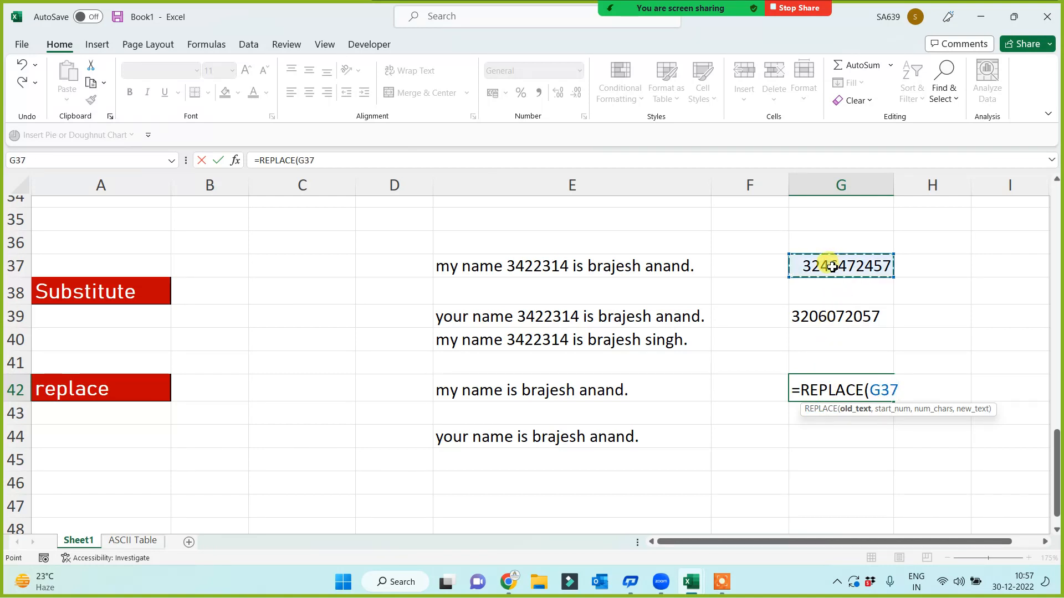
pyautogui.write(',')
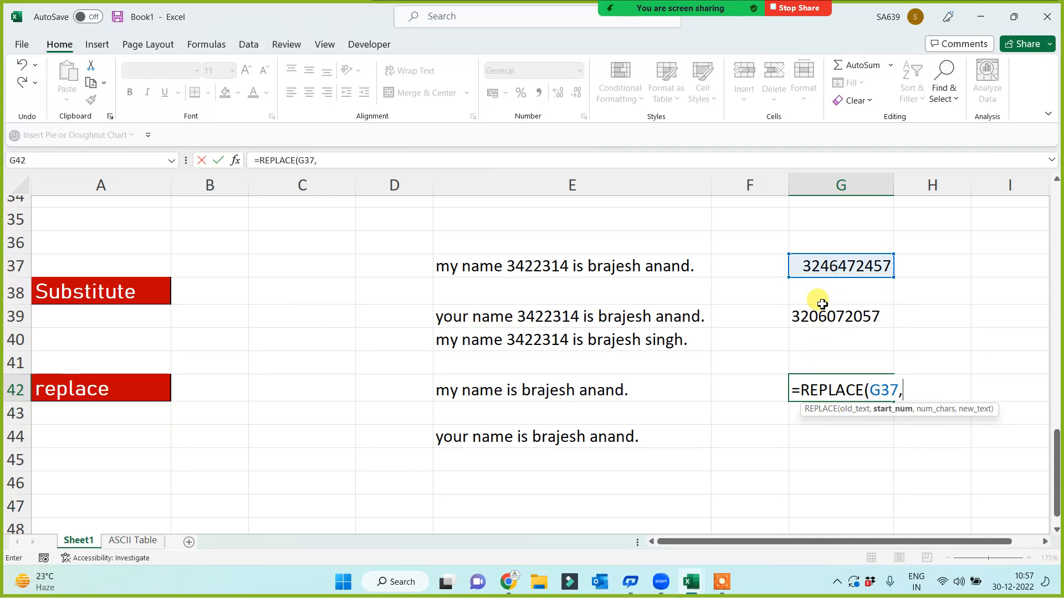
pyautogui.write('3,')
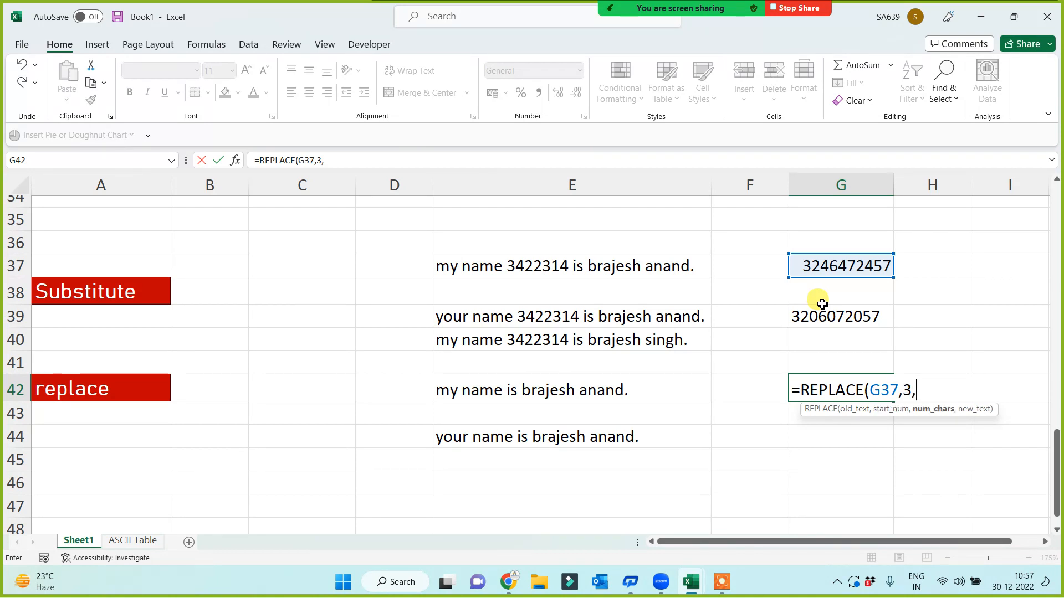
pyautogui.write('1,0)')
pyautogui.press('Return')
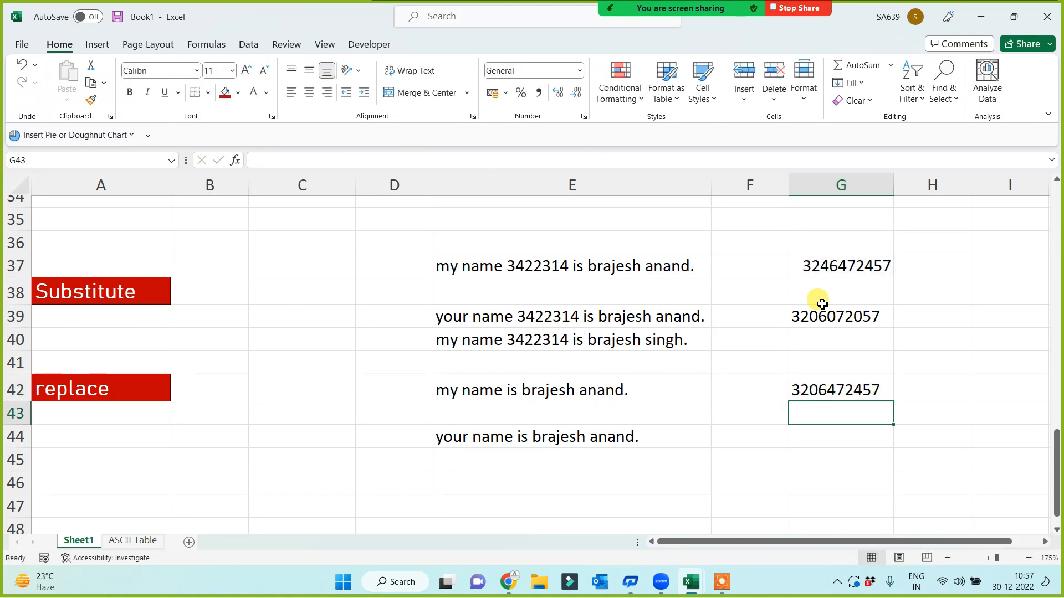
pyautogui.click(158, 289)
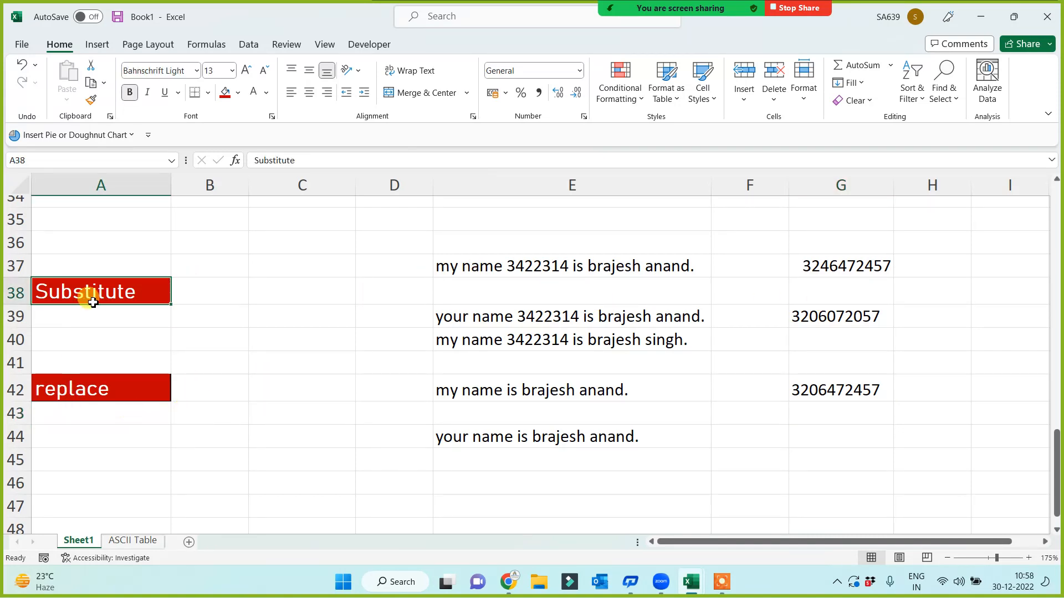
pyautogui.click(89, 394)
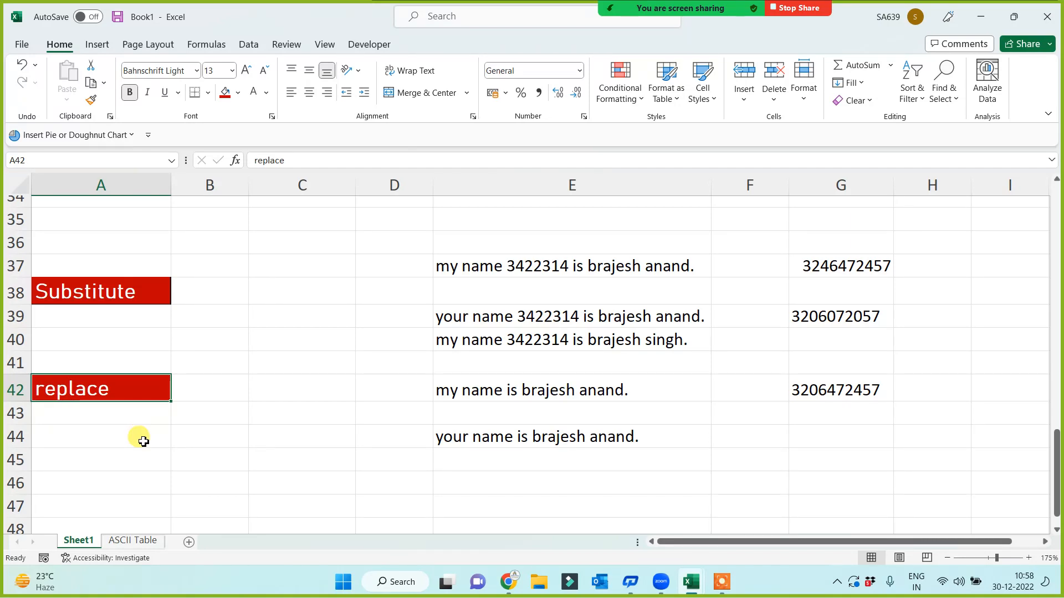
pyautogui.scroll(9, 158, 380)
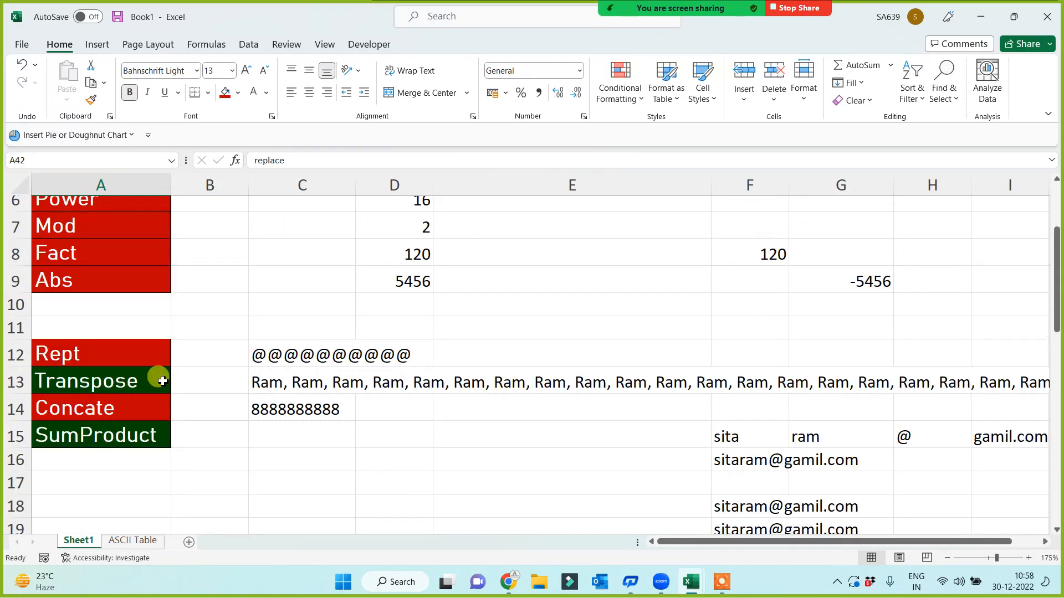
pyautogui.click(107, 380)
pyautogui.keyDown('ctrl'); pyautogui.click(99, 435); pyautogui.keyUp('ctrl')
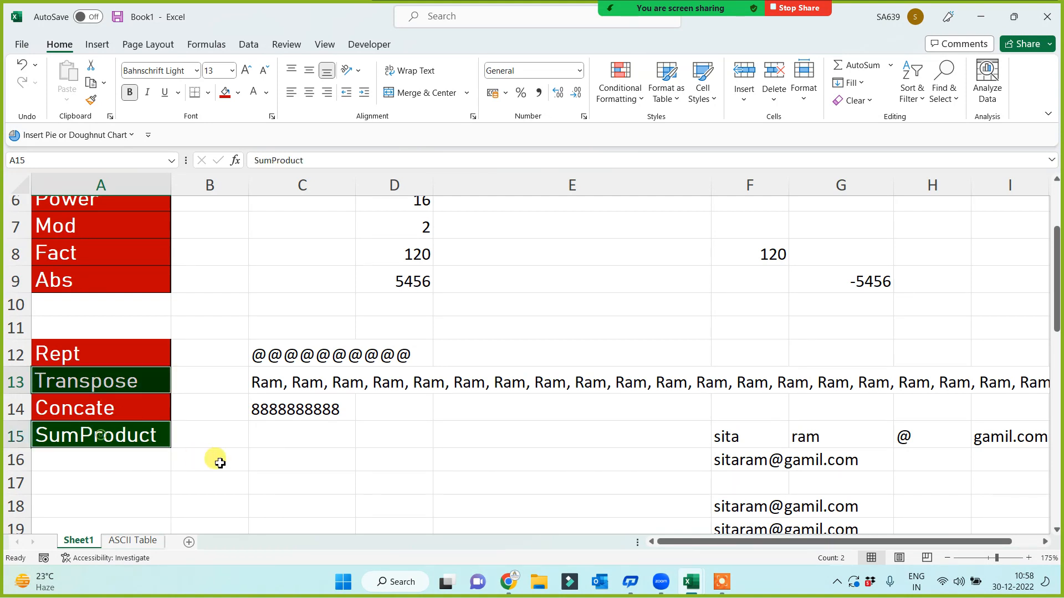
pyautogui.hotkey('ctrl', 'c')
pyautogui.press('Return')
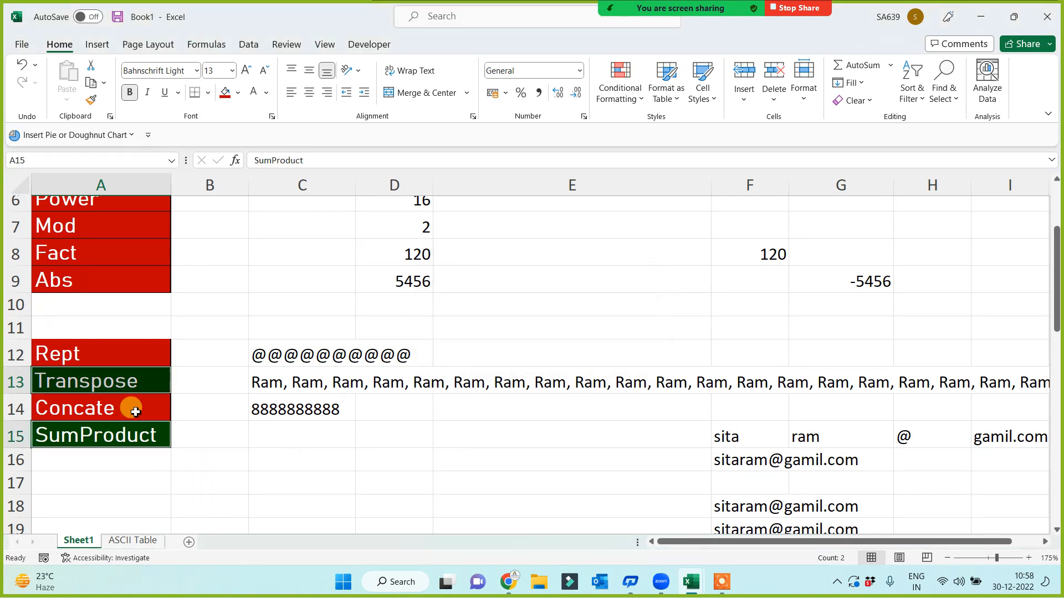
pyautogui.click(109, 386)
pyautogui.keyDown('ctrl'); pyautogui.click(106, 435); pyautogui.keyUp('ctrl')
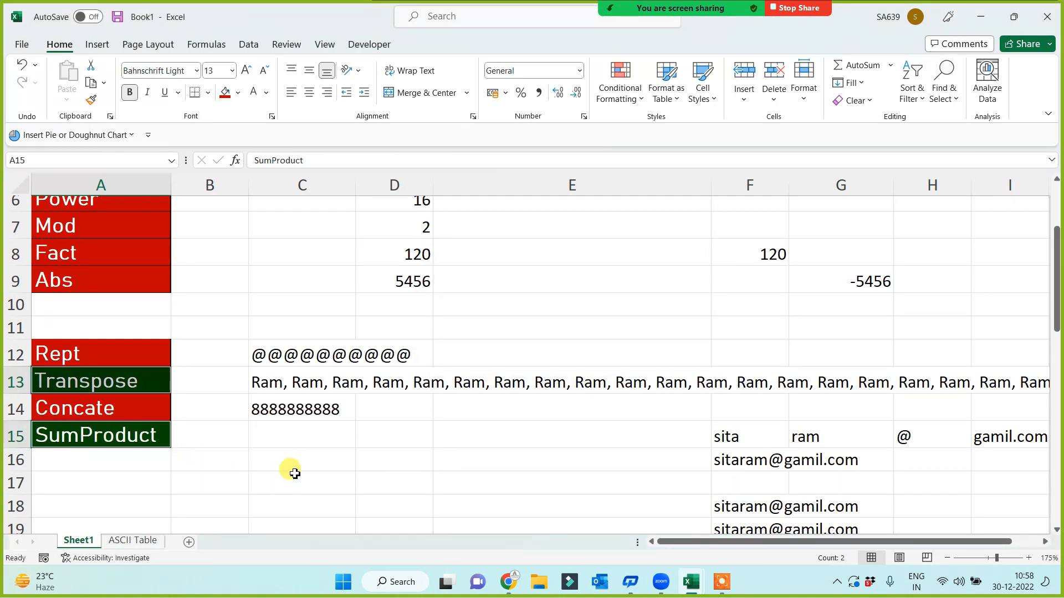
pyautogui.hotkey('ctrl', 'c')
pyautogui.press('Return')
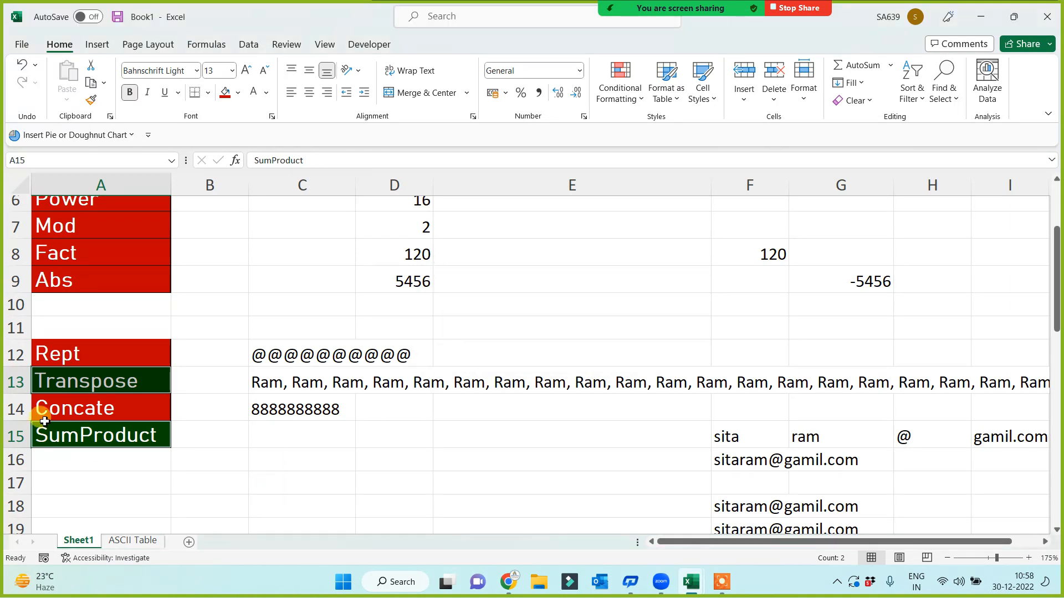
pyautogui.click(65, 386)
pyautogui.hotkey('ctrl', 'c')
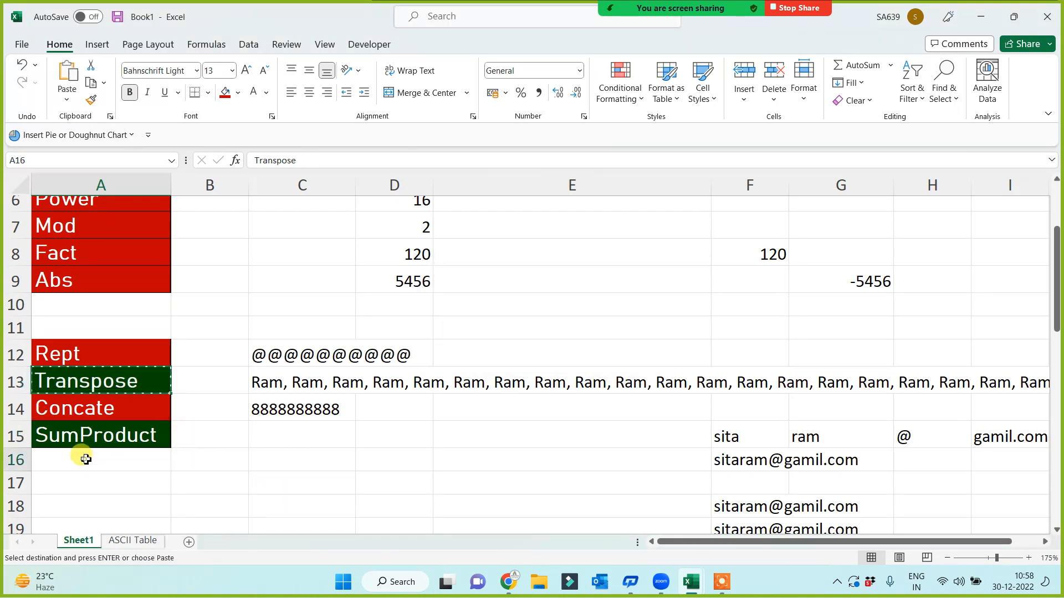
pyautogui.click(86, 459)
pyautogui.hotkey('ctrl', 'v')
pyautogui.moveTo(87, 432); pyautogui.dragTo(88, 451)
pyautogui.hotkey('ctrl', 'x')
pyautogui.scroll(-13, 115, 493)
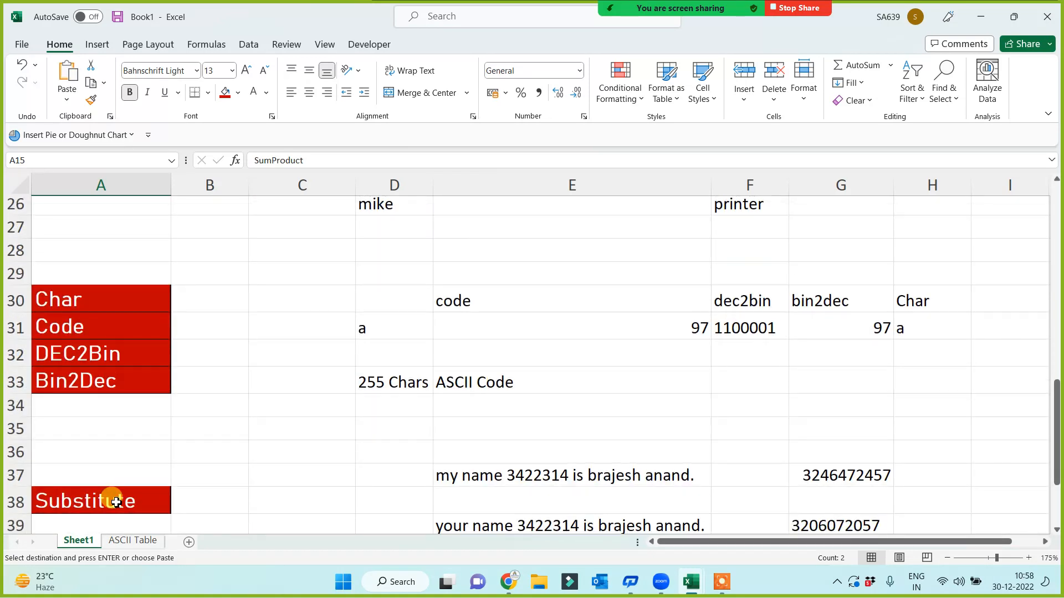
pyautogui.click(91, 276)
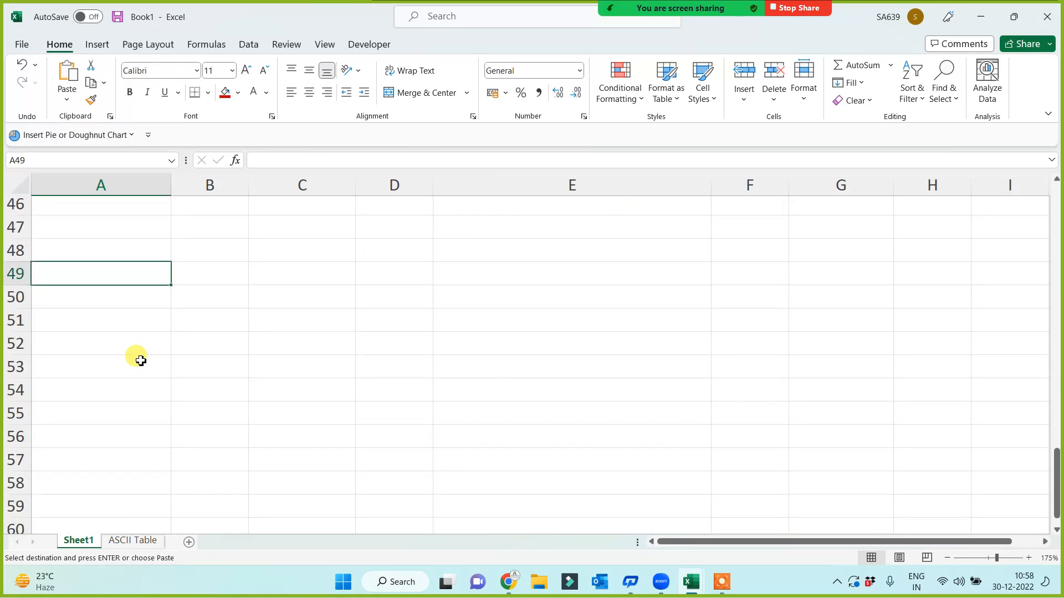
pyautogui.hotkey('ctrl', 'v')
pyautogui.click(273, 392)
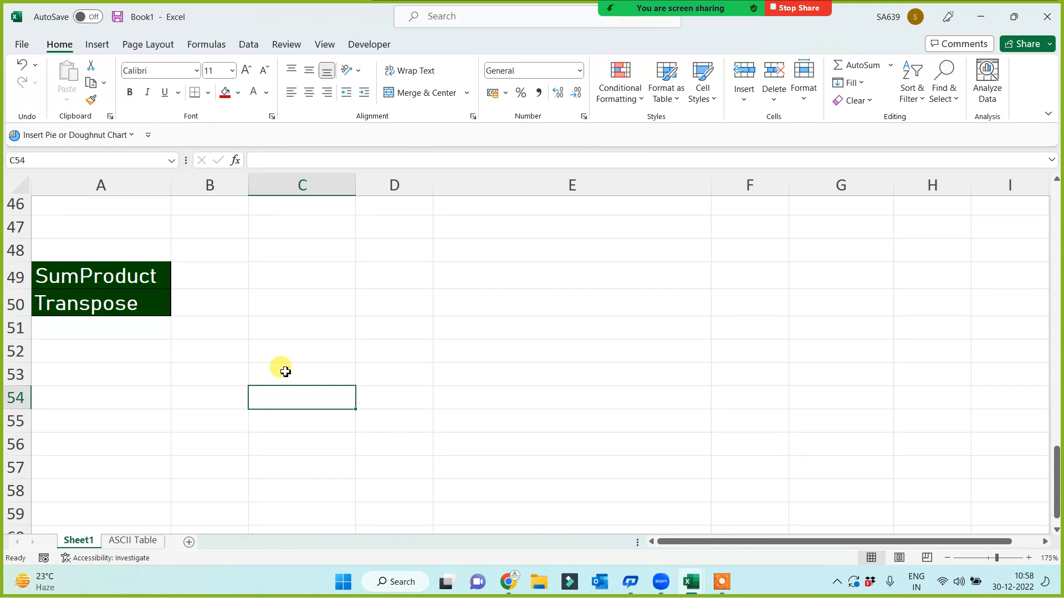
pyautogui.click(124, 280)
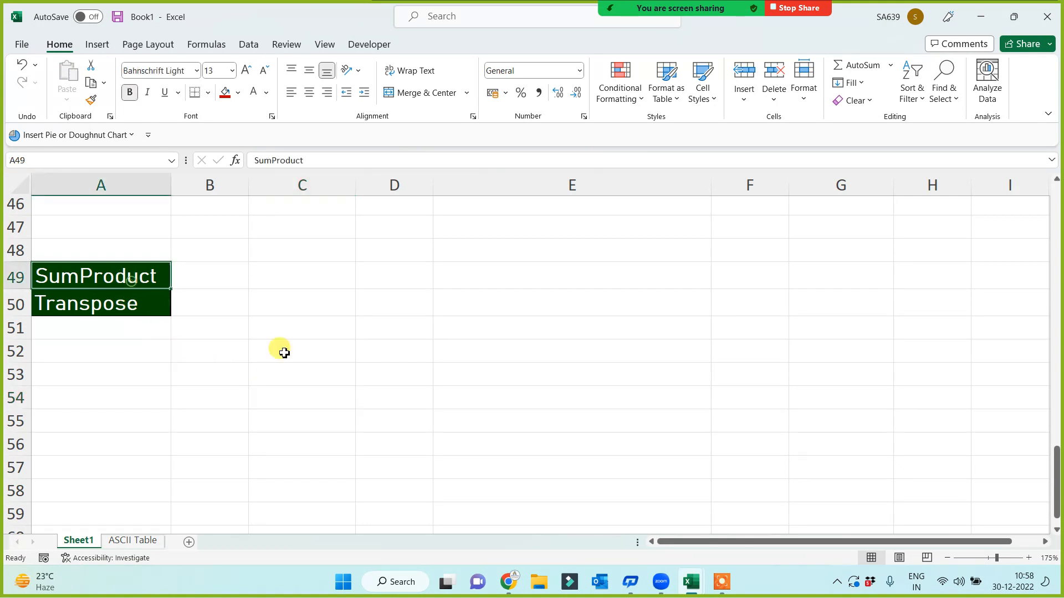
pyautogui.click(370, 280)
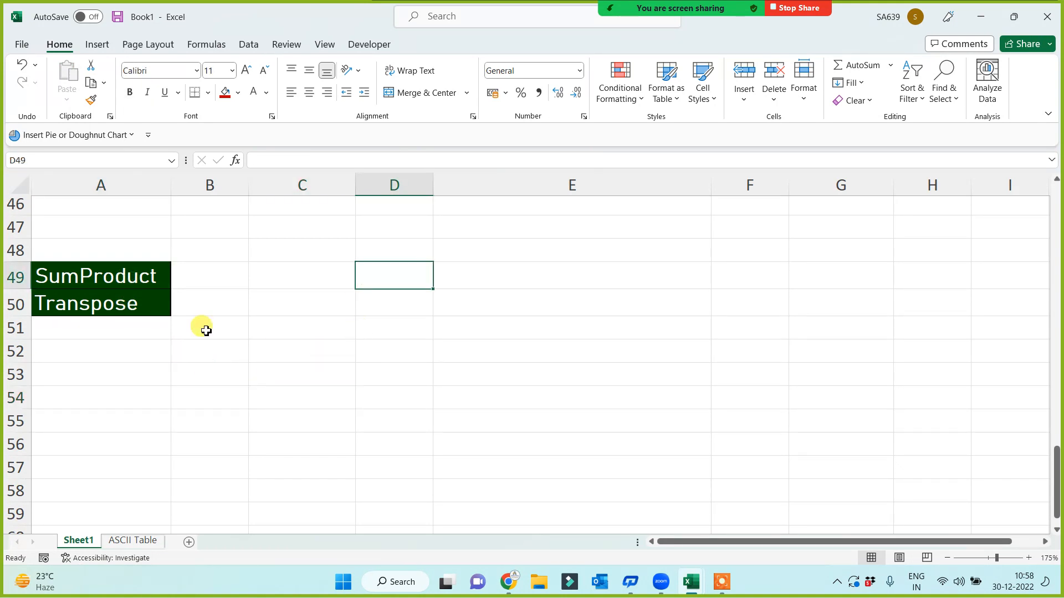
pyautogui.click(76, 280)
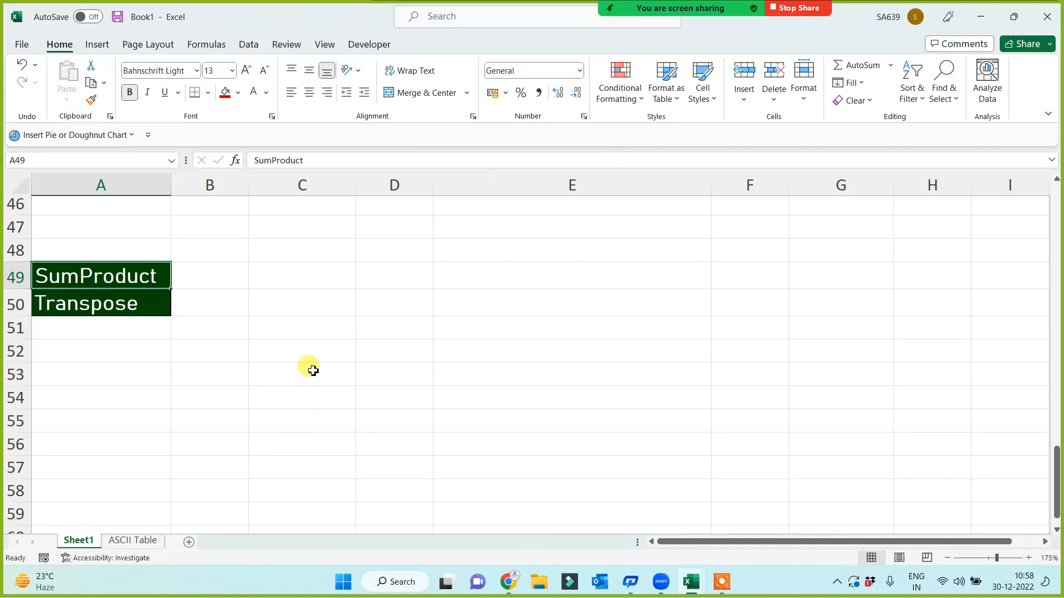
# Start the table with an Item heading in C49 and the items apple through samsang below it
pyautogui.click(328, 272)
pyautogui.write('Ite')
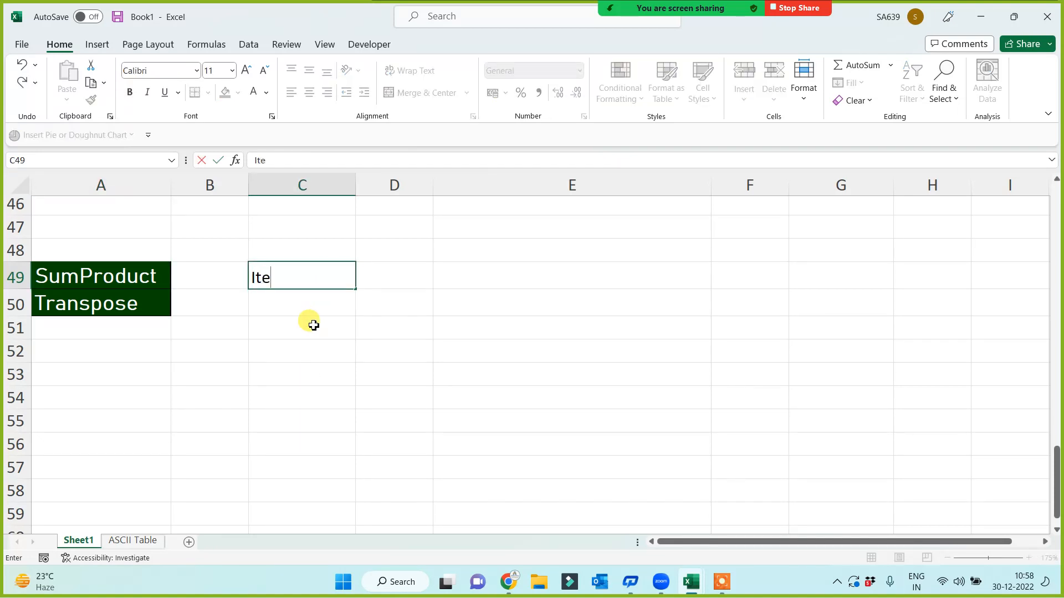
pyautogui.write('m')
pyautogui.press('Return')
pyautogui.write('apple')
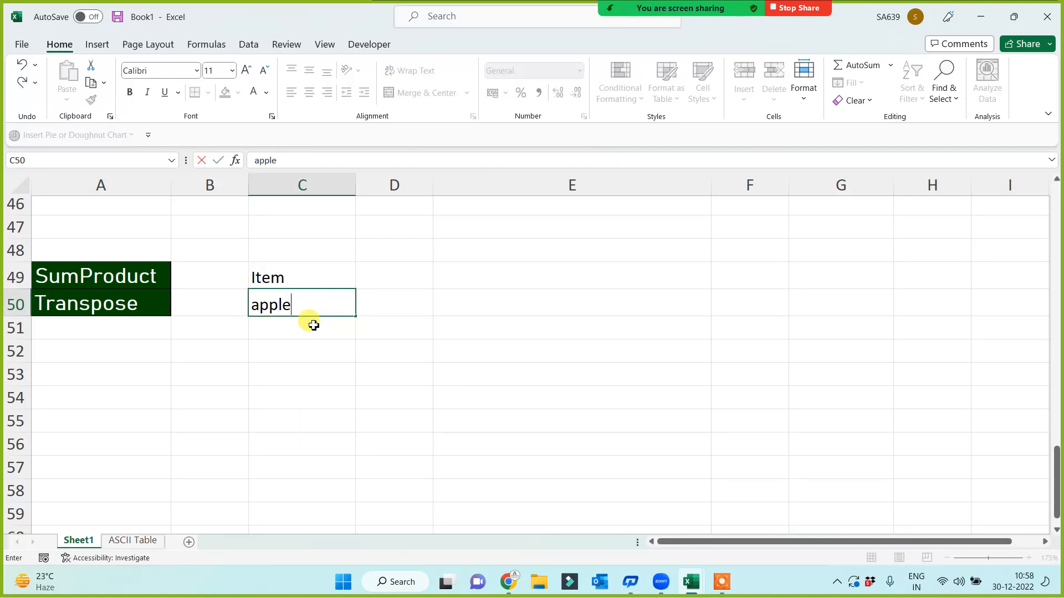
pyautogui.press('Return')
pyautogui.click(317, 311)
pyautogui.moveTo(353, 319); pyautogui.dragTo(338, 427)
# Add a Qty heading in D49 with quantities 9, 12, 5, 8, 7 and 11
pyautogui.click(389, 283)
pyautogui.write('Qty')
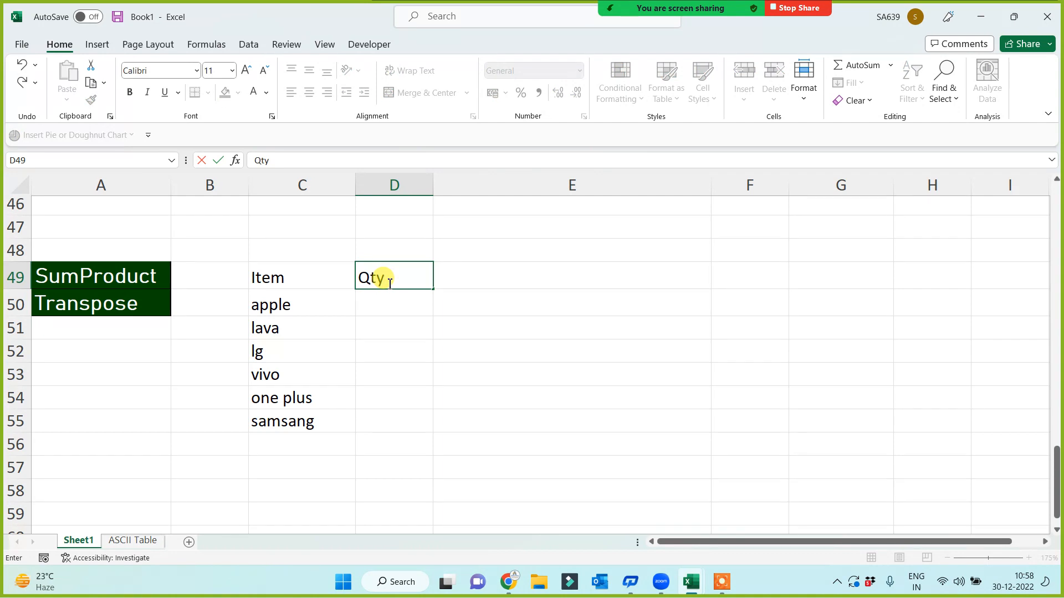
pyautogui.press('Return')
pyautogui.write('9')
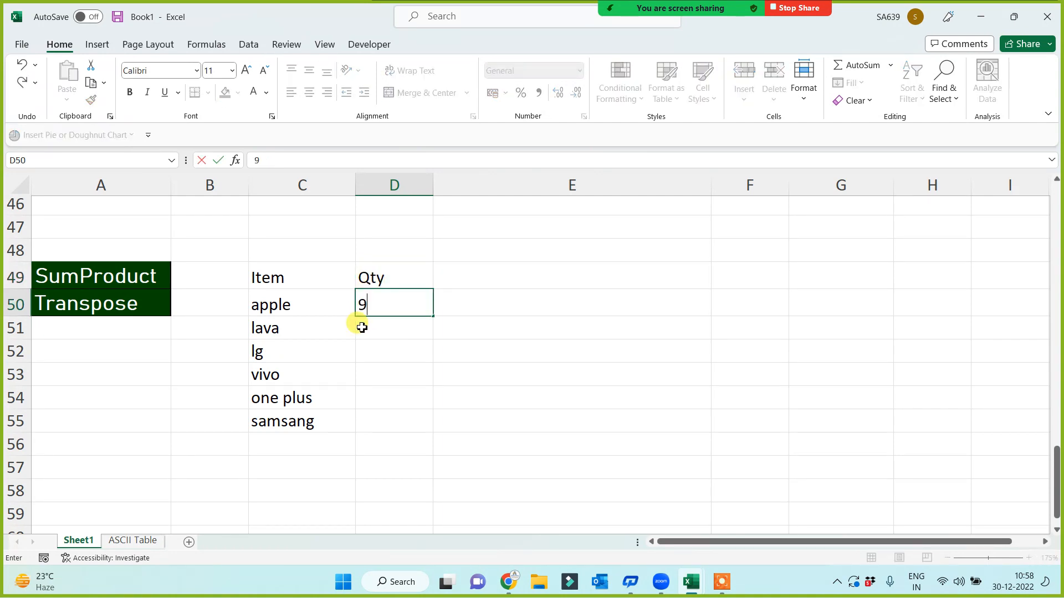
pyautogui.press('Return')
pyautogui.write('12')
pyautogui.press('Return')
pyautogui.write('5')
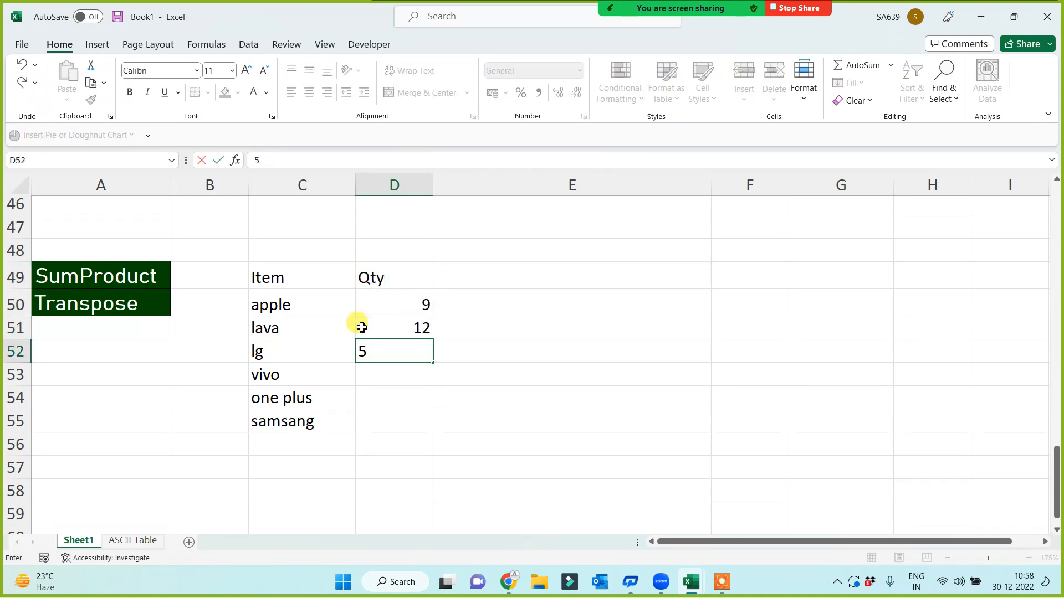
pyautogui.press('Return')
pyautogui.write('8')
pyautogui.press('Return')
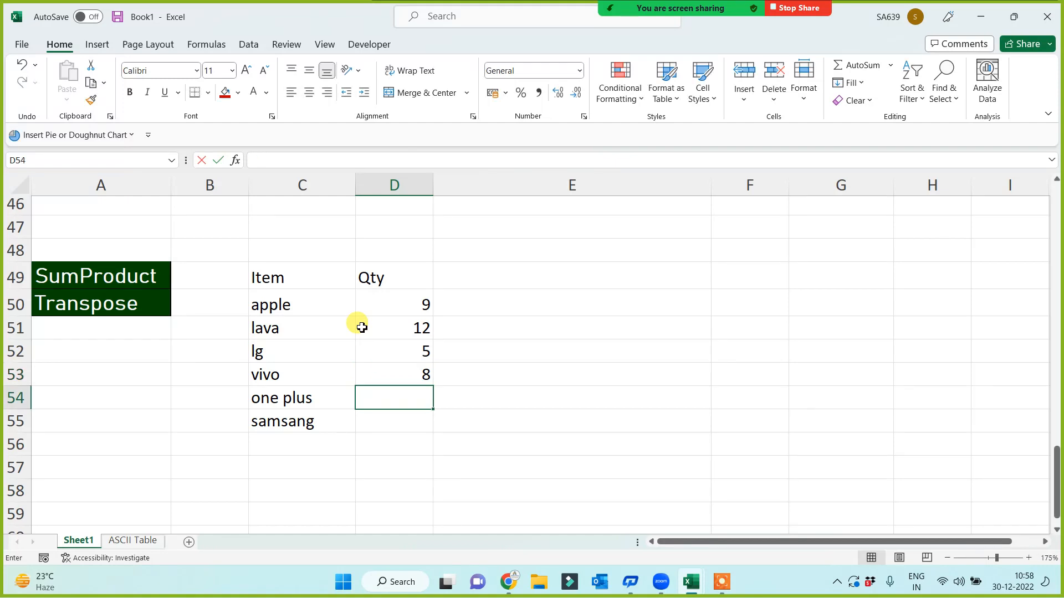
pyautogui.write('7')
pyautogui.press('Return')
pyautogui.write('11')
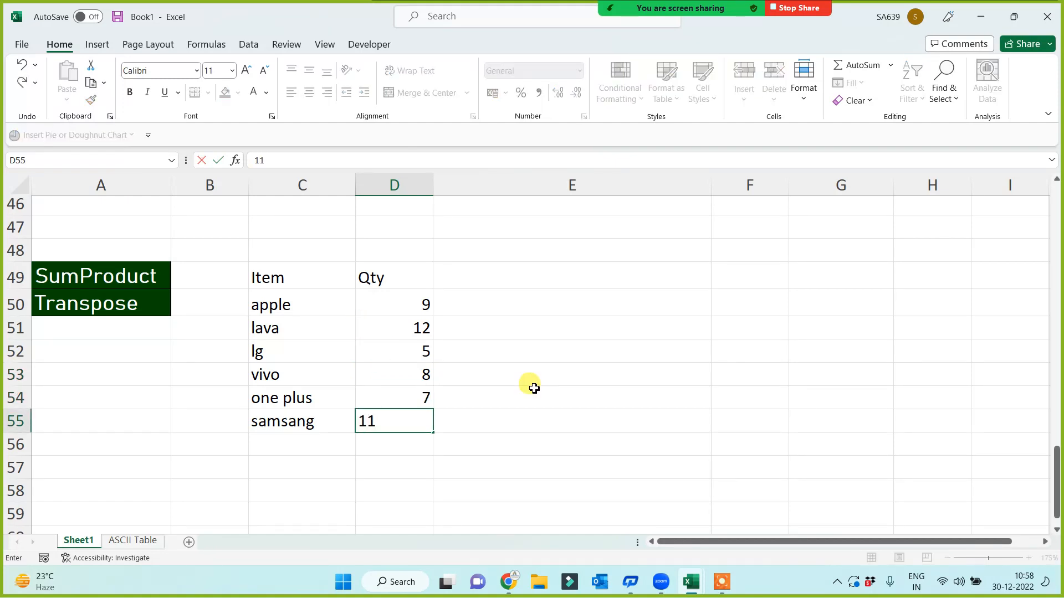
pyautogui.click(531, 390)
# Add a PU Price heading in E49 with prices 1250, 6520, 3521, 9547, 6547 and 1247
pyautogui.click(494, 281)
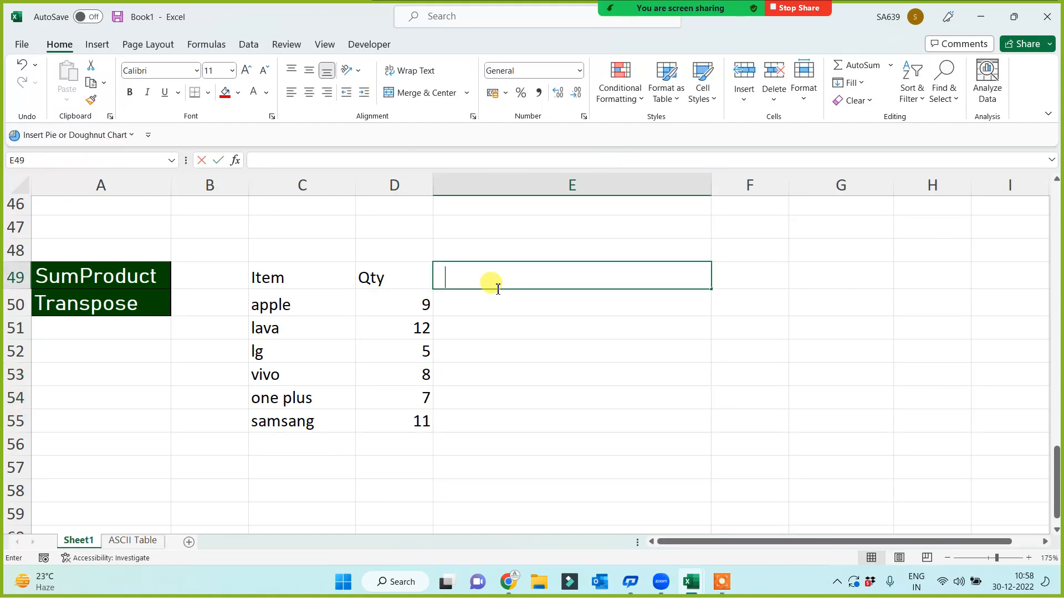
pyautogui.write('PU Pri')
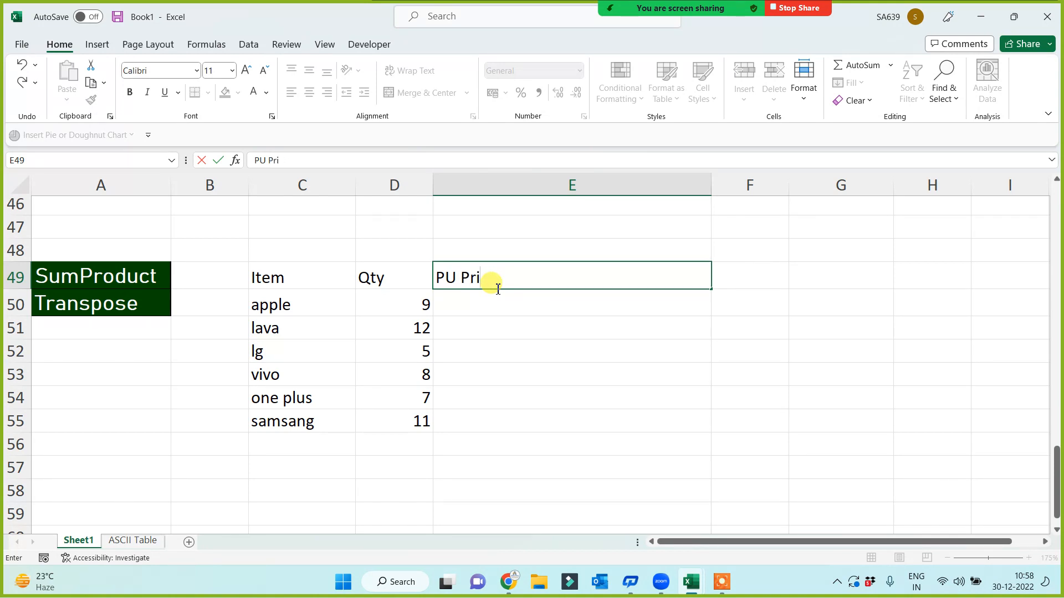
pyautogui.write('ce')
pyautogui.click(495, 309)
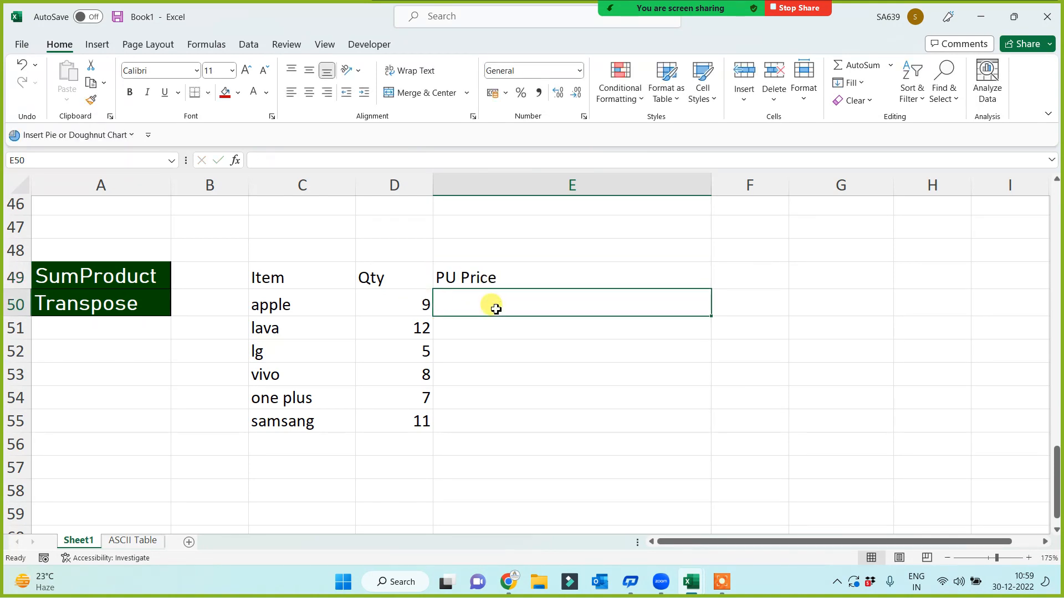
pyautogui.write('1250')
pyautogui.press('Return')
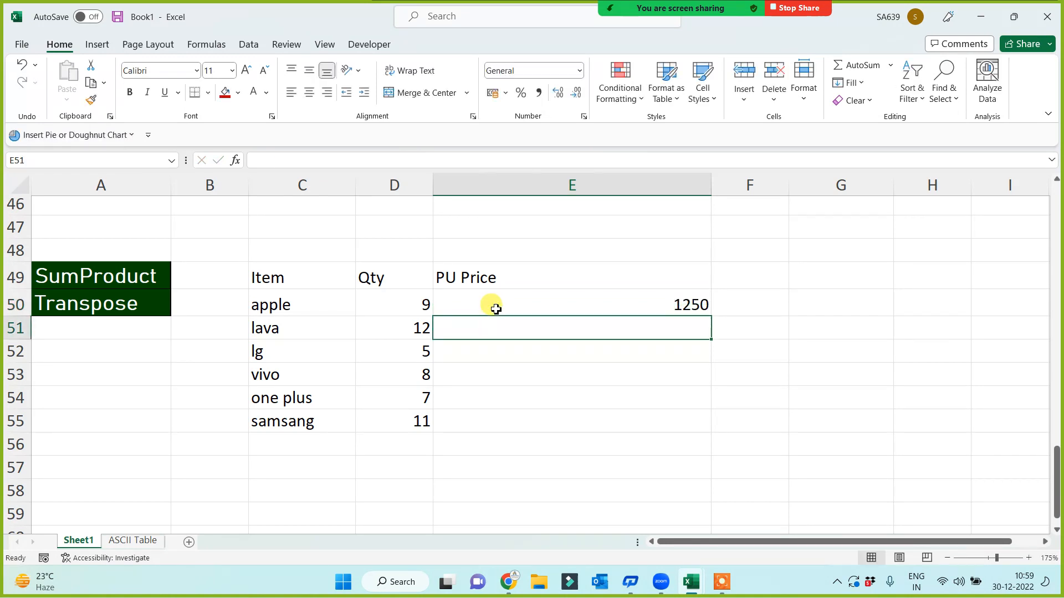
pyautogui.write('6520')
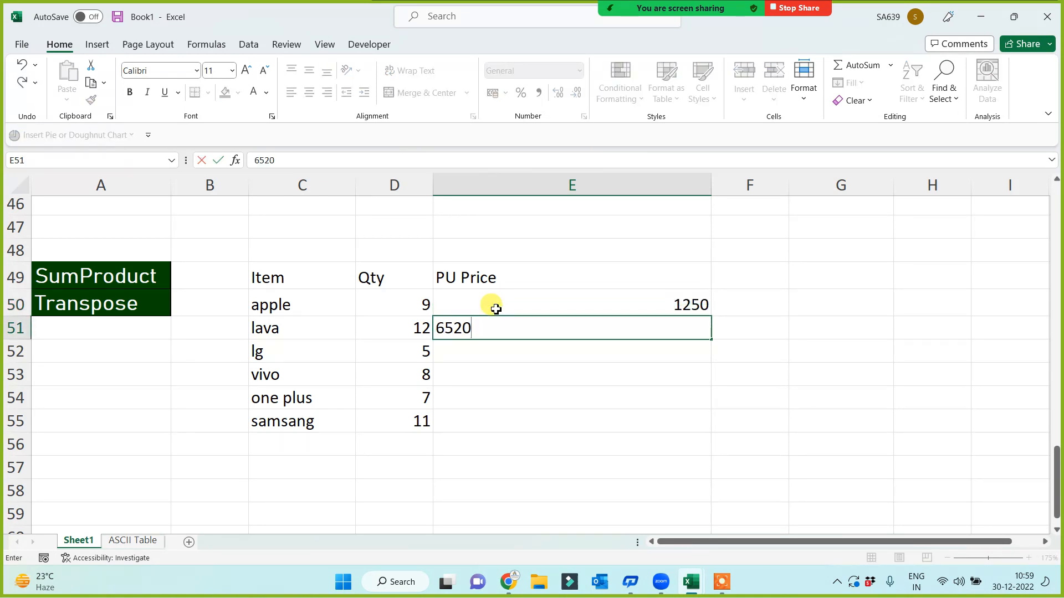
pyautogui.press('Return')
pyautogui.write('3521')
pyautogui.press('Return')
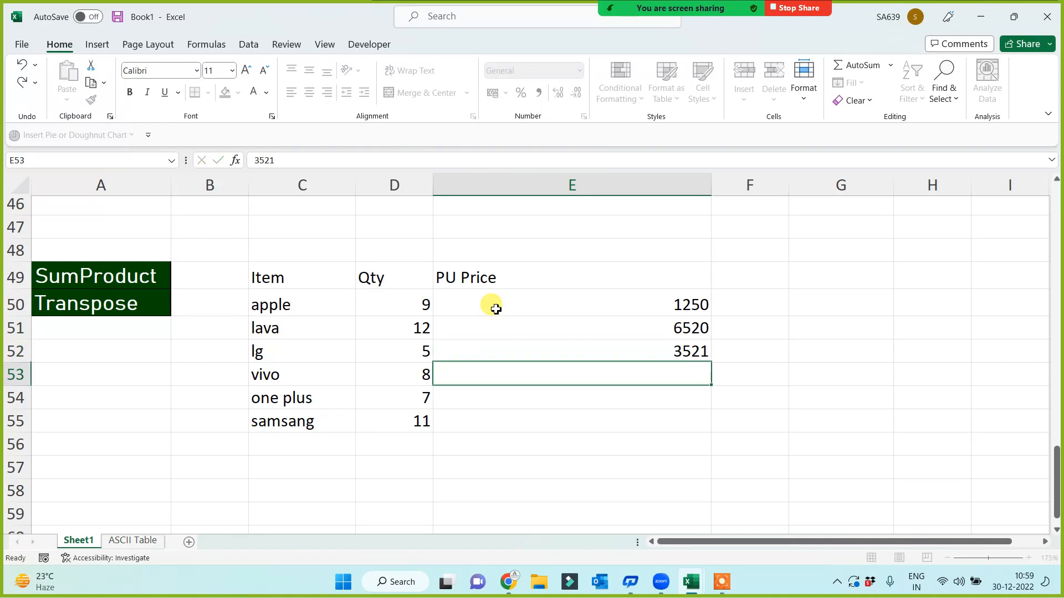
pyautogui.write('9547')
pyautogui.press('Return')
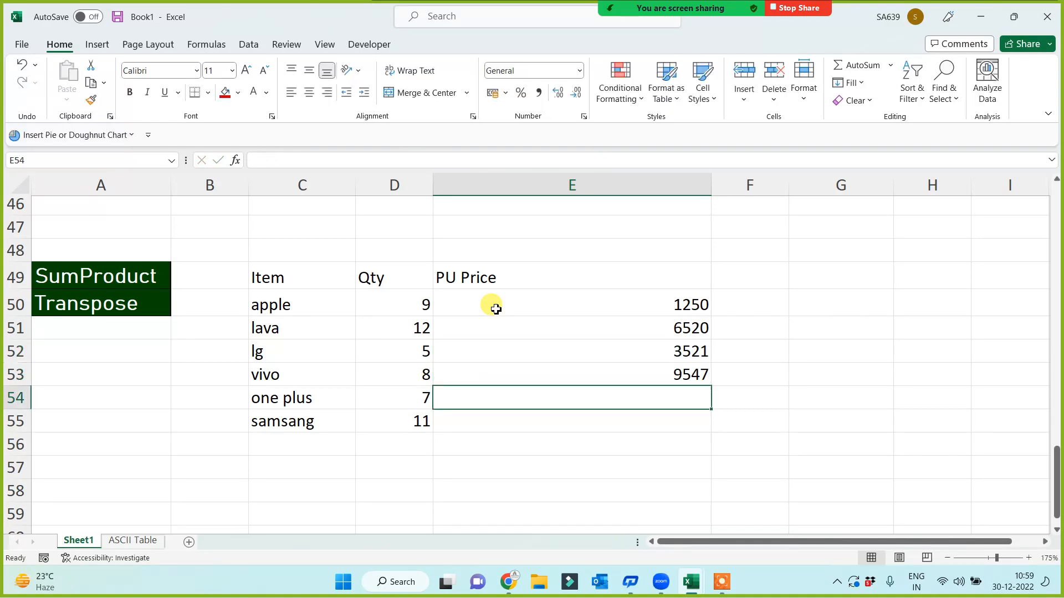
pyautogui.write('6547')
pyautogui.press('Return')
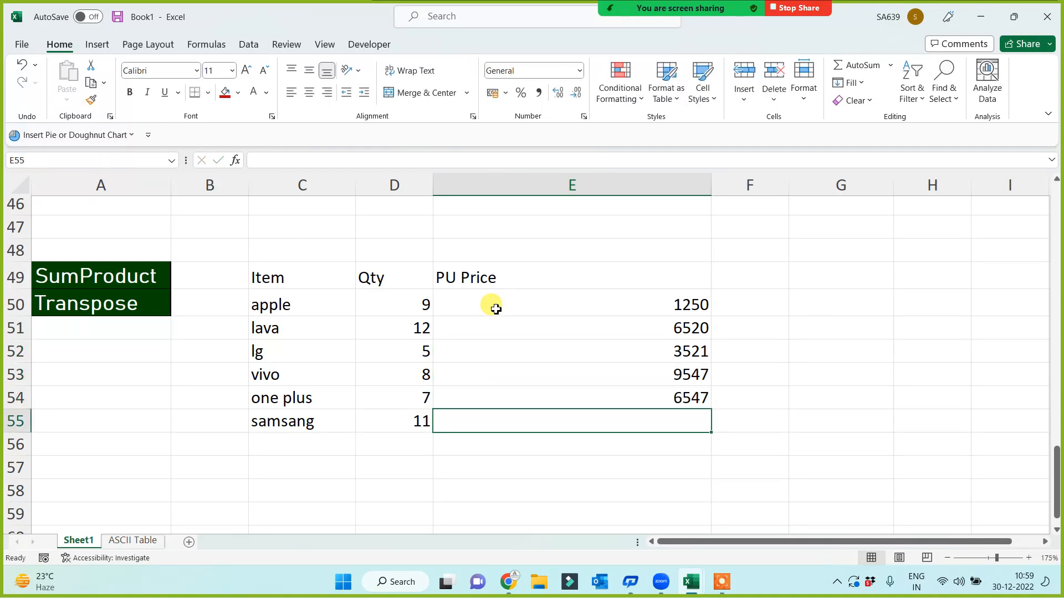
pyautogui.write('1247')
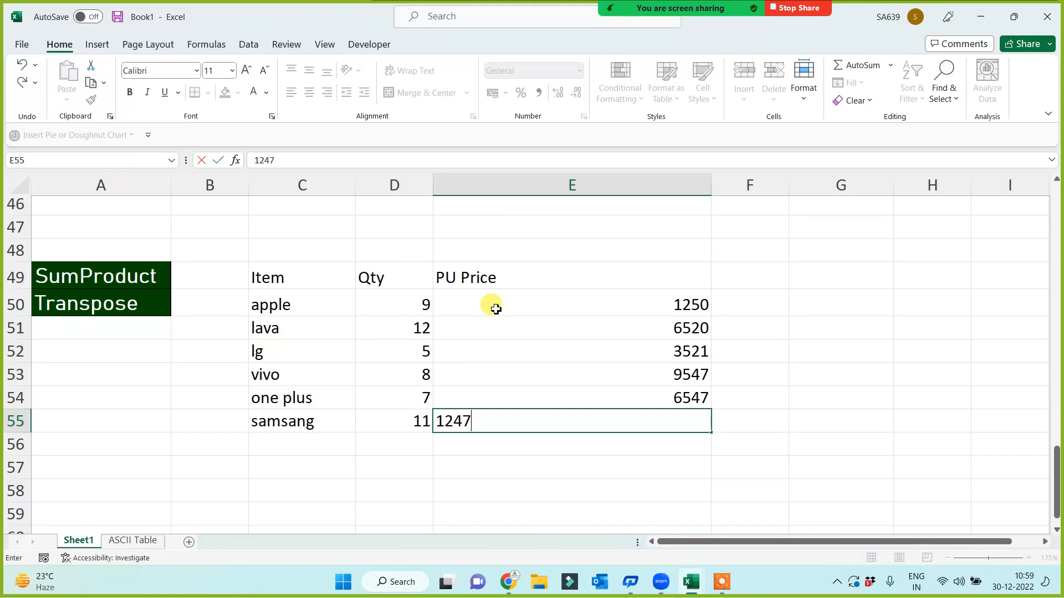
pyautogui.press('Return')
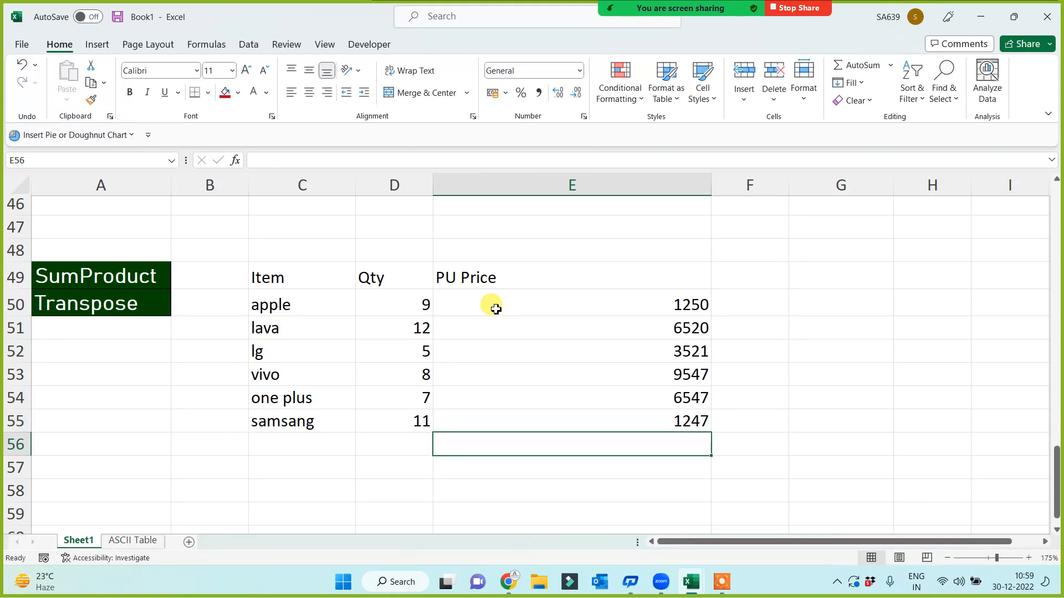
# Centre-align the table C49:E55 and give every cell borders
pyautogui.moveTo(261, 277); pyautogui.dragTo(642, 432)
pyautogui.click(310, 94)
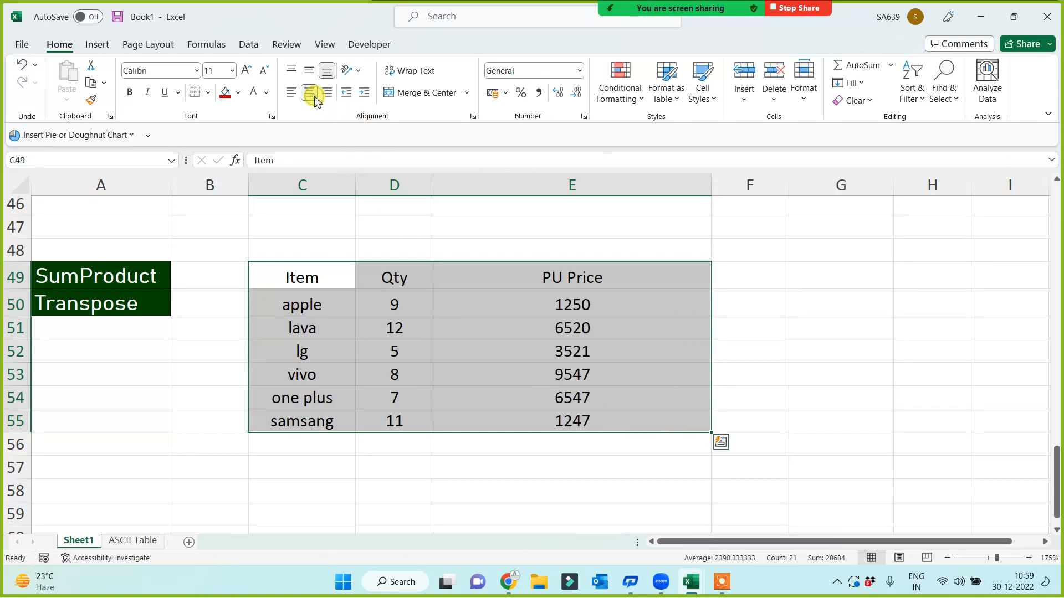
pyautogui.click(208, 93)
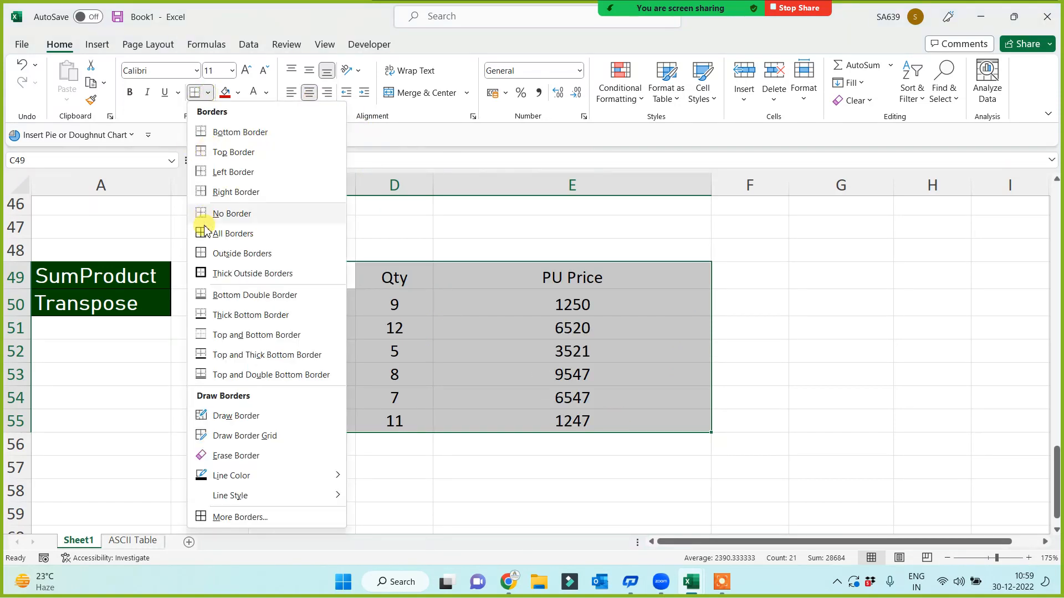
pyautogui.click(205, 232)
# Fill the header row C49:E49 with red
pyautogui.moveTo(332, 277); pyautogui.dragTo(669, 277)
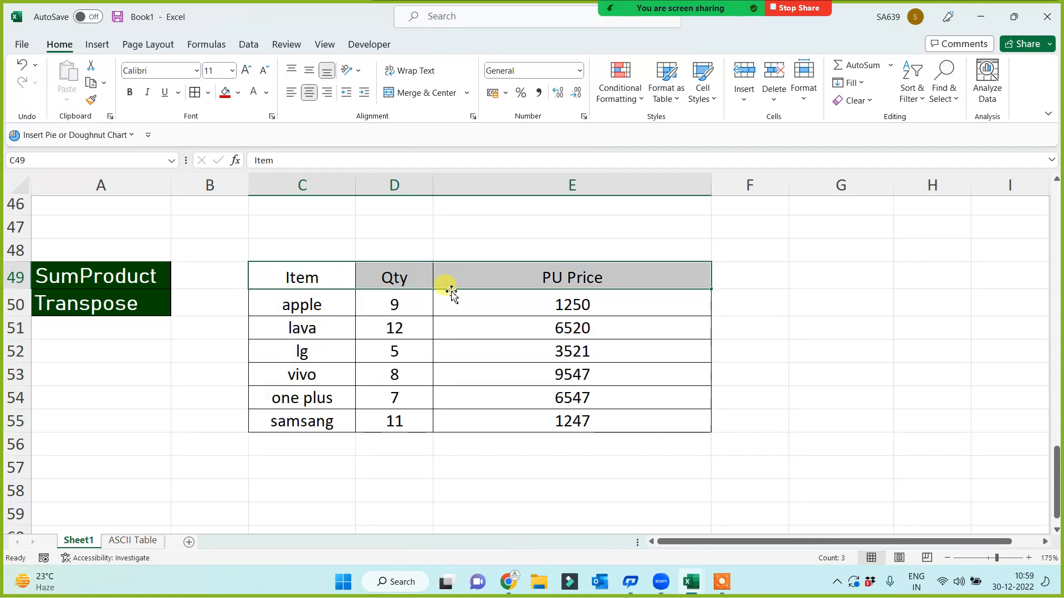
pyautogui.click(227, 97)
pyautogui.click(769, 273)
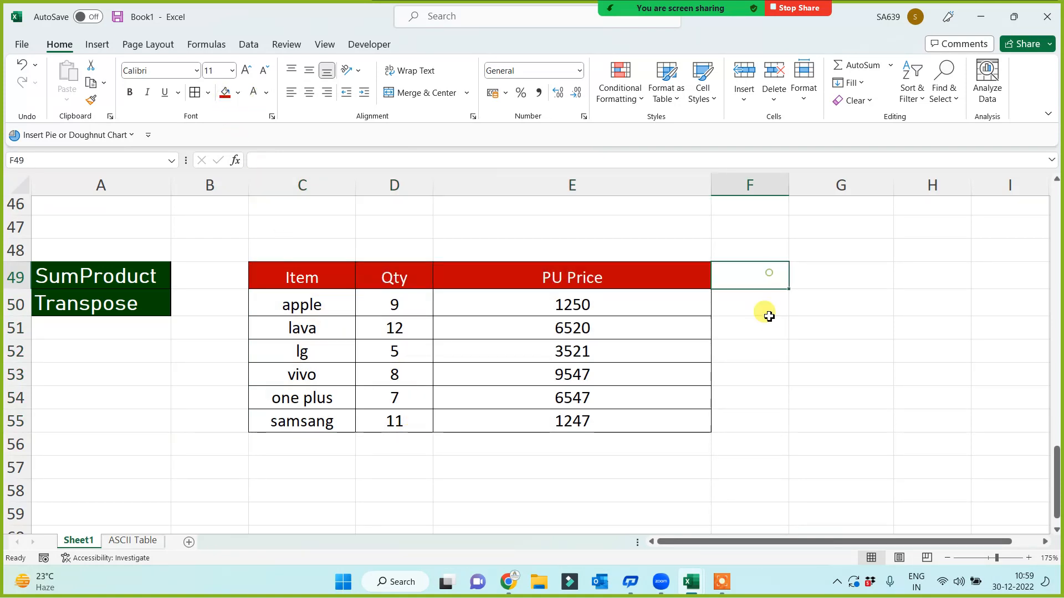
pyautogui.click(769, 316)
# Multiply each row's price by its quantity in F50 and copy the formula down to F55
pyautogui.write('=')
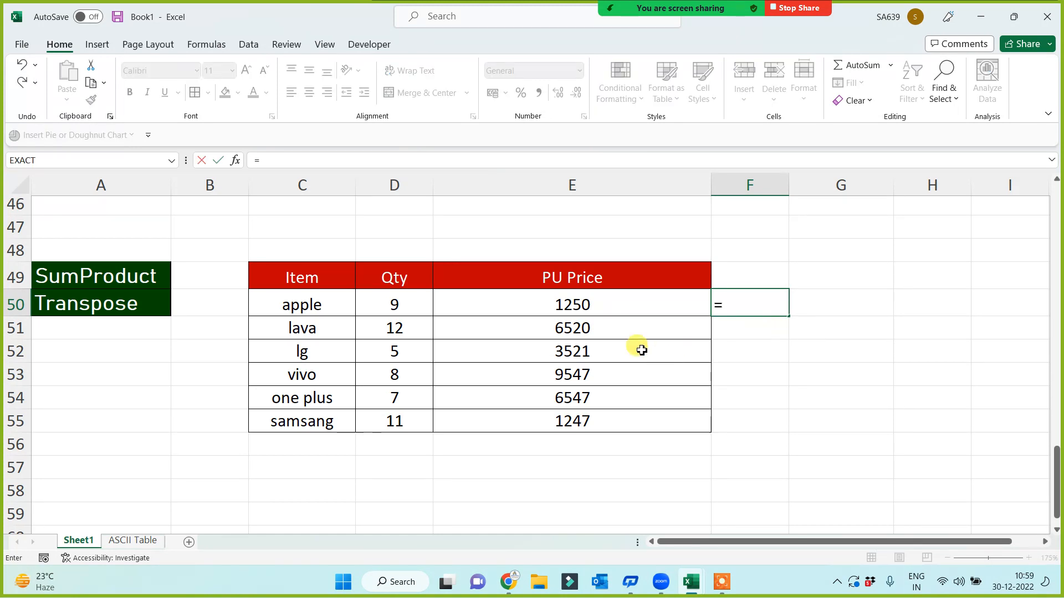
pyautogui.click(576, 309)
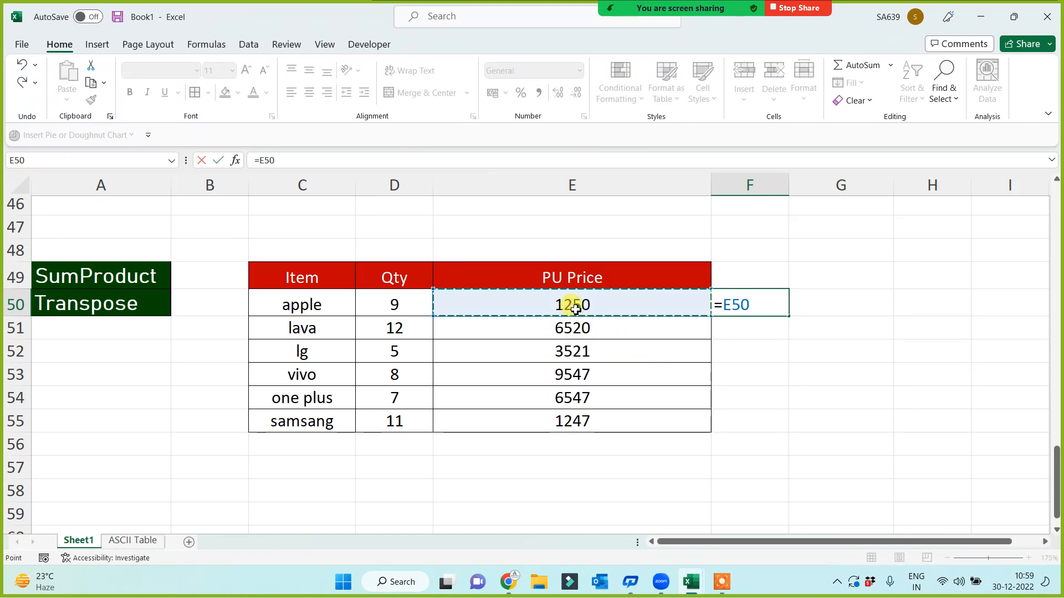
pyautogui.write('*')
pyautogui.click(374, 305)
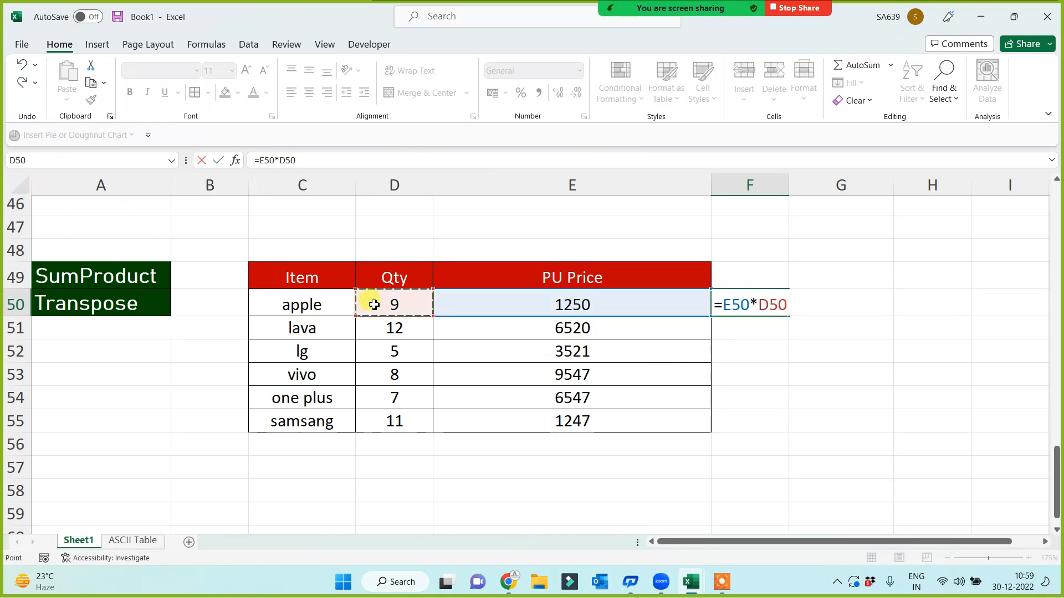
pyautogui.press('Return')
pyautogui.press('Up')
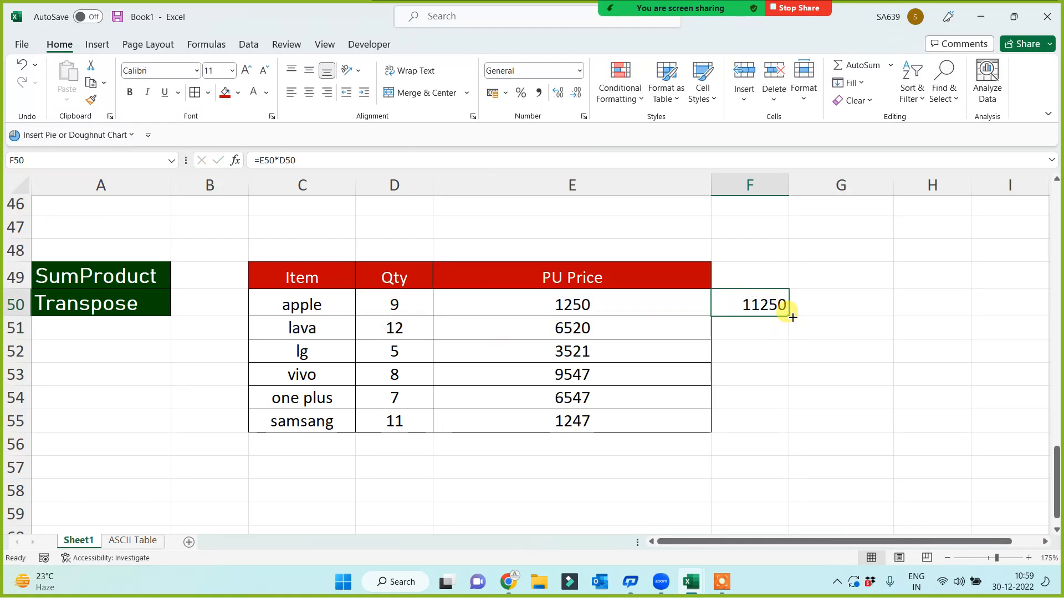
pyautogui.moveTo(792, 317); pyautogui.dragTo(764, 435)
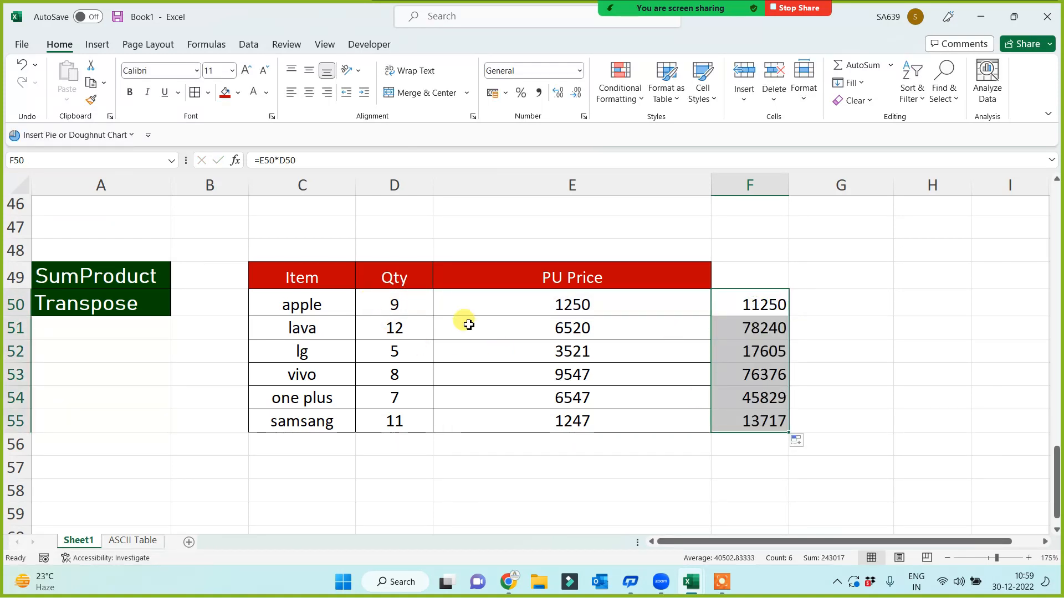
# Total F50:F55 in E57 with =SUM(F50:F55), giving 243017
pyautogui.click(695, 464)
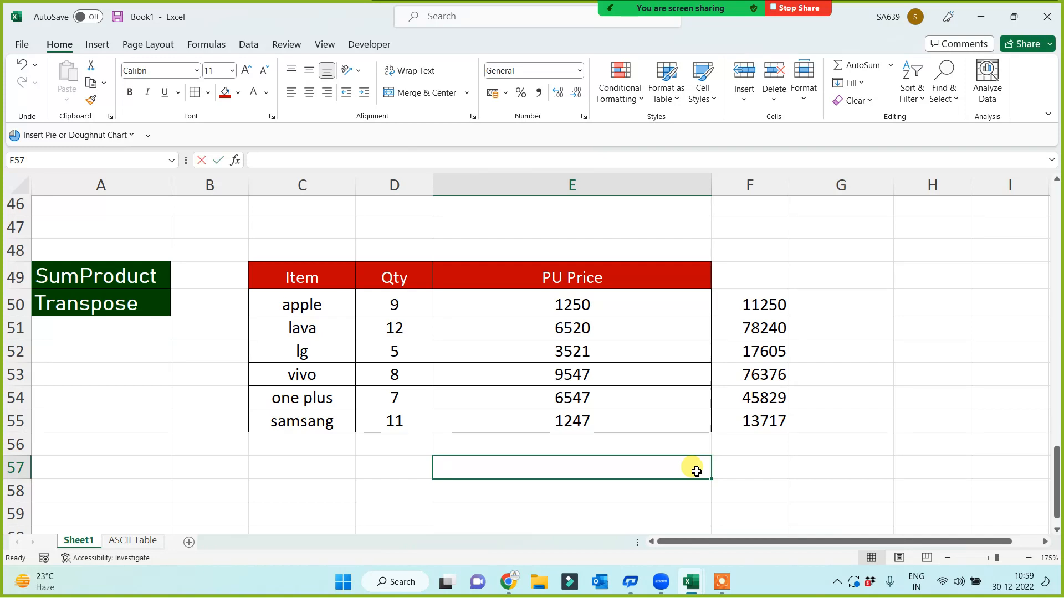
pyautogui.write('=sum(')
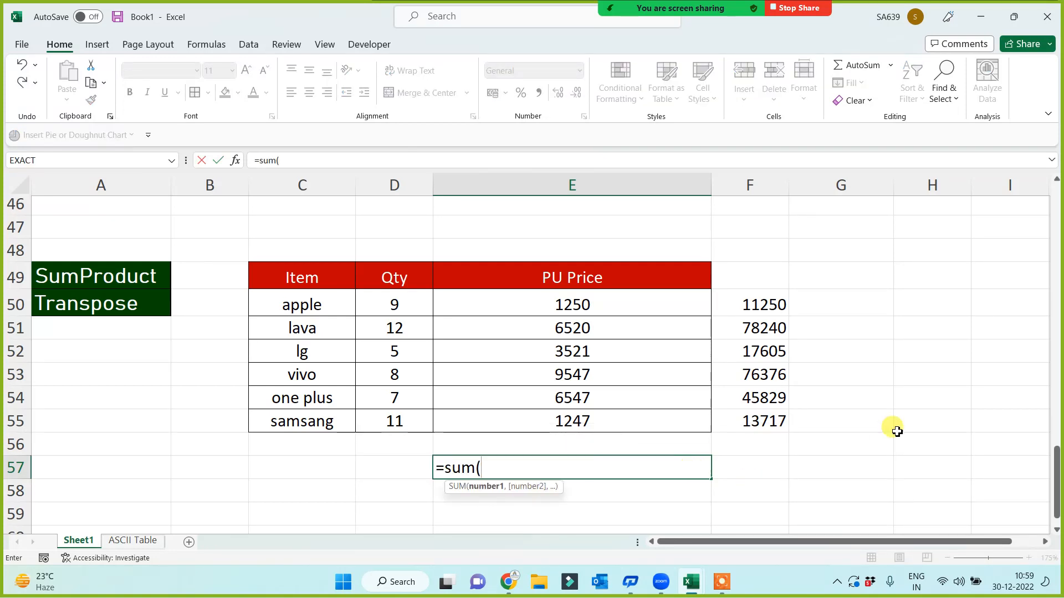
pyautogui.moveTo(771, 302); pyautogui.dragTo(750, 421)
pyautogui.write(')')
pyautogui.press('Return')
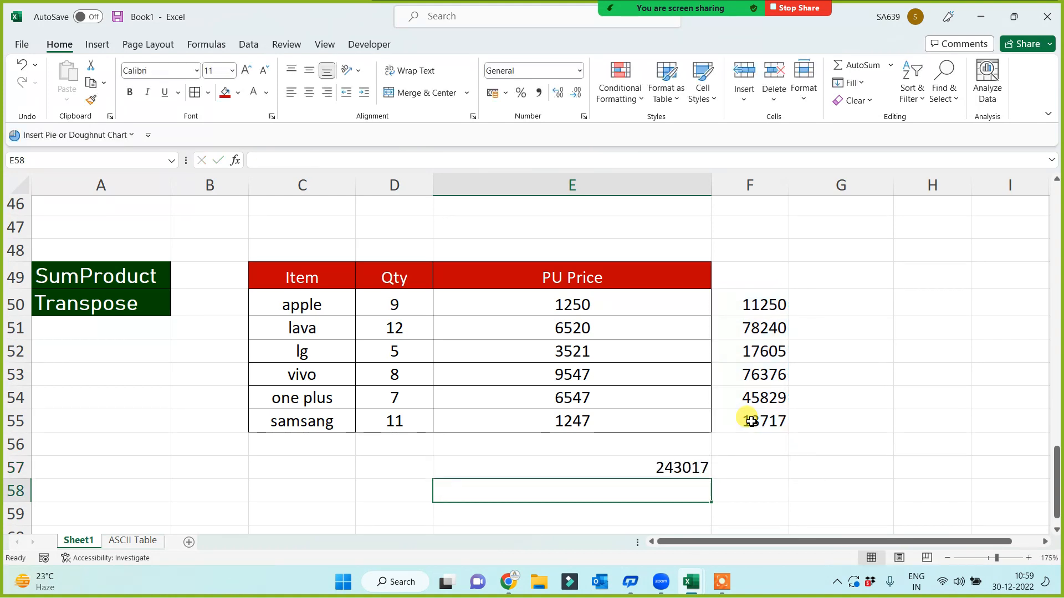
pyautogui.click(622, 465)
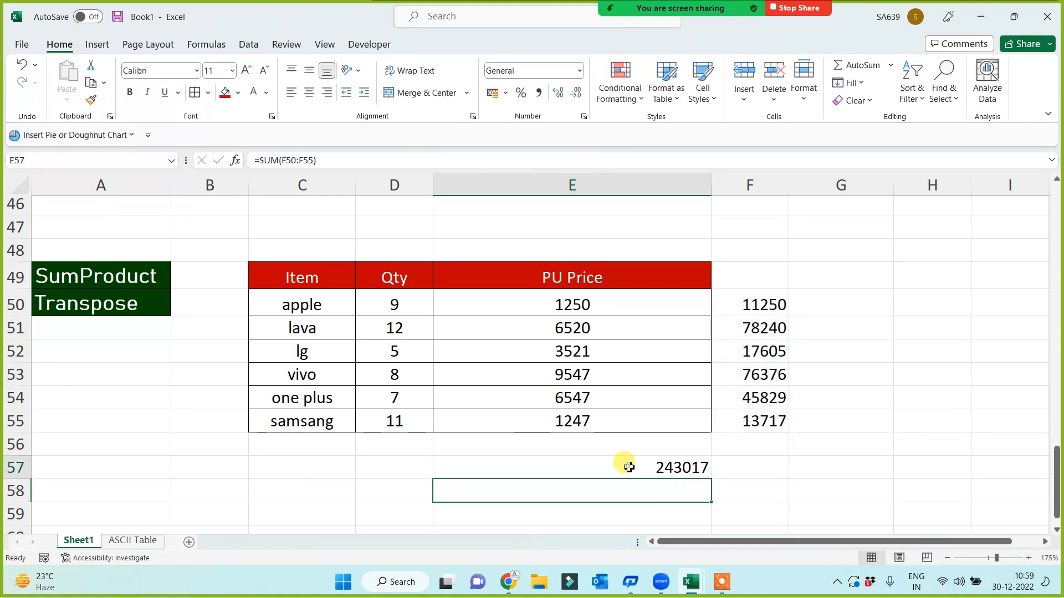
# Fill the total in E57 red and the products F50:F55 light green
pyautogui.click(224, 92)
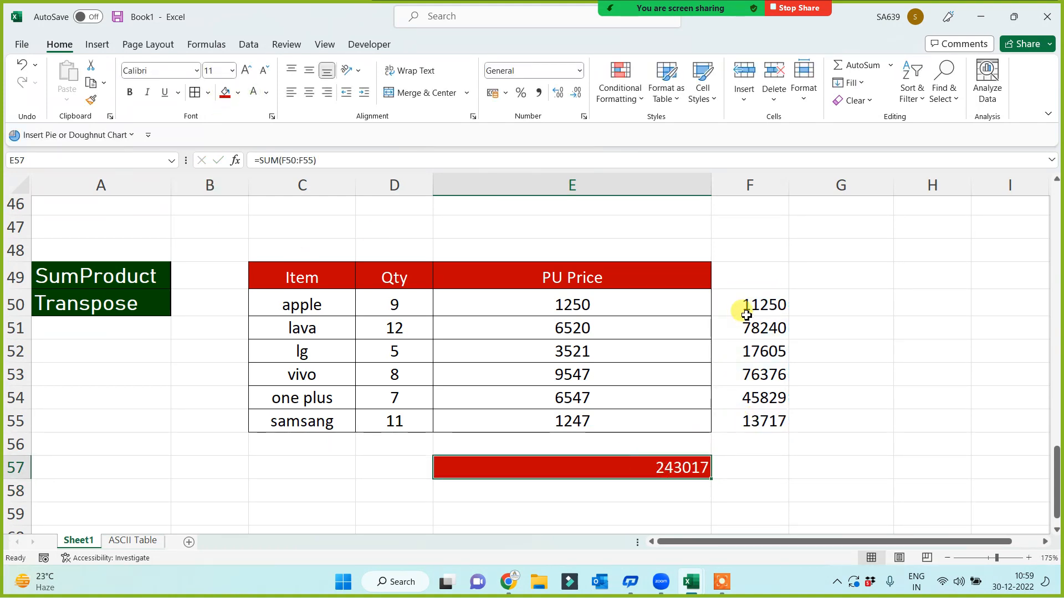
pyautogui.moveTo(746, 308); pyautogui.dragTo(744, 421)
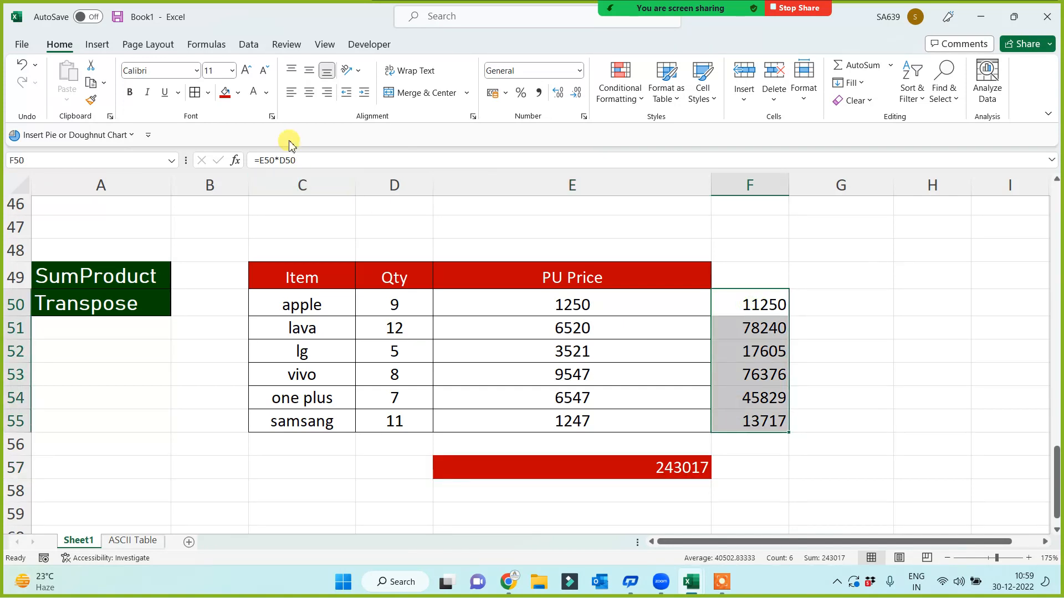
pyautogui.click(238, 92)
pyautogui.click(268, 223)
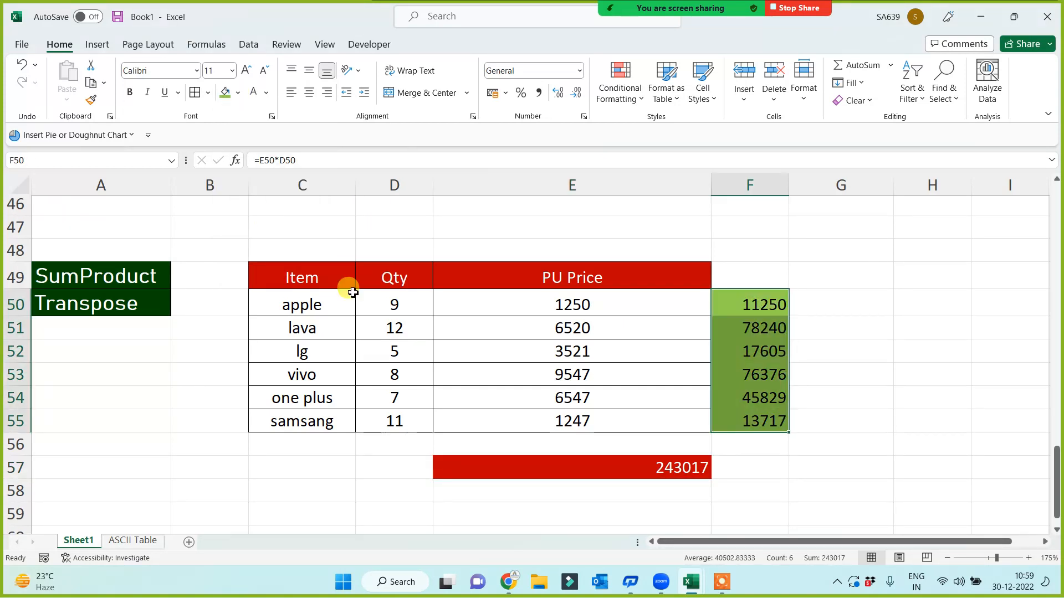
# Widen column B beside the table
pyautogui.click(665, 469)
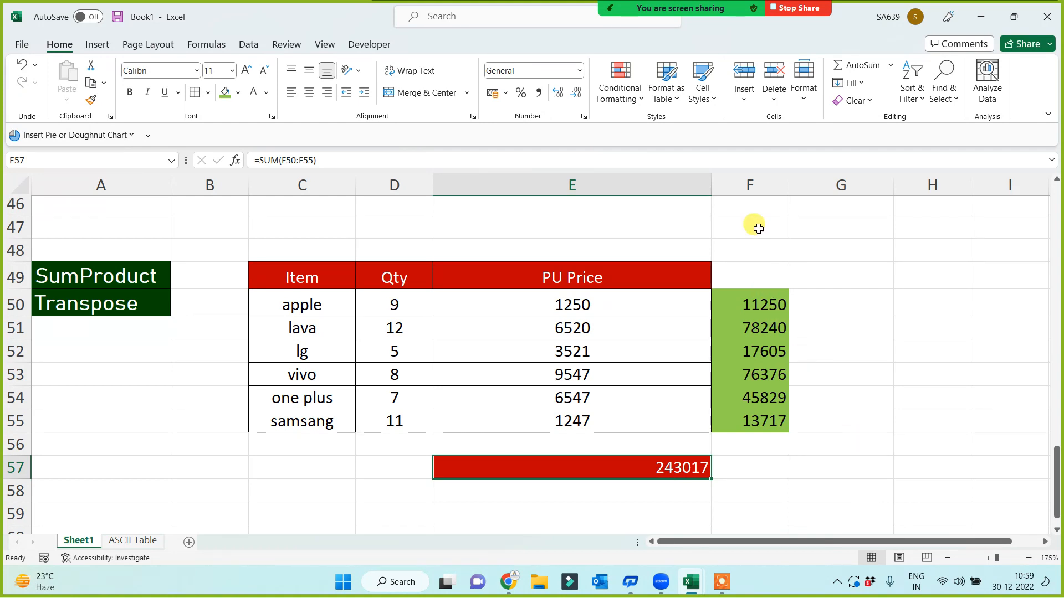
pyautogui.moveTo(753, 225); pyautogui.dragTo(765, 477)
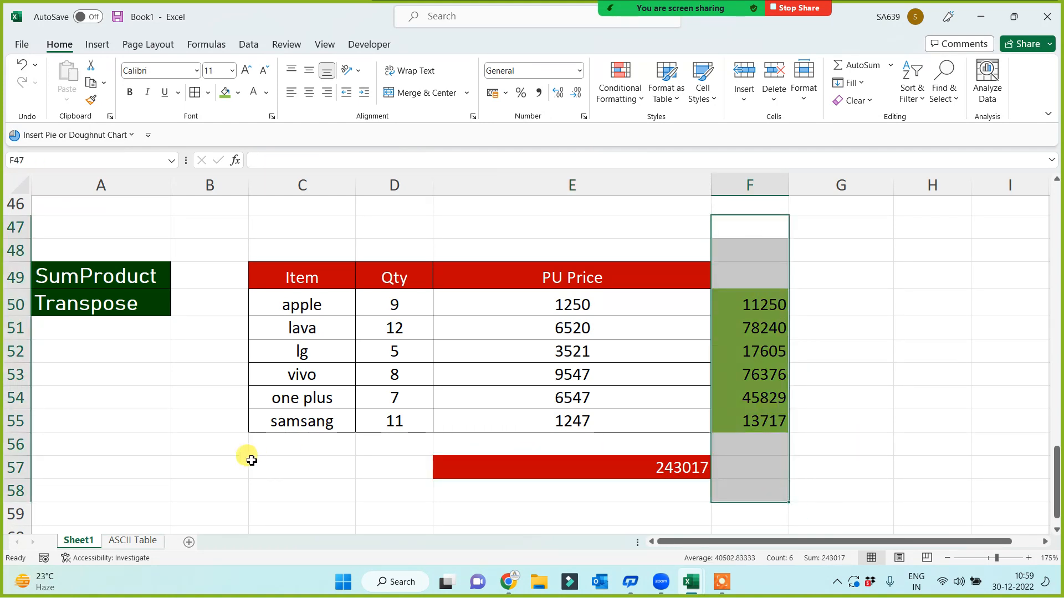
pyautogui.click(667, 469)
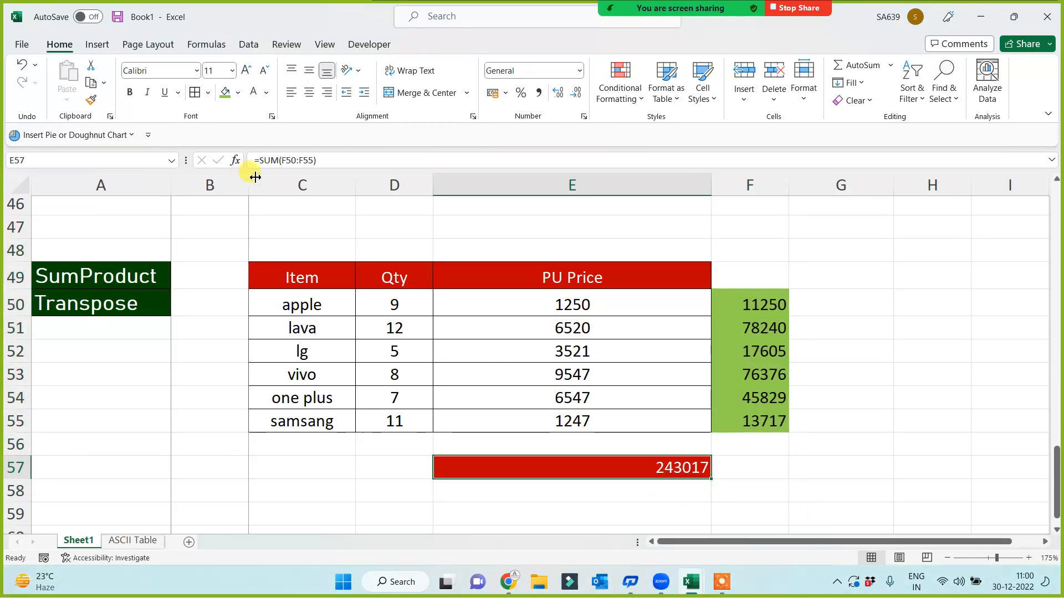
pyautogui.moveTo(248, 178); pyautogui.dragTo(301, 183)
# Enter =SUMPRODUCT(D50:D55,E50:E55) in B49, giving 243017 to match the E57 total
pyautogui.click(244, 269)
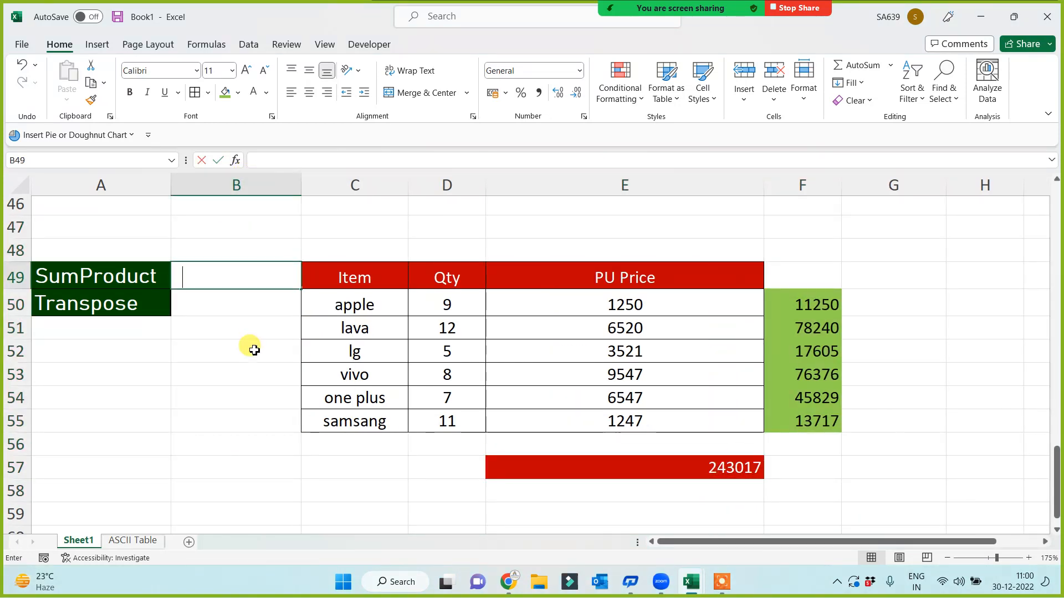
pyautogui.write('=sump')
pyautogui.press('Tab')
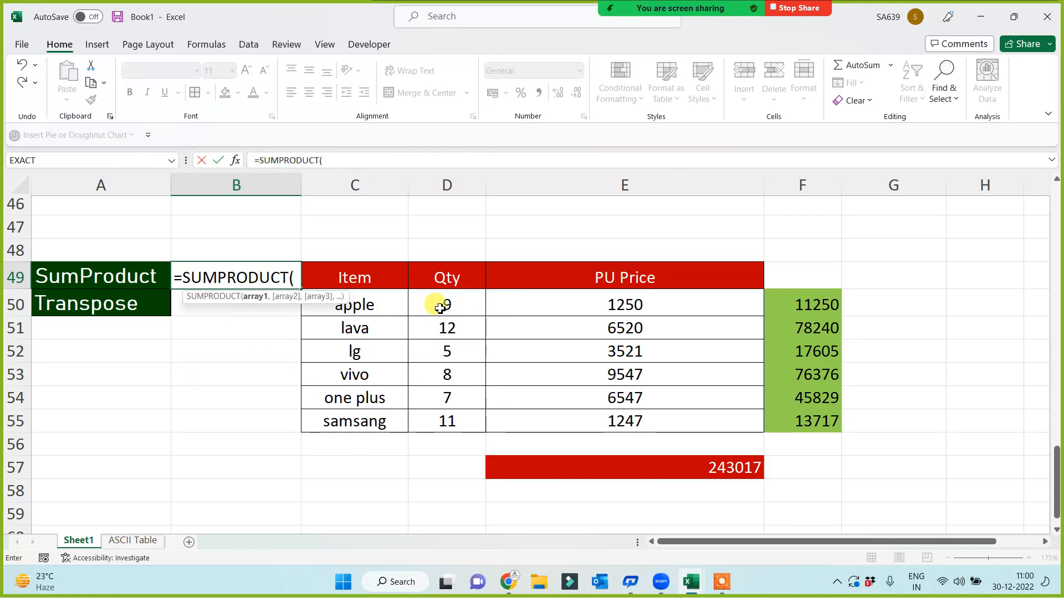
pyautogui.moveTo(439, 306); pyautogui.dragTo(434, 430)
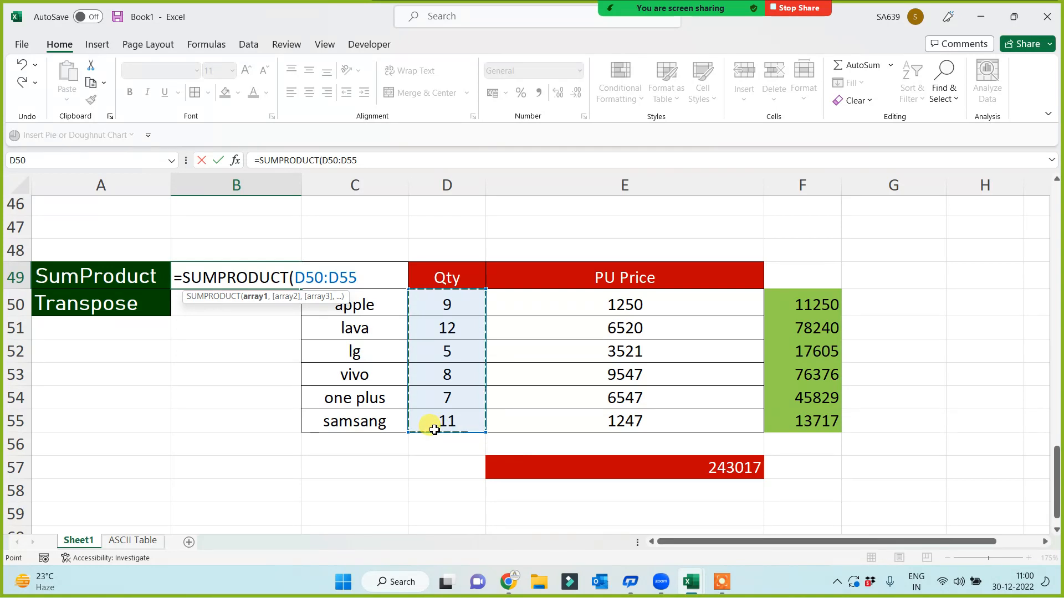
pyautogui.write(',')
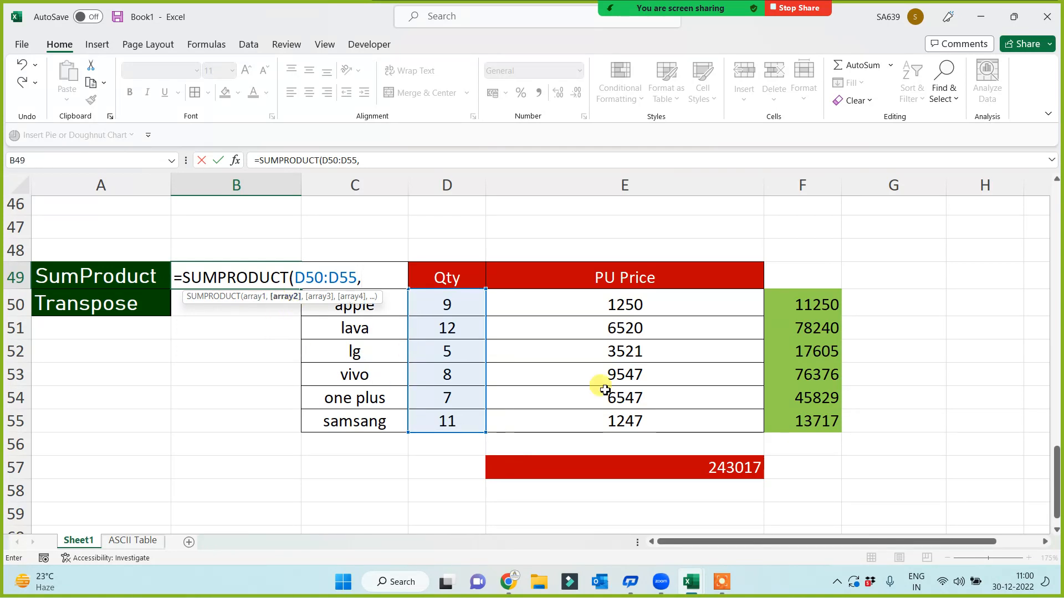
pyautogui.moveTo(626, 306); pyautogui.dragTo(623, 415)
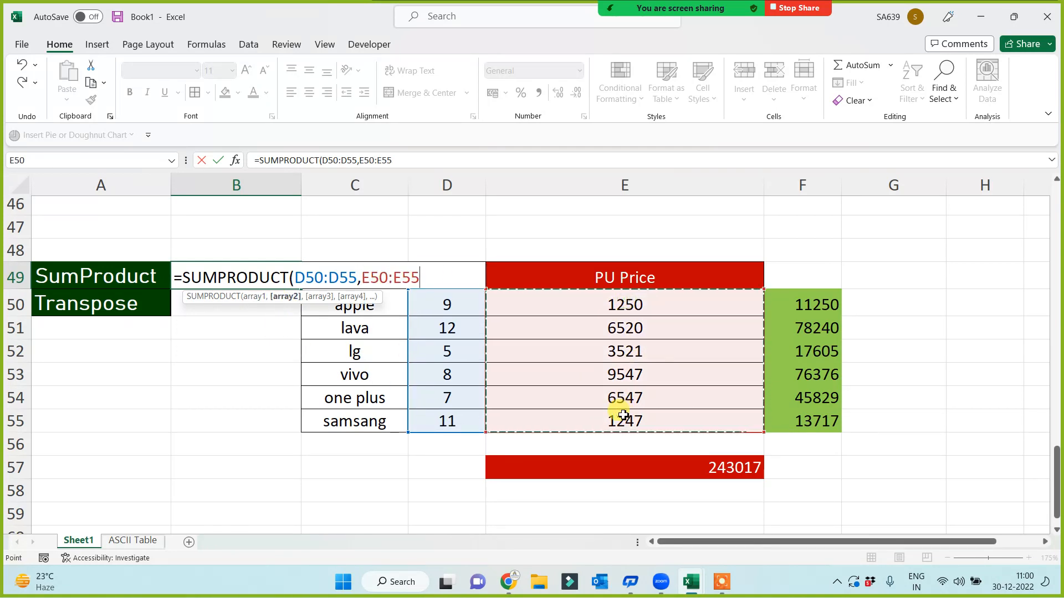
pyautogui.write(')')
pyautogui.press('Return')
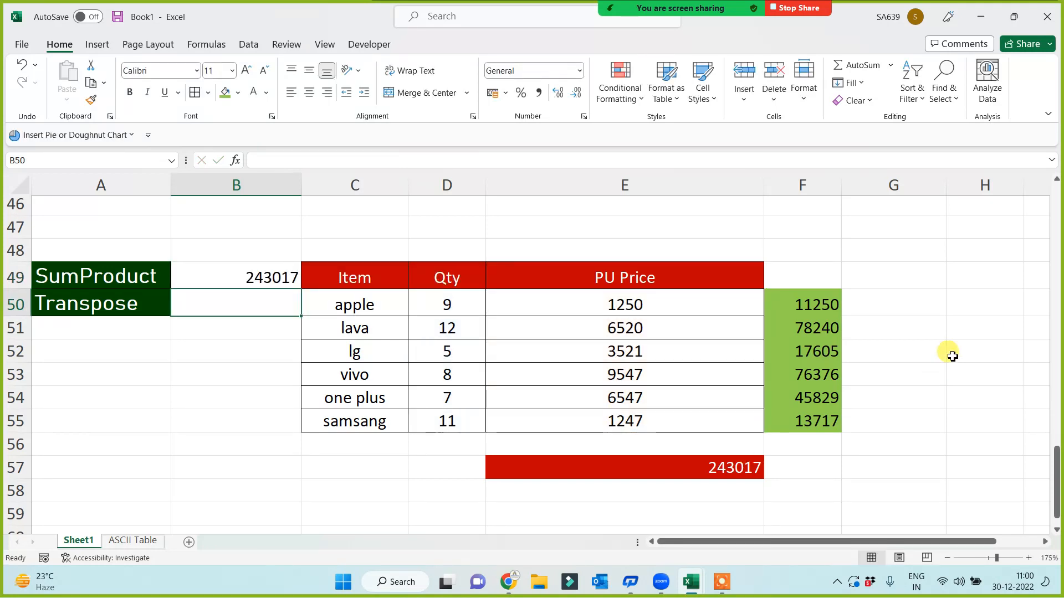
pyautogui.click(824, 190)
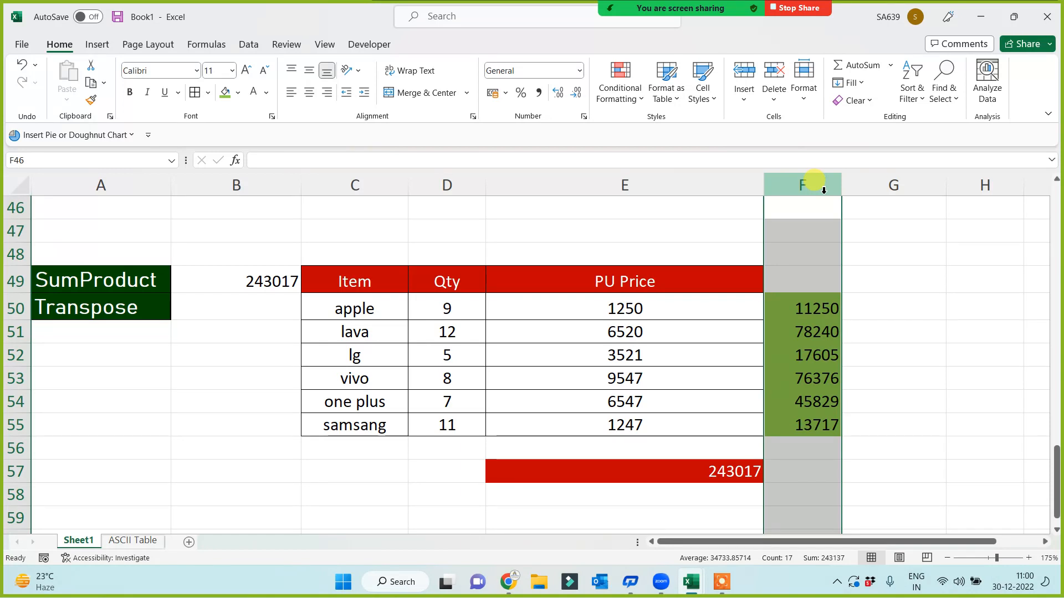
pyautogui.click(251, 279)
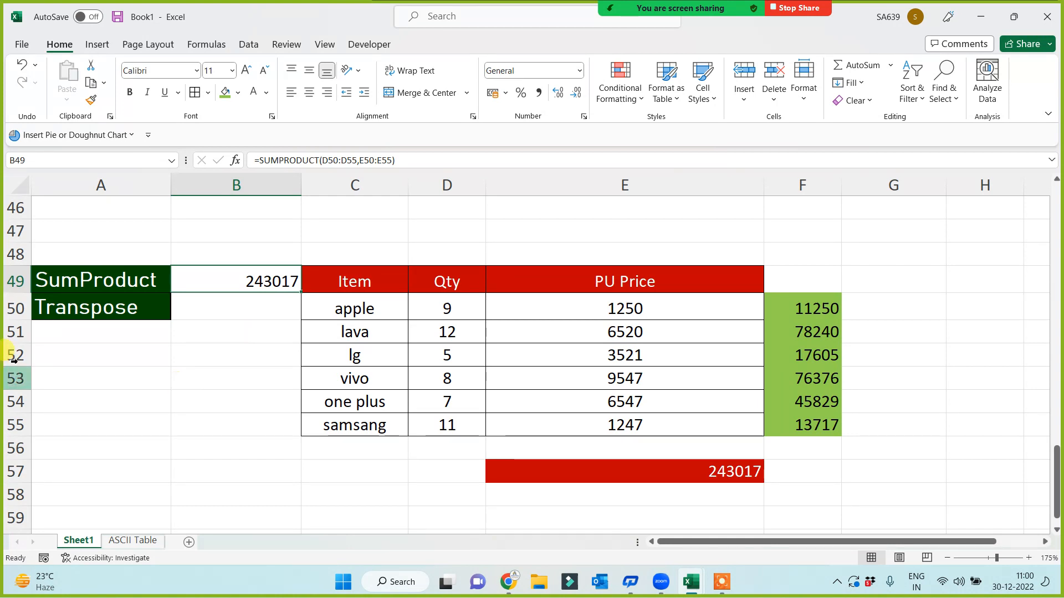
# Move the 'Transpose' label from A50 down to A63
pyautogui.click(62, 309)
pyautogui.hotkey('ctrl', 'c')
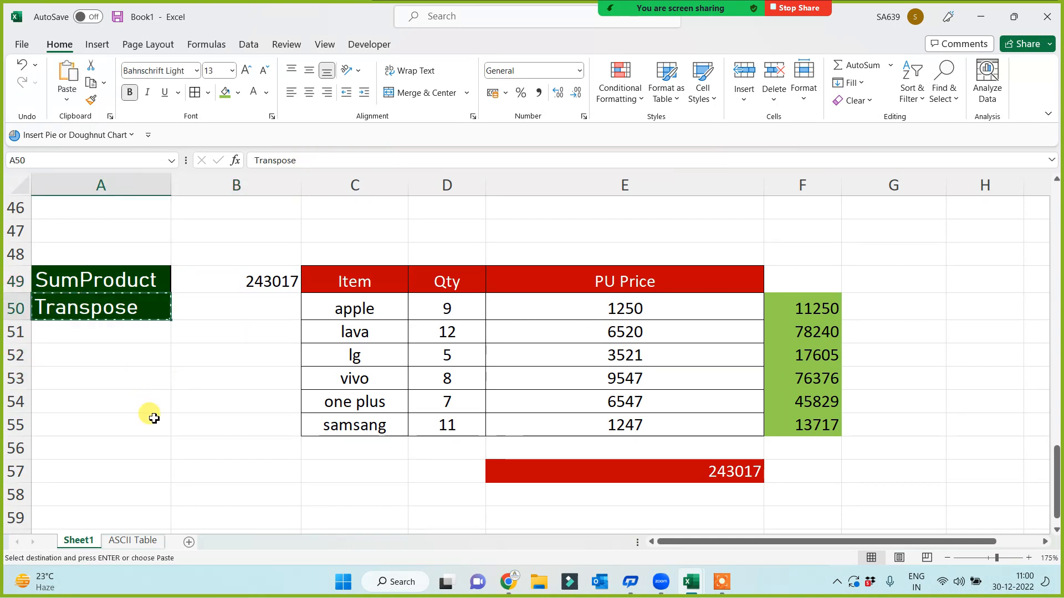
pyautogui.scroll(-3, 138, 410)
pyautogui.click(133, 403)
pyautogui.scroll(3, 205, 411)
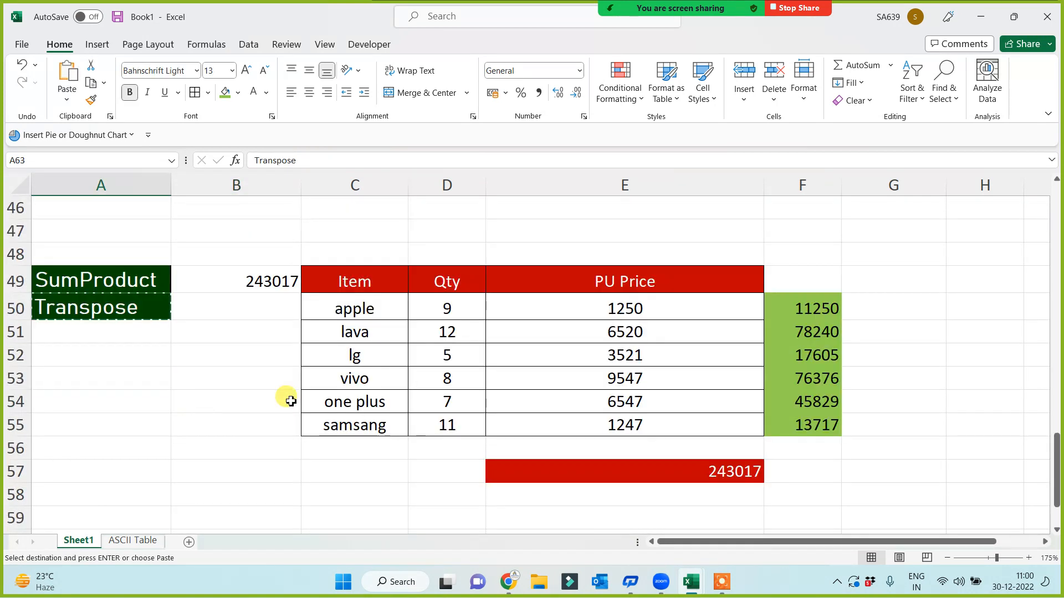
pyautogui.click(118, 312)
pyautogui.press('Delete')
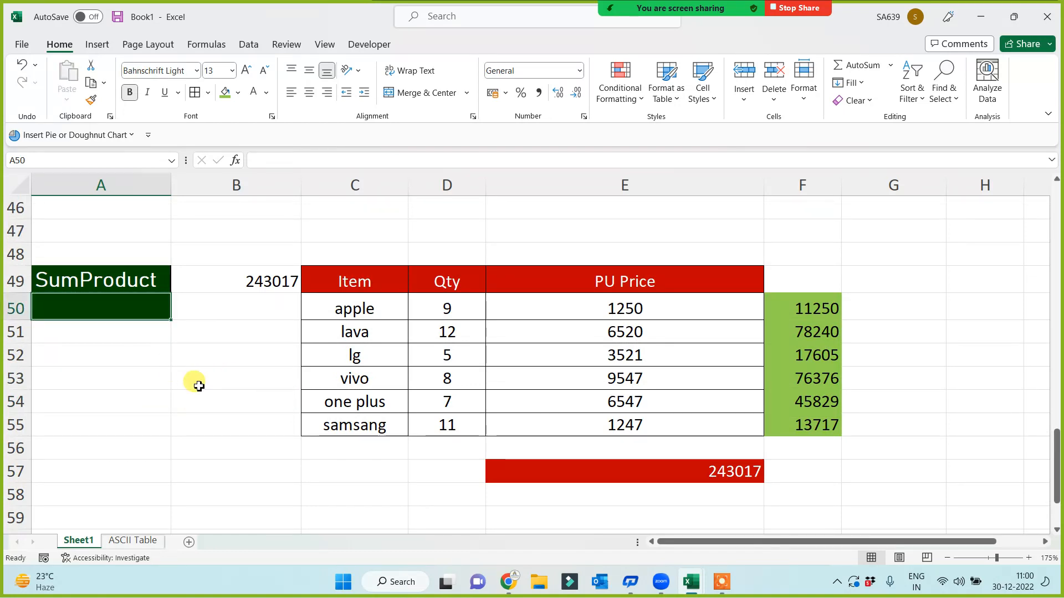
# Copy the Item/Qty/PU Price table C49:E55 to C63
pyautogui.moveTo(344, 280); pyautogui.dragTo(609, 425)
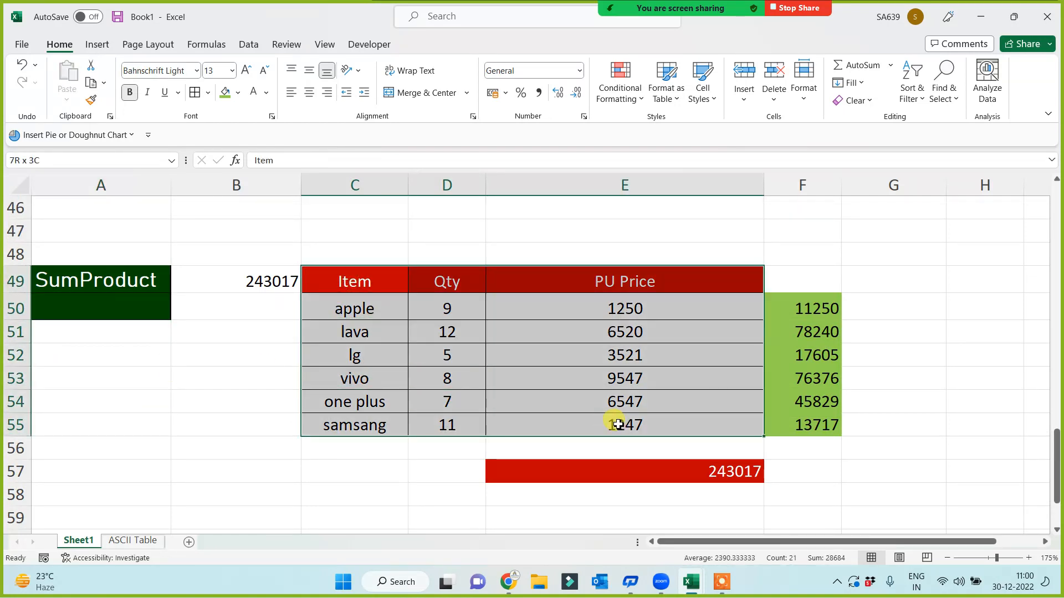
pyautogui.hotkey('ctrl', 'c')
pyautogui.scroll(-4, 443, 466)
pyautogui.click(347, 341)
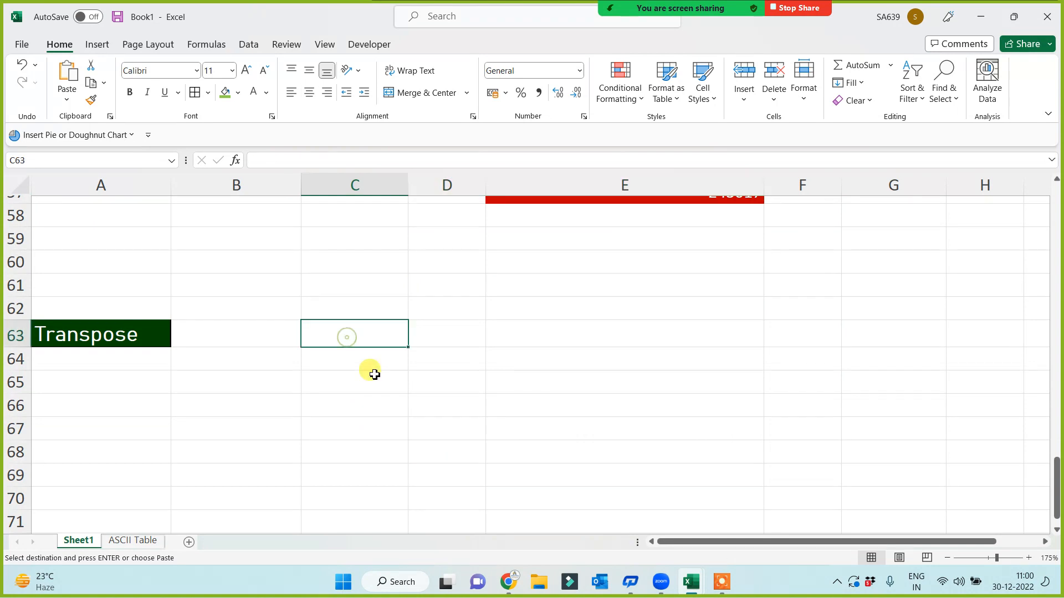
pyautogui.hotkey('ctrl', 'v')
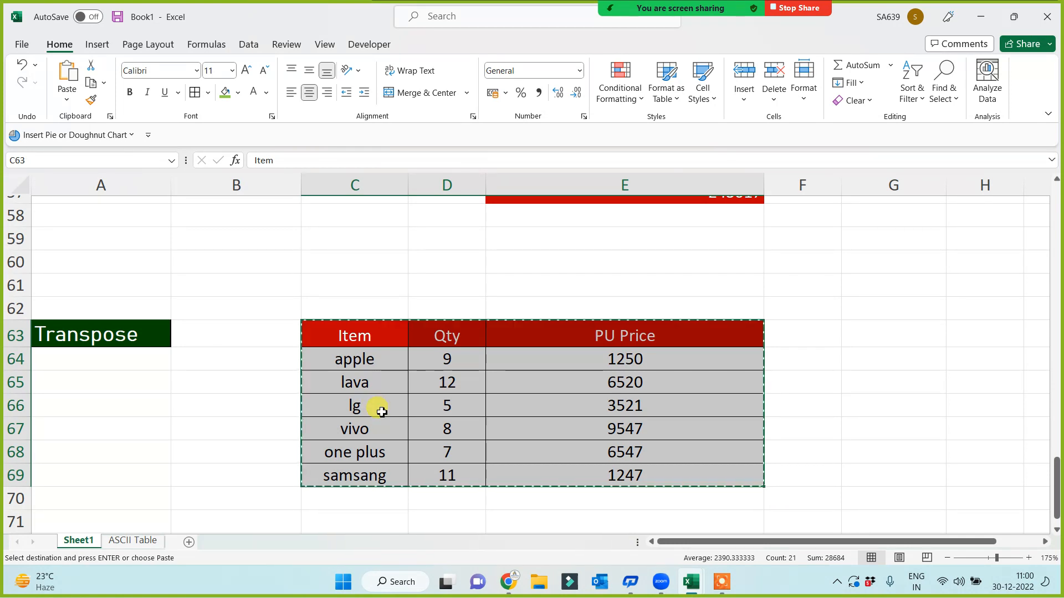
# Paste the copied table at C72 with Paste Special's Transpose option ticked
pyautogui.scroll(-3, 368, 411)
pyautogui.click(346, 330)
pyautogui.rightClick(346, 330)
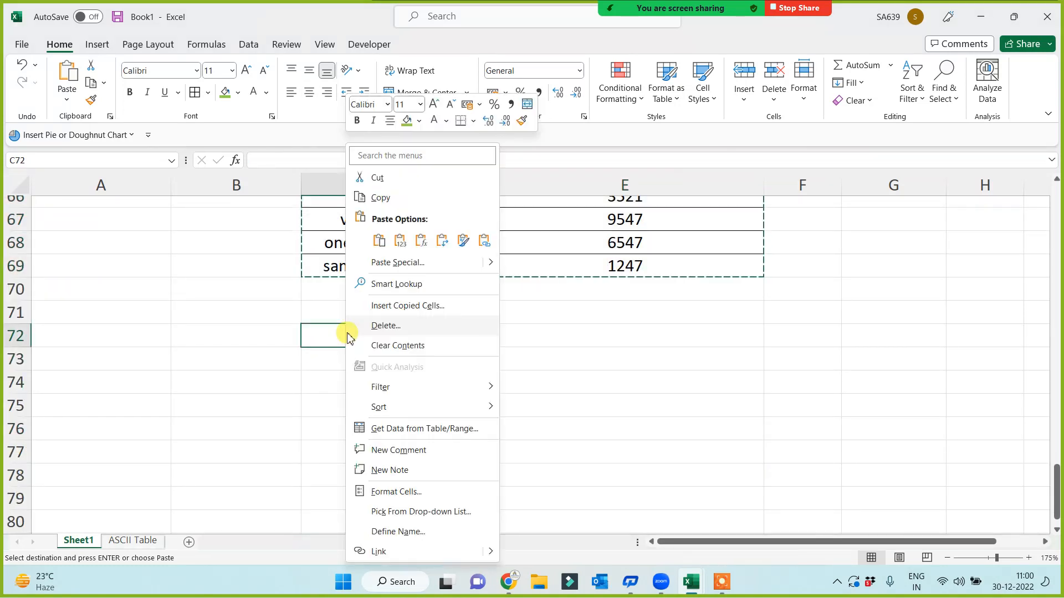
pyautogui.press('Escape')
pyautogui.hotkey('ctrl', 'alt', 'v')
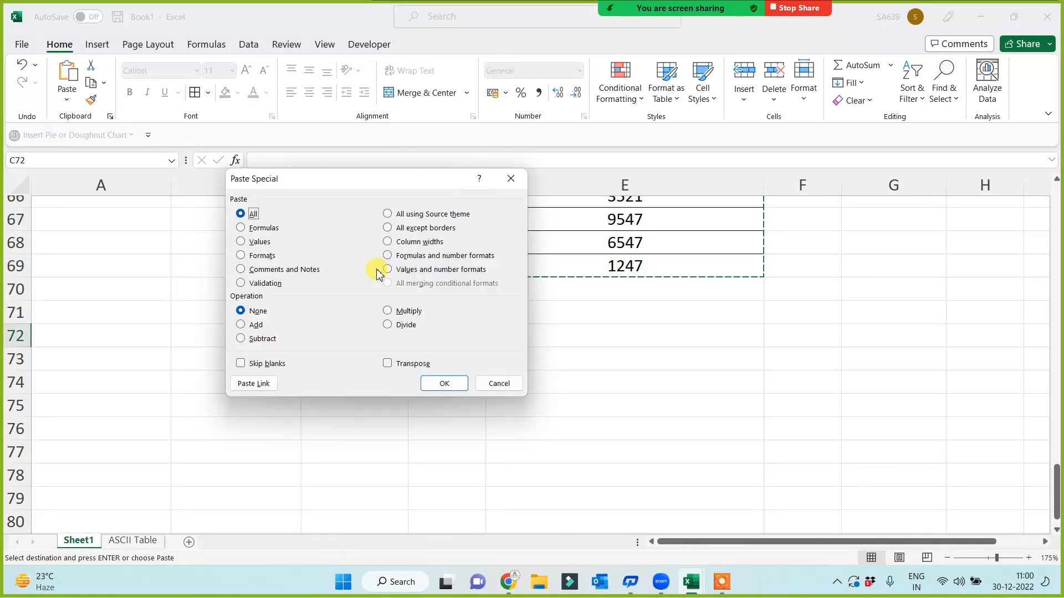
pyautogui.click(388, 363)
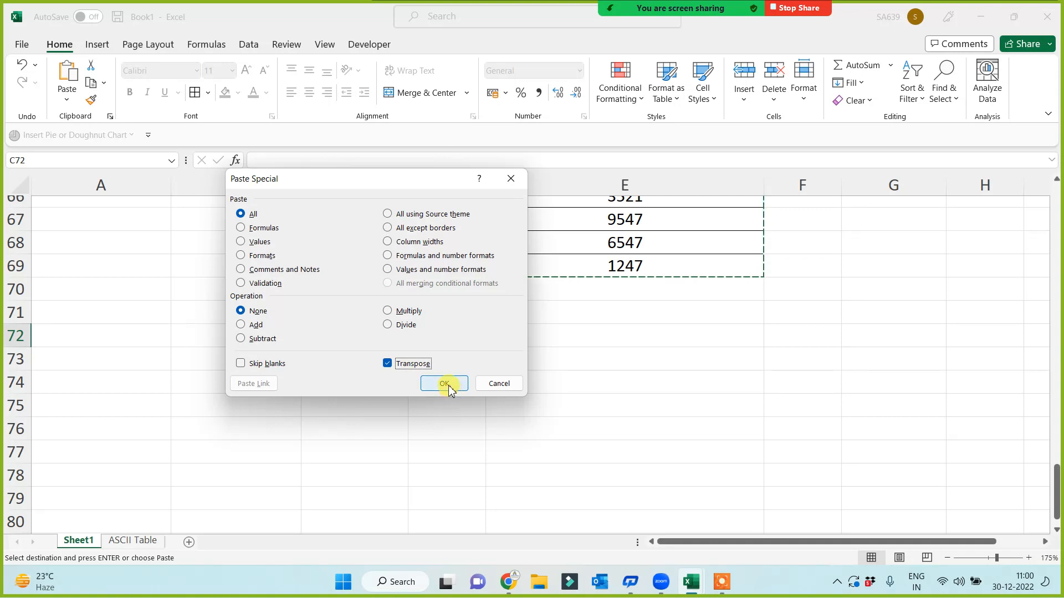
pyautogui.click(447, 389)
pyautogui.scroll(2, 447, 389)
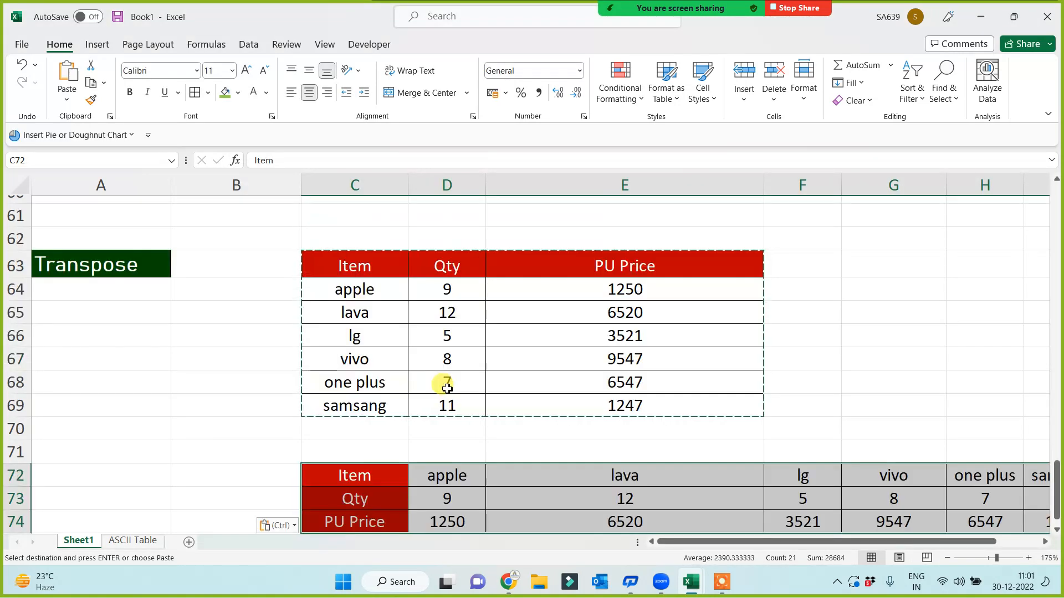
# Inspect the vertical table copy, checking apple and its quantity 9 in D64
pyautogui.moveTo(373, 264); pyautogui.dragTo(675, 267)
pyautogui.scroll(-3, 541, 344)
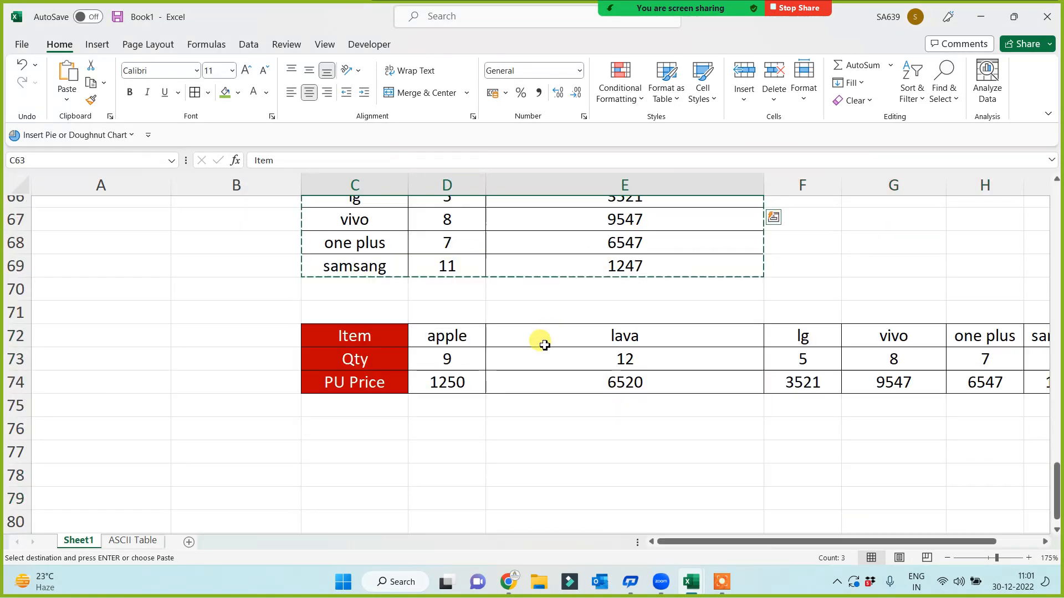
pyautogui.moveTo(354, 264); pyautogui.dragTo(357, 313)
pyautogui.scroll(4, 381, 390)
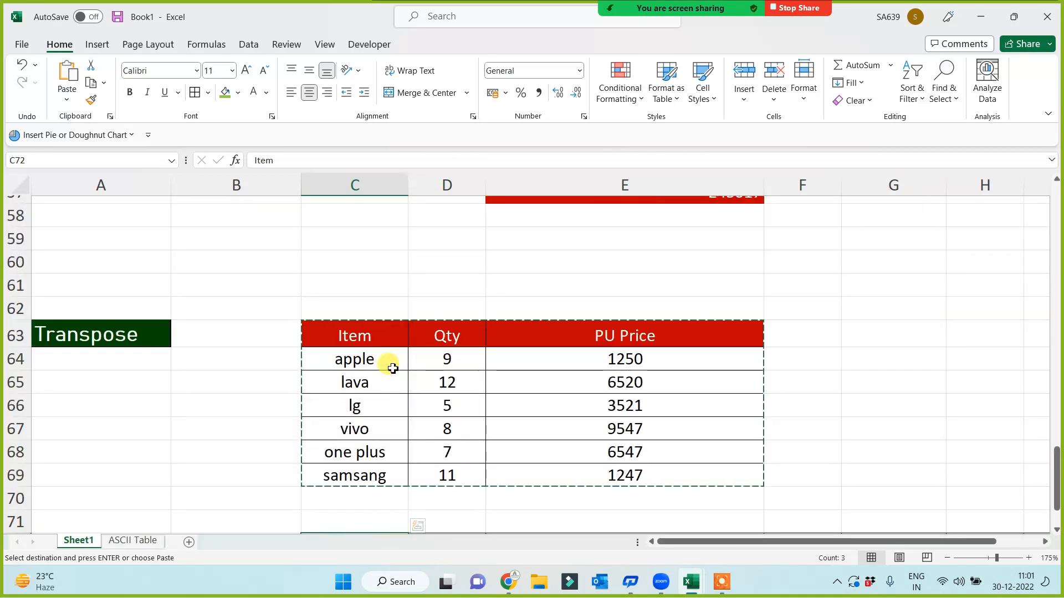
pyautogui.click(354, 359)
pyautogui.click(438, 359)
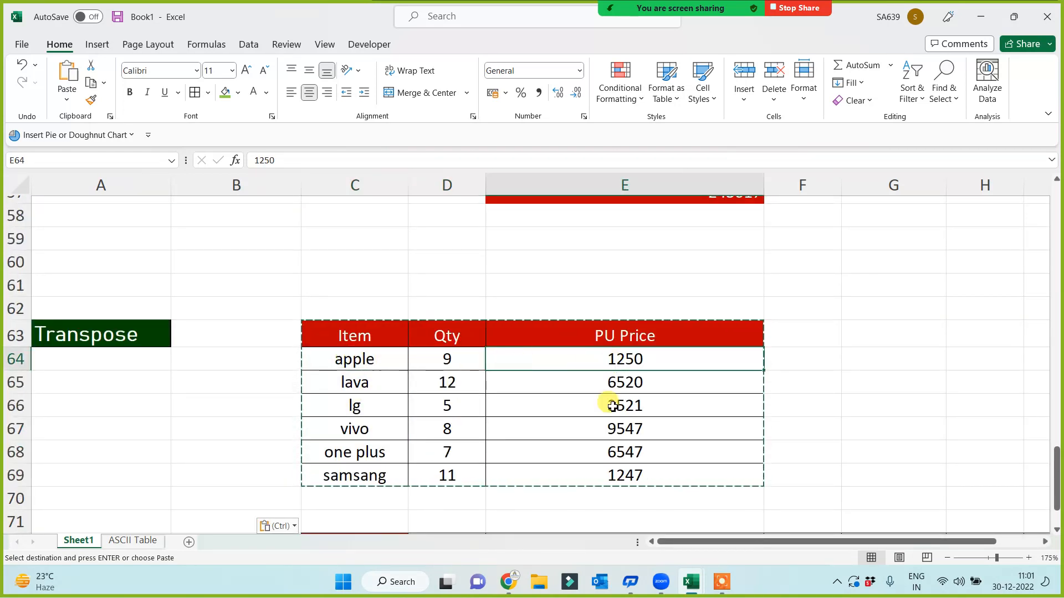
# Check the transposed copy's Item label, apple, lava and prices 1250 and 6520
pyautogui.scroll(-3, 598, 413)
pyautogui.click(355, 336)
pyautogui.click(469, 339)
pyautogui.click(646, 334)
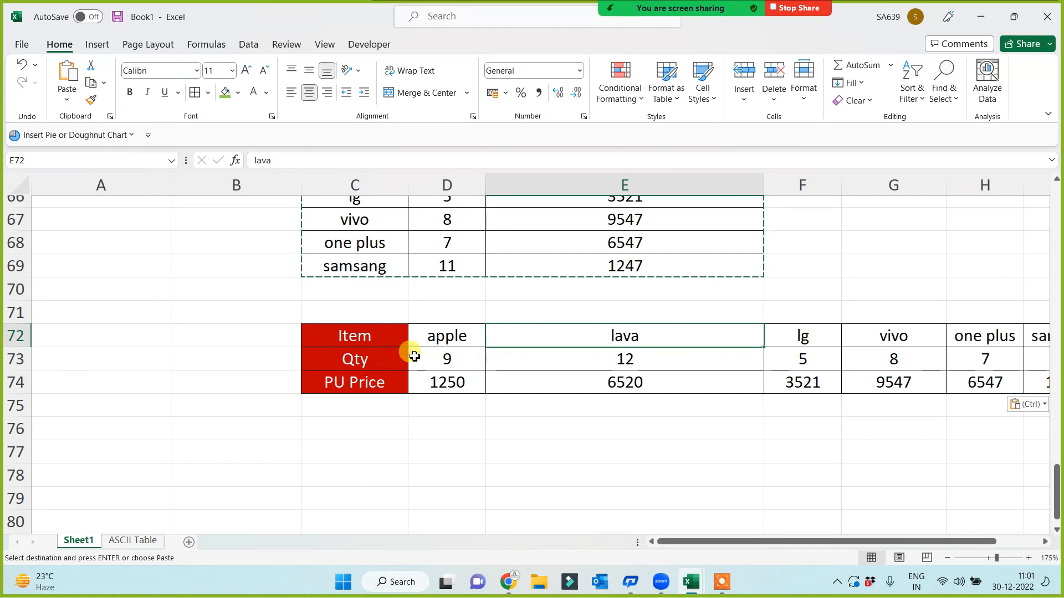
pyautogui.click(438, 339)
pyautogui.click(427, 380)
pyautogui.click(571, 382)
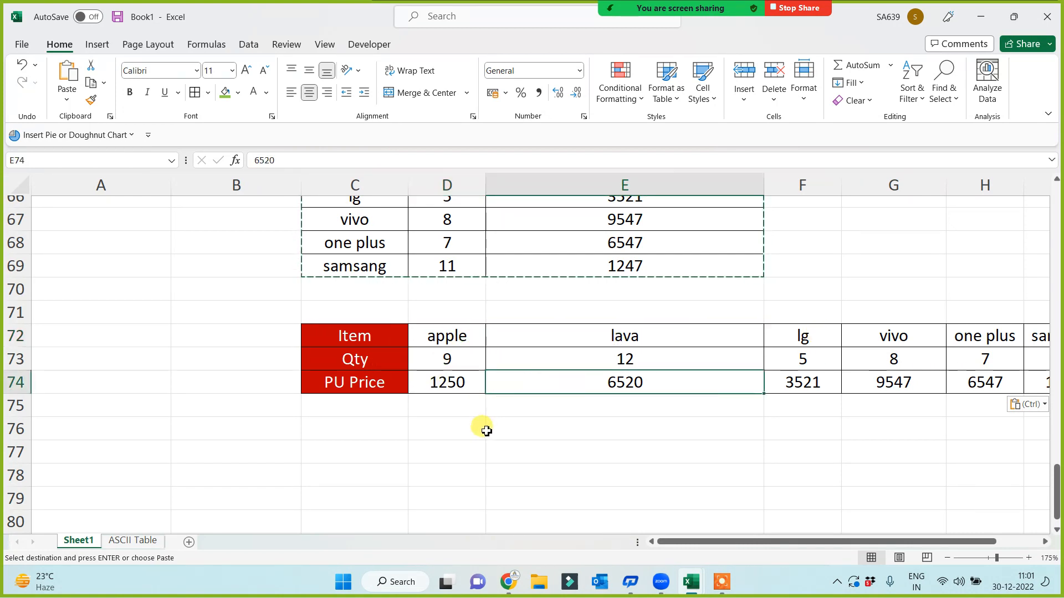
pyautogui.scroll(2, 482, 430)
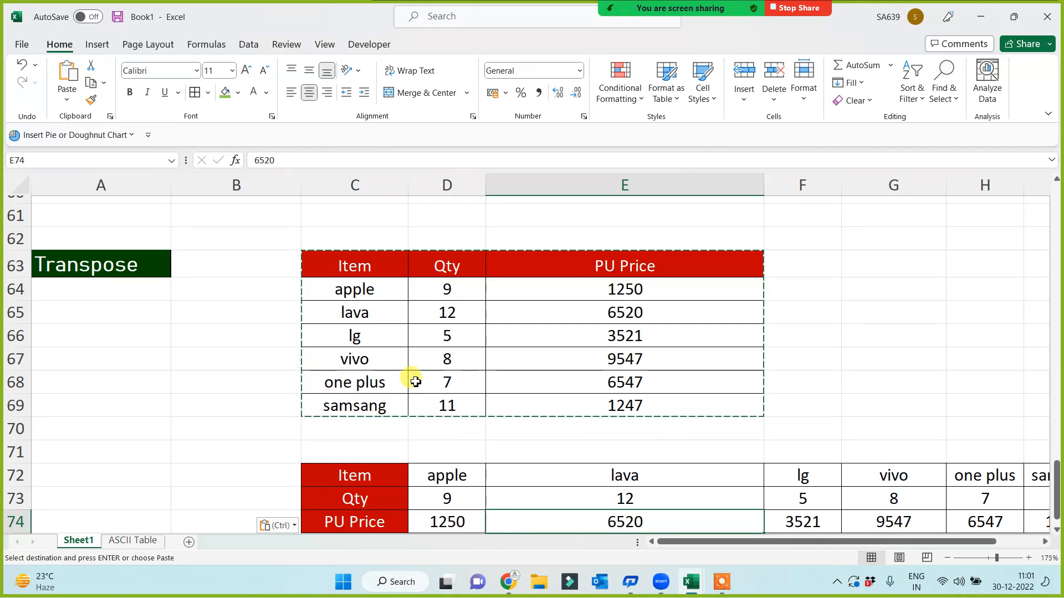
# Clear the copy marquee around the original source table
pyautogui.moveTo(363, 261)
pyautogui.mouseDown()
pyautogui.moveTo(452, 323)
pyautogui.moveTo(670, 404)
pyautogui.mouseUp()
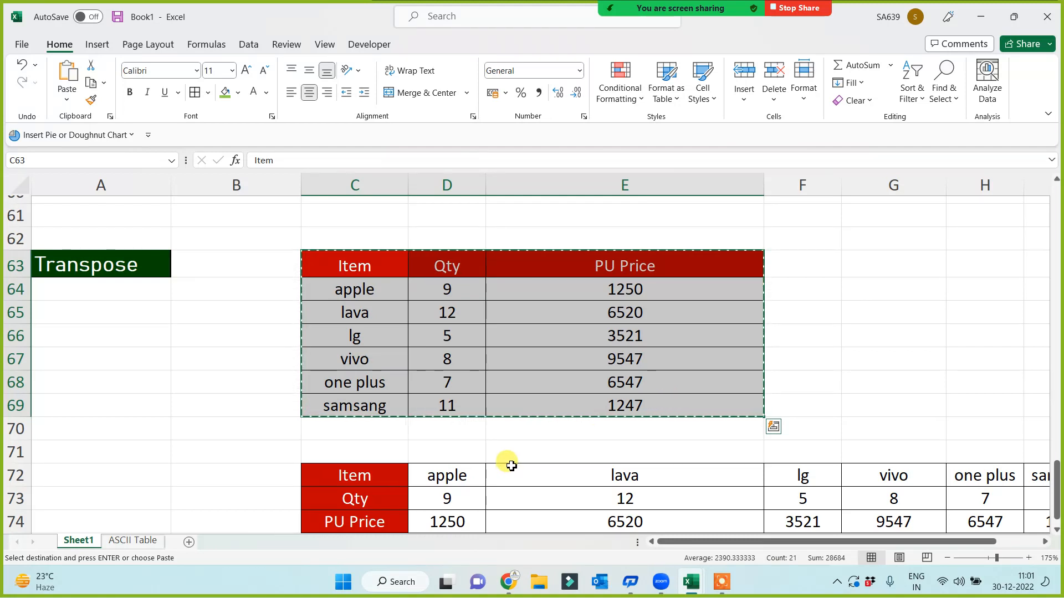
pyautogui.press('Escape')
pyautogui.scroll(-3, 501, 472)
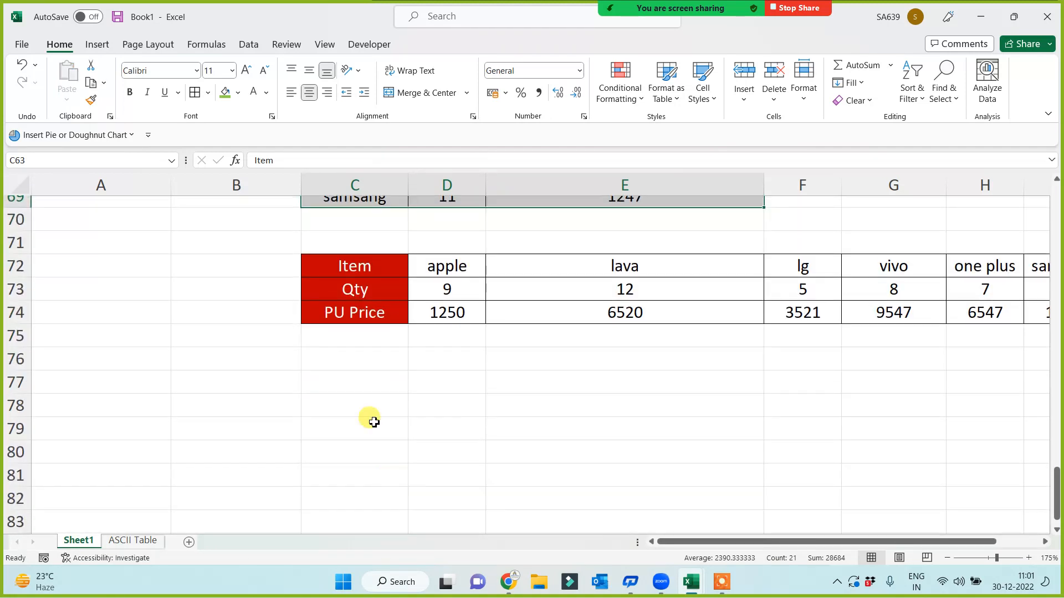
# Enter =TRANSPOSE(C72:I74) in C79 to flip the horizontal table back to vertical
pyautogui.click(374, 421)
pyautogui.write('=trn')
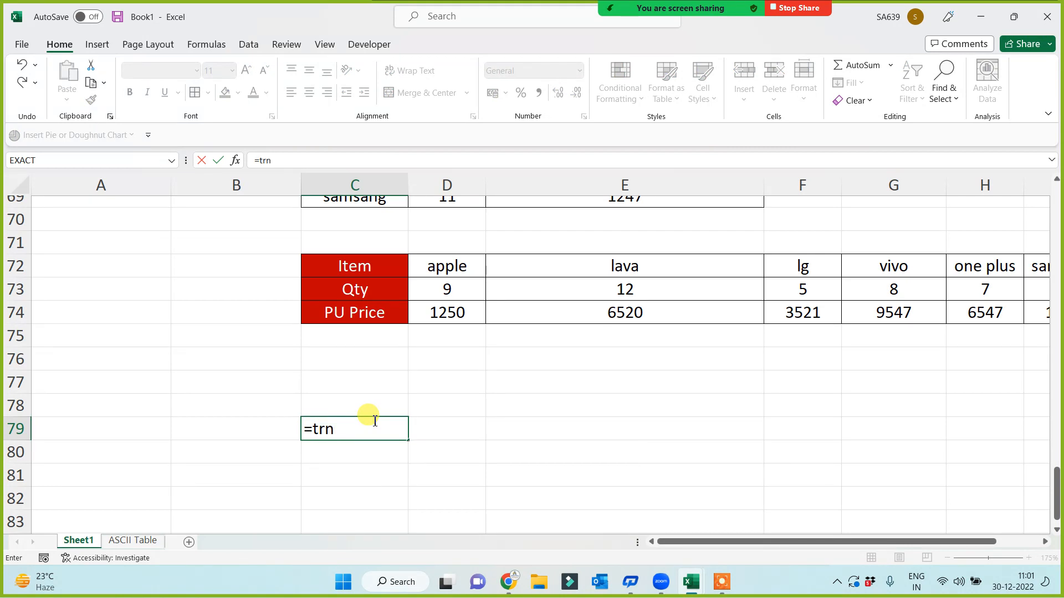
pyautogui.press('BackSpace')
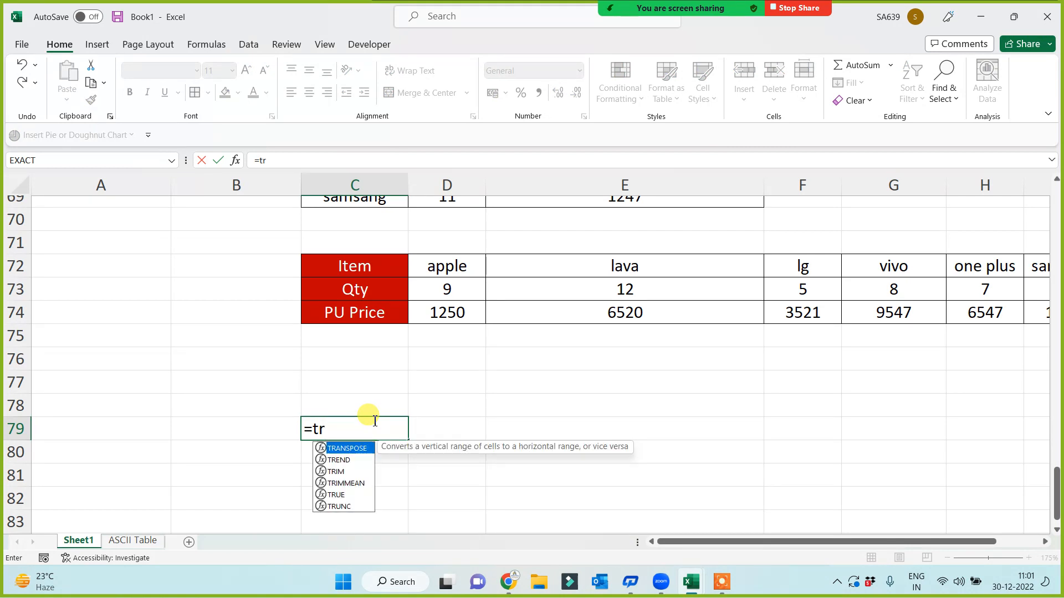
pyautogui.press('Tab')
pyautogui.click(357, 269)
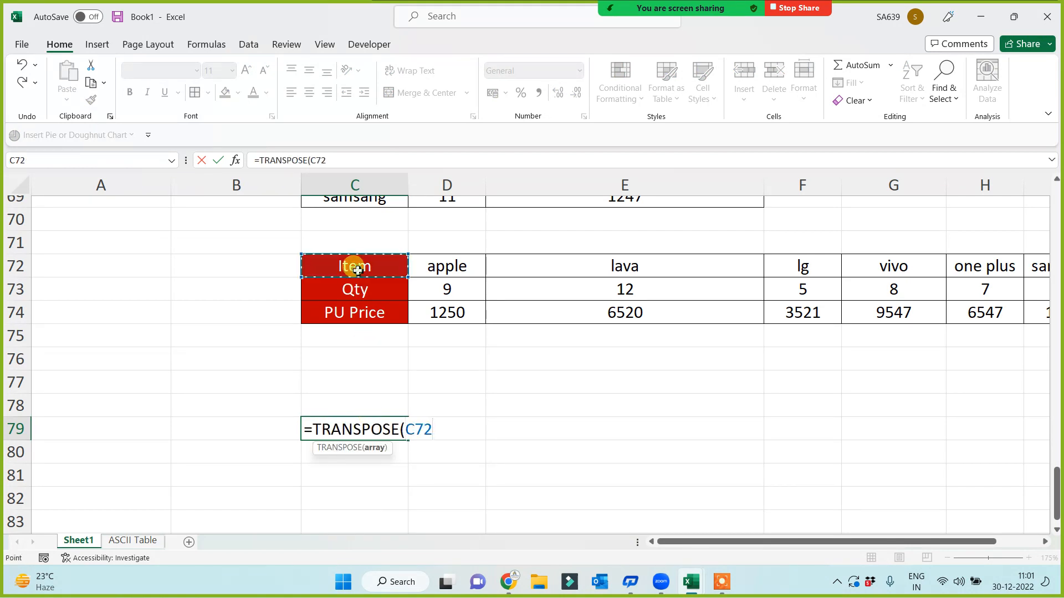
pyautogui.hotkey('shift', 'Down')
pyautogui.hotkey('shift', 'Down')
pyautogui.hotkey('shift', 'Right')
pyautogui.hotkey('shift', 'Right')
pyautogui.hotkey('shift', 'Right')
pyautogui.hotkey('shift', 'Right')
pyautogui.hotkey('shift', 'Right')
pyautogui.hotkey('shift', 'Right')
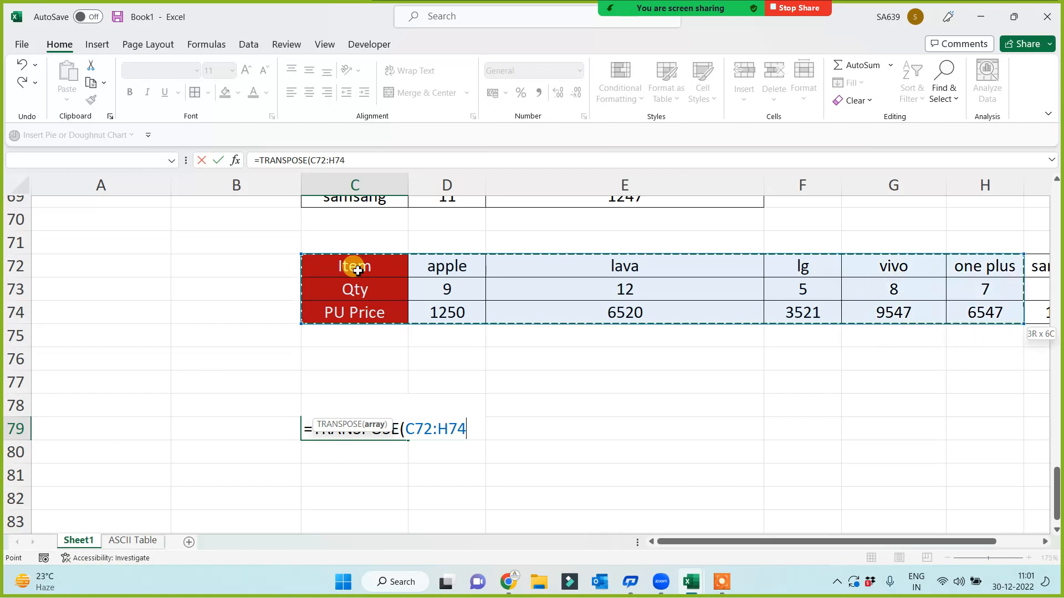
pyautogui.write(')')
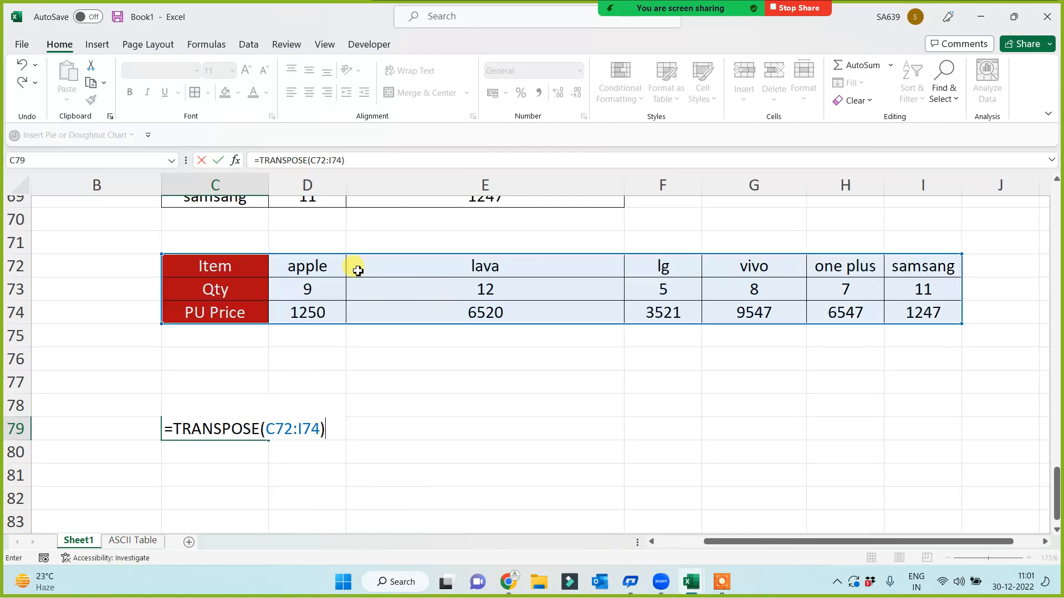
pyautogui.press('Return')
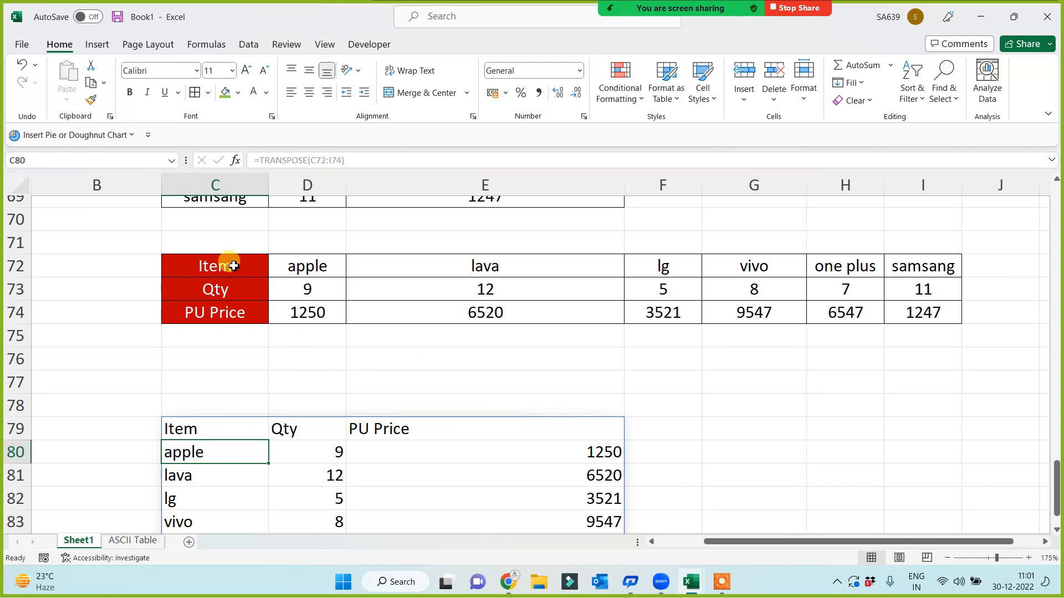
pyautogui.moveTo(228, 266); pyautogui.dragTo(902, 314)
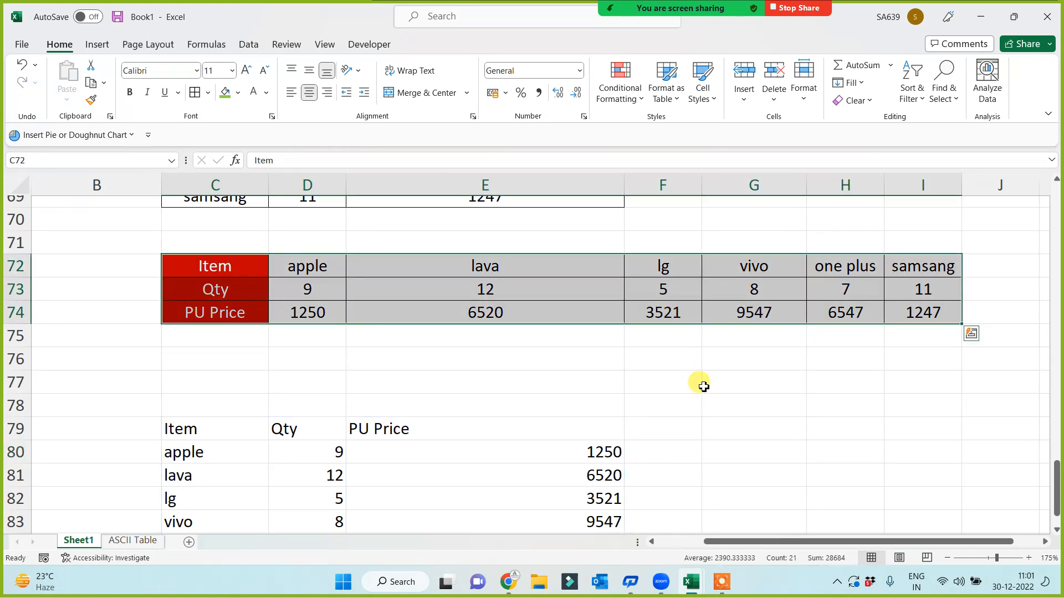
# Review the Transpose section tables, then start saving the unsaved workbook Book1
pyautogui.scroll(7, 323, 361)
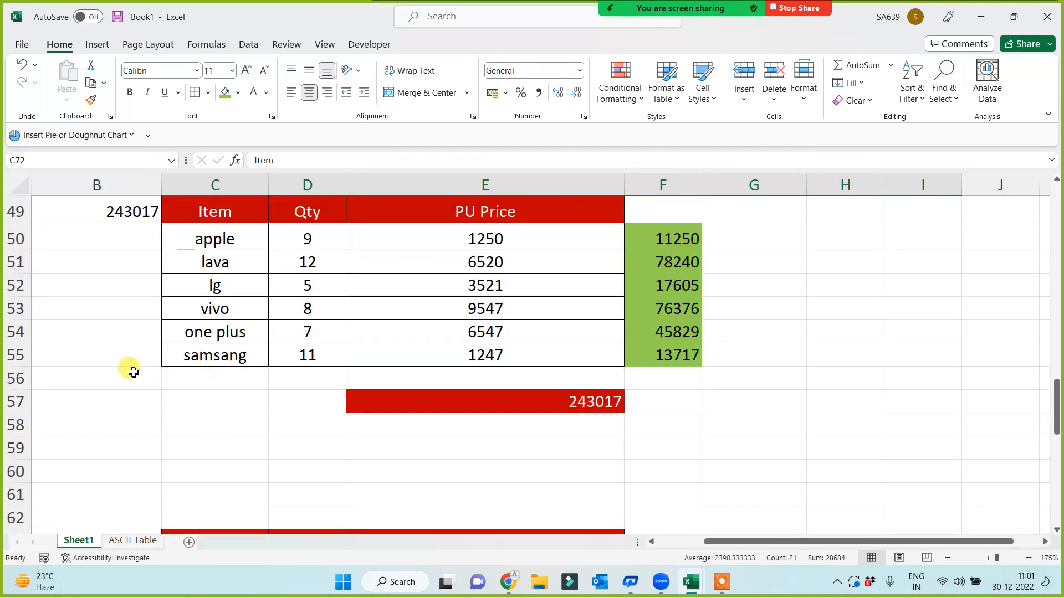
pyautogui.scroll(5, 127, 382)
pyautogui.scroll(-3, 166, 402)
pyautogui.click(216, 404)
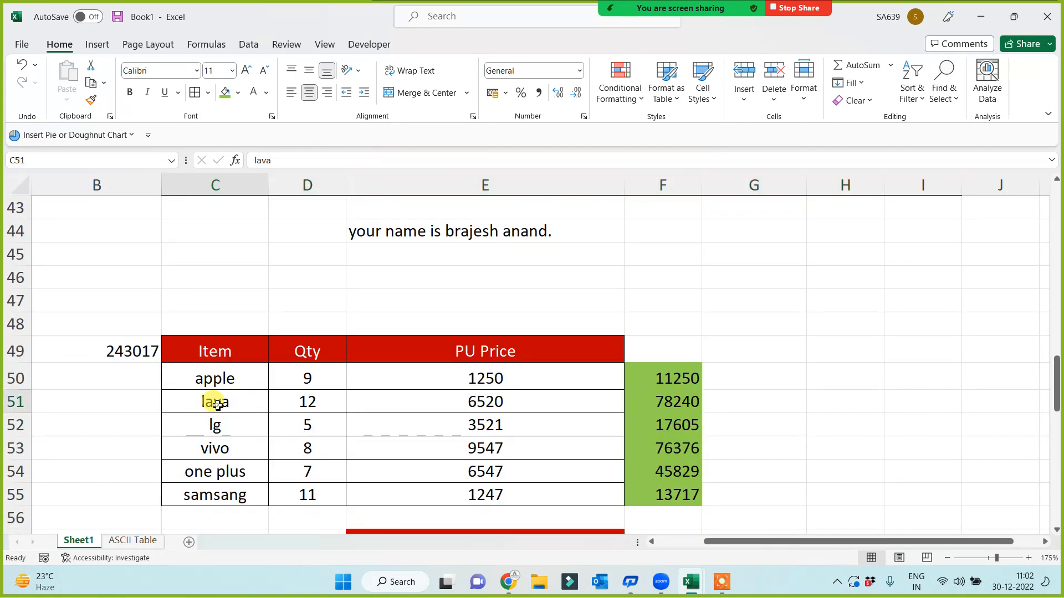
pyautogui.press('Left')
pyautogui.press('Left')
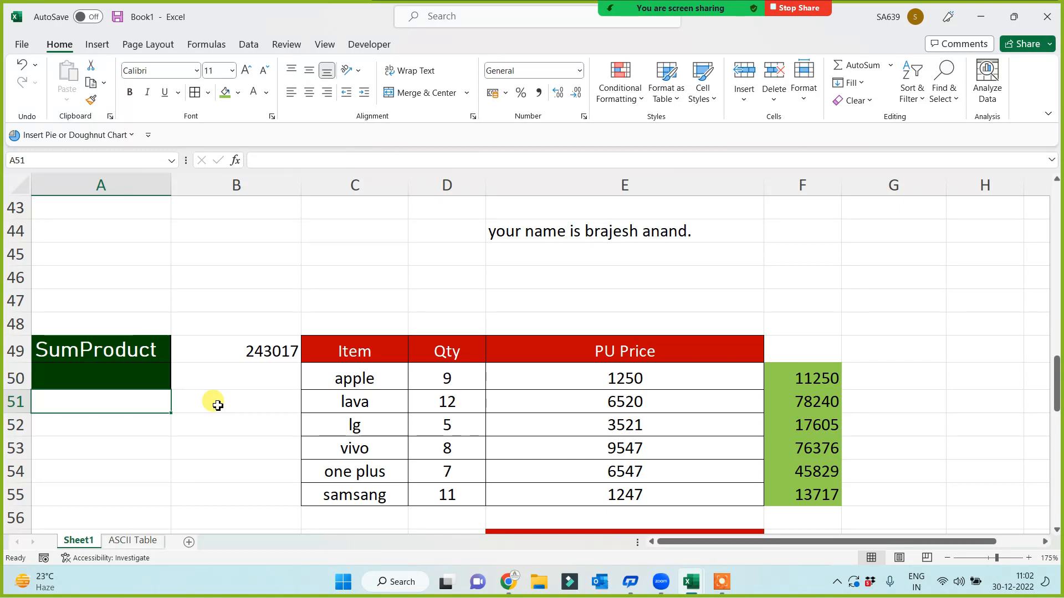
pyautogui.scroll(-7, 195, 355)
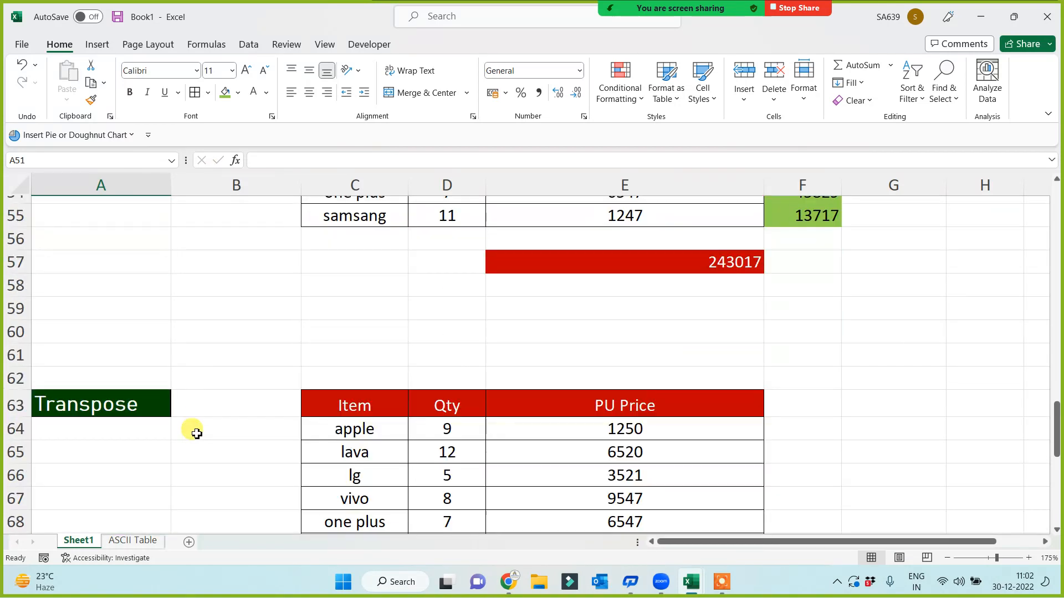
pyautogui.click(112, 185)
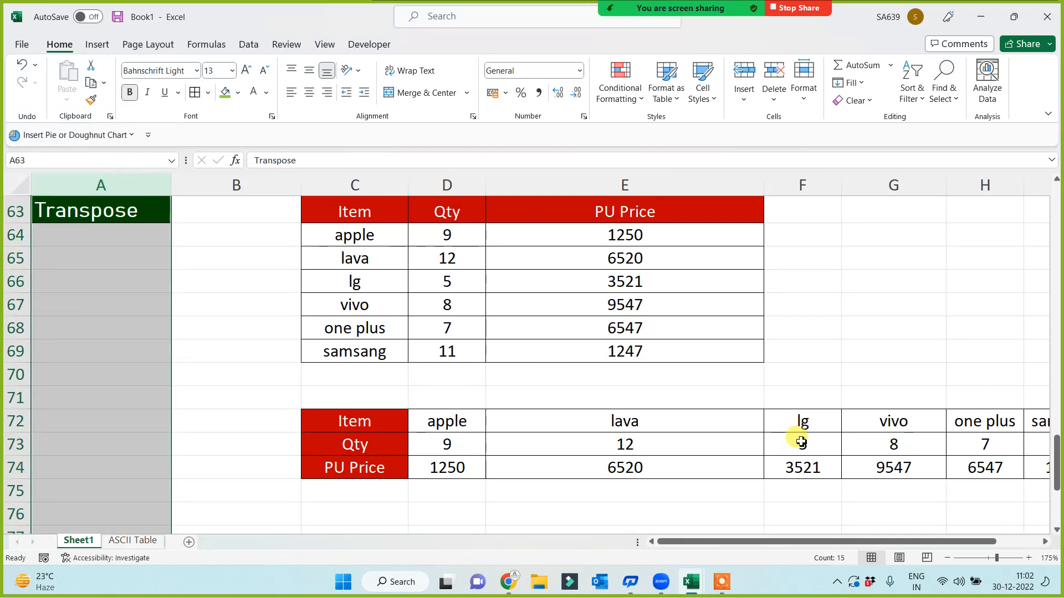
pyautogui.click(225, 403)
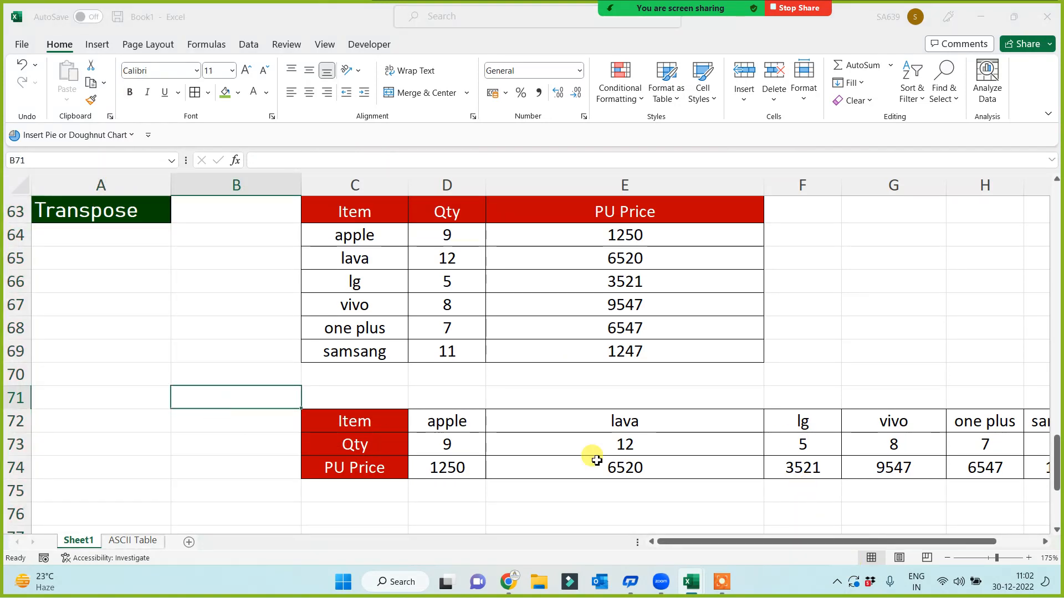
pyautogui.hotkey('ctrl', 's')
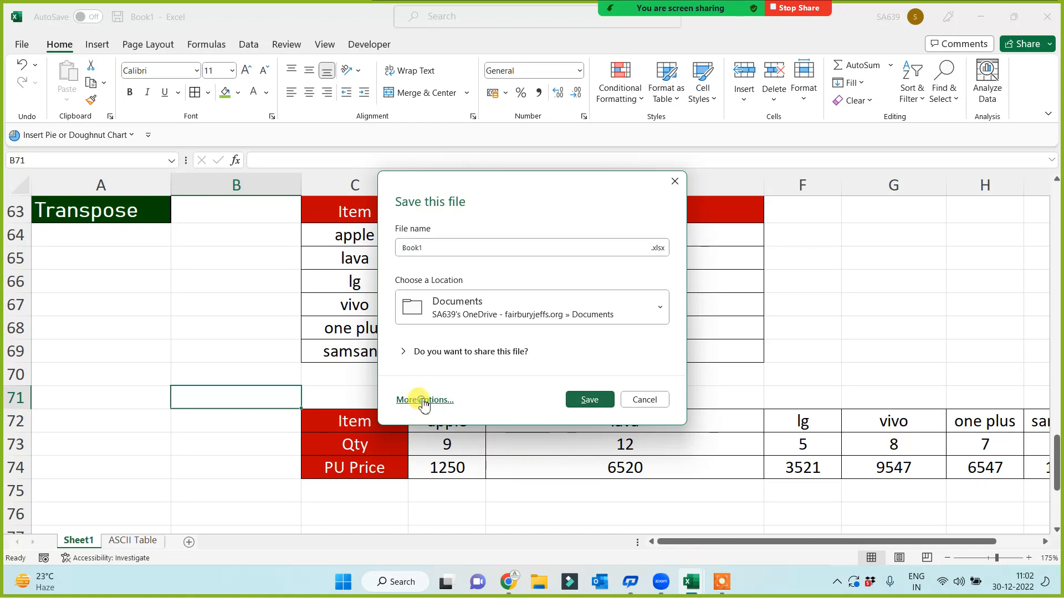
# Browse to the Class Work Data folder and save the workbook as '15 fun 10 am'
pyautogui.click(424, 400)
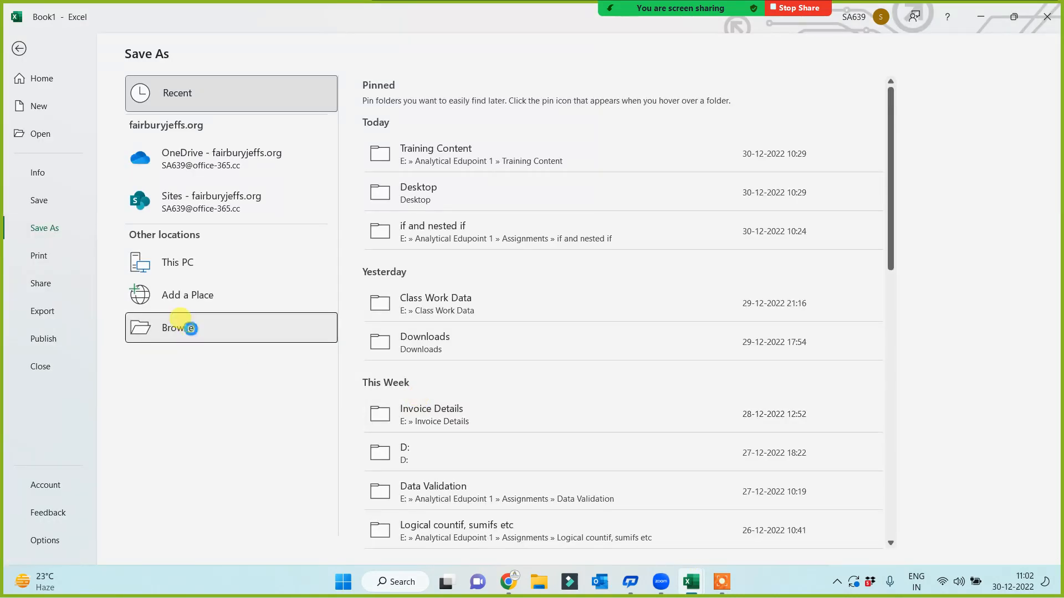
pyautogui.click(205, 343)
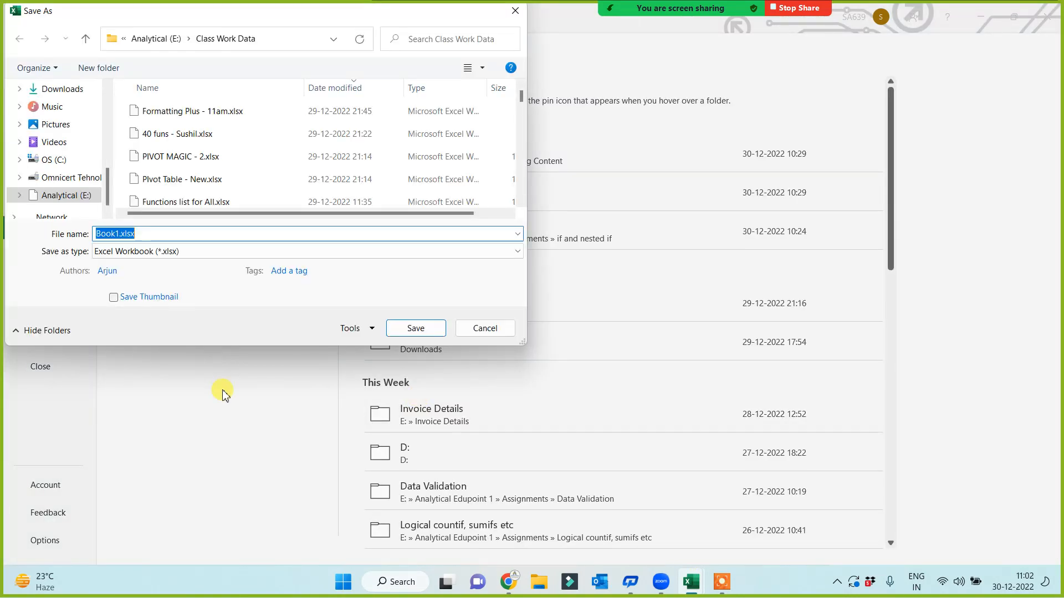
pyautogui.write('1')
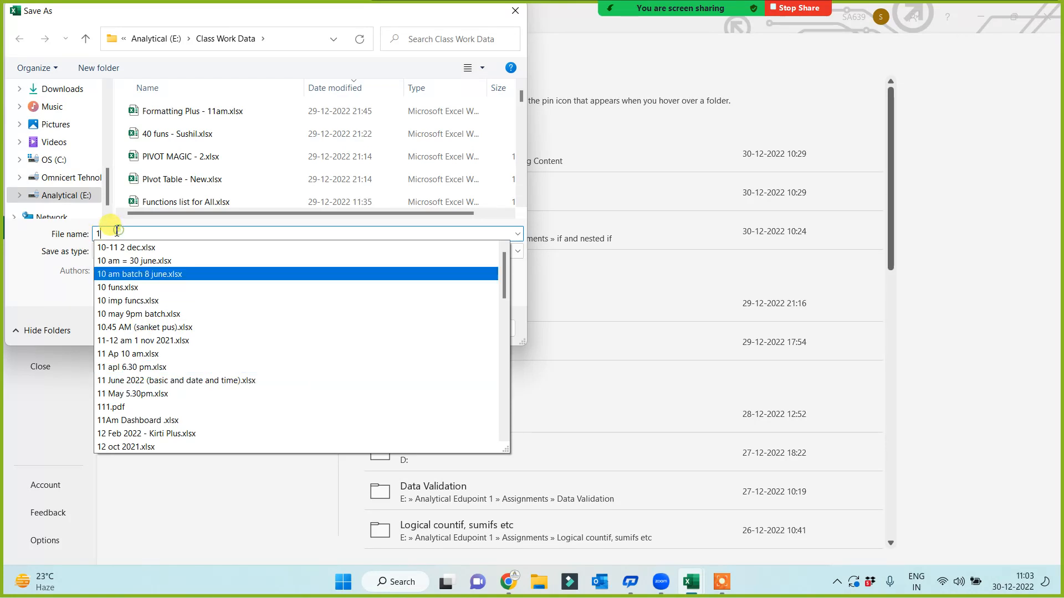
pyautogui.click(30, 410)
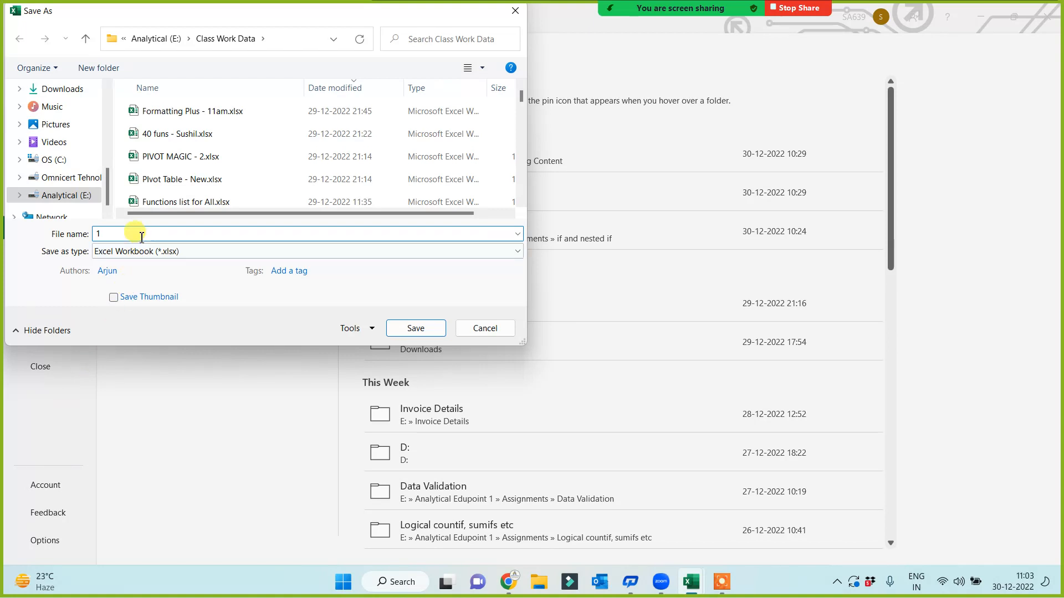
pyautogui.write('5')
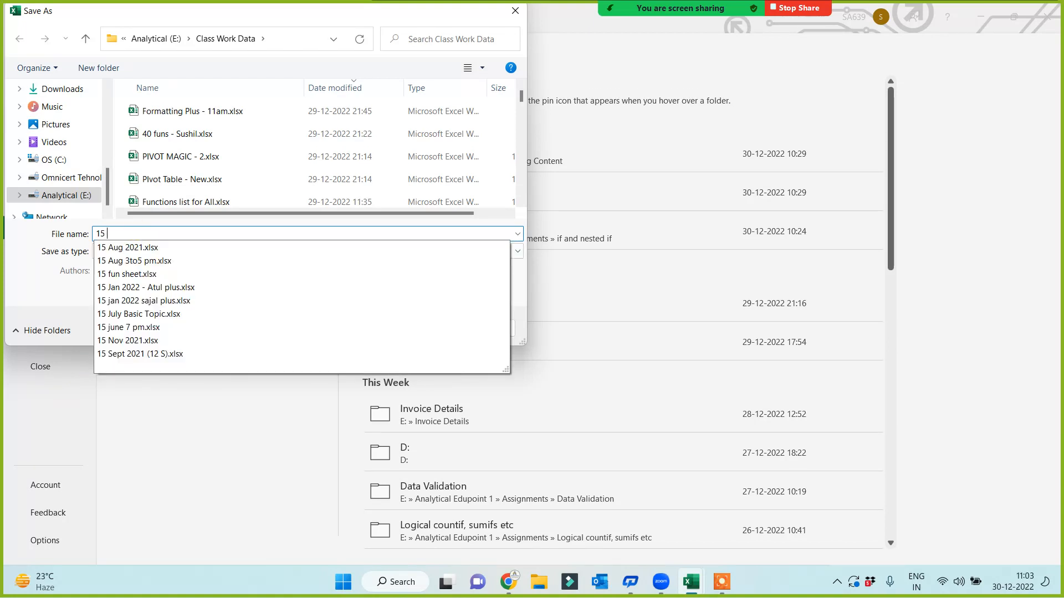
pyautogui.write(' fun ')
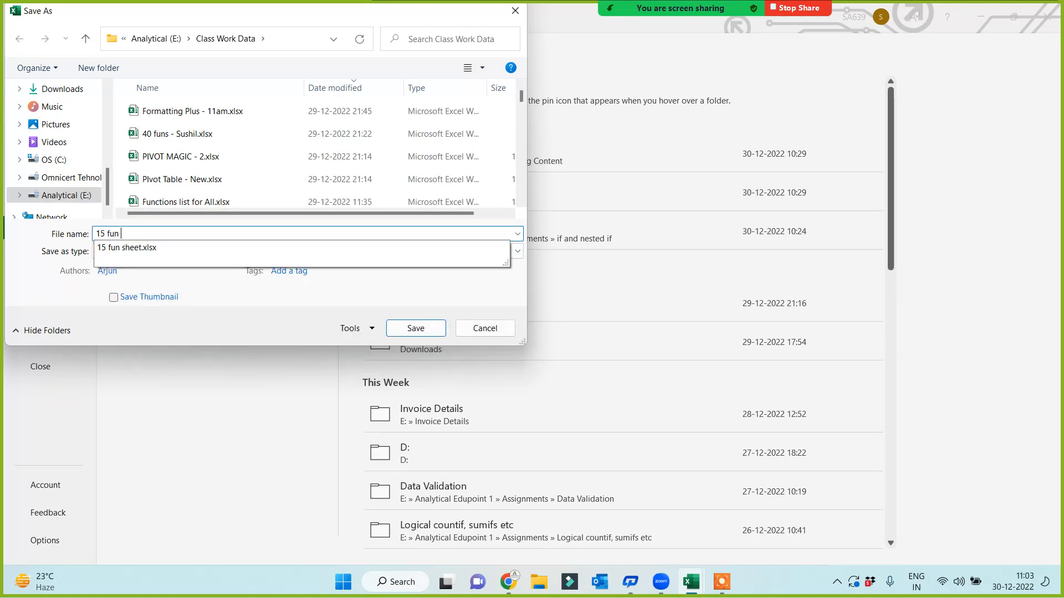
pyautogui.write('10 am')
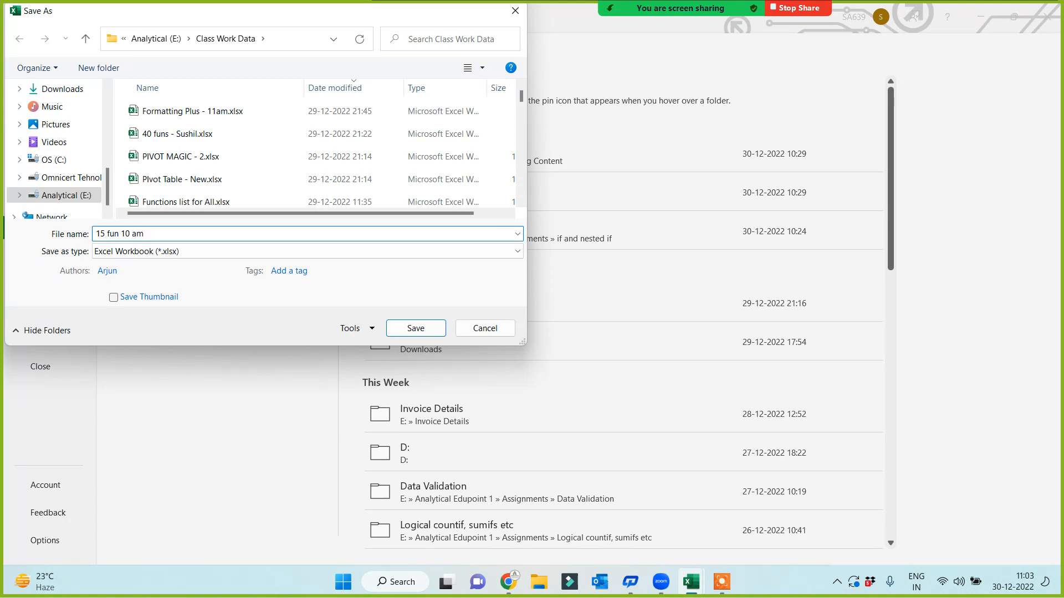
pyautogui.click(427, 327)
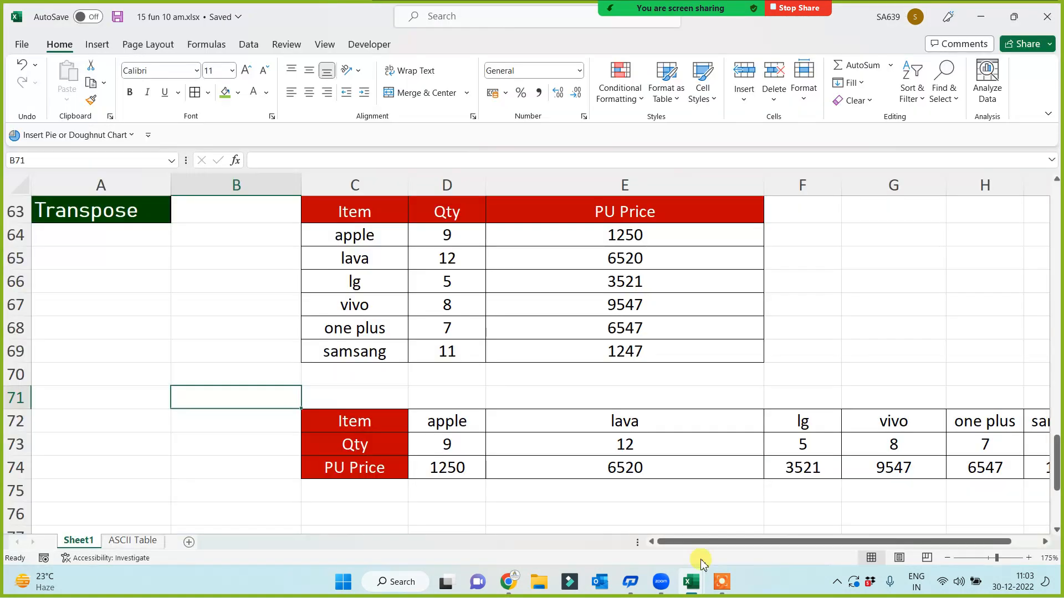
pyautogui.click(722, 582)
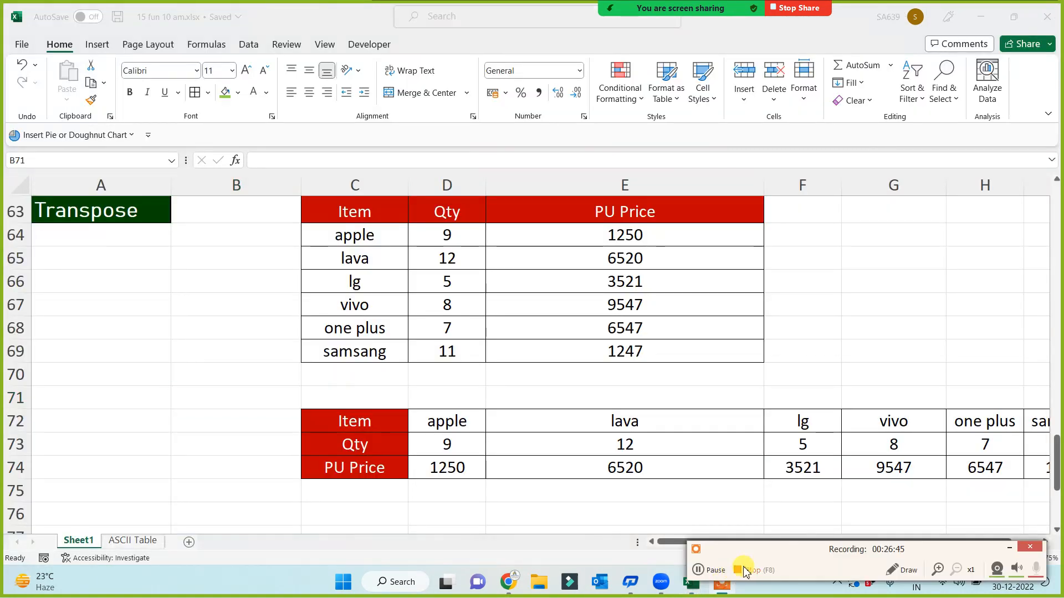